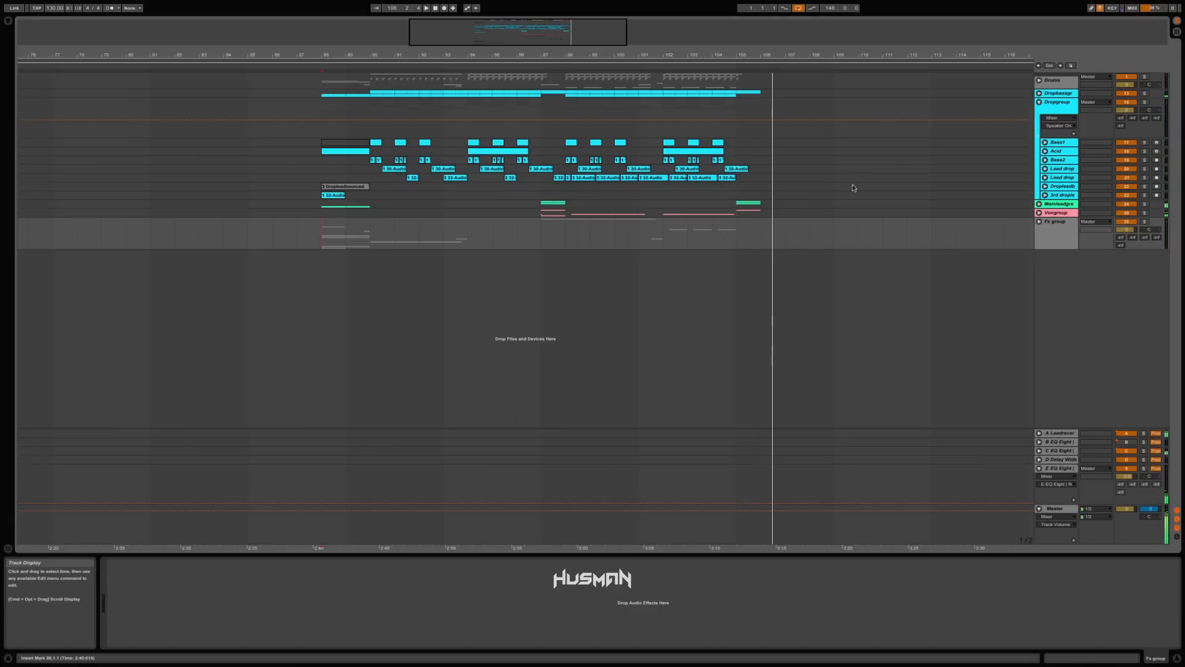
Unfold the Drums group to show its individual tracks
mouse_move(315, 50)
left_mouse_down()
mouse_move(315, 31)
mouse_move(319, 70)
mouse_move(280, 91)
mouse_move(239, 86)
mouse_move(296, 54)
left_mouse_up()
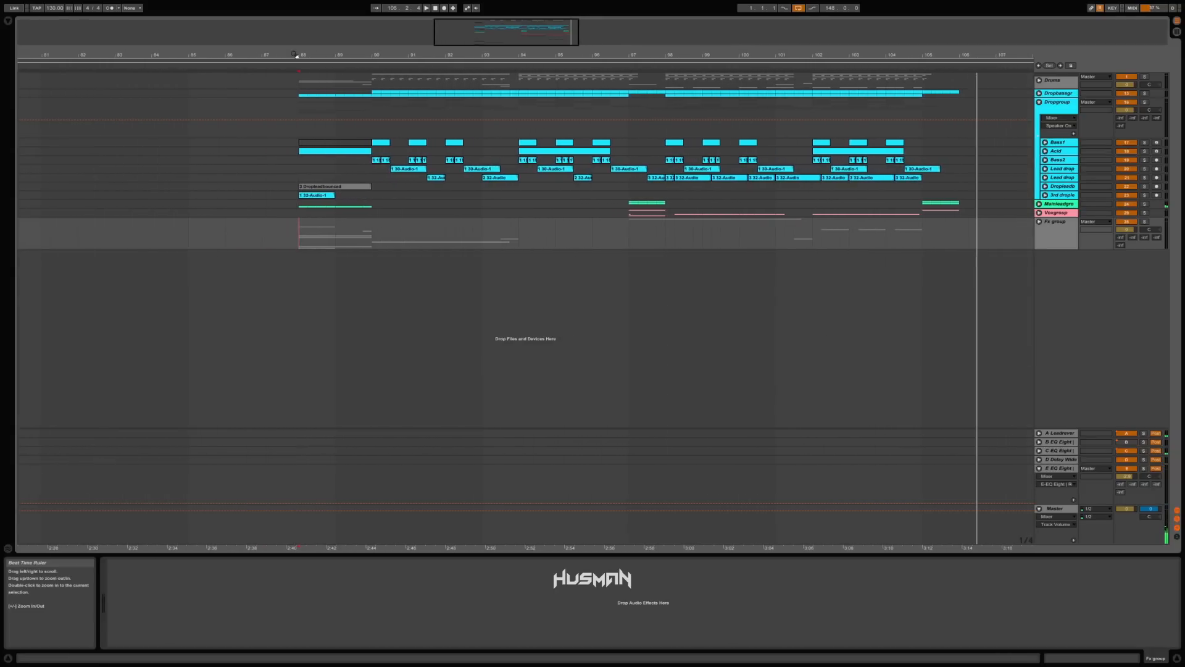
left_click(372, 162)
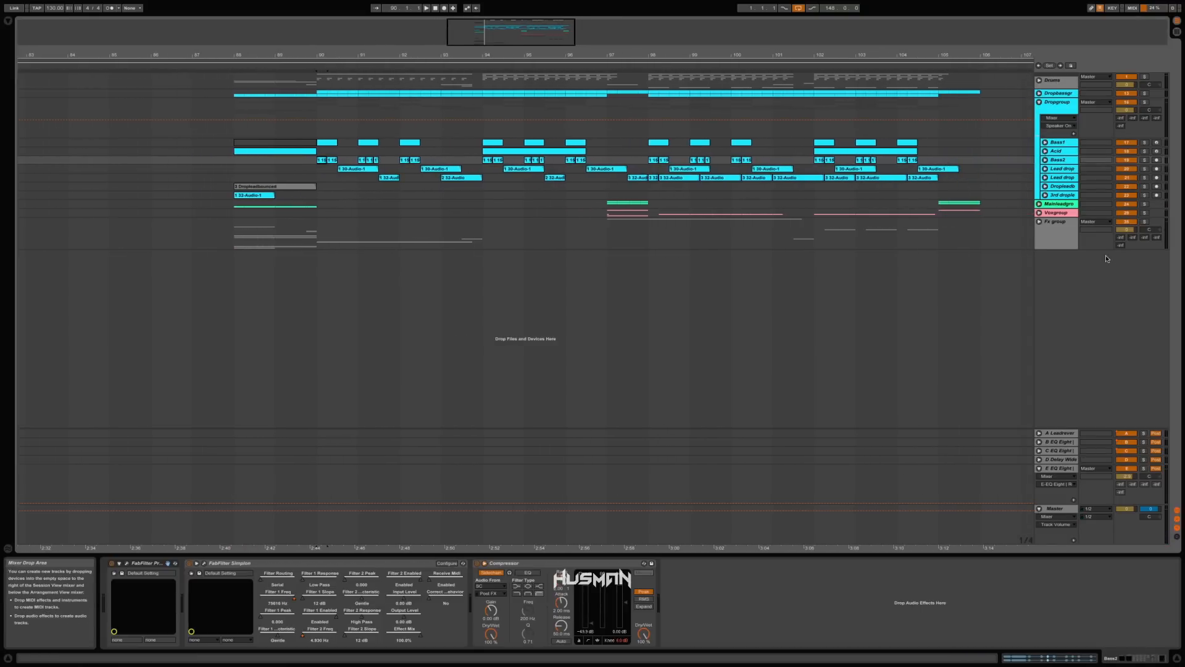
left_click(1039, 80)
left_click(1058, 80)
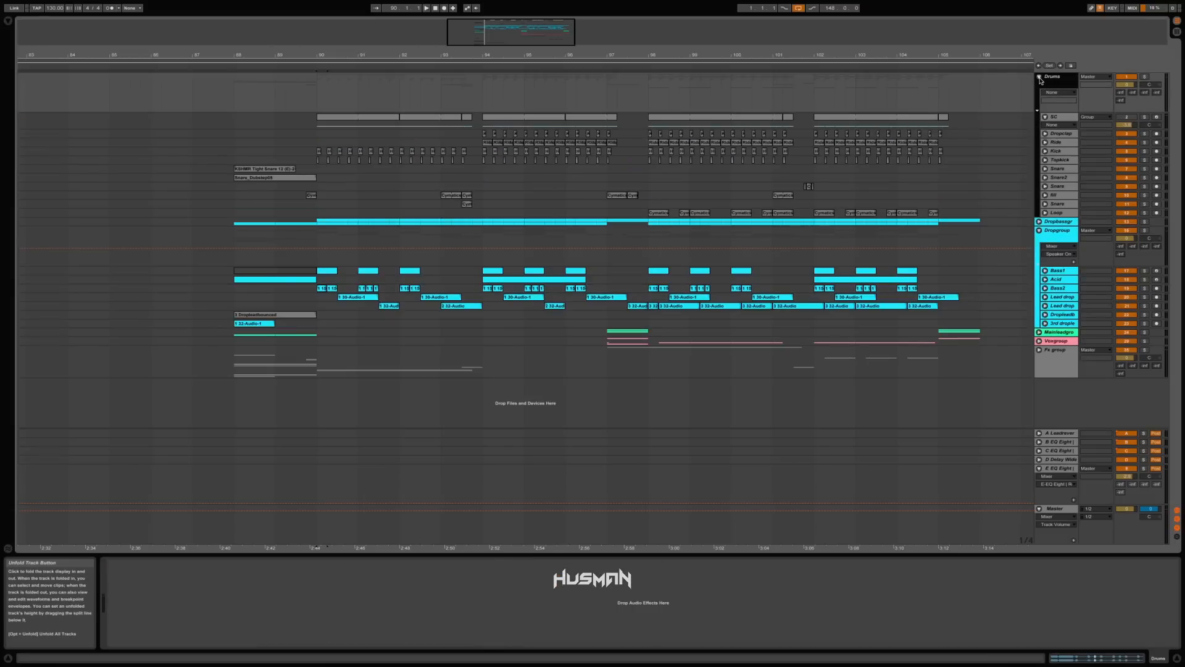
Solo the Kick track and play the drop from bar 90
left_click_drag(301, 53, 303, 111)
left_click_drag(157, 55, 146, 55)
left_click(1082, 155)
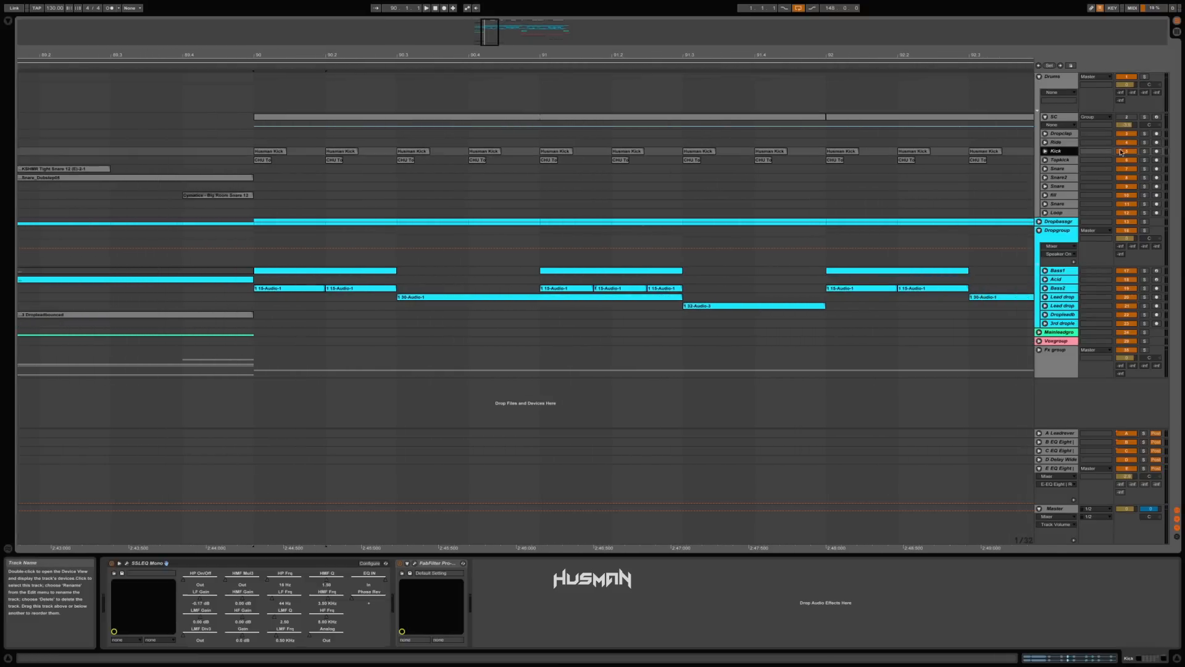
left_click_drag(264, 44, 241, 23)
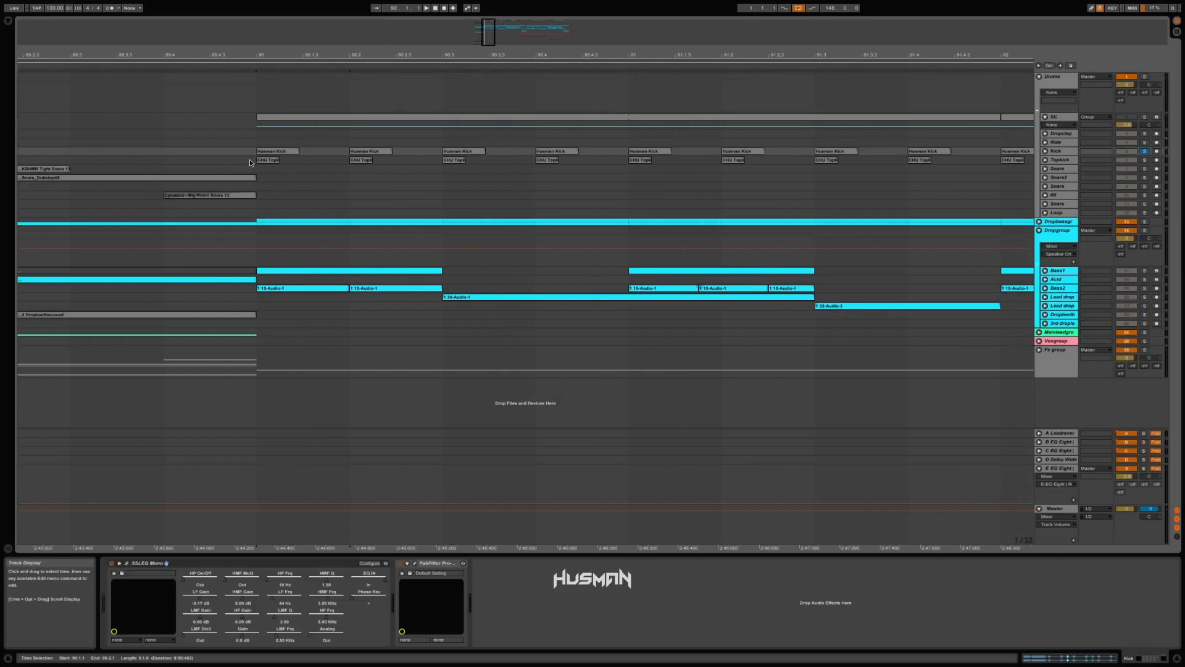
key("space")
left_click_drag(246, 55, 246, 27)
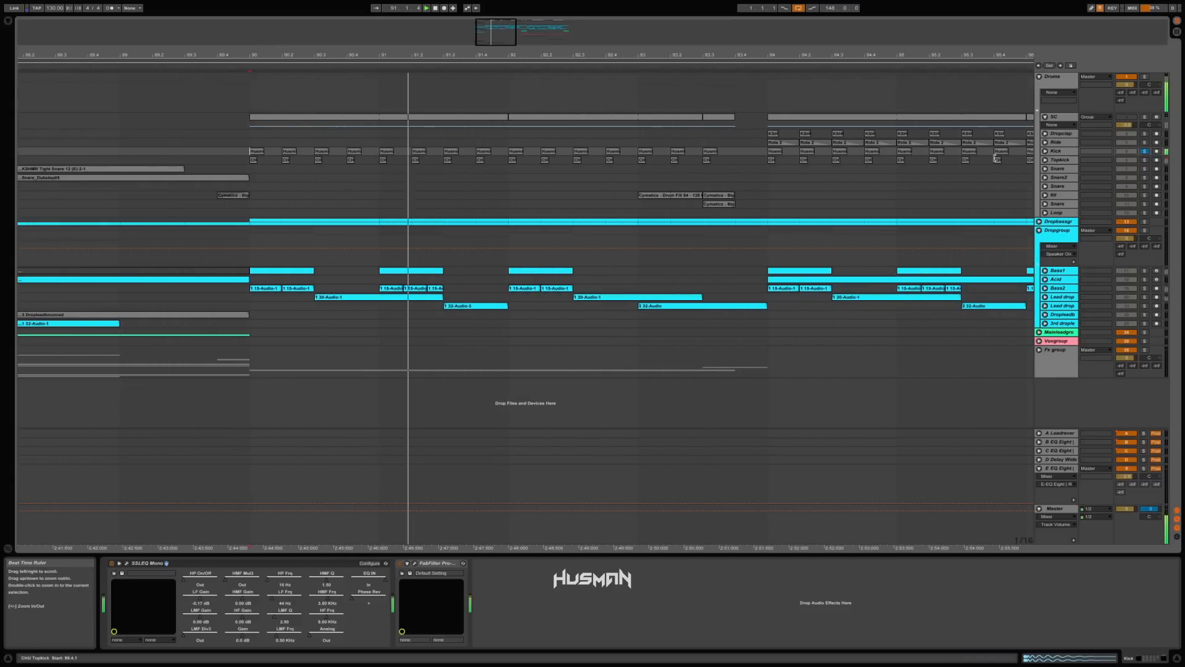
Unfold the Kick track to show its waveforms and select the first kick clip at bar 90
left_click(1045, 151)
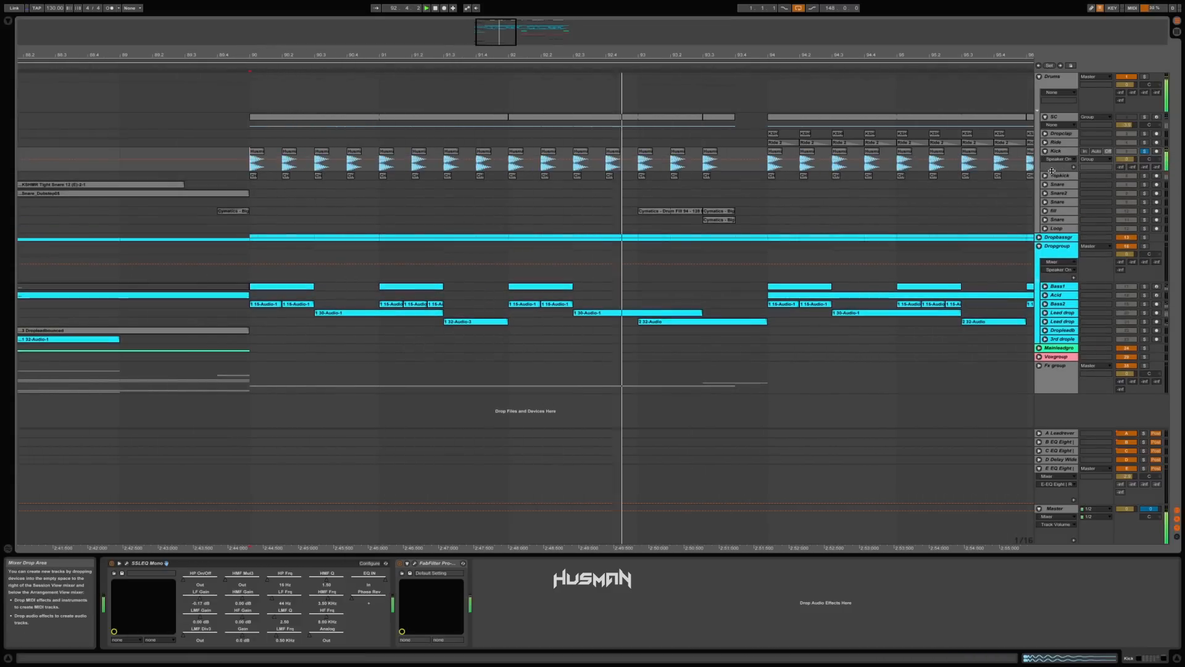
left_click_drag(1052, 172, 1052, 175)
left_click(258, 155)
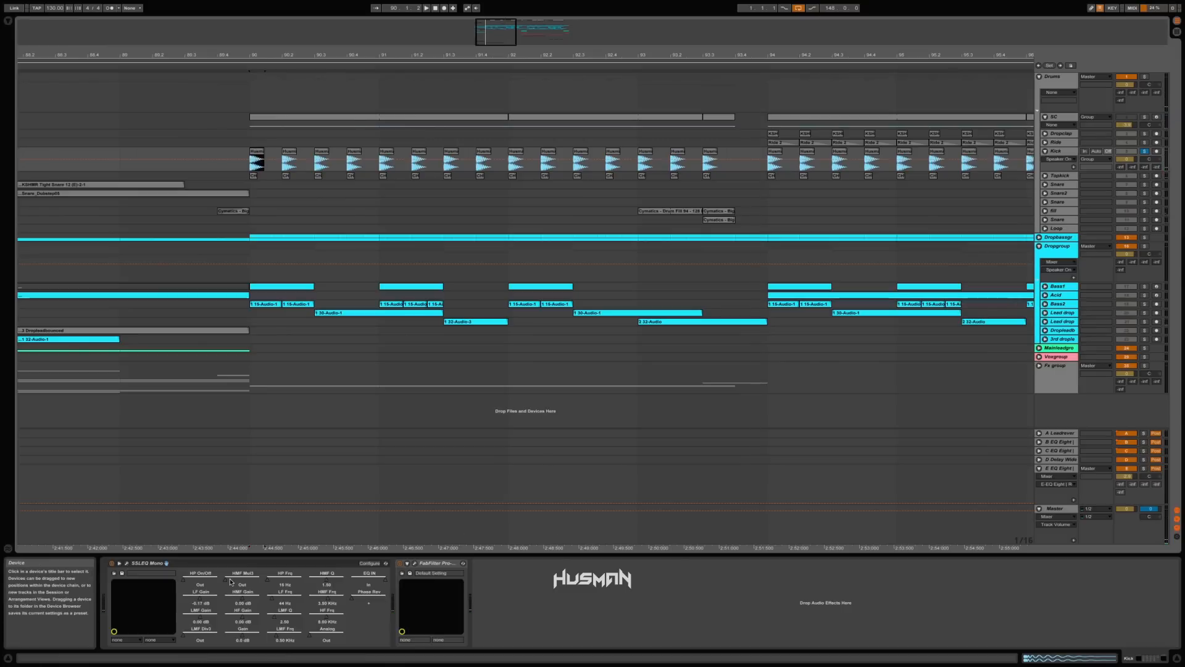
Open the SSLEQ Mono plug-in on the Kick track and audition the kick while toggling the EQ
left_click(127, 563)
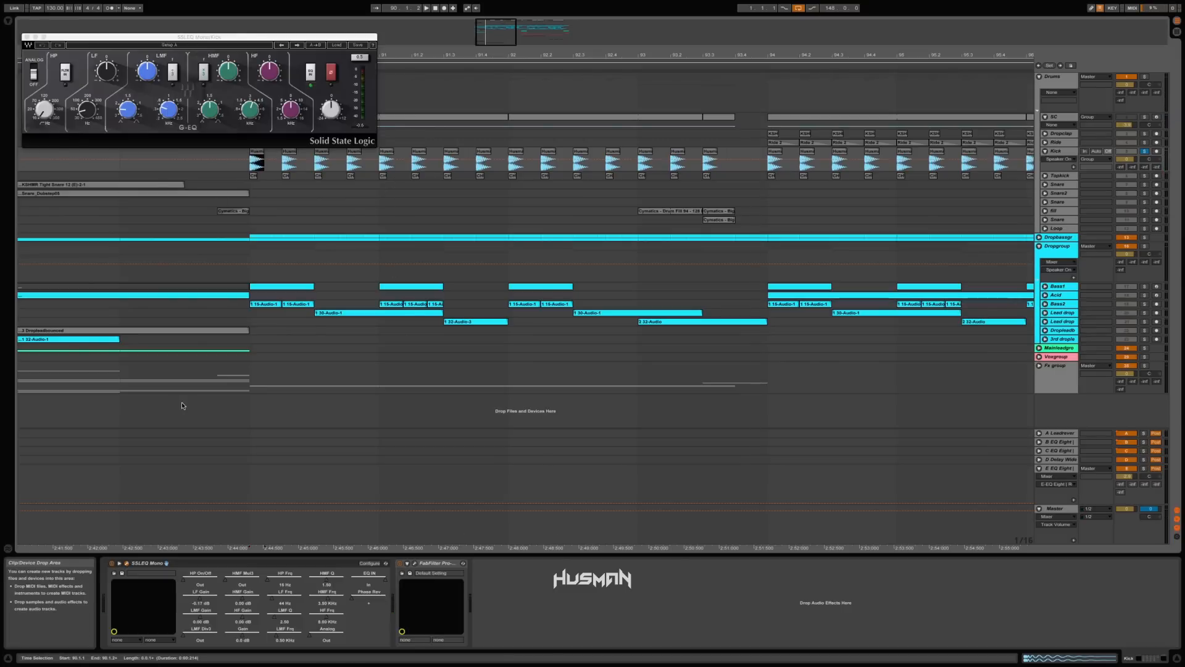
key("space")
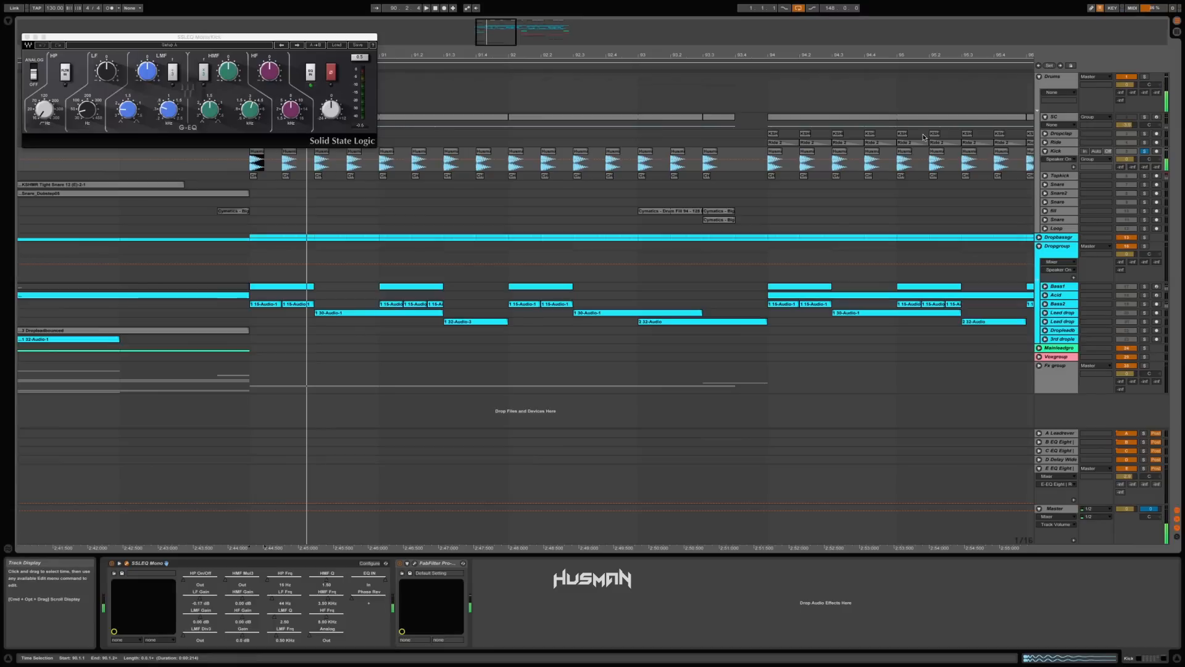
left_click(111, 563)
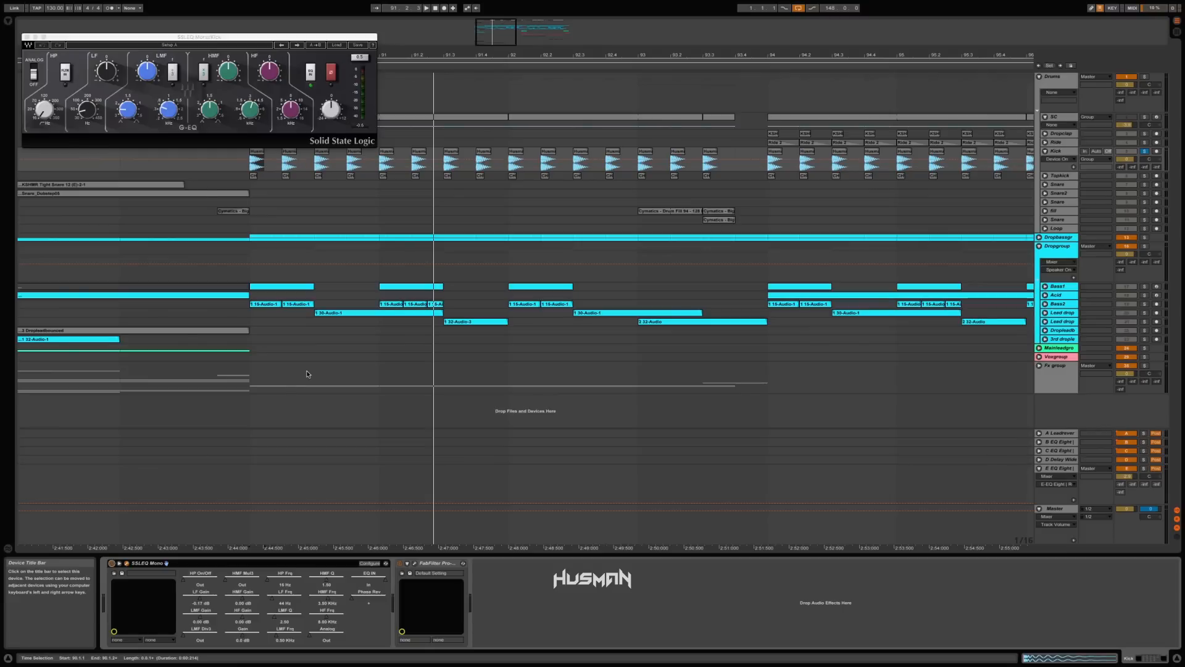
left_click(326, 485)
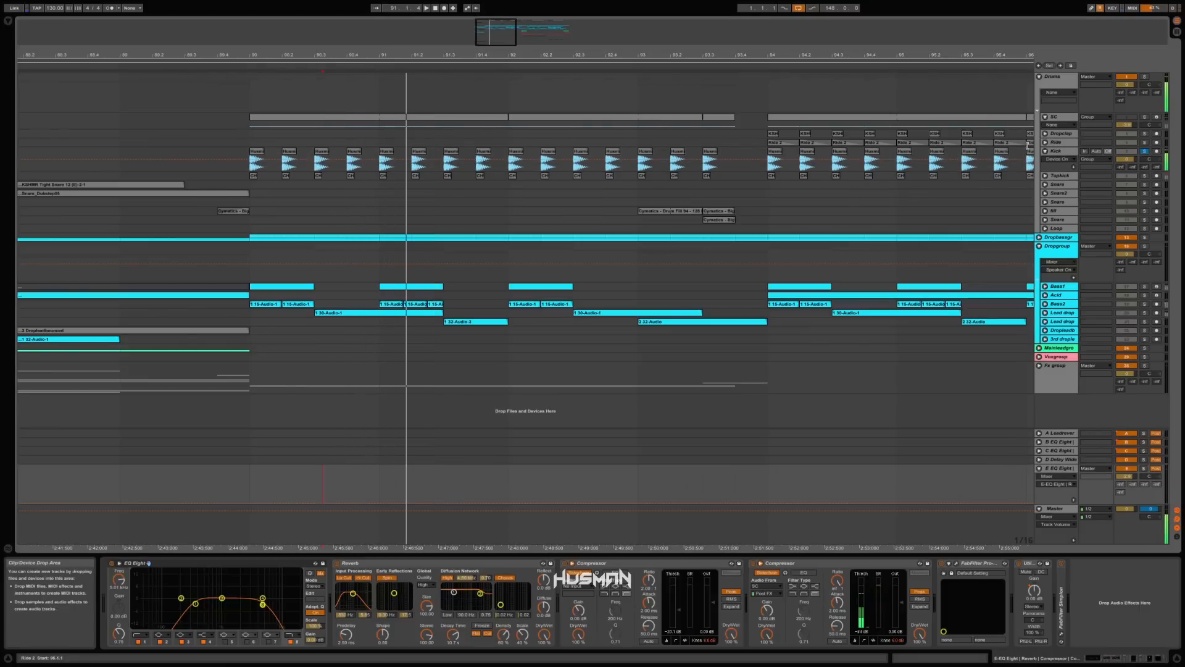
Inspect the FabFilter Pro-Q 2 curve on the Kick track, and close both EQ windows
left_click(1065, 153)
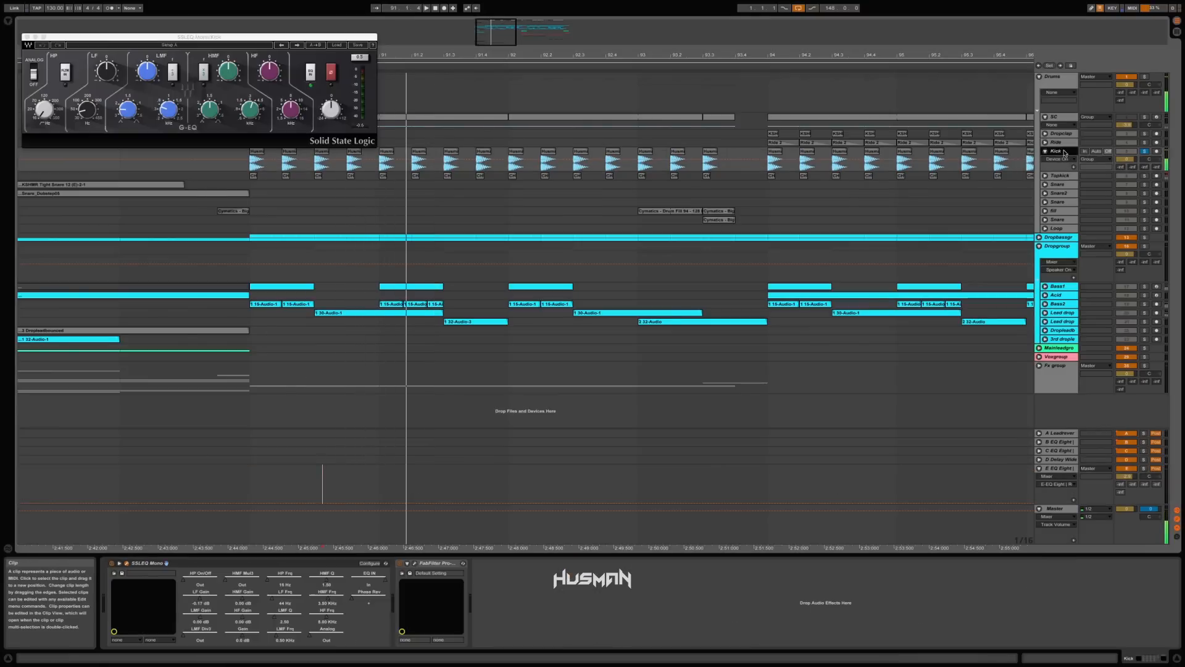
left_click(415, 563)
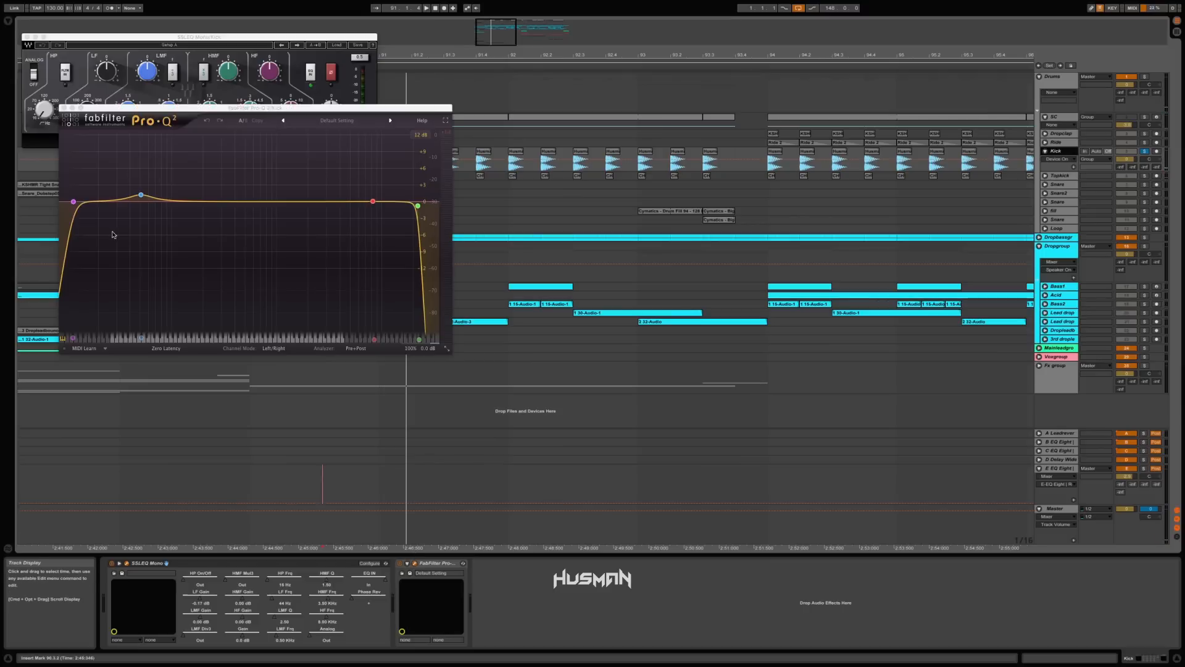
left_click(64, 109)
left_click(26, 37)
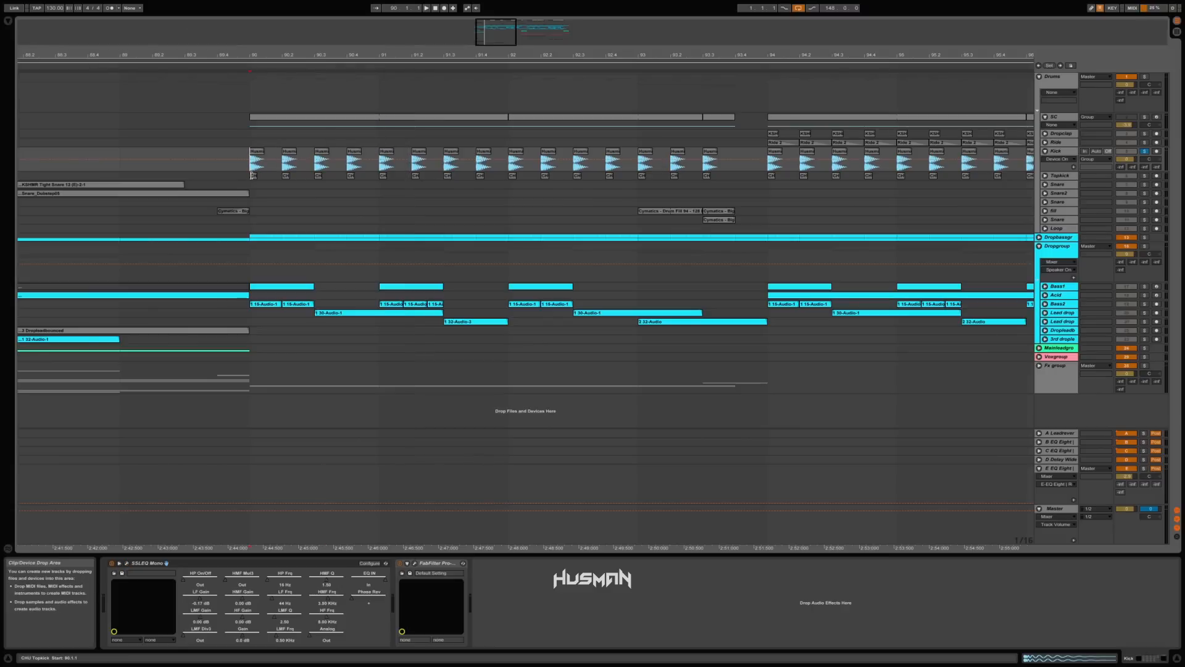
Solo and unfold the Topkick track, and play it from its first clip at bar 90
left_click(253, 175)
left_click_drag(244, 57, 244, 123)
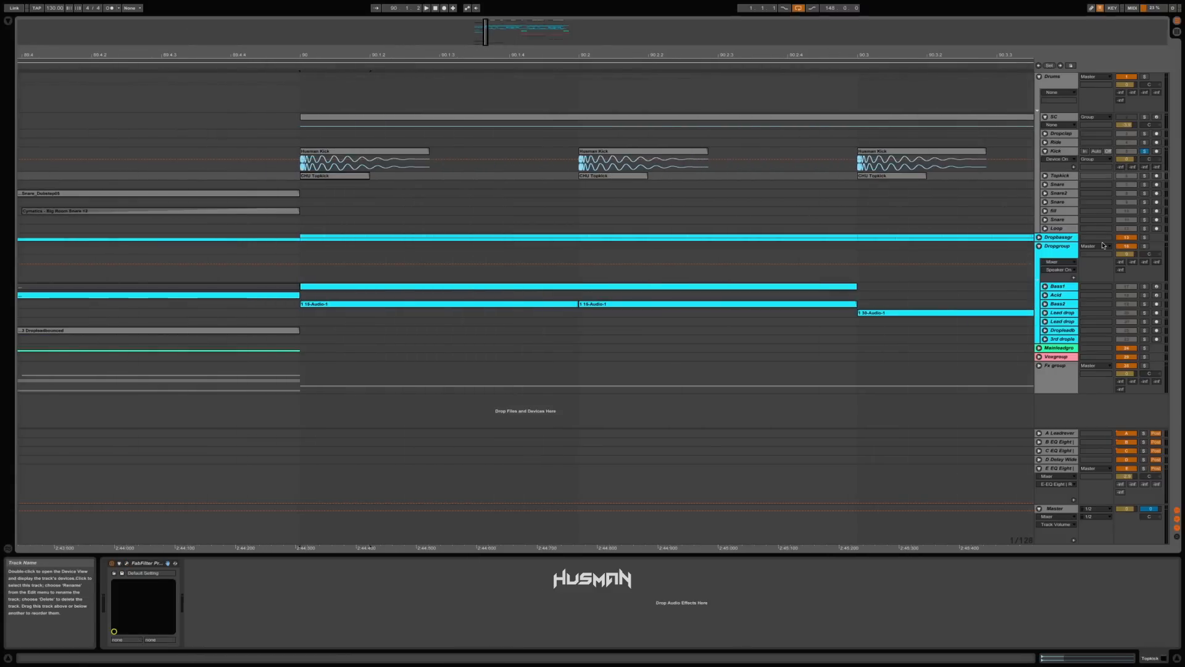
left_click(1144, 176)
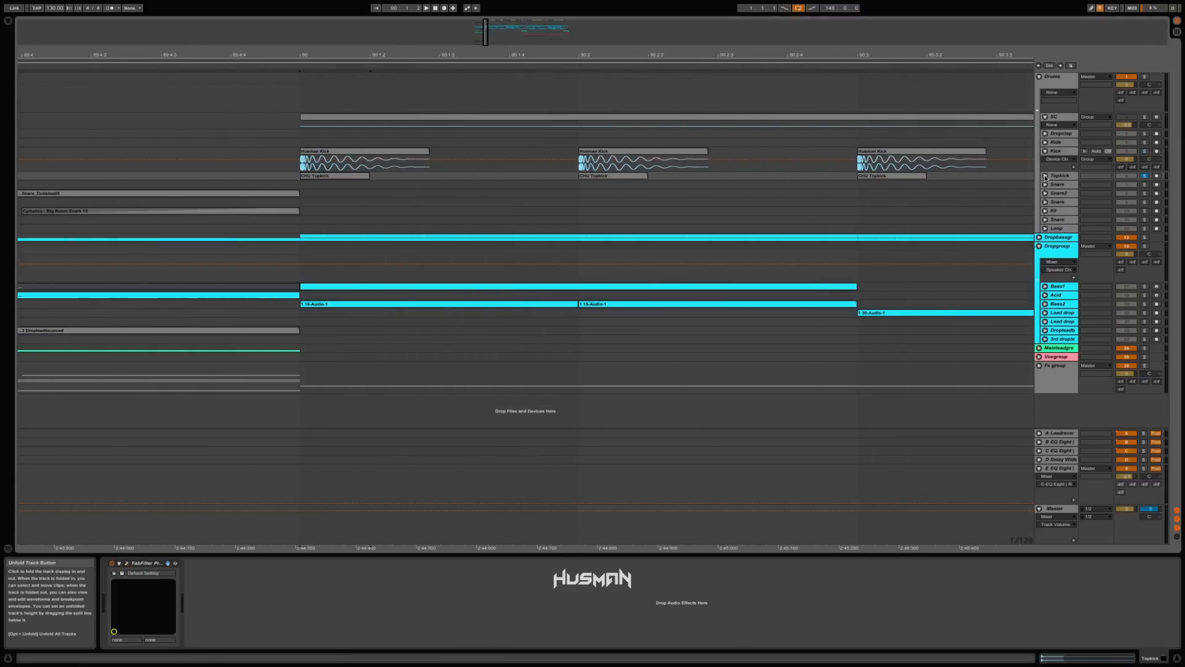
left_click(1045, 175)
left_click(310, 180)
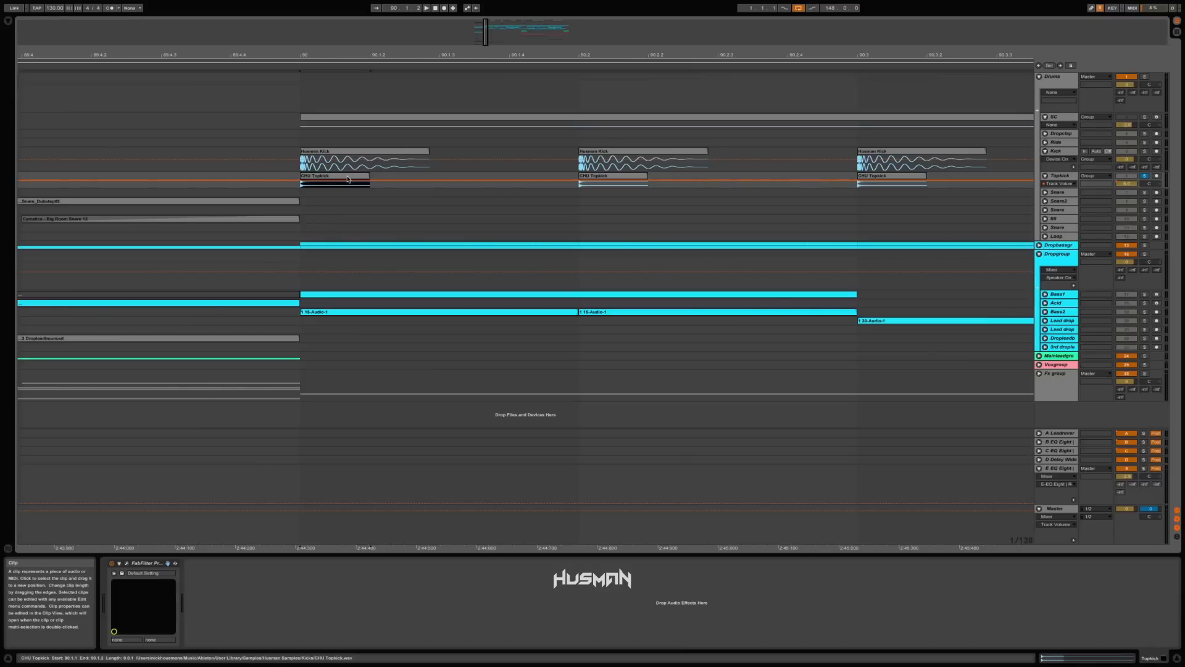
key("space")
left_click_drag(549, 54, 519, 18)
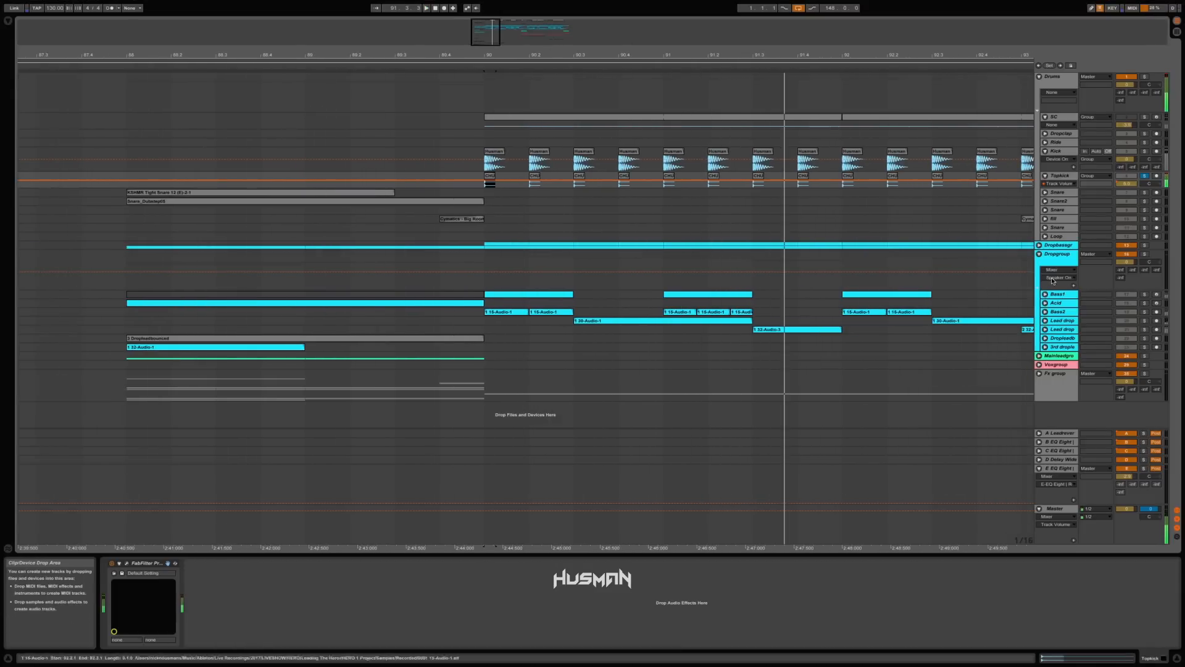
scroll(983, 220, "right", 3)
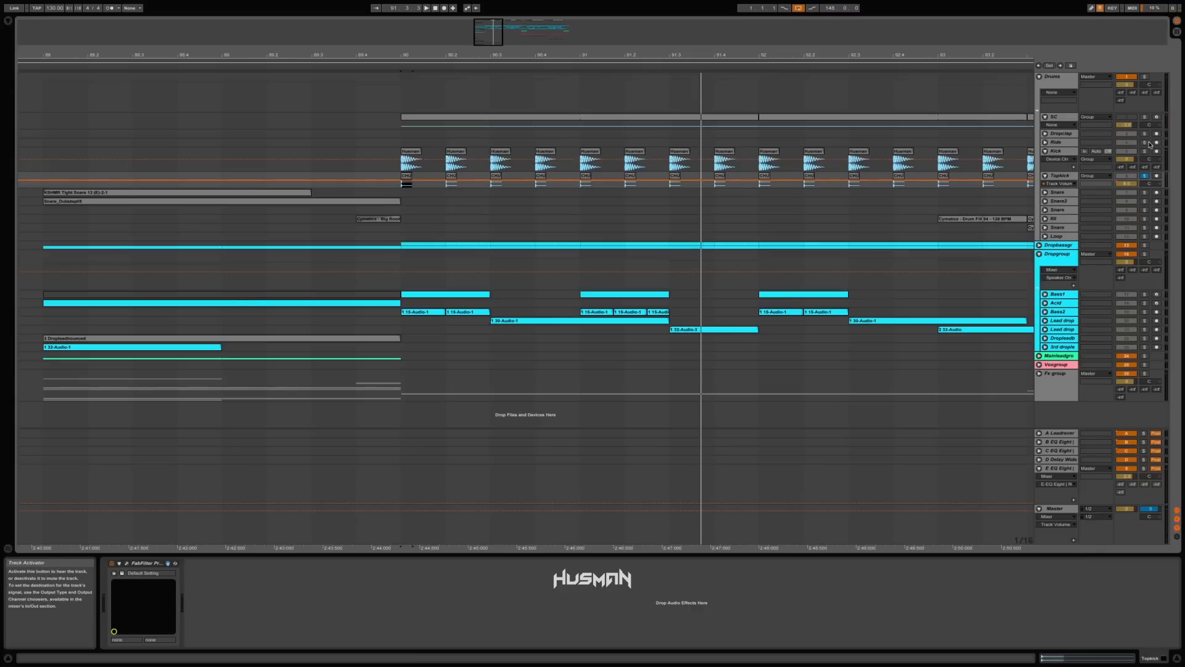
Solo the Kick together with the Topkick and play both from bar 90
key("space")
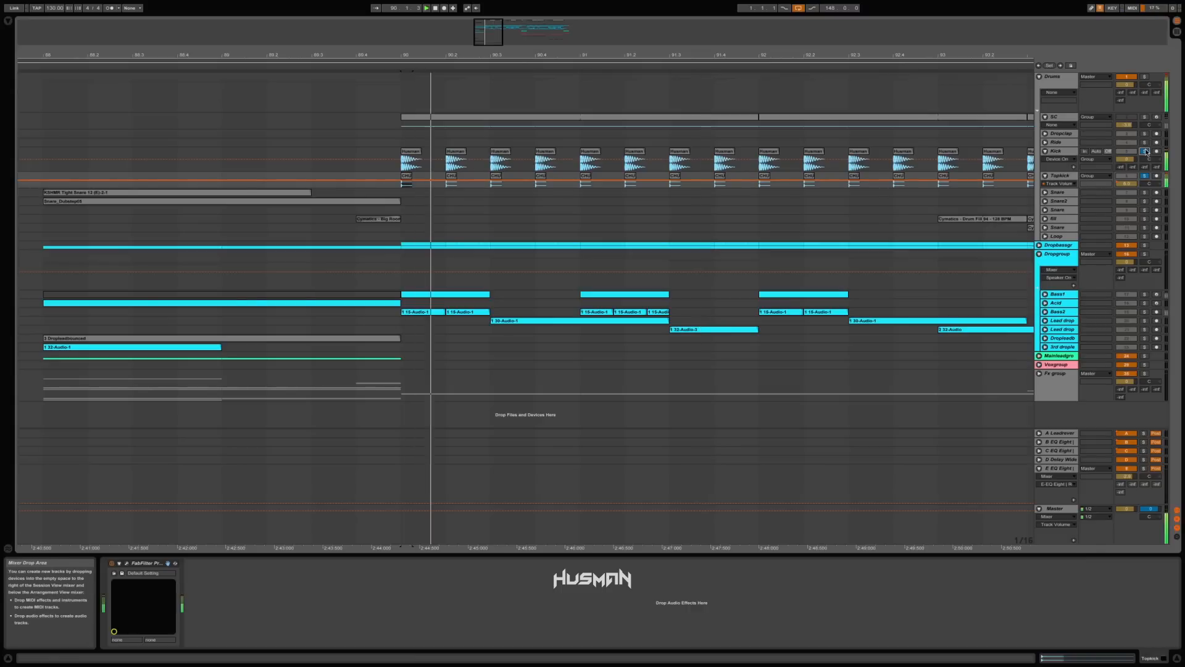
left_click_drag(290, 55, 290, 43)
left_click_drag(474, 55, 475, 43)
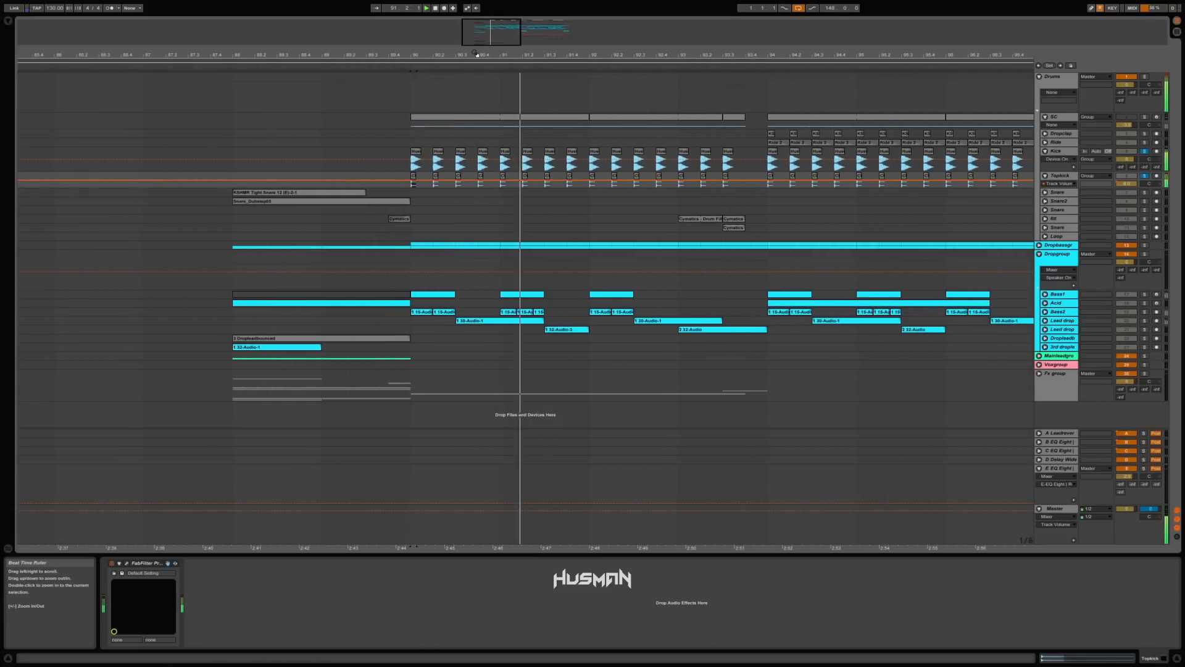
key("space")
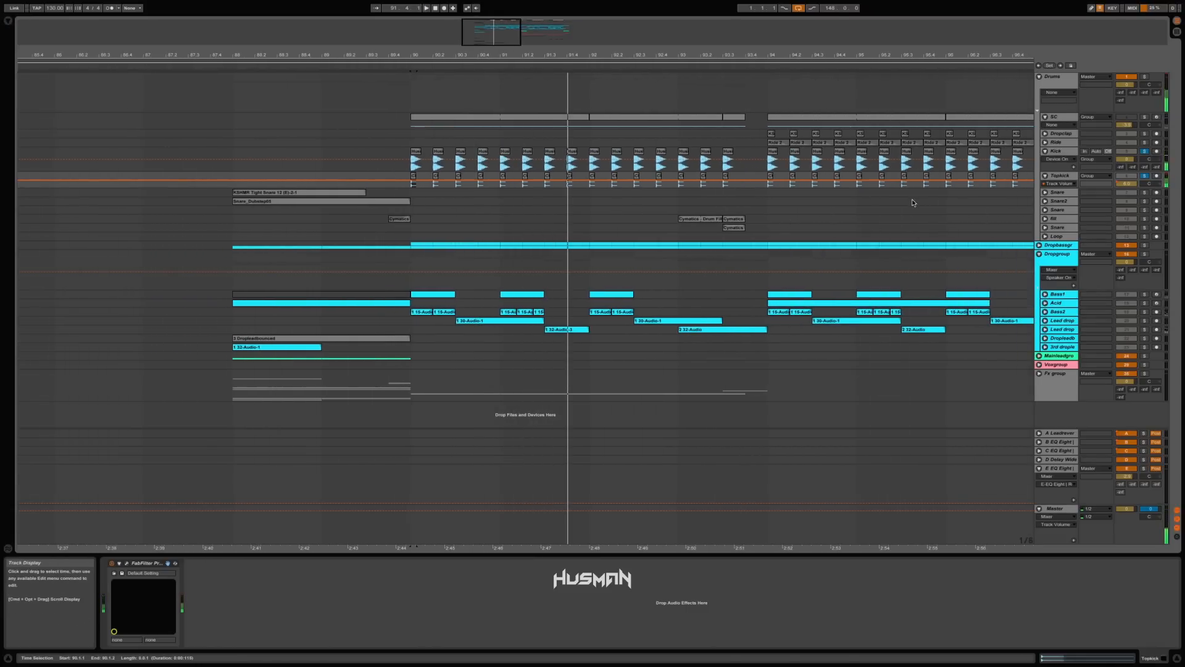
Examine the Topkick's Pro-Q 2 curve while playing the Topkick alone from bar 94, and close the plug-in window
left_click(415, 178)
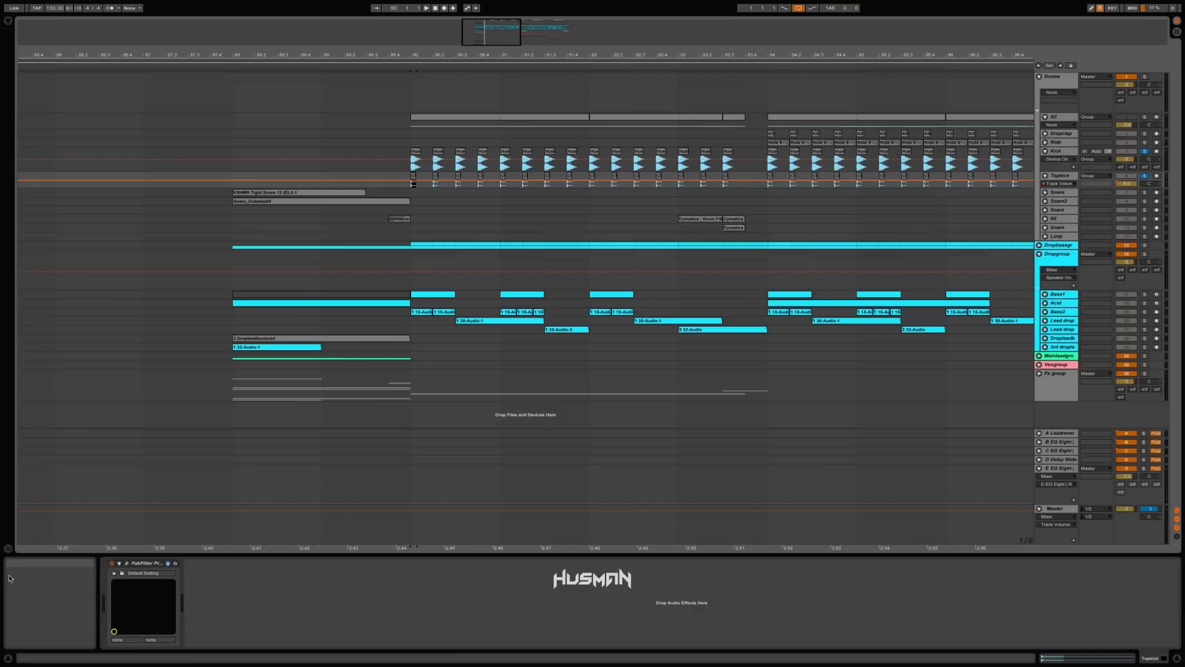
left_click(127, 563)
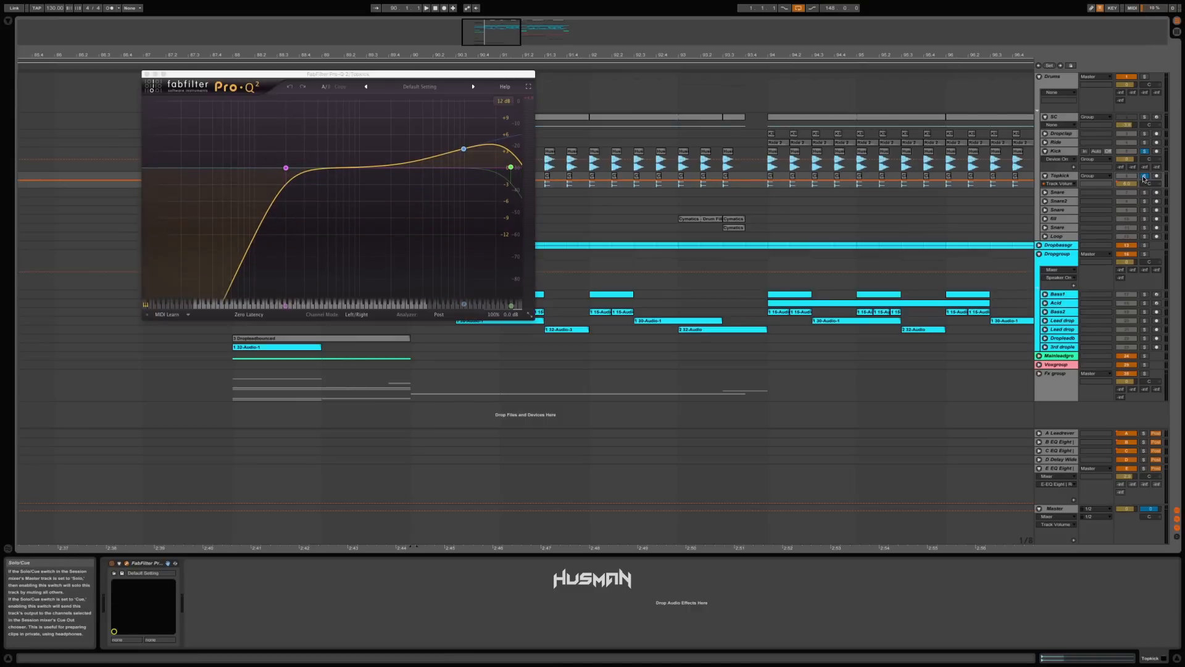
left_click(771, 183)
key("space")
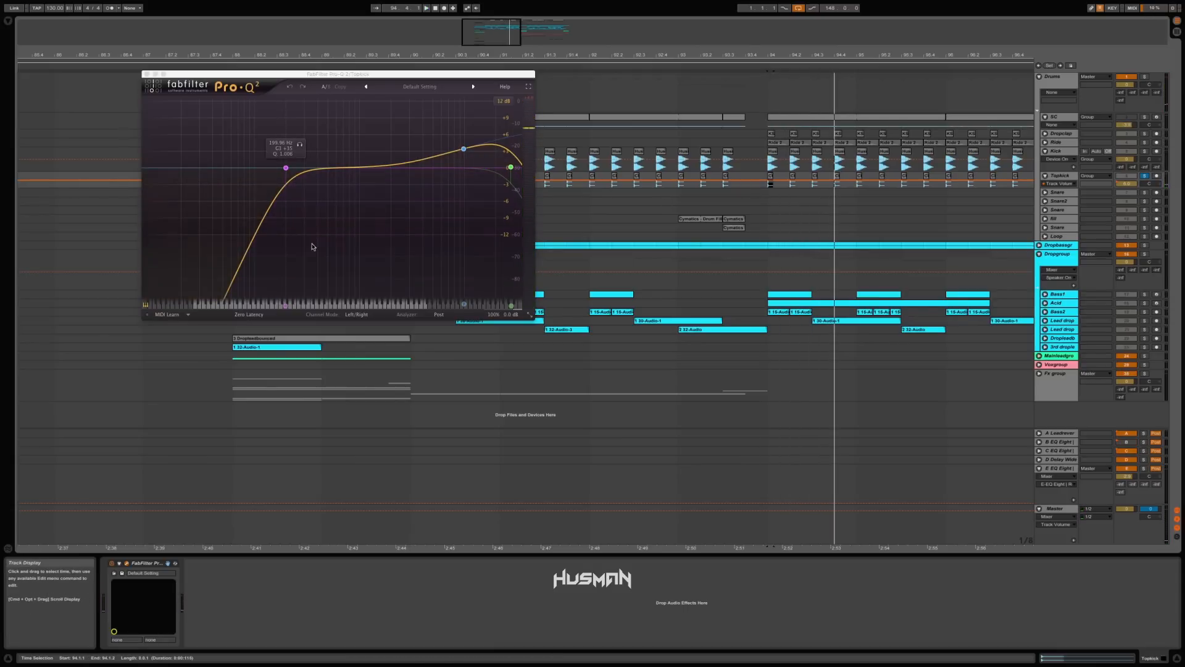
left_click(146, 75)
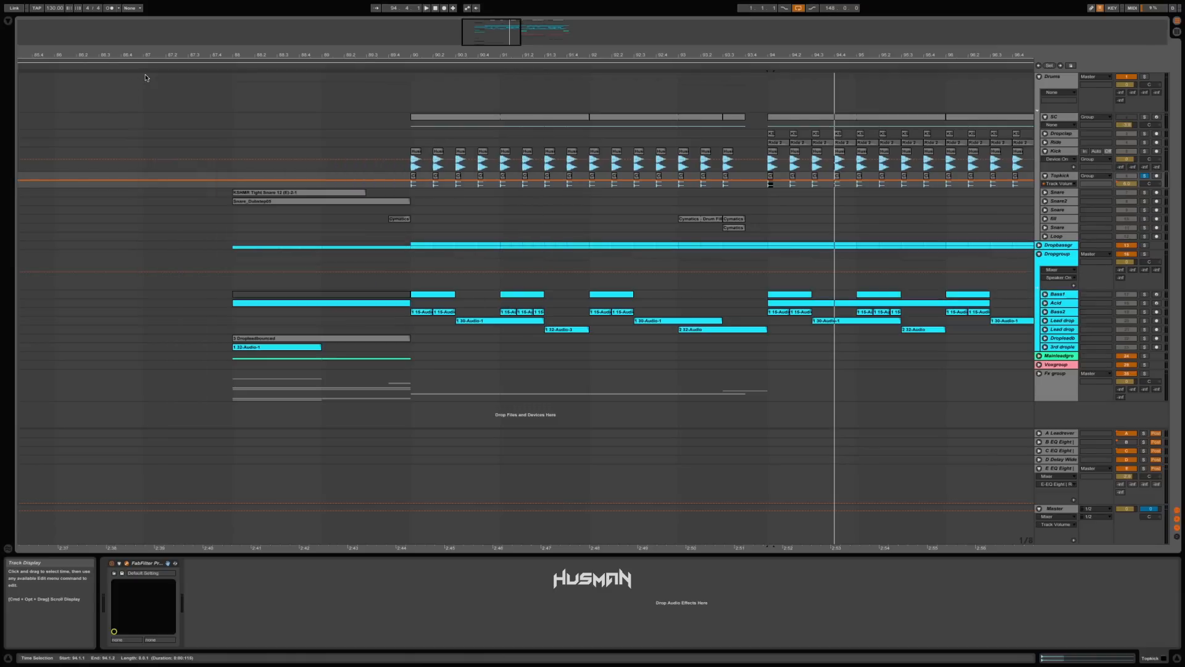
Solo the Dropclap track and play it from its first clip at bar 94
mouse_move(411, 55)
left_mouse_down()
mouse_move(412, 69)
mouse_move(407, 54)
left_mouse_up()
mouse_move(308, 58)
left_mouse_down()
mouse_move(247, 58)
mouse_move(242, 41)
mouse_move(253, 53)
mouse_move(309, 54)
left_mouse_up()
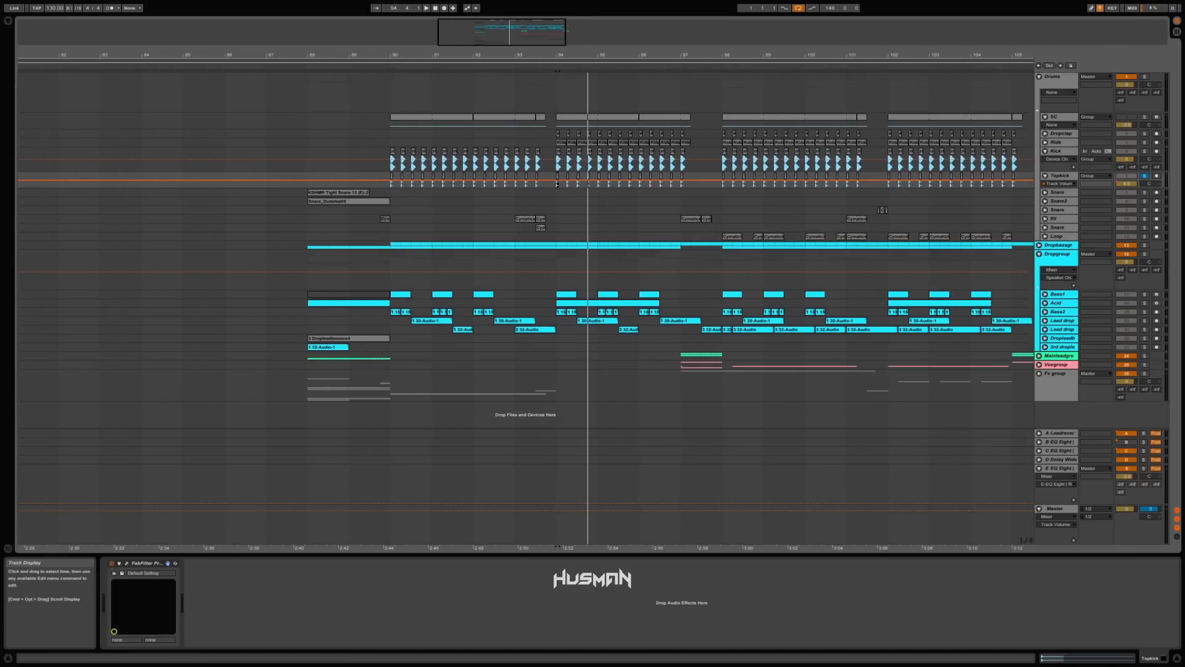
left_click(1143, 134)
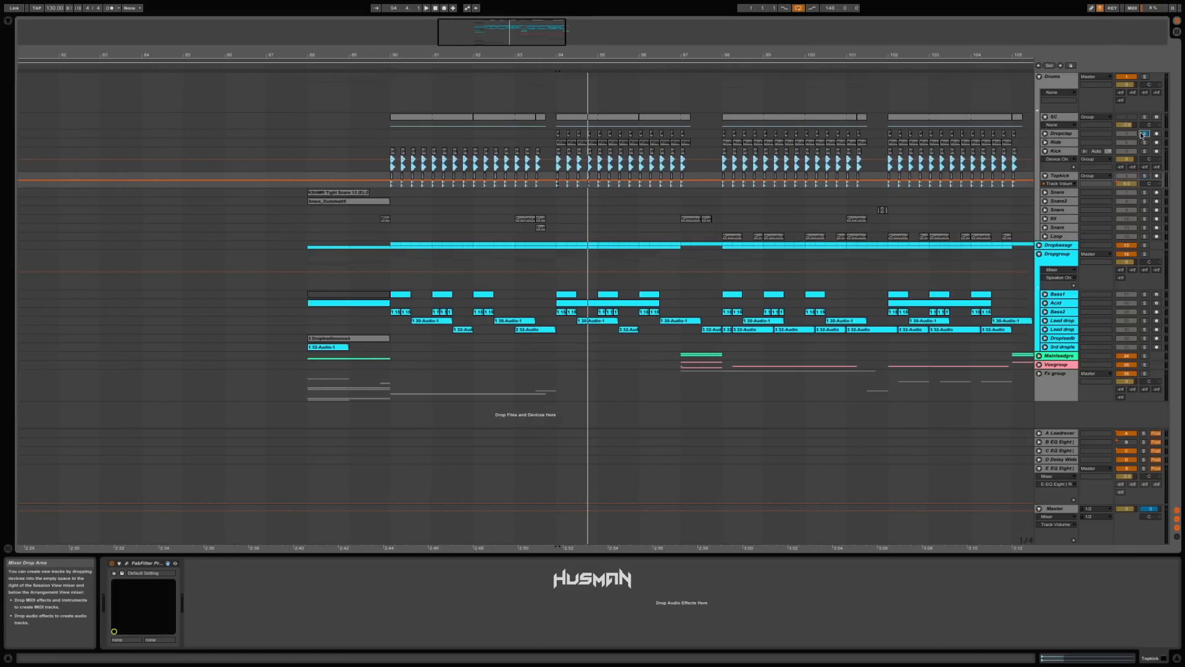
left_click_drag(583, 54, 307, 93)
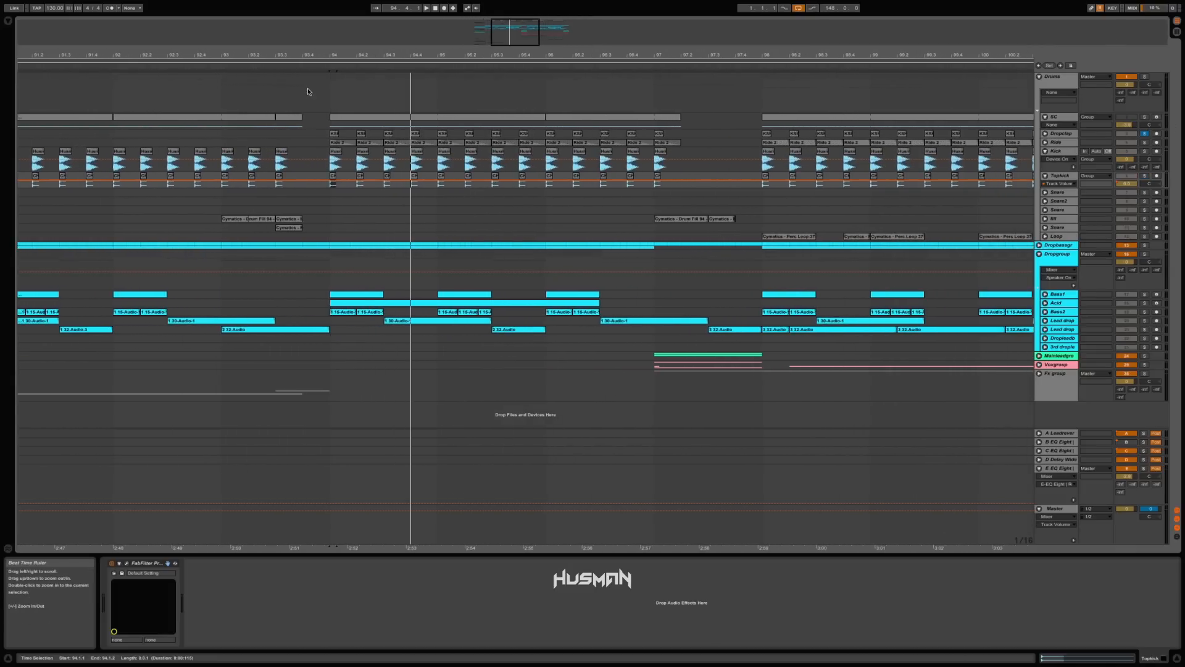
left_click(334, 133)
key("space")
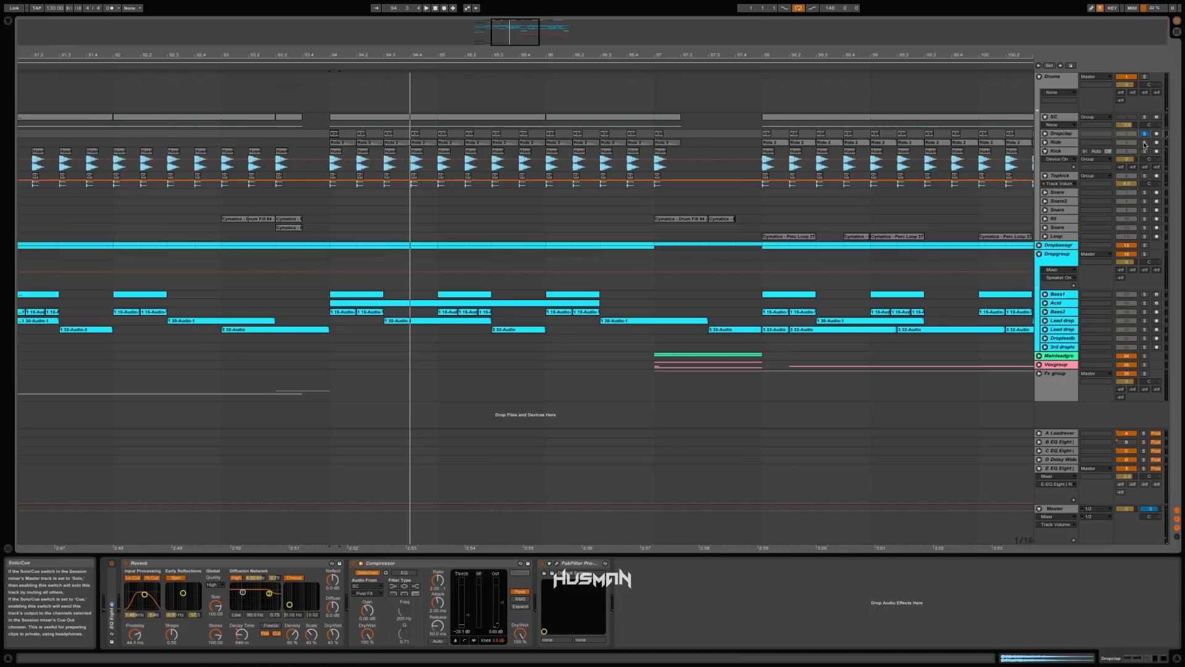
Audition the Ride track alone from bar 94, and play it soloed together with the Dropclap, Kick and Topkick
key("space")
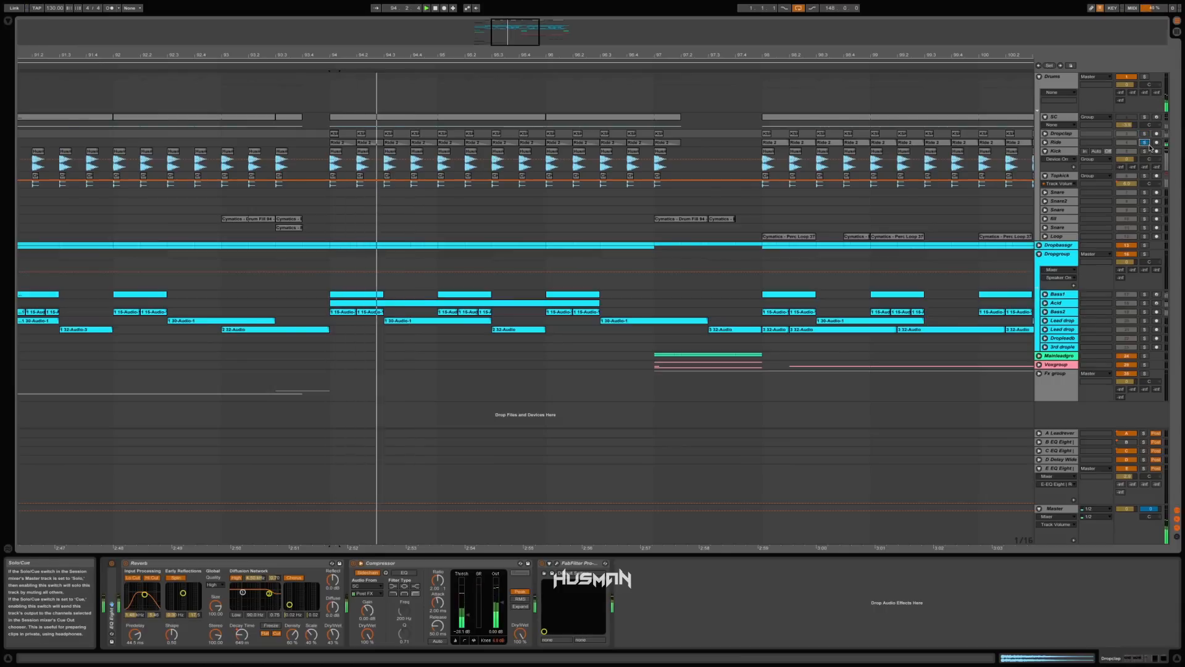
scroll(236, 145, "left", 4)
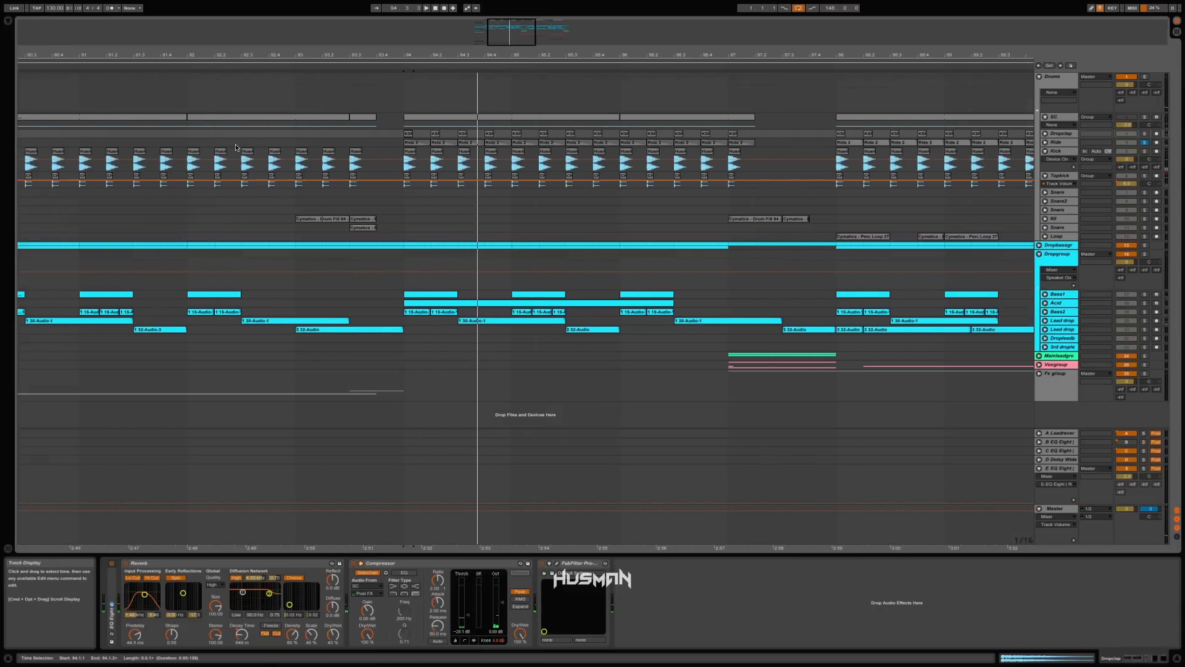
left_click(1145, 134)
left_click(1144, 152)
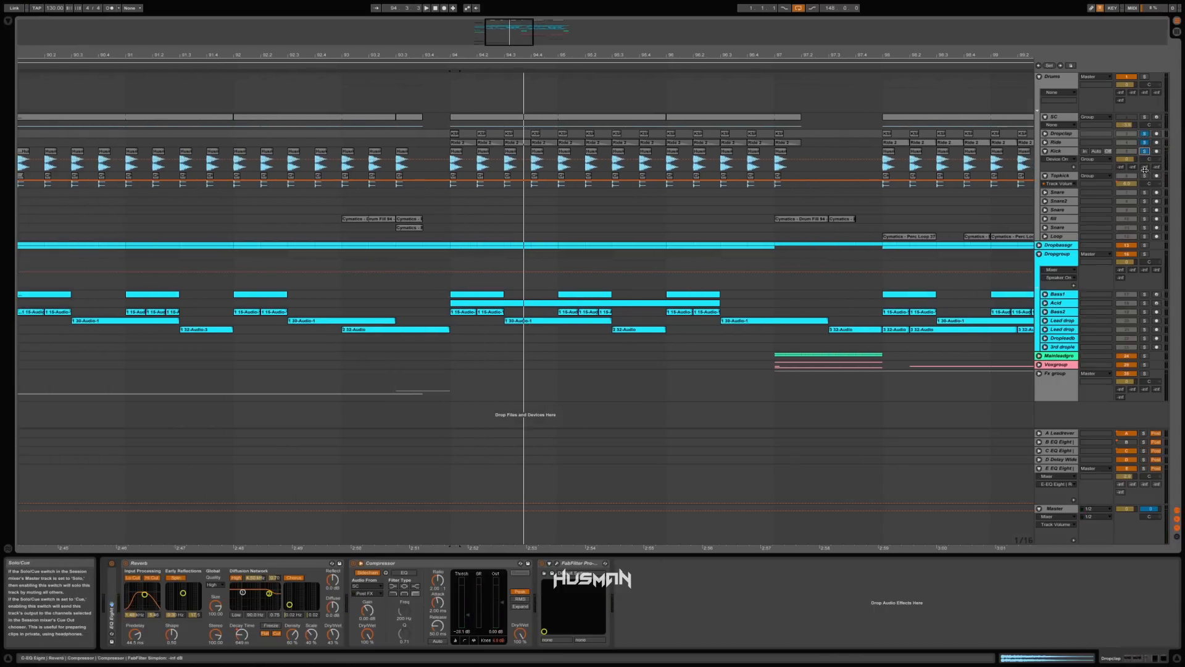
left_click(1145, 176)
key("space")
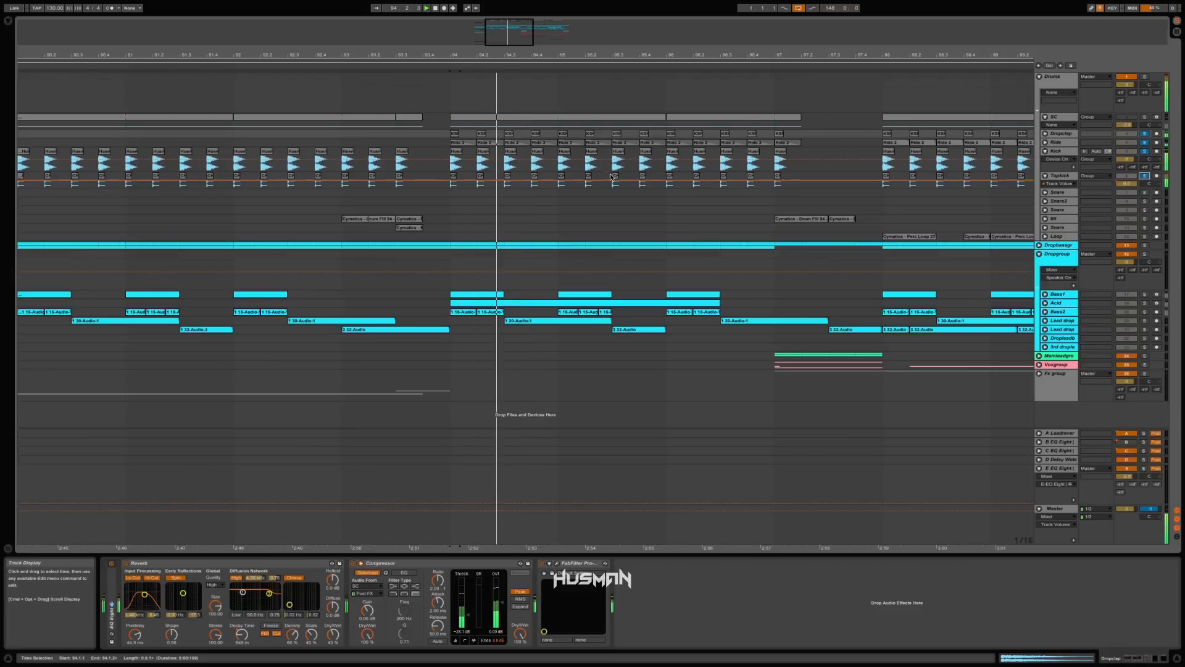
Solo the Snare track, play its KSHMR Tight Snare 12 clip from bar 88, and unfold the track
key("space")
left_click(376, 220)
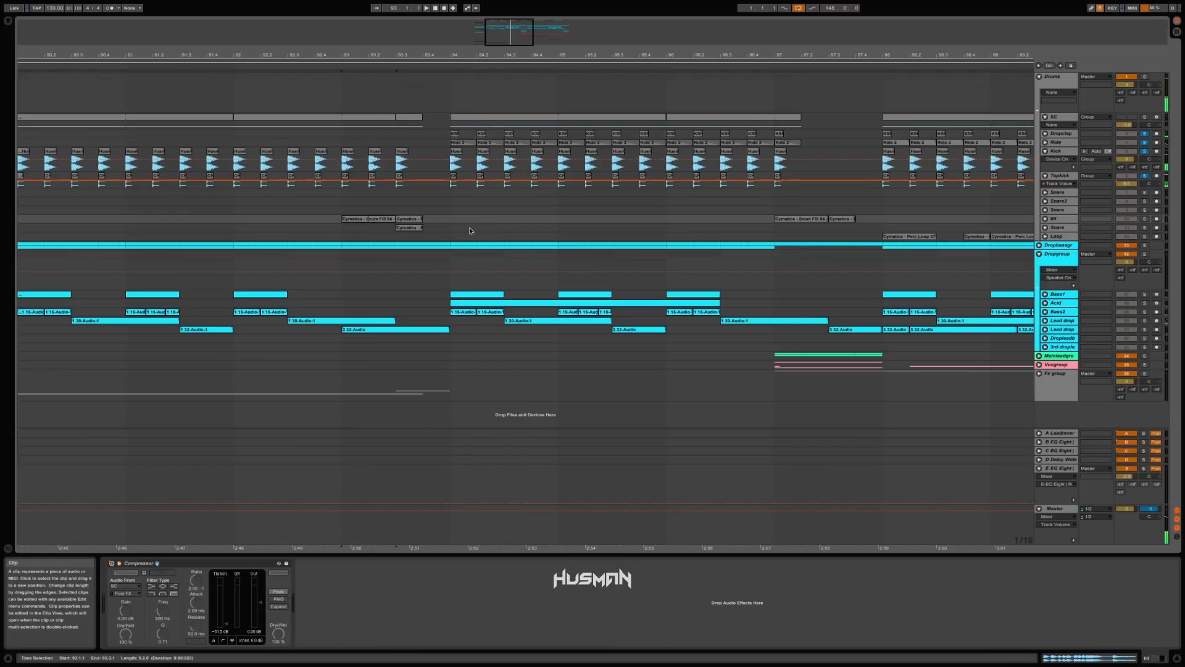
scroll(471, 231, "left", 5)
scroll(471, 231, "left", 6)
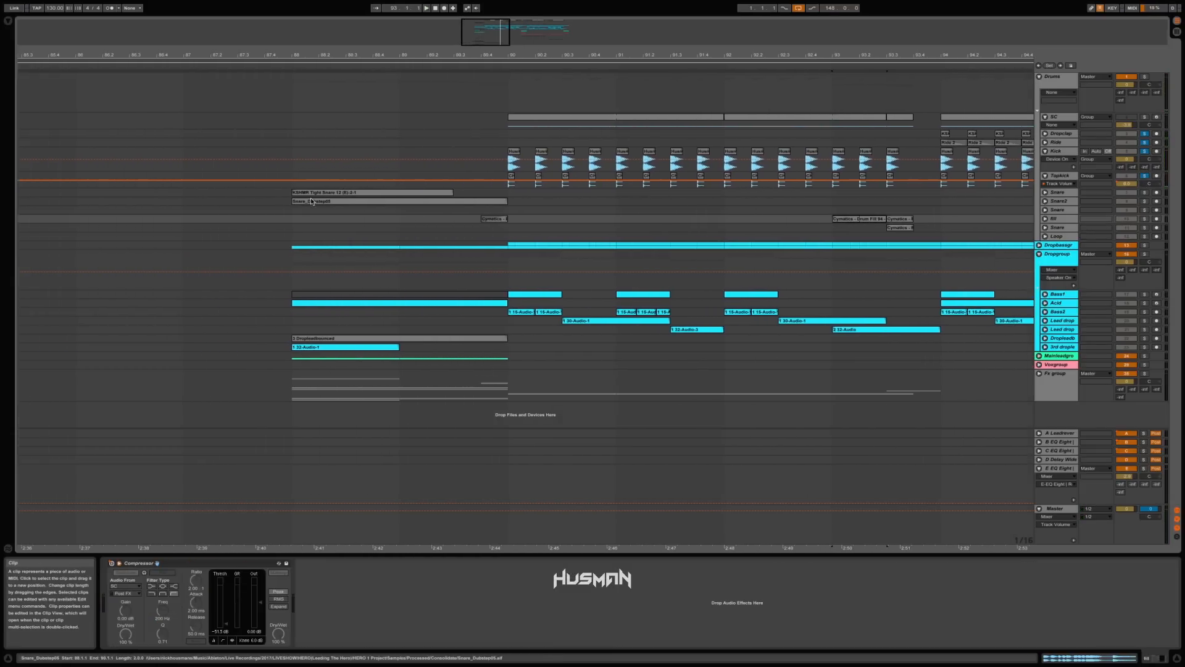
left_click(426, 192)
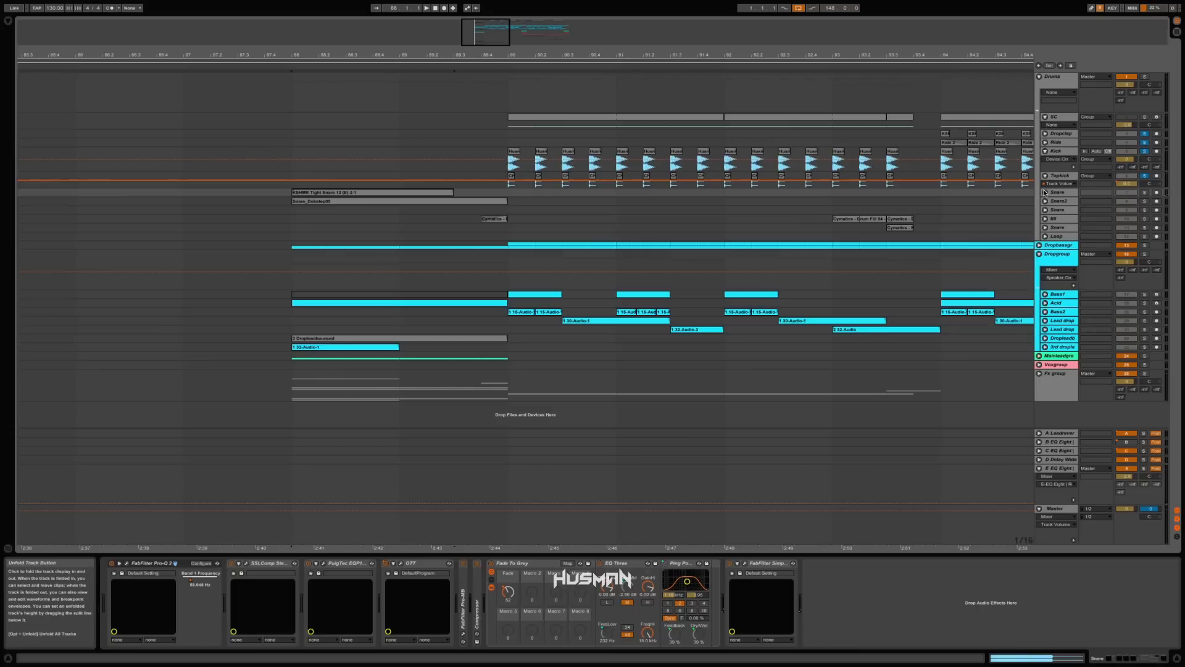
left_click(1145, 192)
key("space")
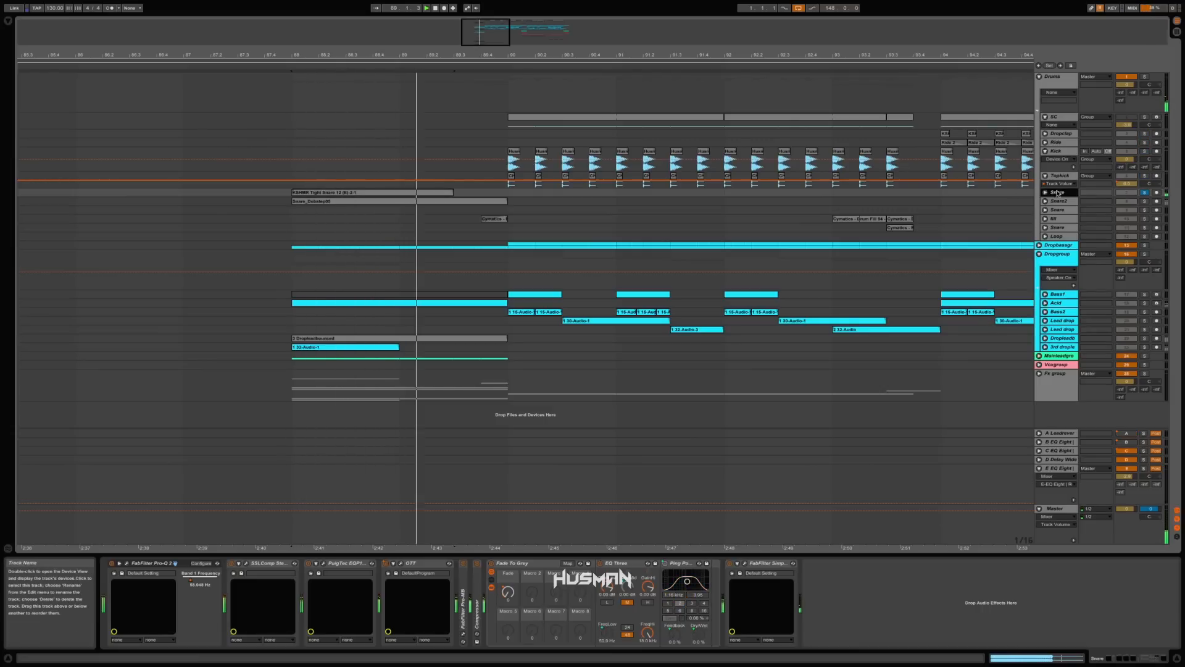
left_click(1046, 192)
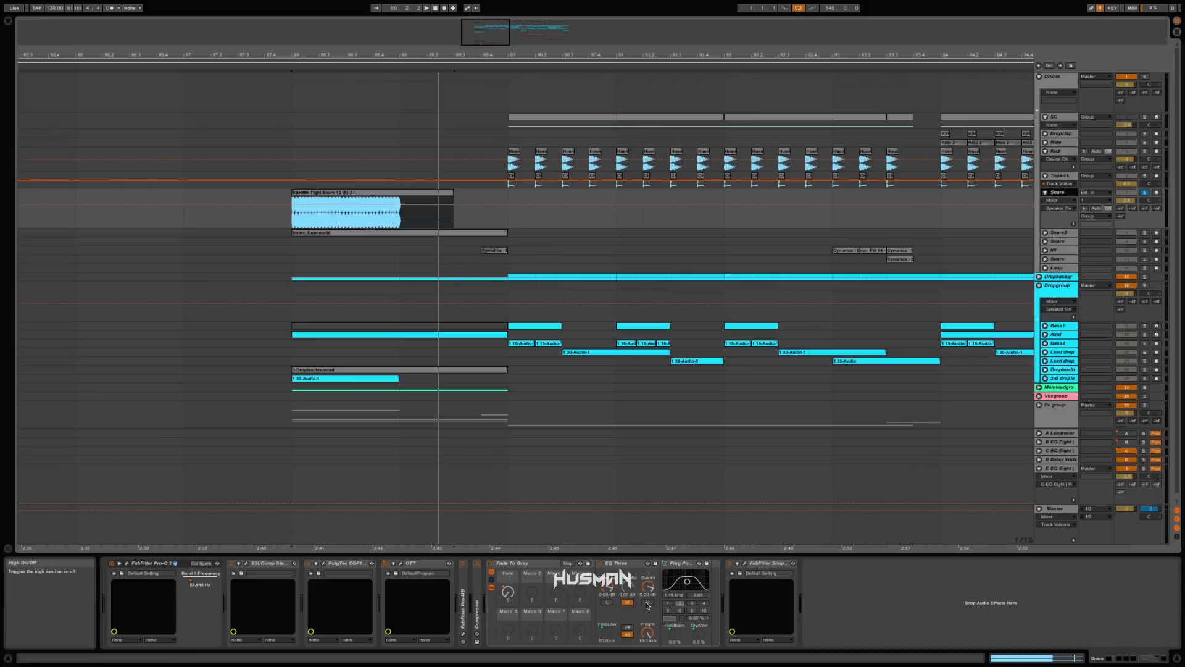
key("space")
Demonstrate the Snare's Fade To Grey Fade macro by hand, re-enable its automation, and replay the clip from bar 88
left_click_drag(508, 593, 508, 623)
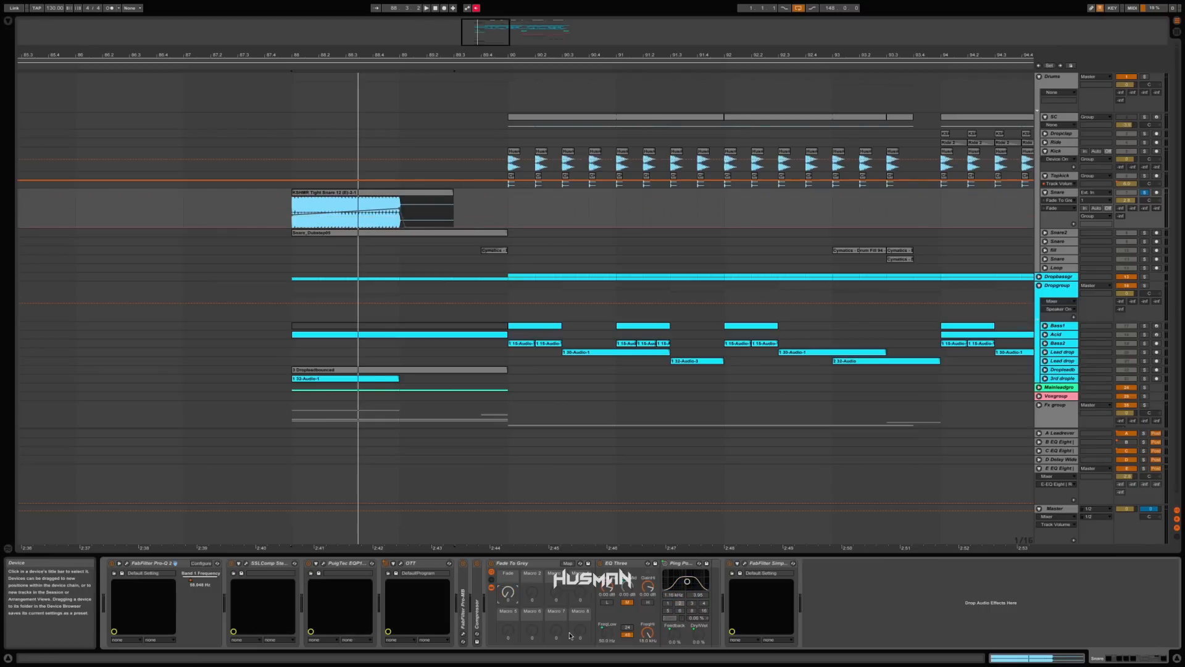
left_click(476, 8)
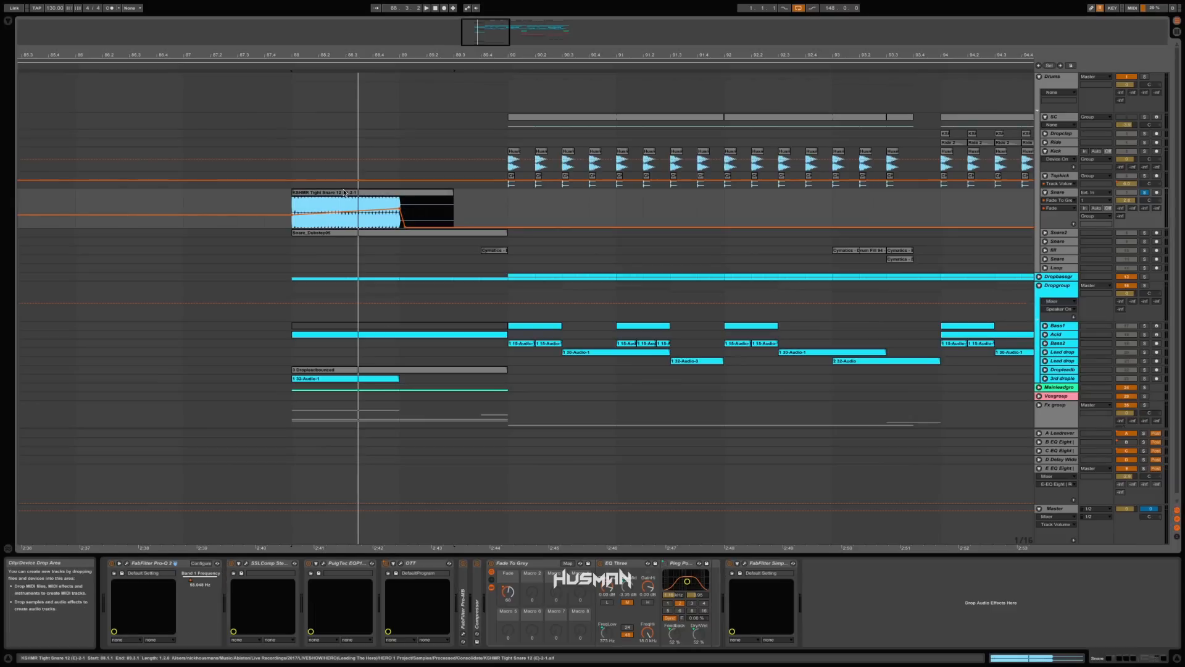
key("space")
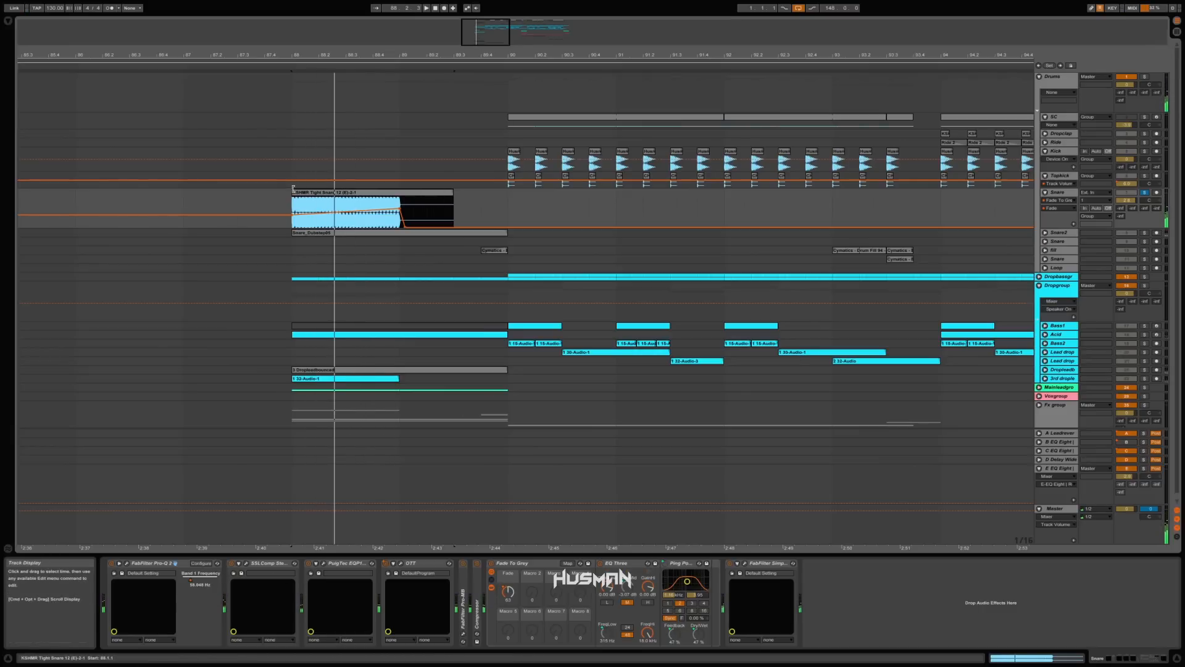
key("space")
left_click(339, 195)
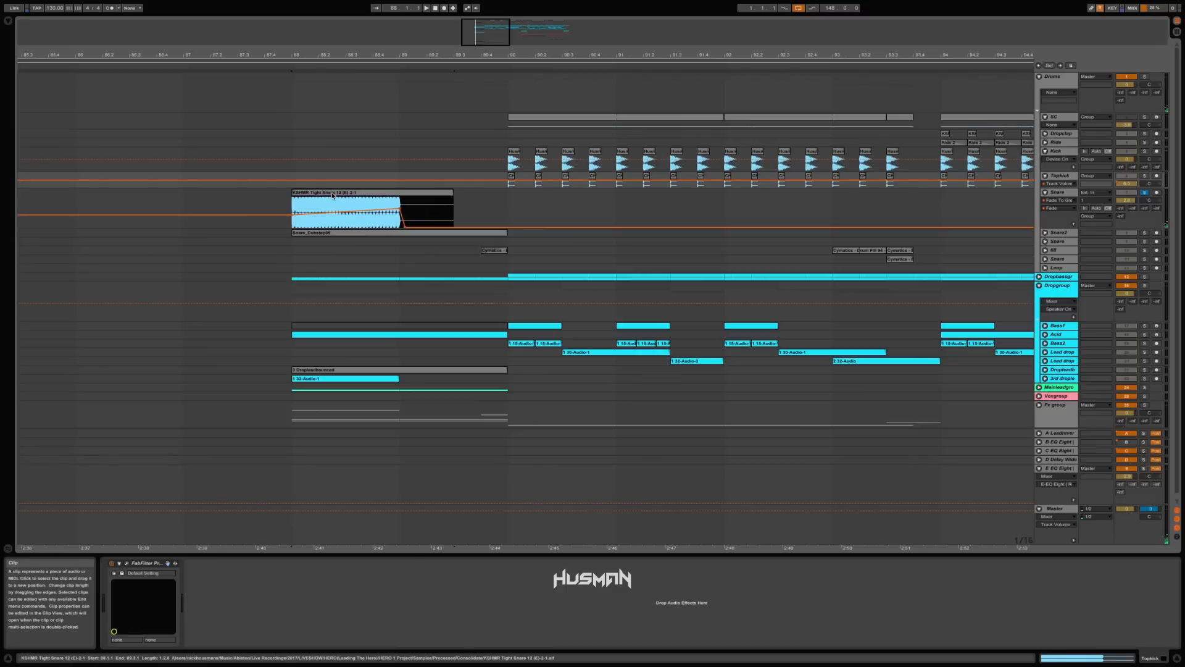
Unfold the Snare2 track and play it soloed from its clip at bar 88
left_click_drag(548, 55, 334, 52)
left_click(290, 232)
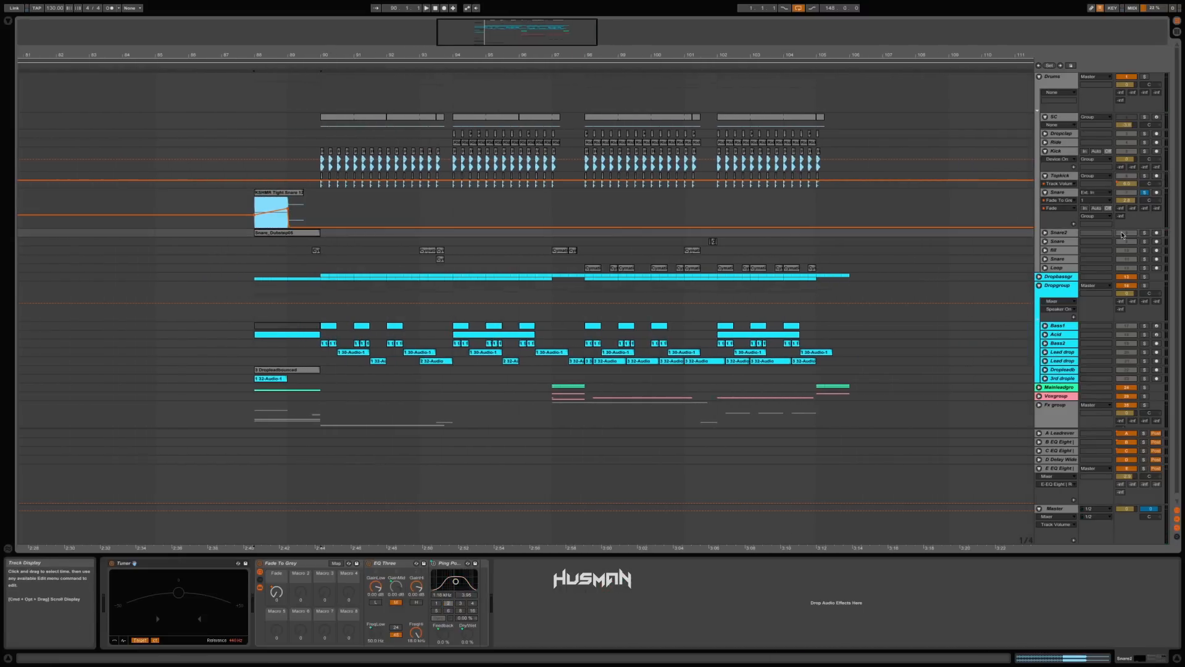
left_click(1046, 233)
key("space")
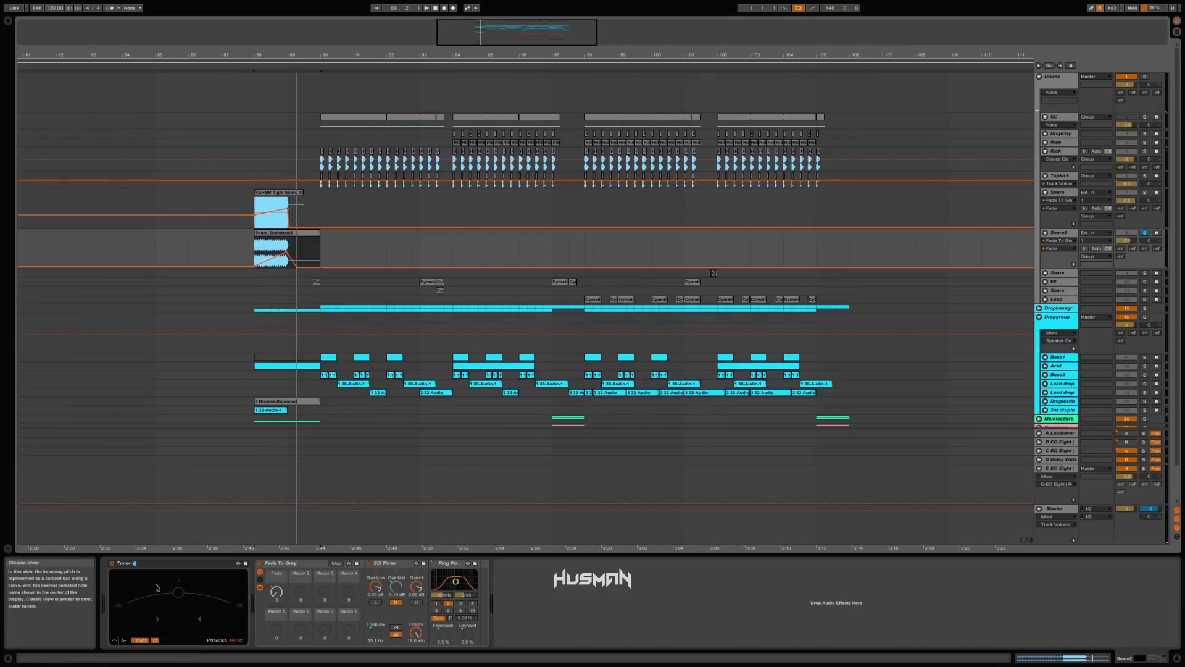
Unfold and solo the drum fill track, and play its Cymatics Big Room Snare clip just before bar 90
left_click_drag(312, 52, 308, 302)
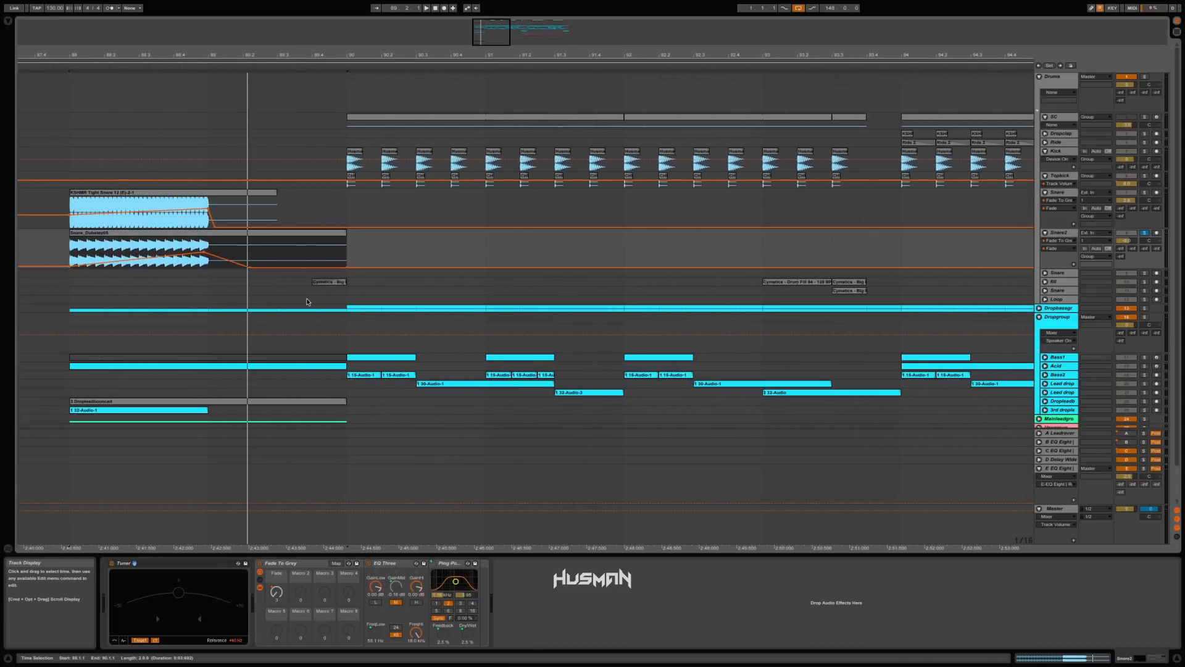
left_click(333, 283)
left_click(1045, 282)
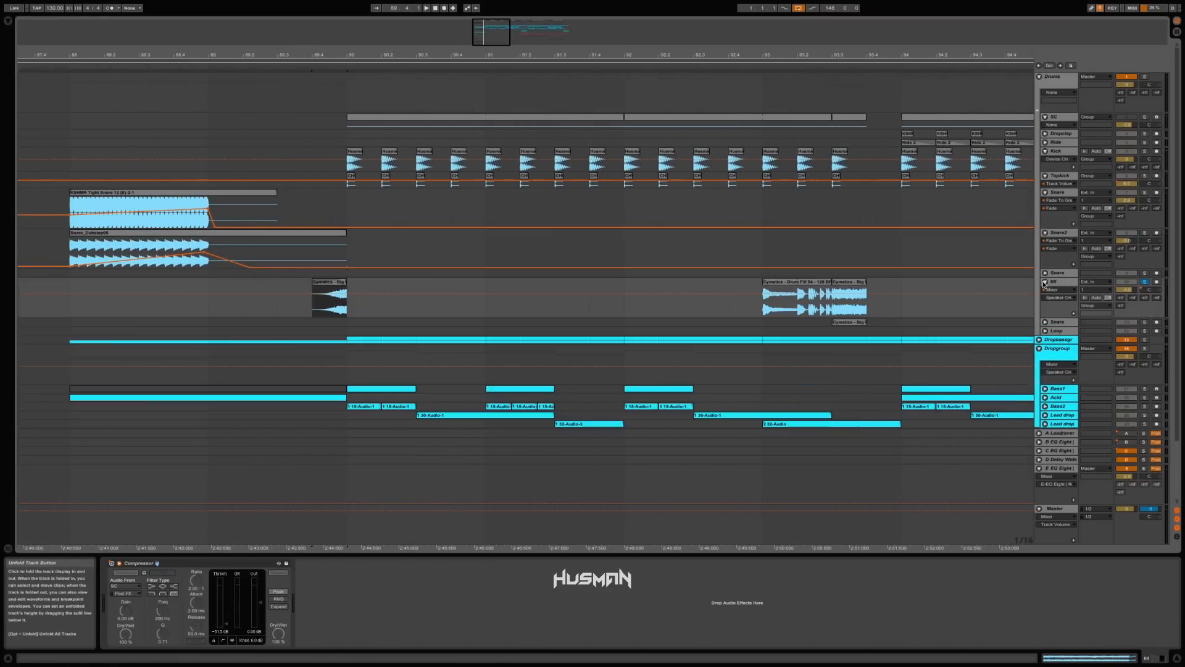
key("space")
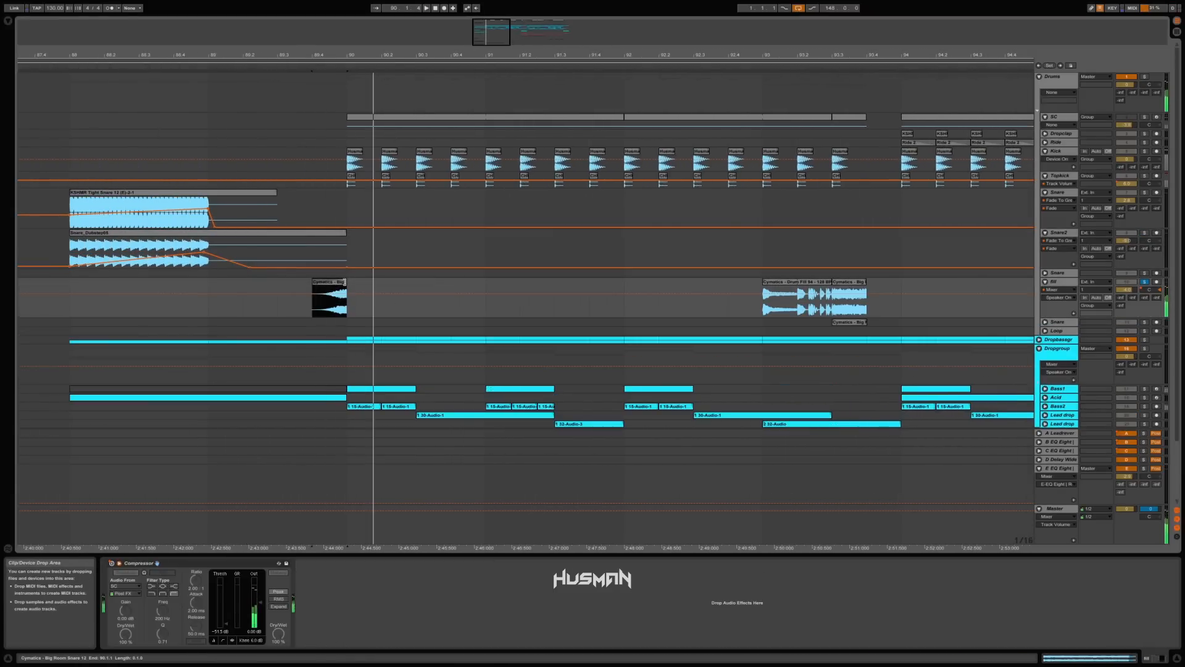
Play the soloed fill track from the Cymatics Drum Fill 94 clip at bar 93
scroll(758, 310, "right", 3)
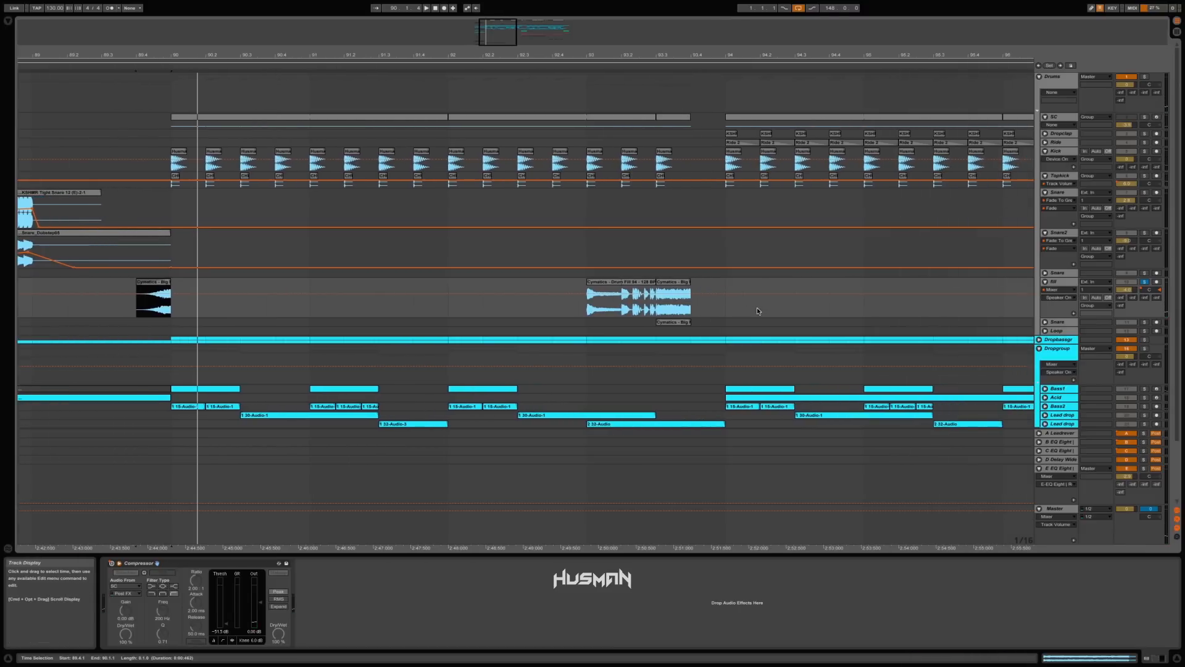
left_click(638, 281)
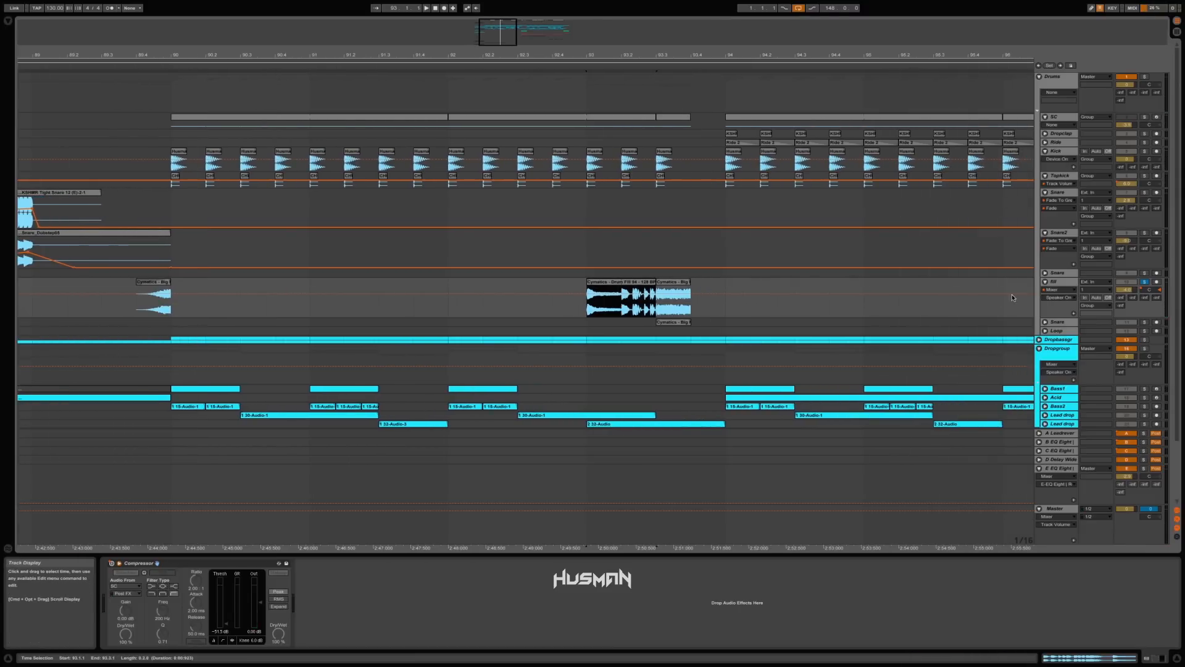
left_click(614, 302)
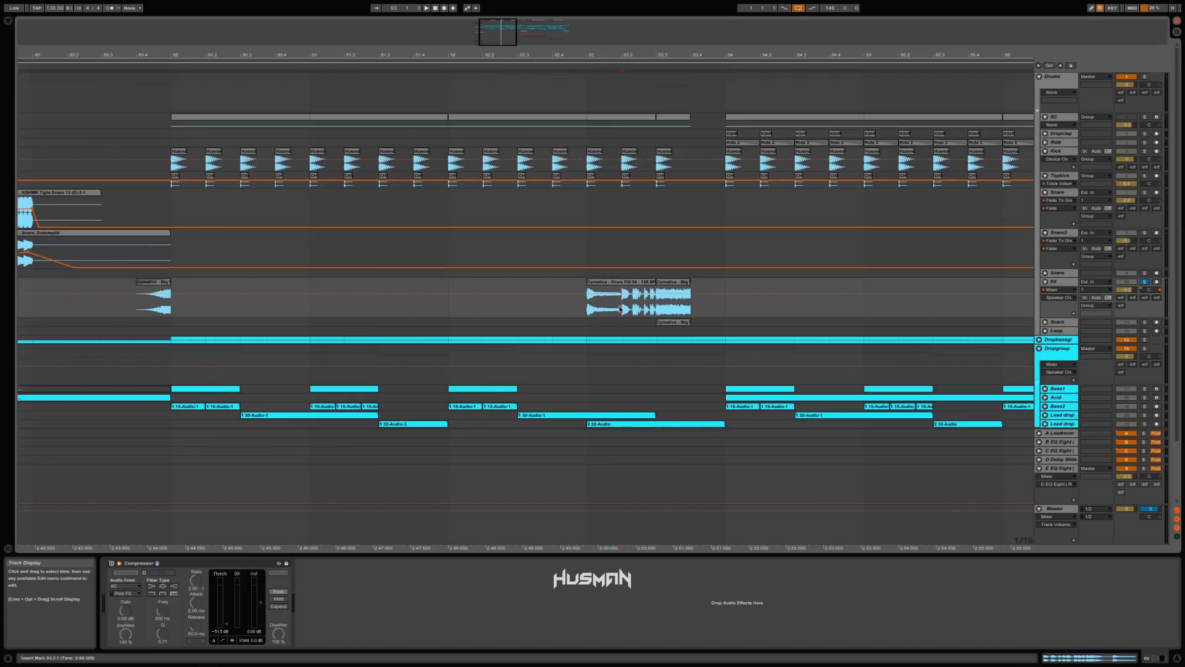
left_click(615, 287)
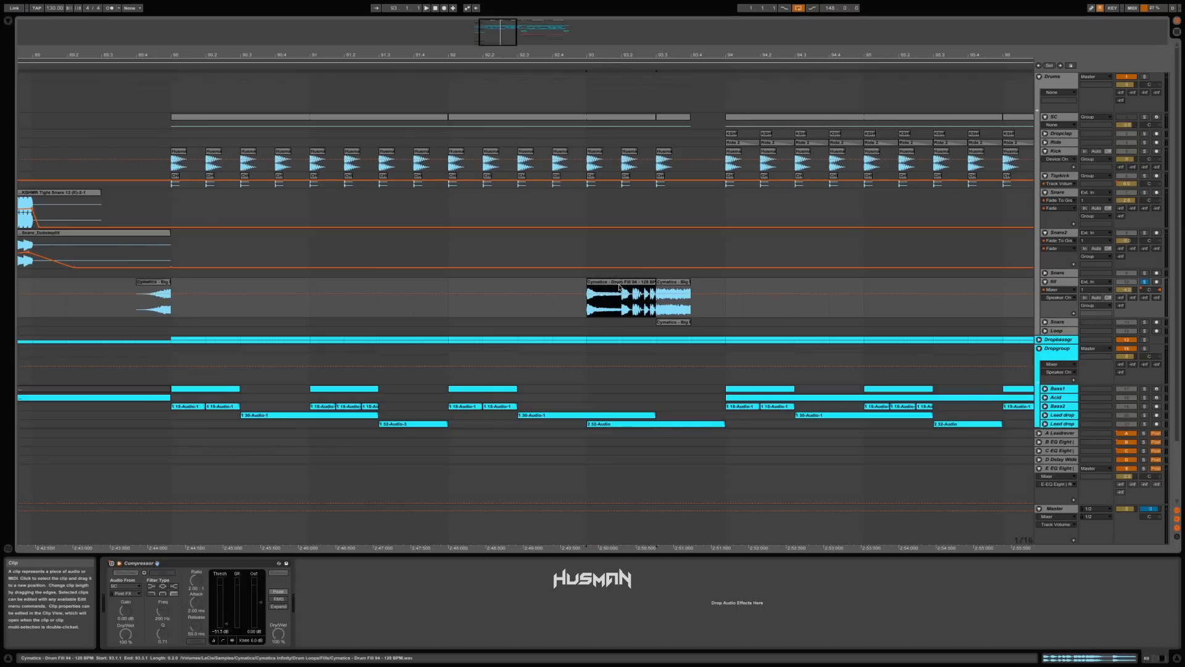
left_click(641, 273)
left_click(646, 282)
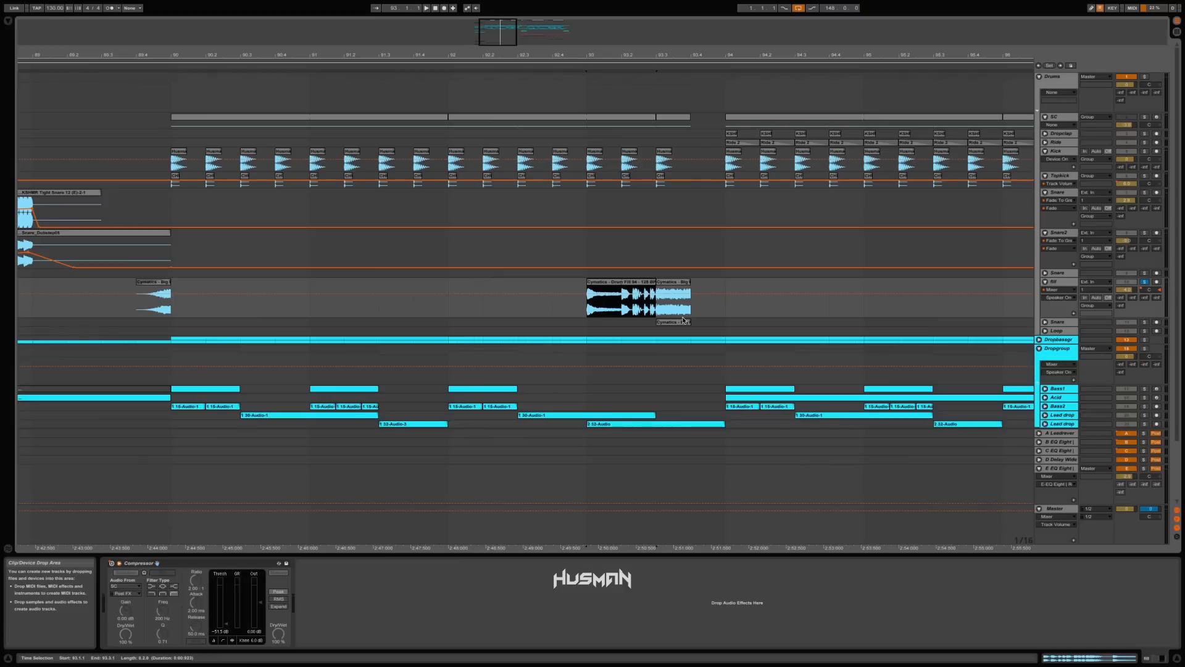
key("space")
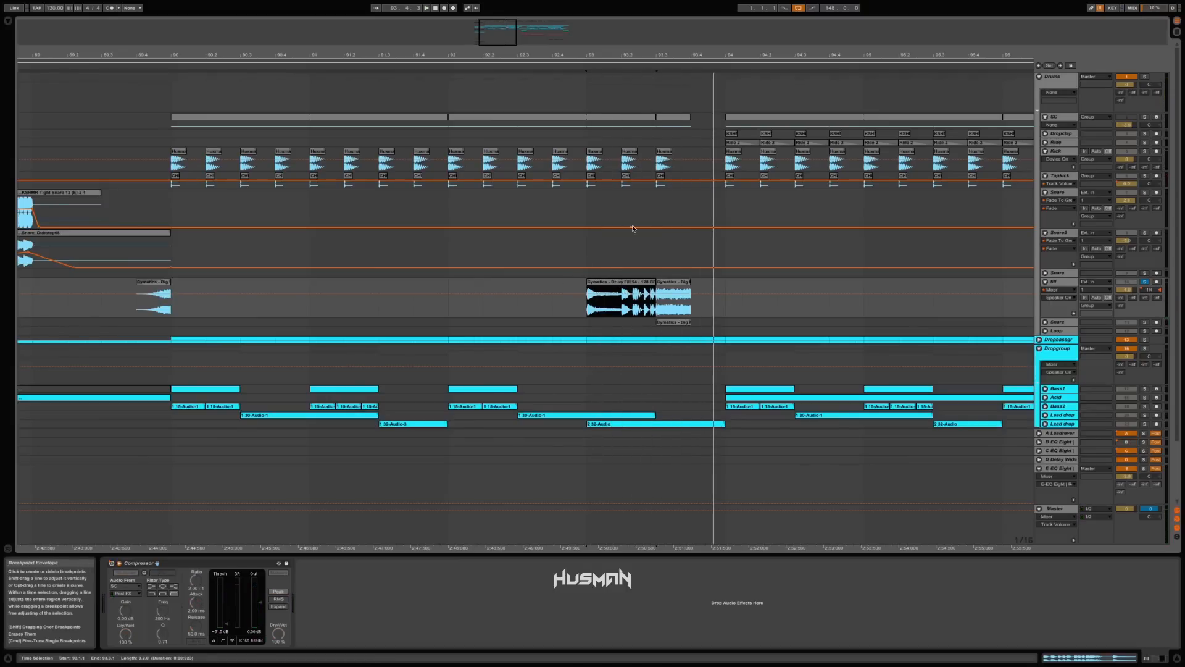
left_click(673, 282)
left_click(625, 282)
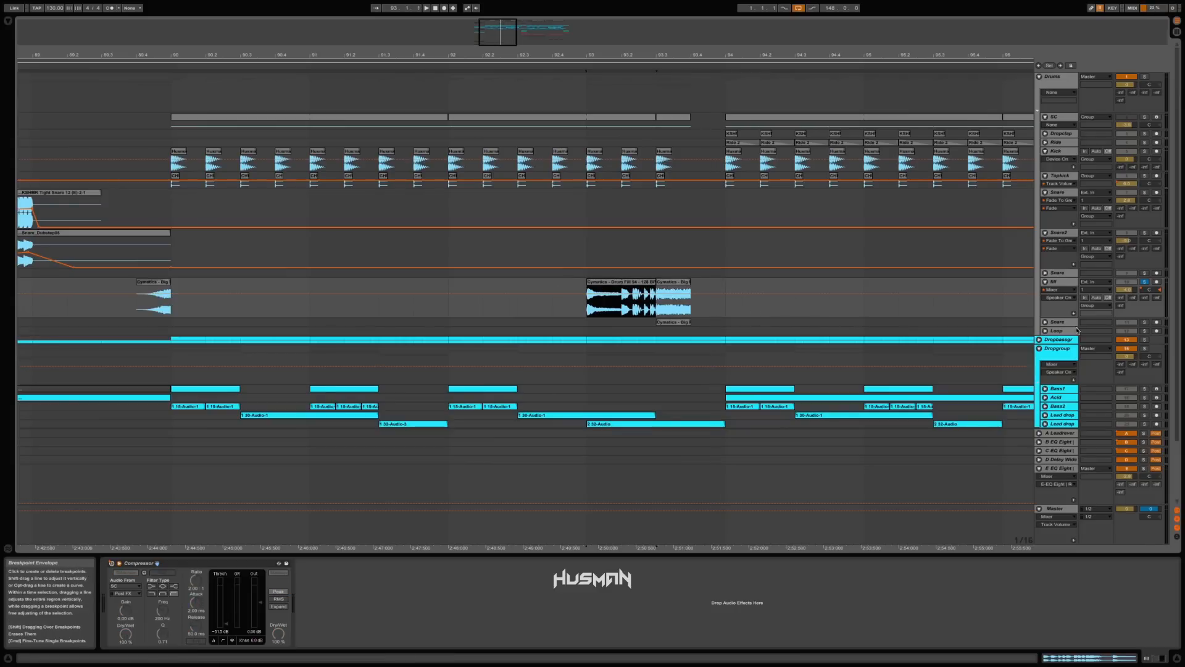
Solo the Snare track below the fills together with the fill track, and play both from bars 93 and 97
left_click(1144, 322)
left_click(649, 322)
key("space")
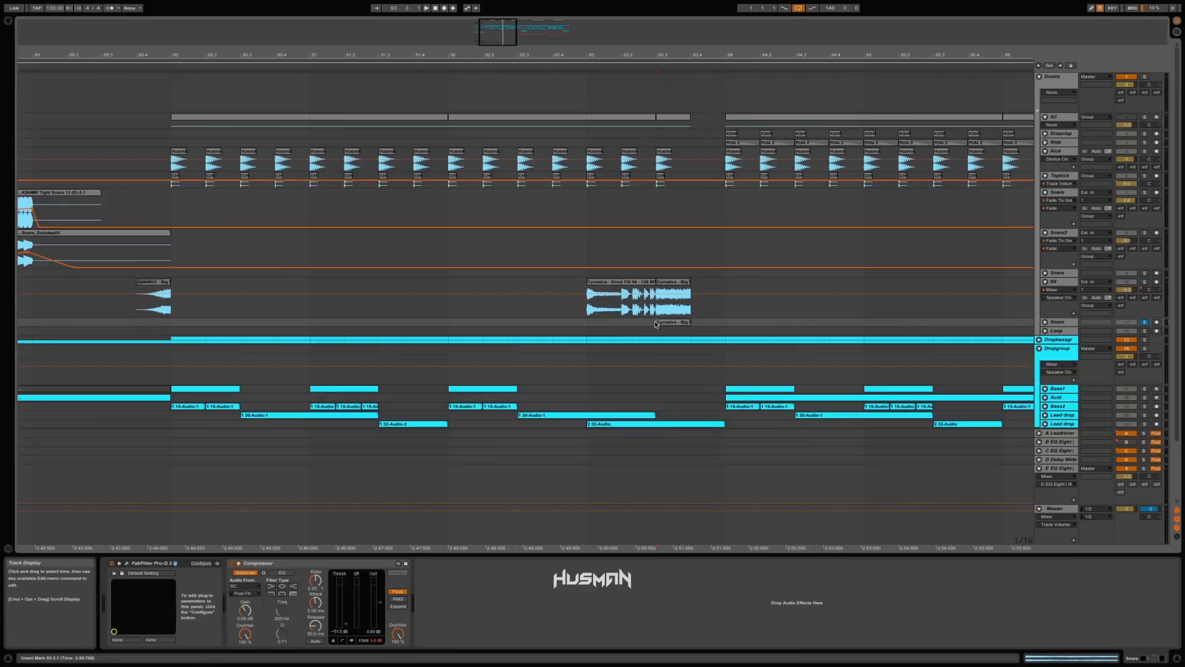
left_click(1145, 282)
key("space")
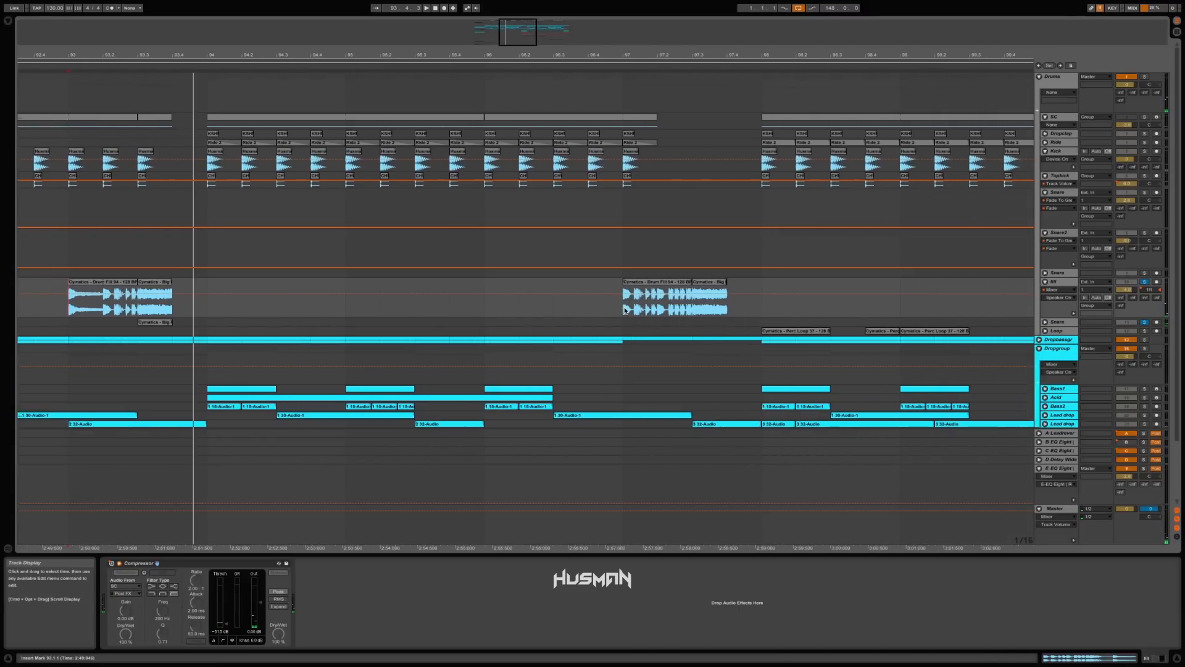
key("space")
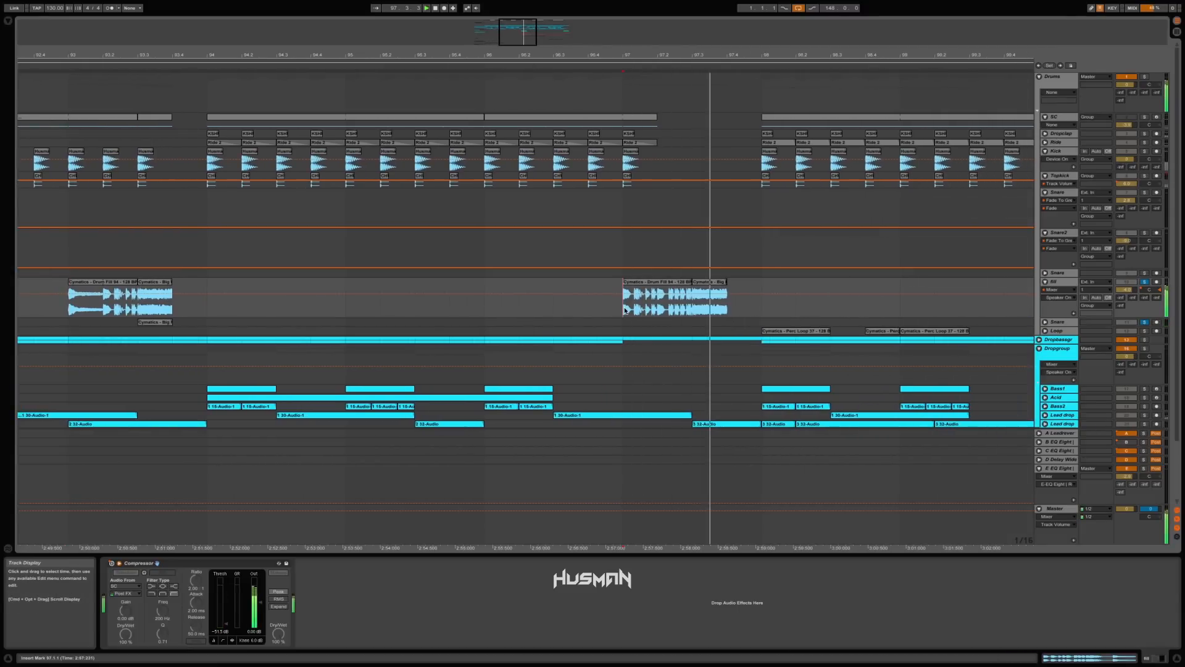
key("space")
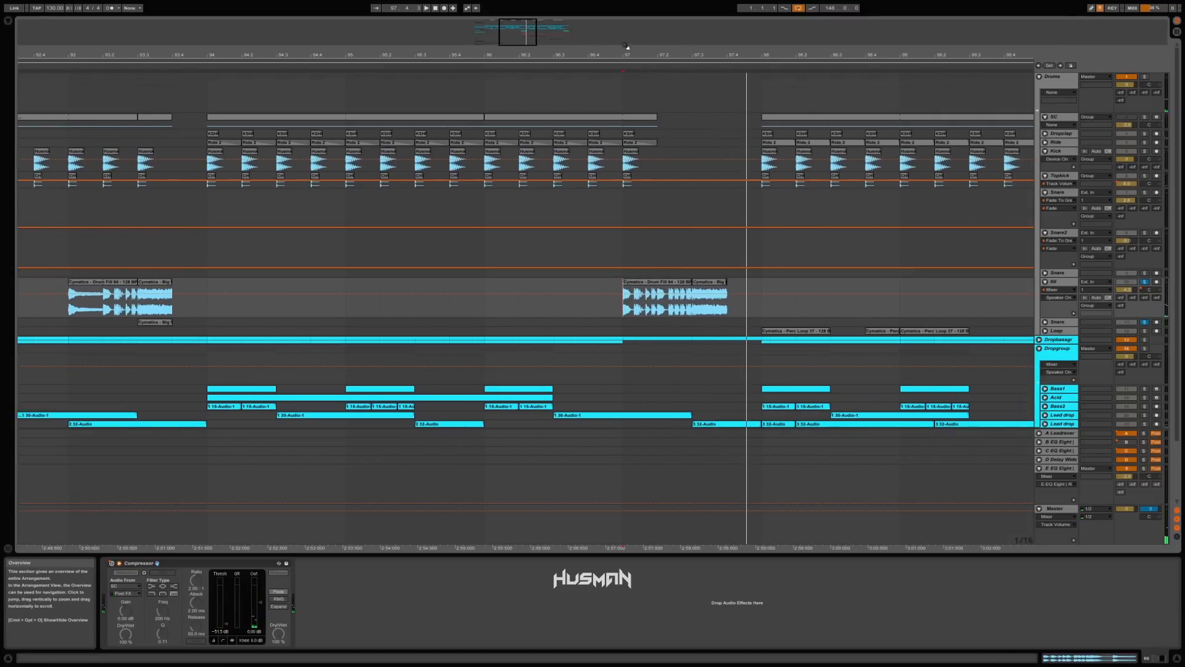
Enlarge the Snare track above the fills and play it soloed from its short clip at bar 101.4
left_click(625, 43)
left_click_drag(625, 55, 633, 95)
scroll(682, 284, "right", 5)
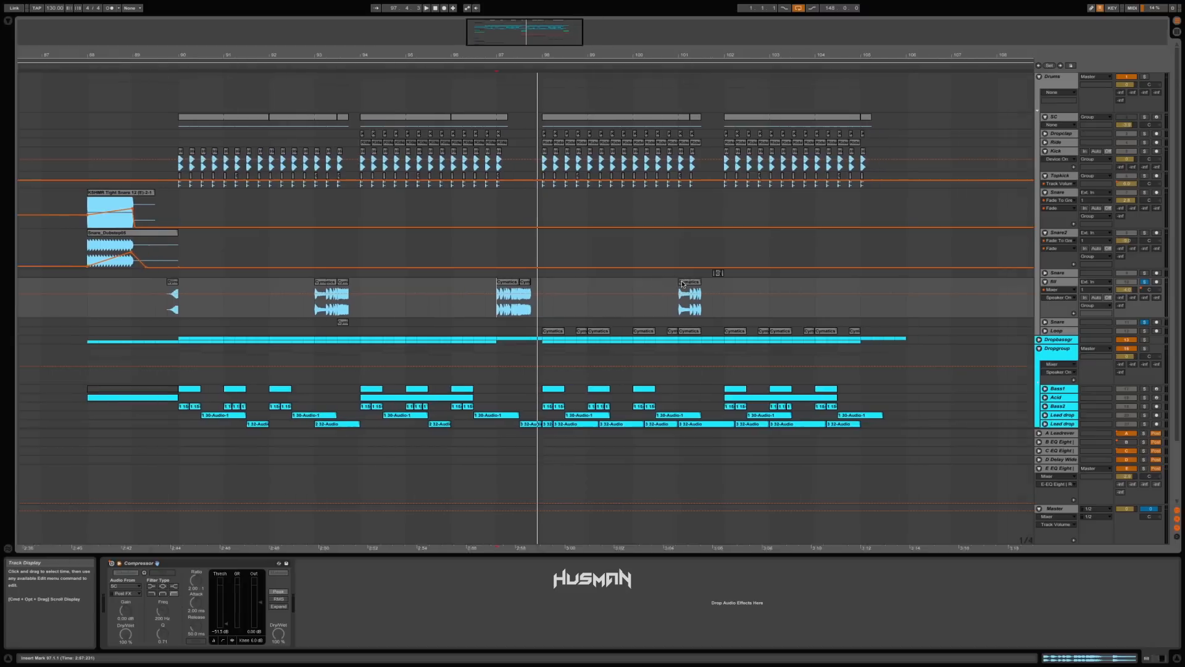
left_click(665, 272)
left_click_drag(1133, 277, 1134, 285)
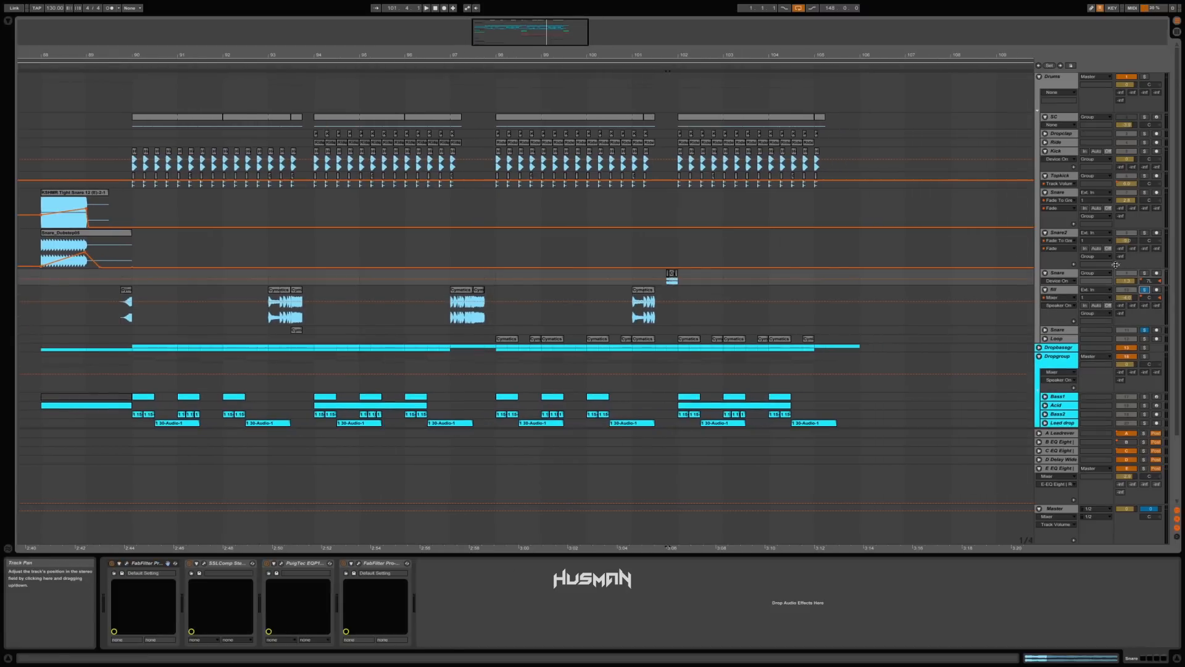
left_click(1143, 267)
key("space")
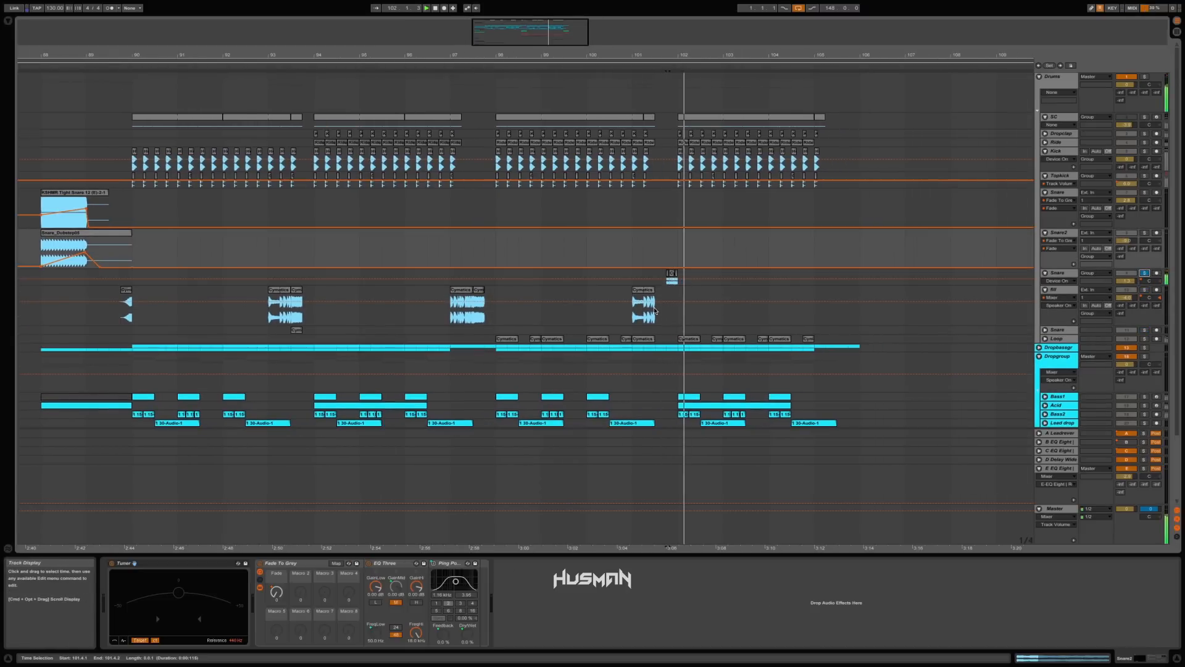
Solo the Loop track, unfold it, and increase its height to show the percussion waveforms
scroll(319, 383, "left", 5)
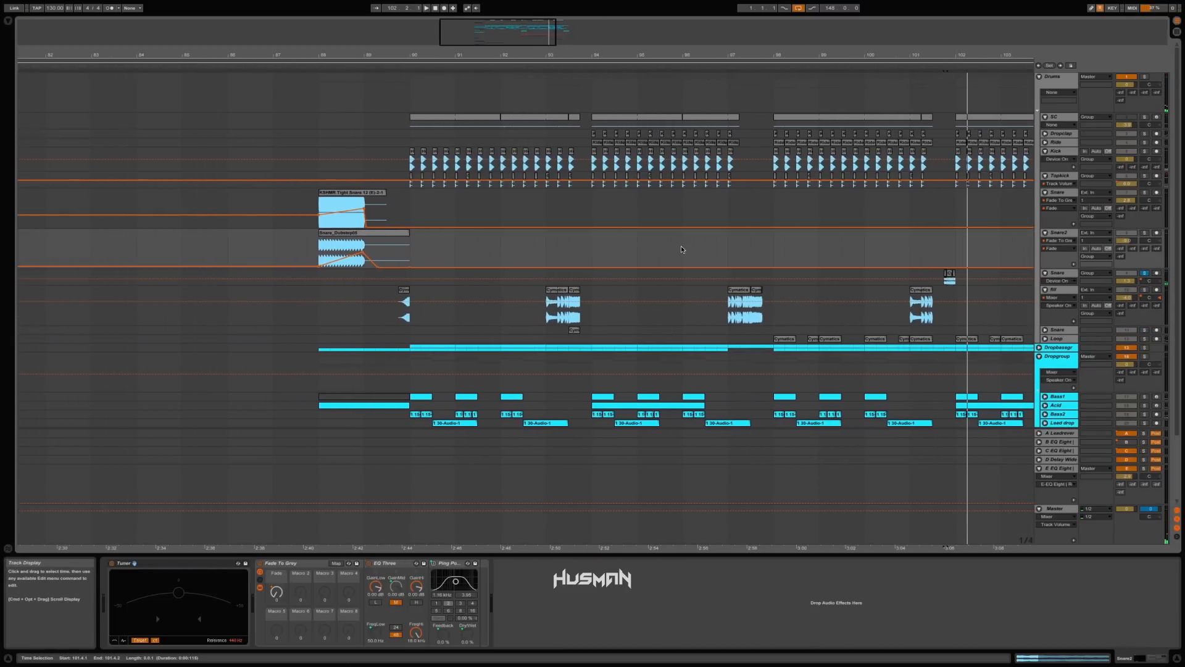
scroll(682, 249, "left", 2)
scroll(659, 337, "right", 3)
left_click(659, 337)
left_click(1147, 339)
left_click(1045, 338)
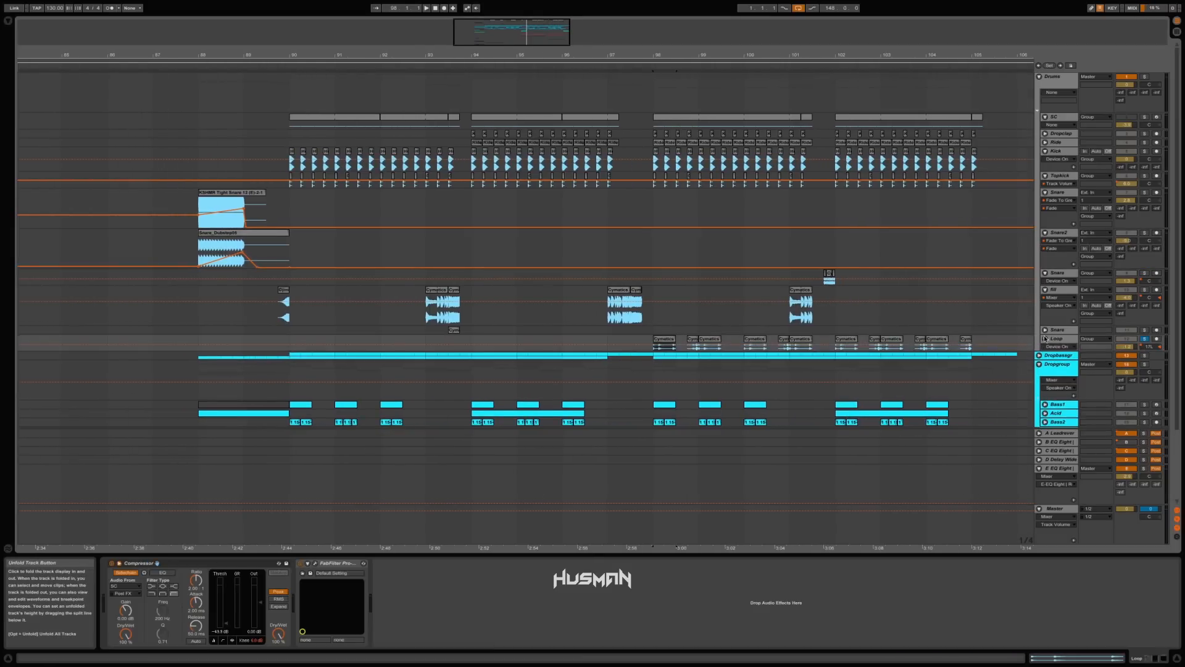
left_click_drag(1057, 353, 1056, 398)
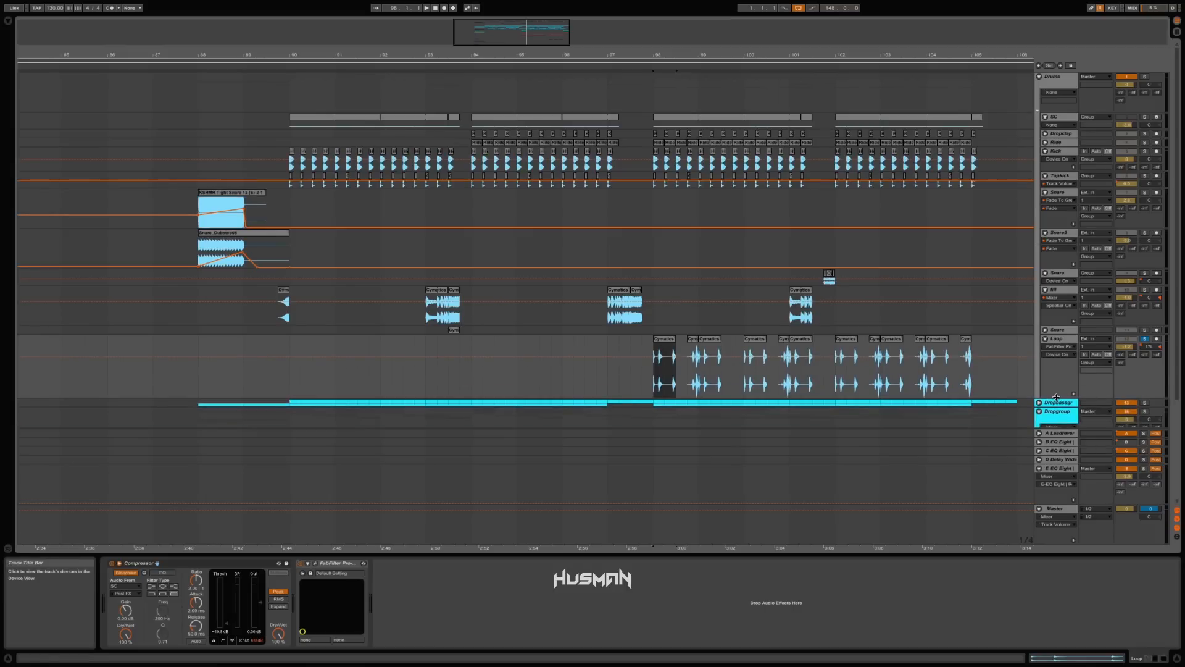
Play the soloed Loop track from its first Cymatics Perc Loop clip at bar 98
left_click(675, 339)
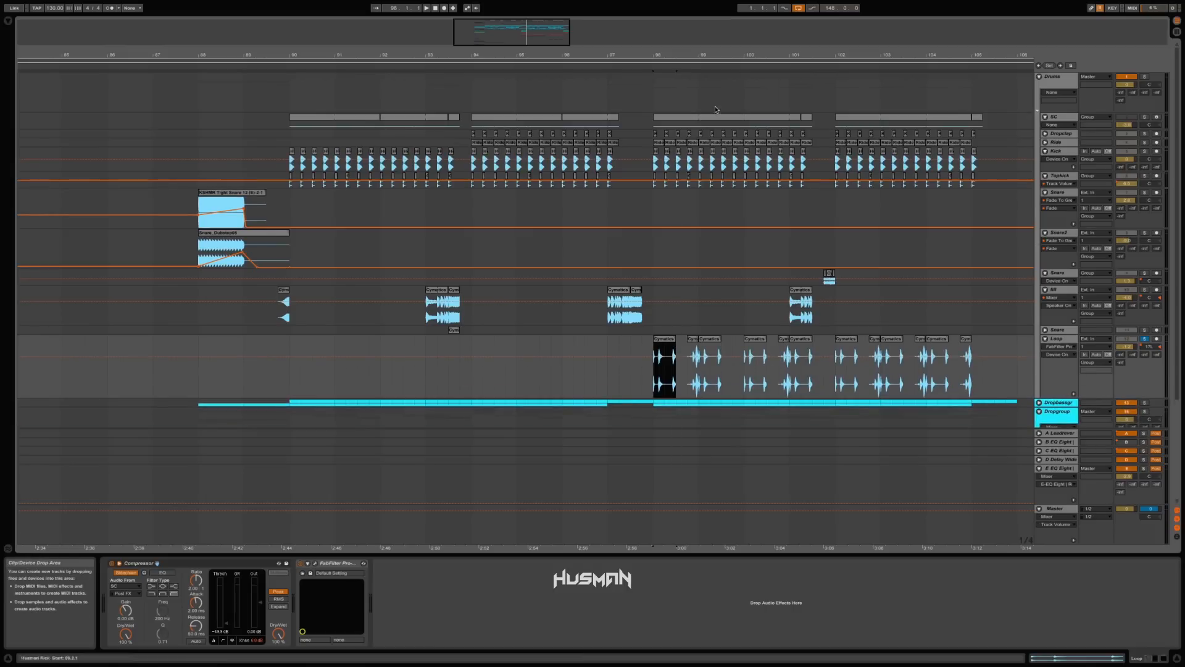
left_click_drag(676, 46, 558, 55)
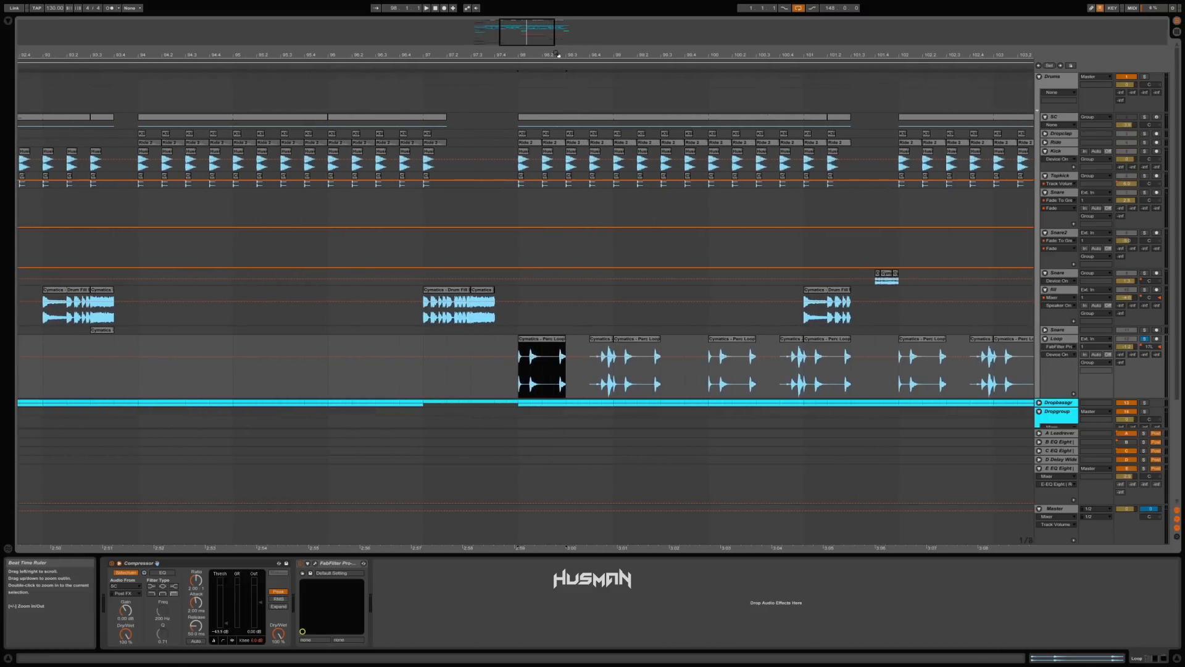
key("space")
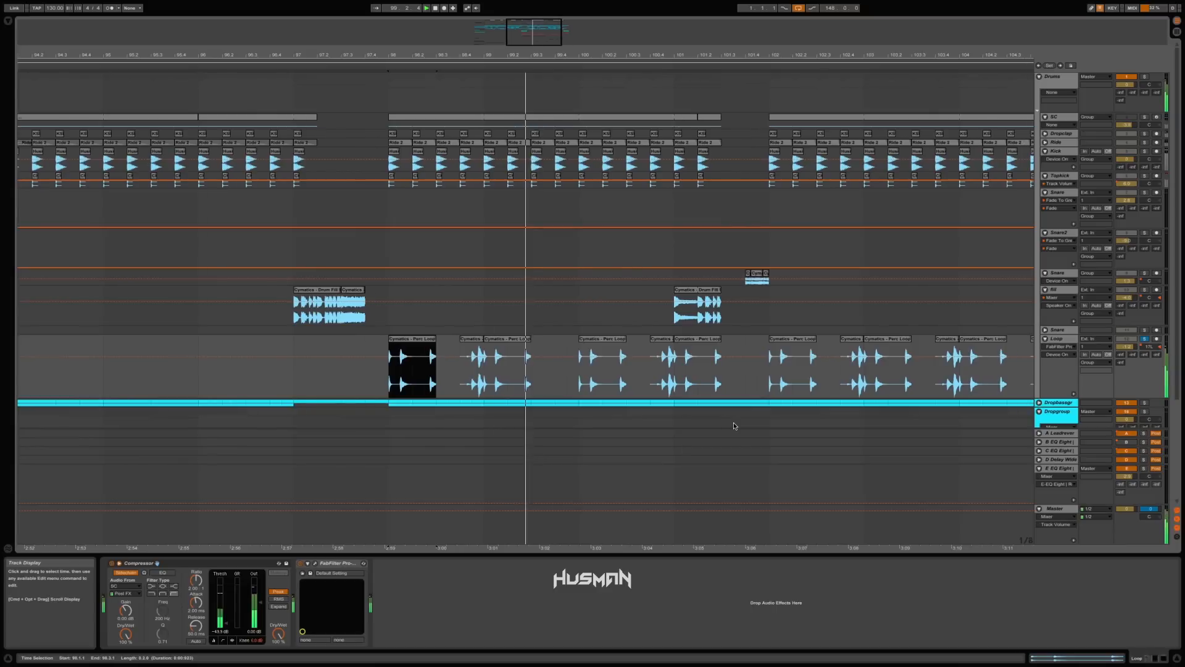
key("space")
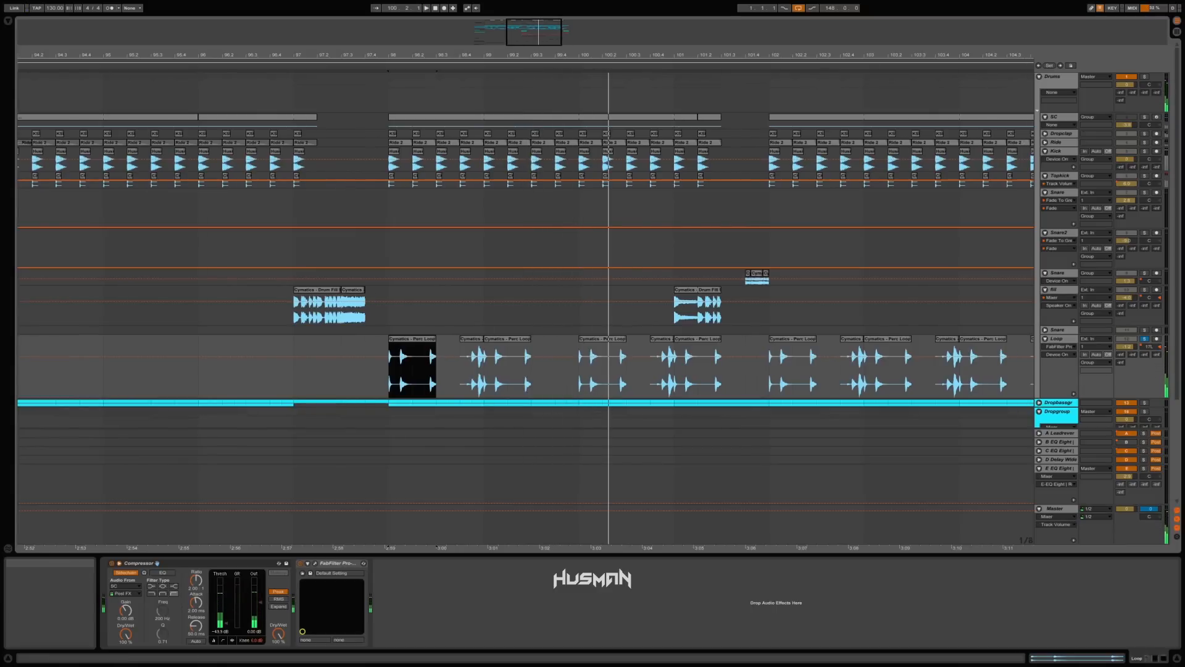
Solo the whole Drums group in place of the Loop track and play it from bar 98
left_click(1144, 337)
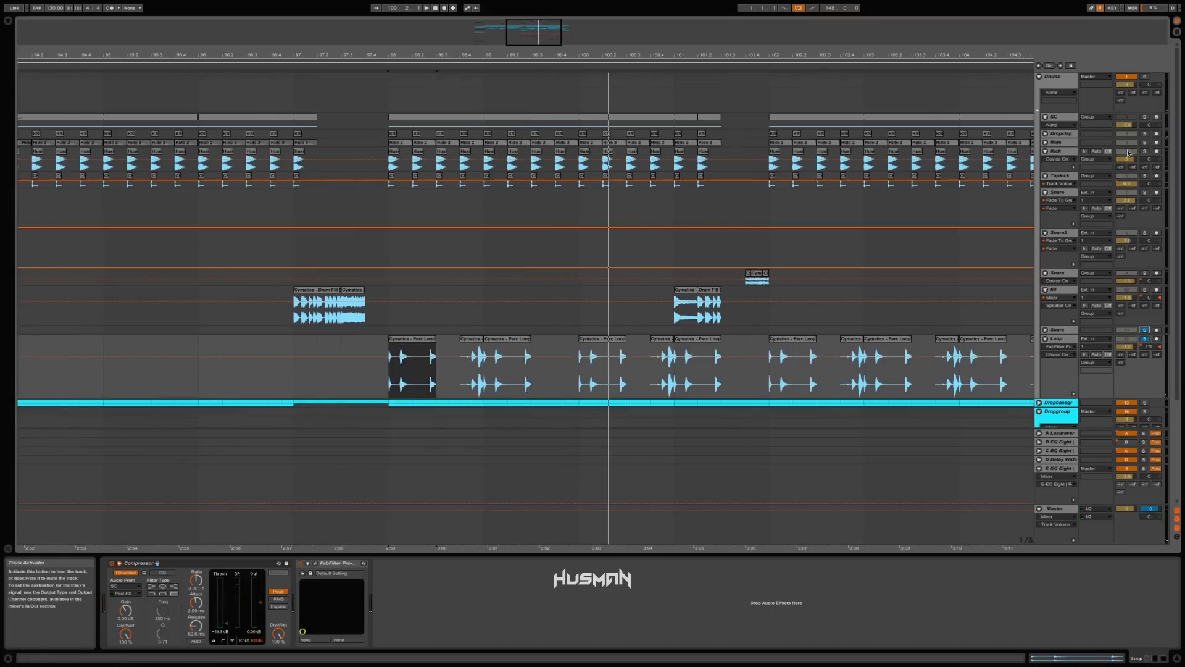
left_click(1145, 77)
key("space")
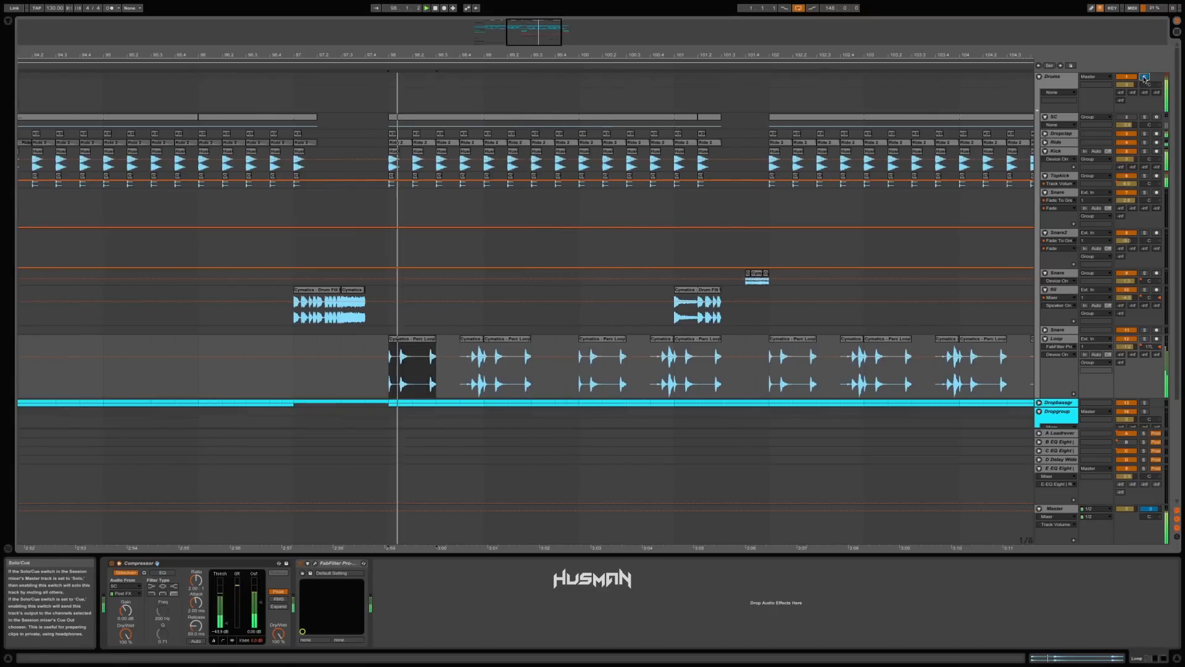
left_click(706, 278)
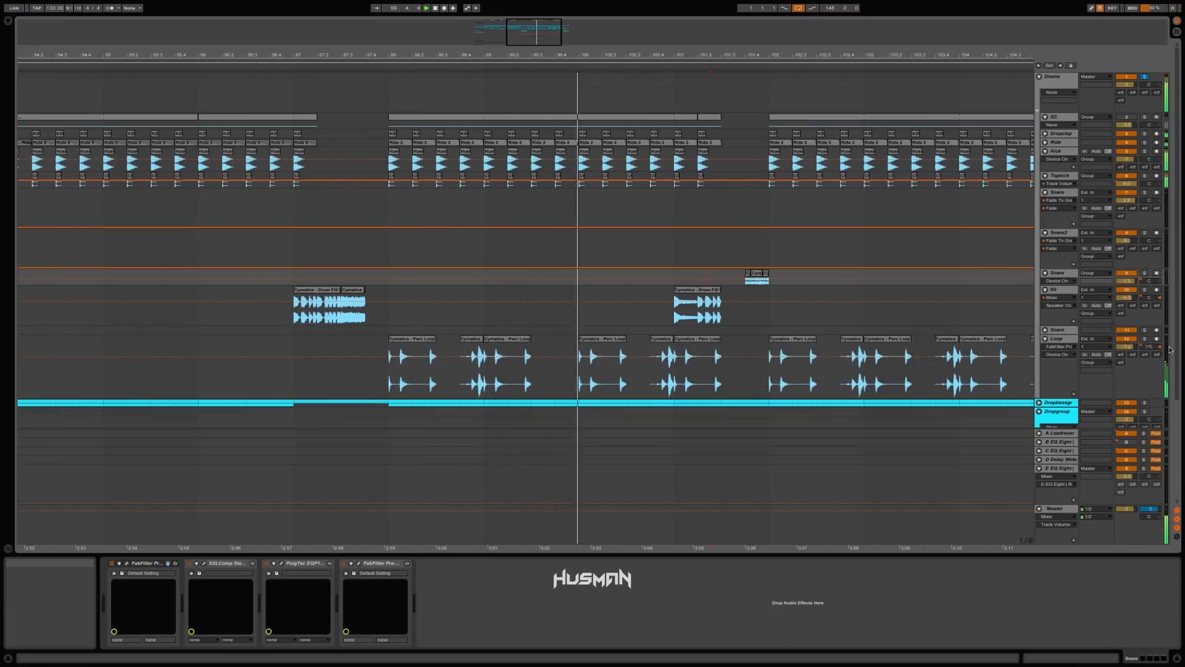
key("space")
Display the pan automation of the Loop track and place the insert marker at bar 98
left_click(1149, 347)
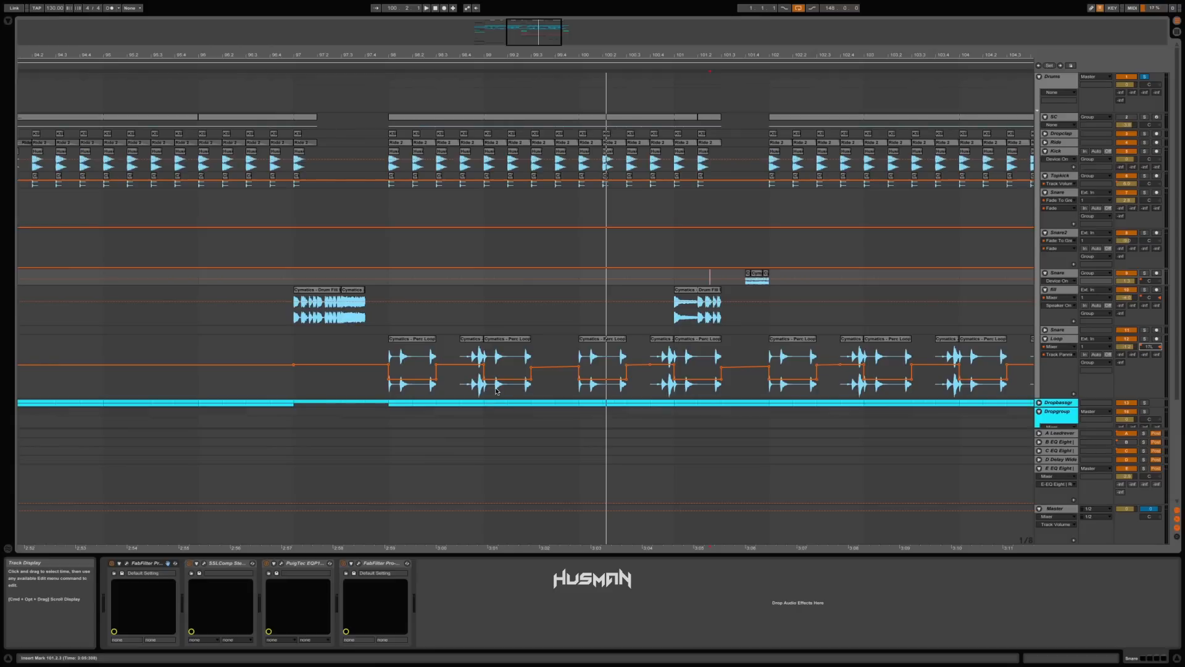
left_click(385, 353)
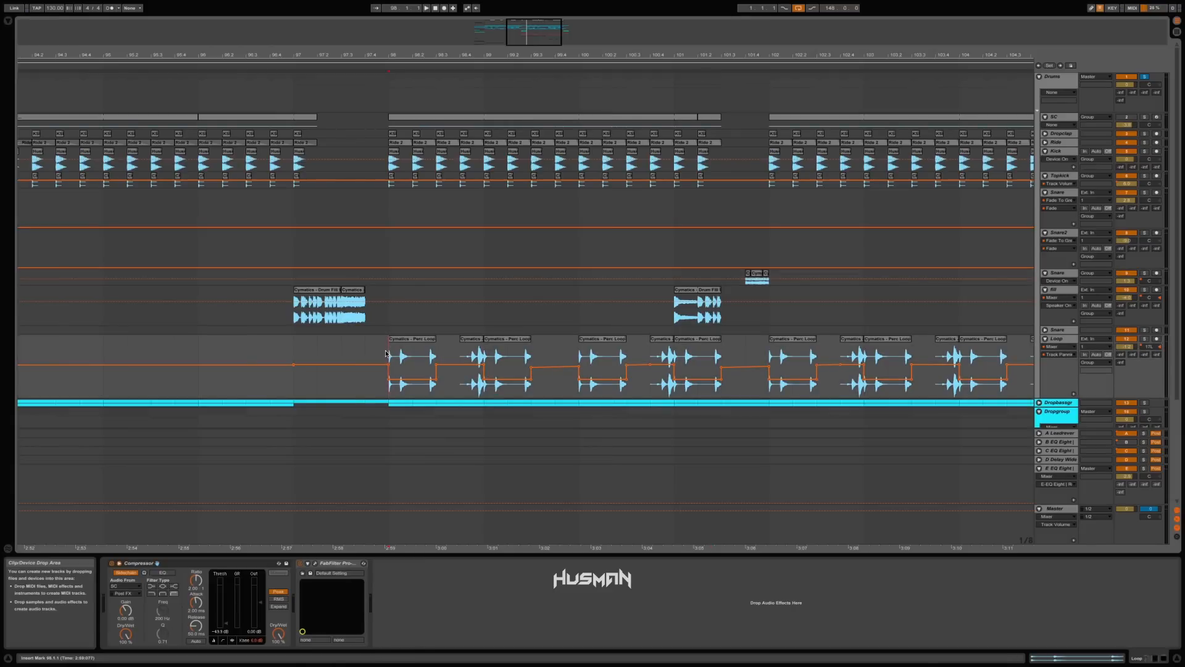
Unfold the cyan drop bass group below the drums and select it to show its compressors and FabFilter device
left_click_drag(408, 55, 408, 27)
scroll(294, 356, "left", 3)
scroll(294, 356, "down", 1)
scroll(294, 356, "down", 4)
scroll(294, 356, "left", 2)
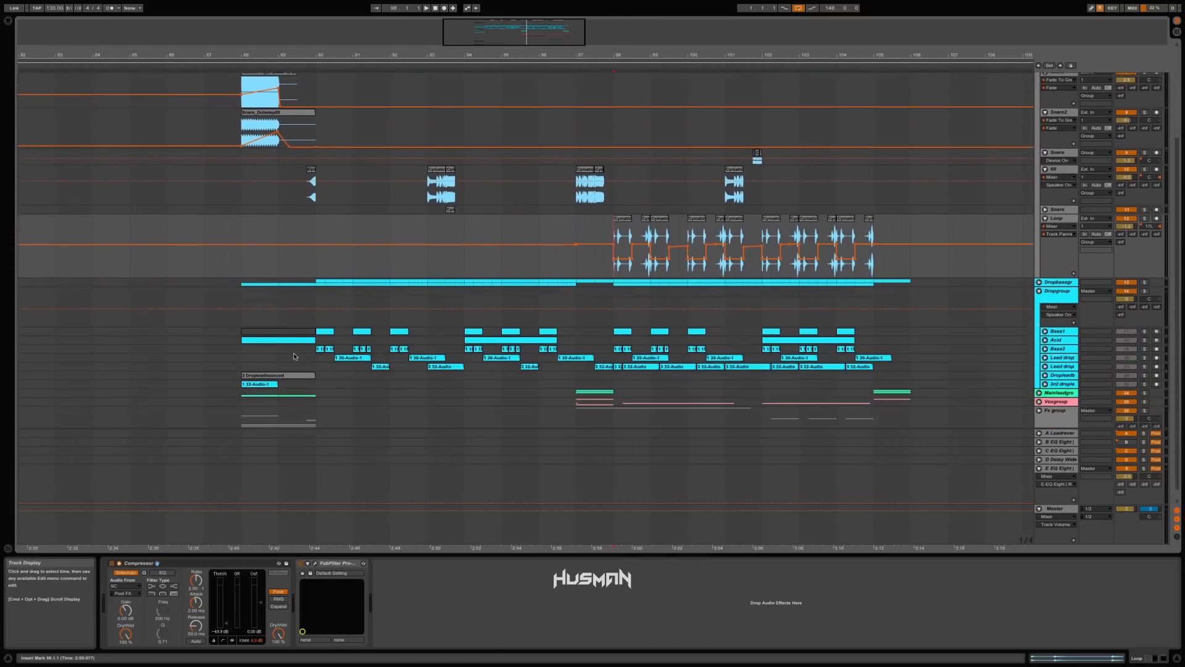
left_click(1039, 272)
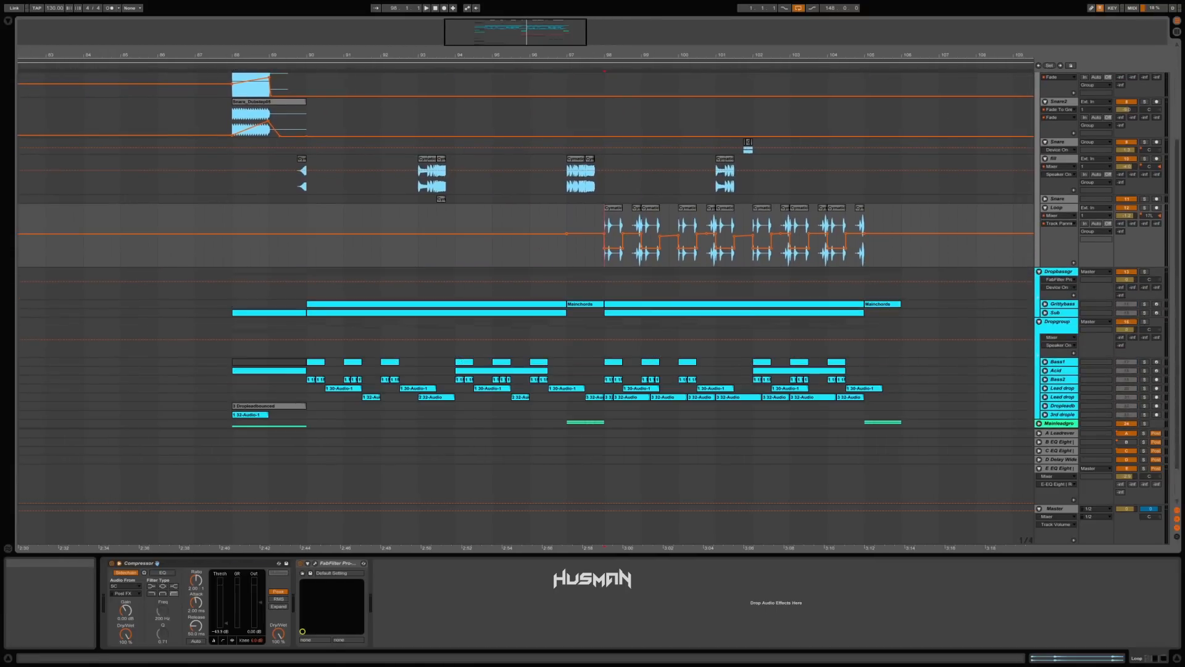
left_click(1052, 276)
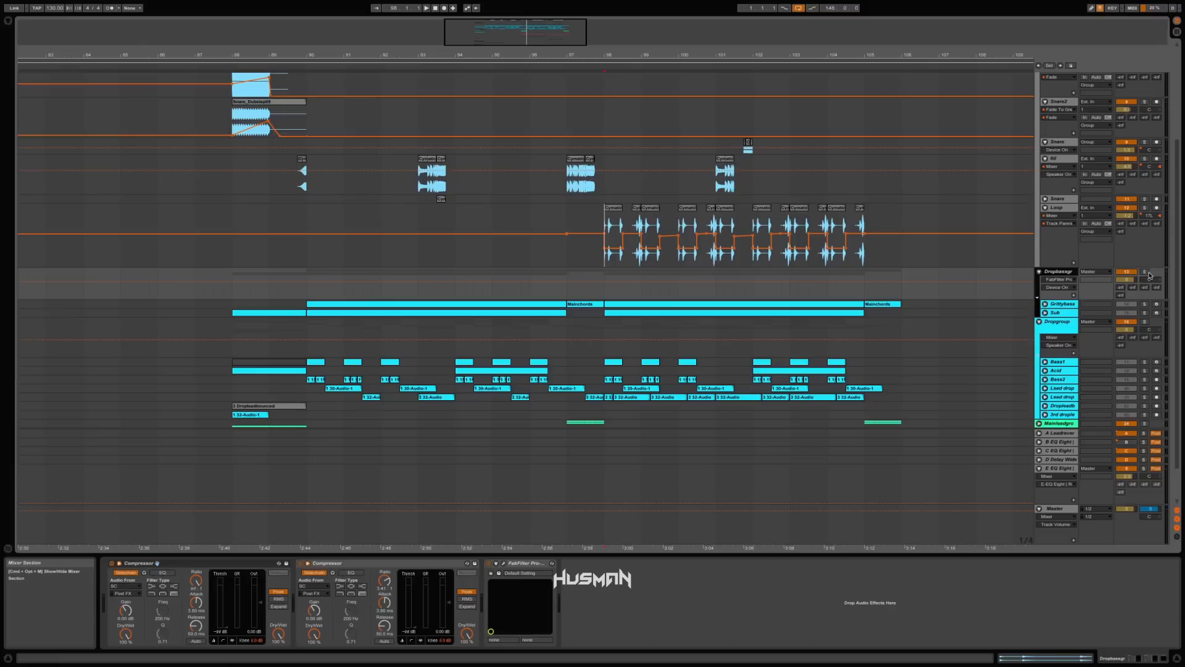
left_click(1144, 271)
left_click(1144, 272)
Unfold the Grittybass and Sub tracks, solo Grittybass, and play its clip from bar 90
left_click(1062, 304)
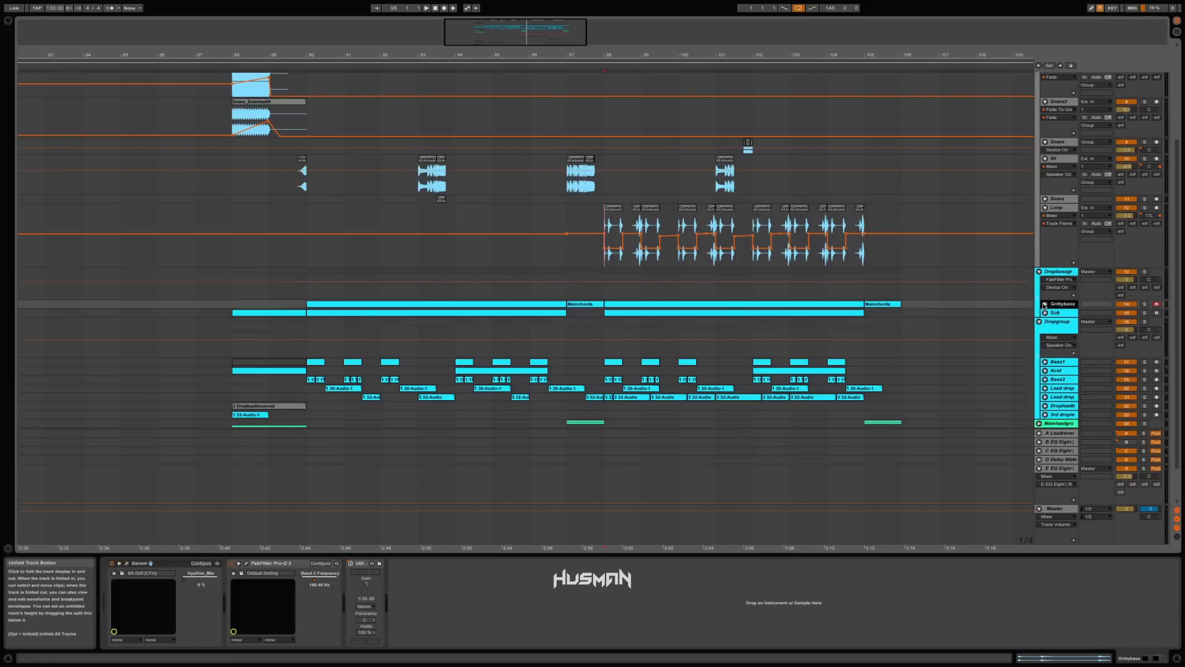
left_click(1045, 304)
left_click(1045, 320)
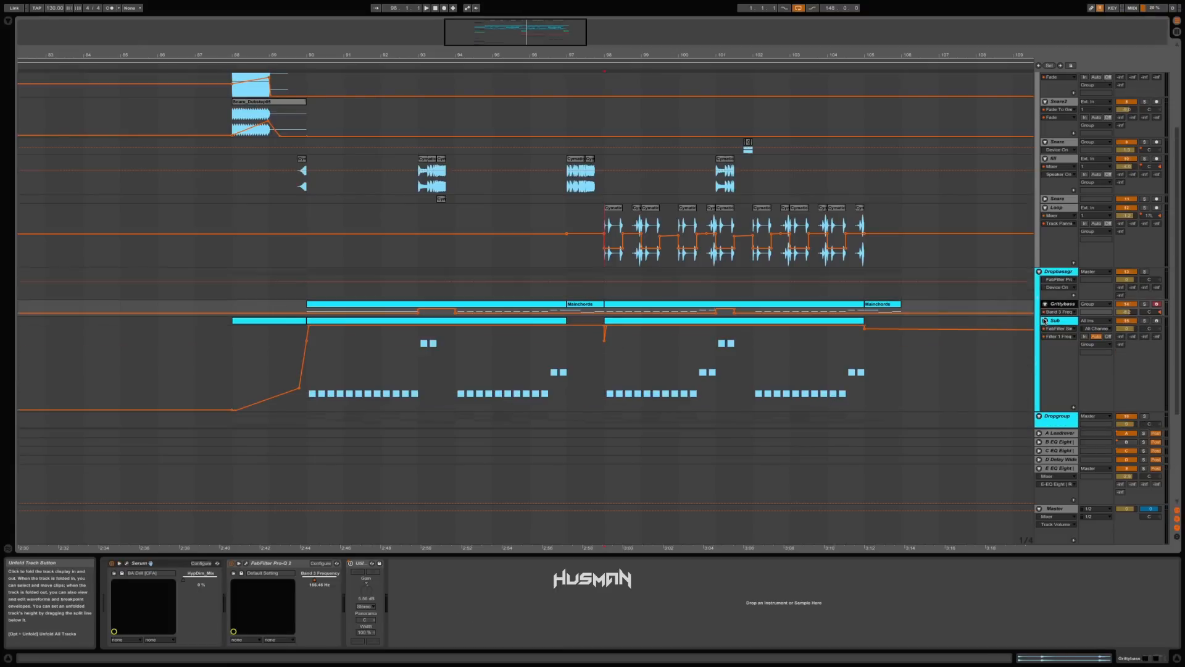
left_click(391, 302)
left_click(1147, 304)
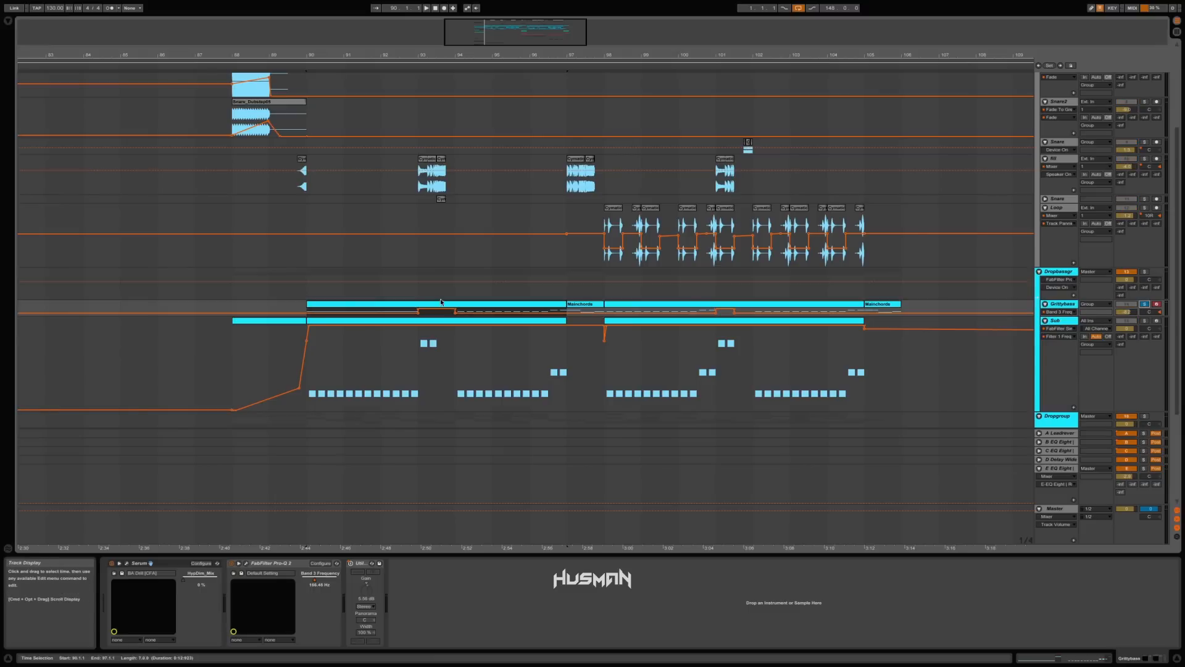
left_click(334, 305)
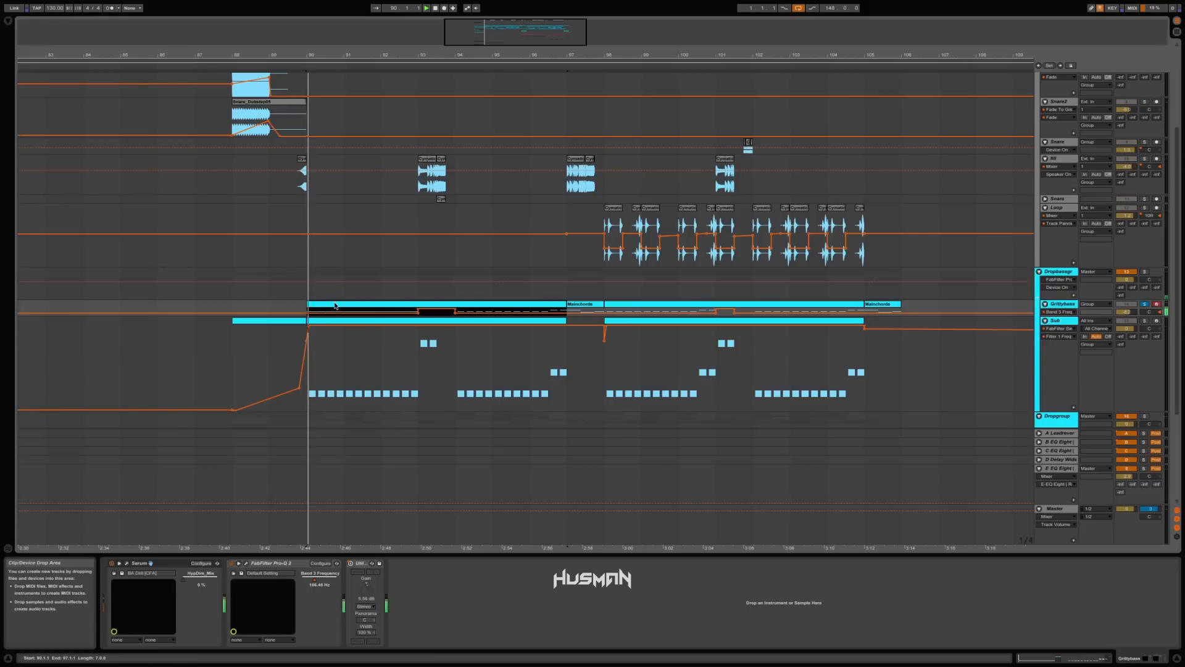
Inspect the BA Drill [CFA] preset in the Grittybass track's Serum and close the plug-in window
left_click(221, 565)
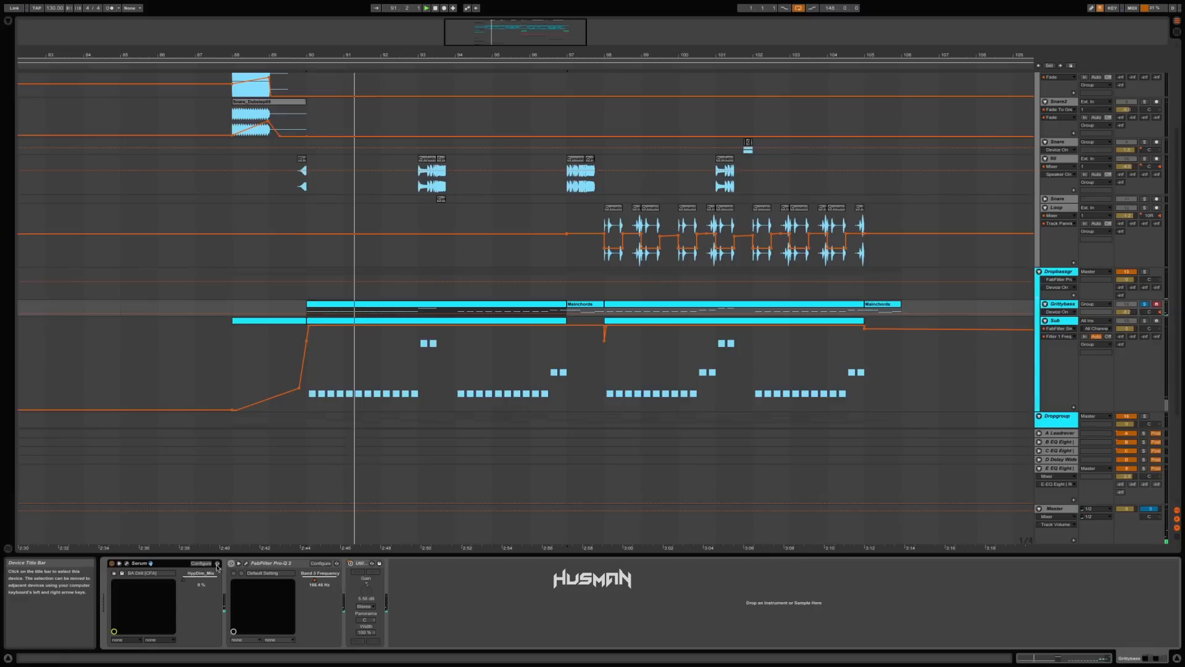
left_click(126, 564)
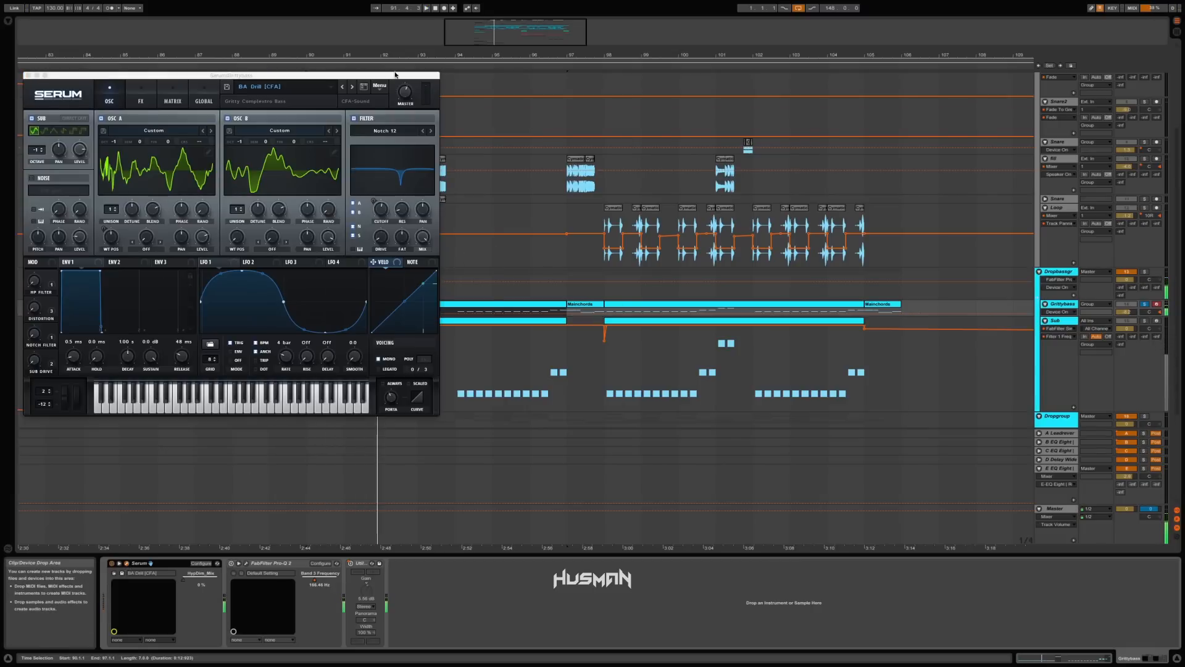
left_click(28, 76)
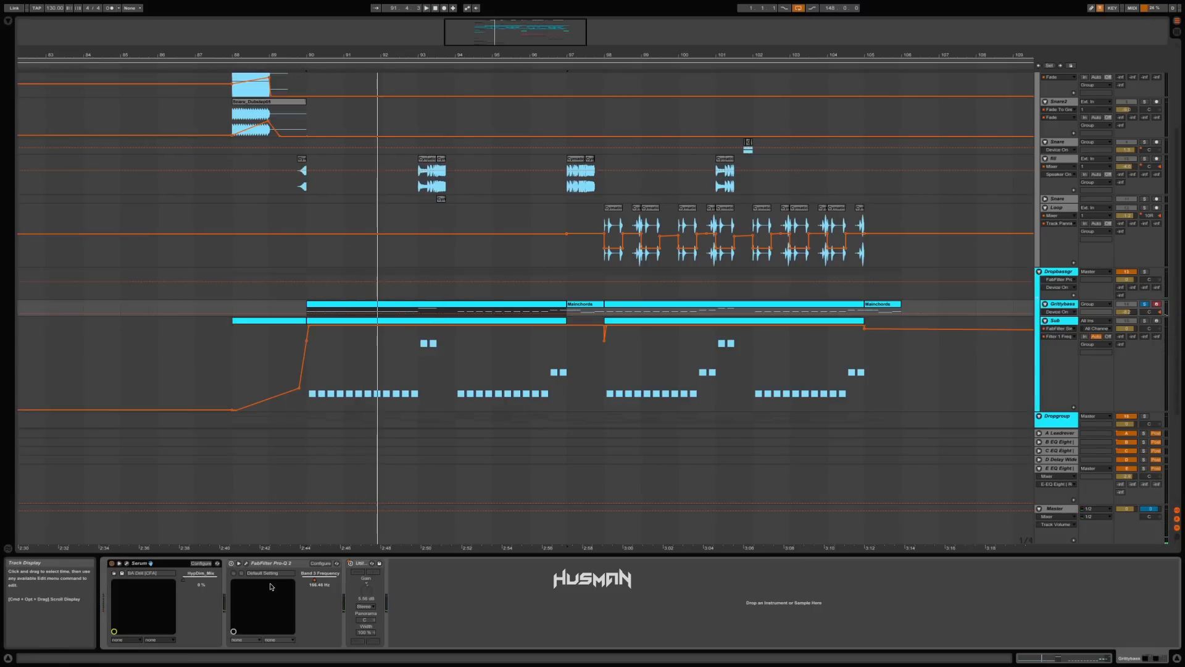
Enable FabFilter Pro-Q 2 on Grittybass, open its EQ curve, and play the bass through it
left_click(231, 564)
left_click(246, 564)
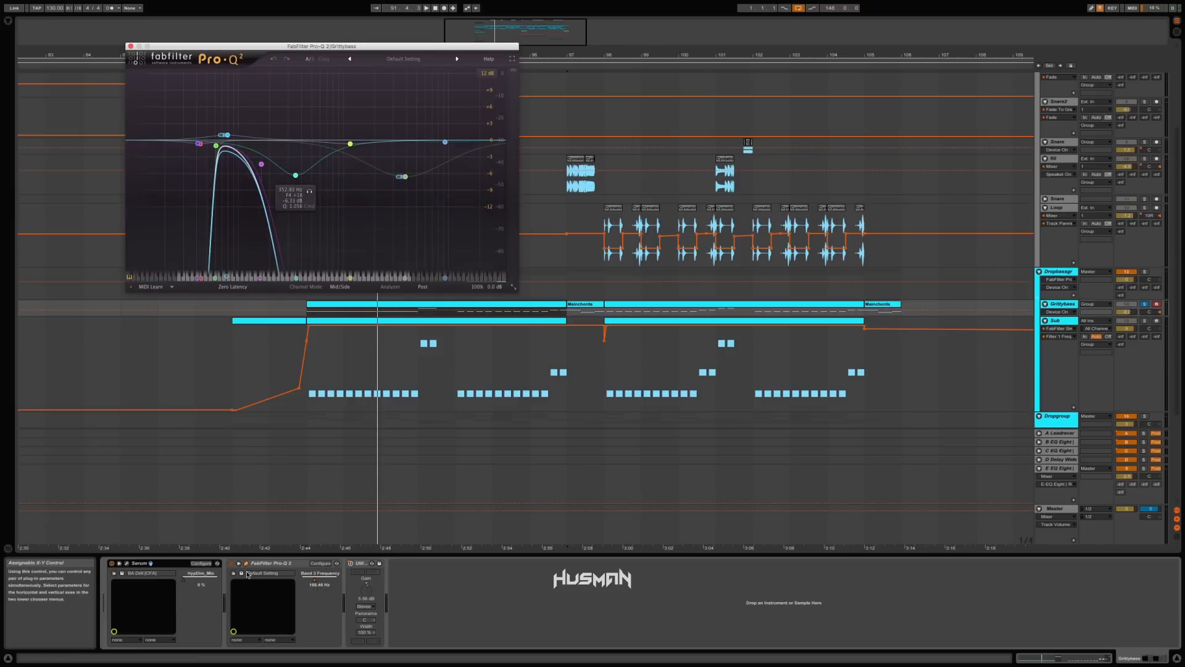
key("space")
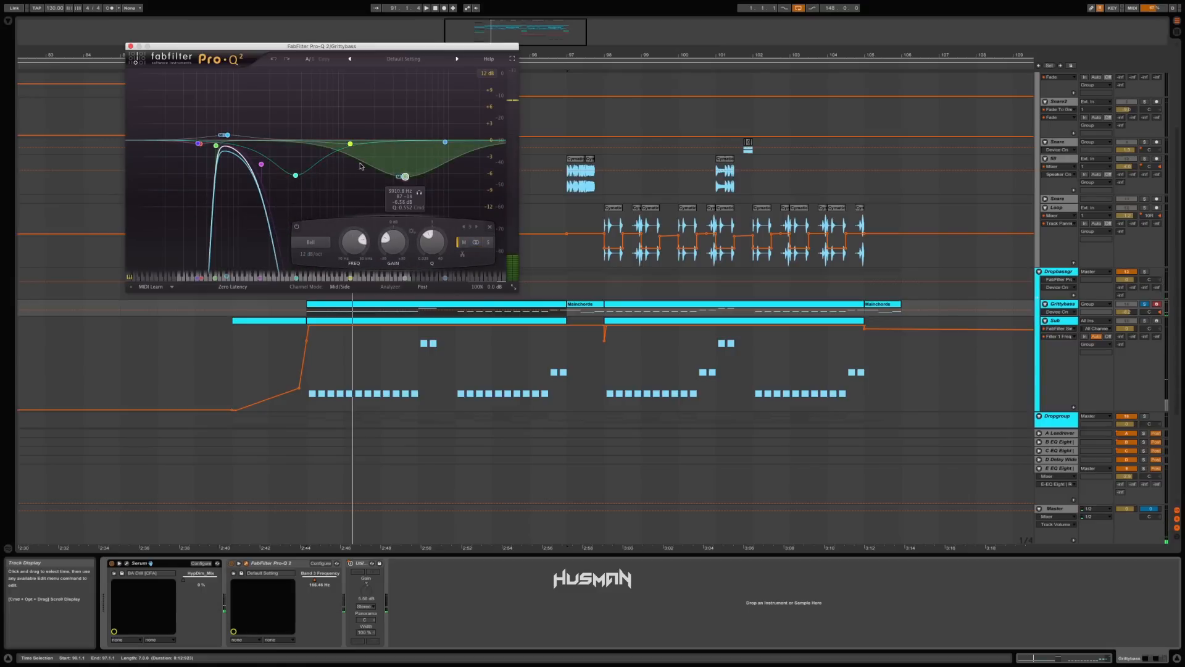
Delete the midrange, high and lowest bell bands from the Grittybass Pro-Q 2 curve and close the EQ
left_click(296, 175)
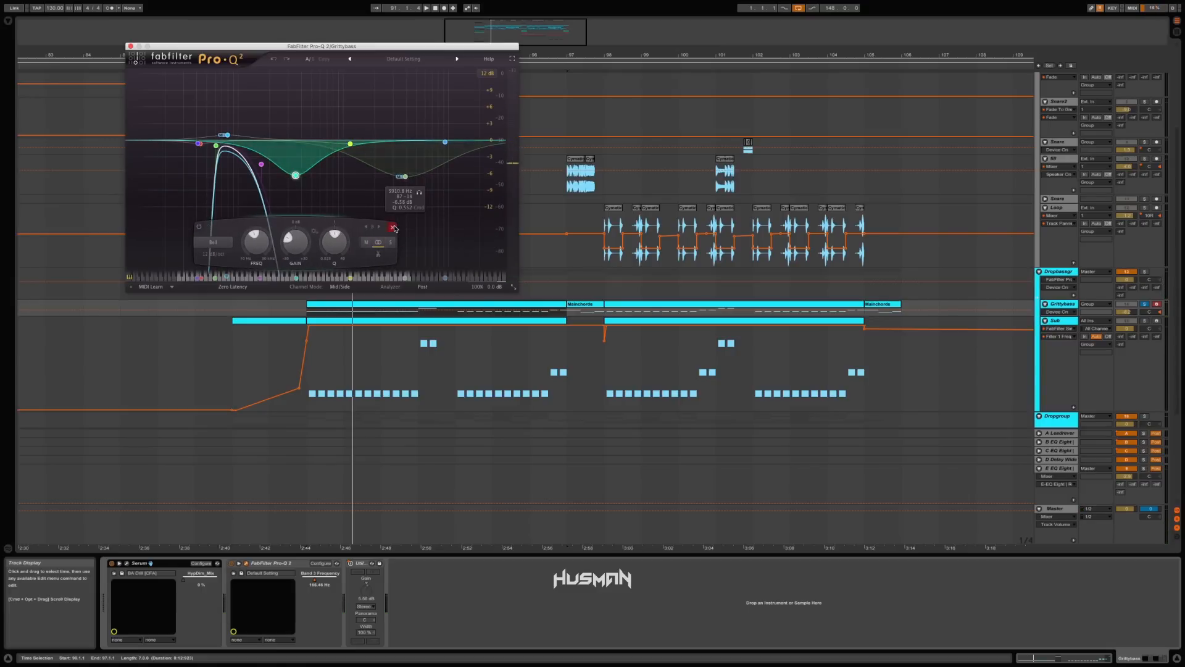
left_click(394, 228)
left_click(490, 228)
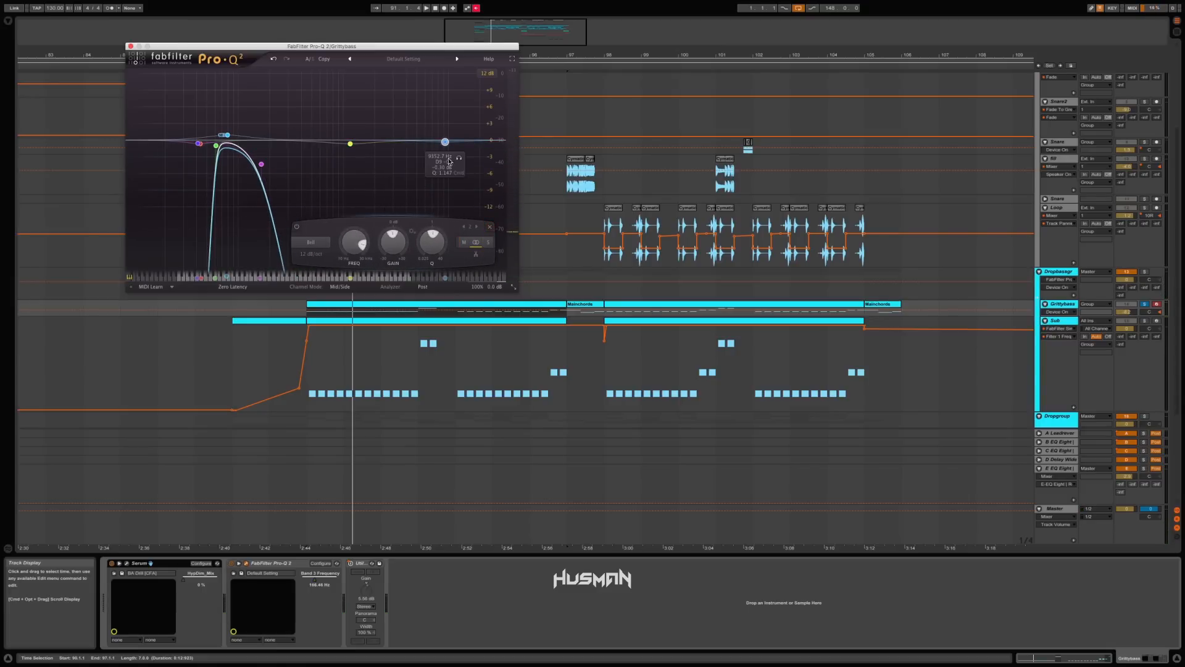
left_click(488, 229)
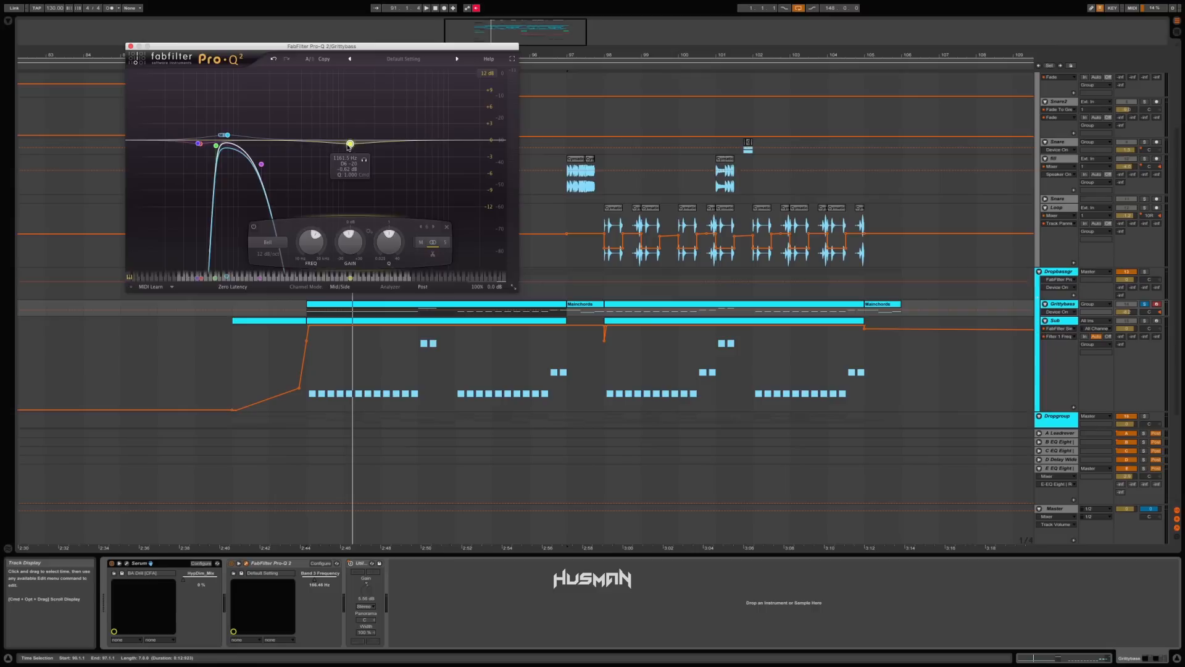
left_click(446, 227)
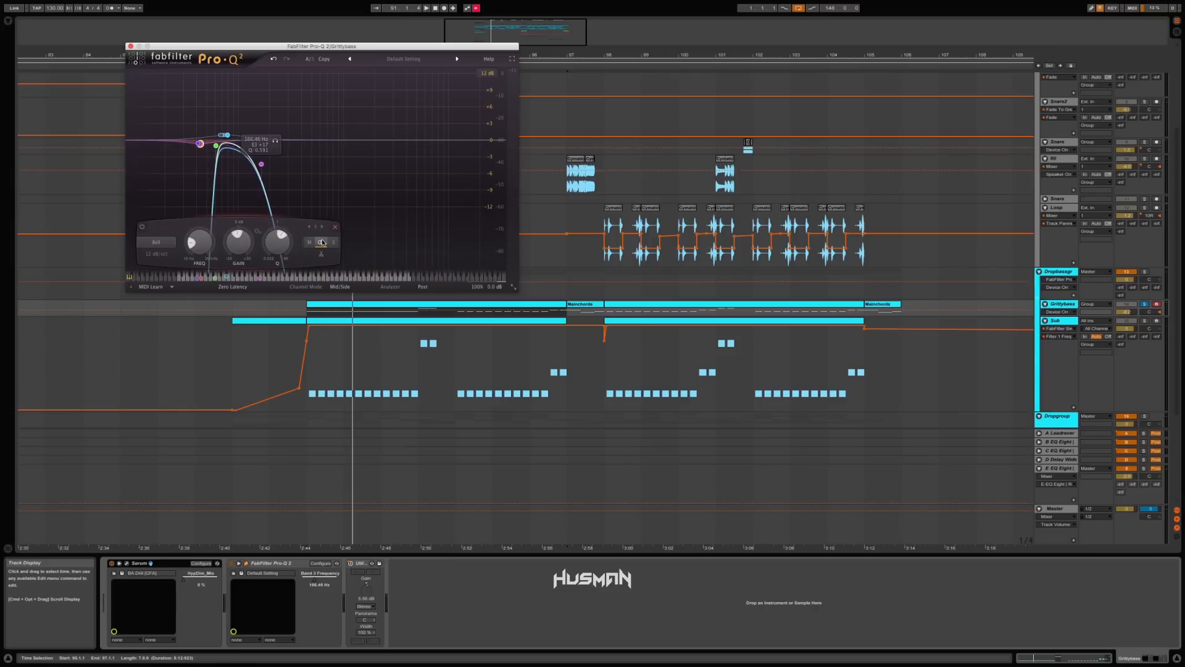
left_click(337, 228)
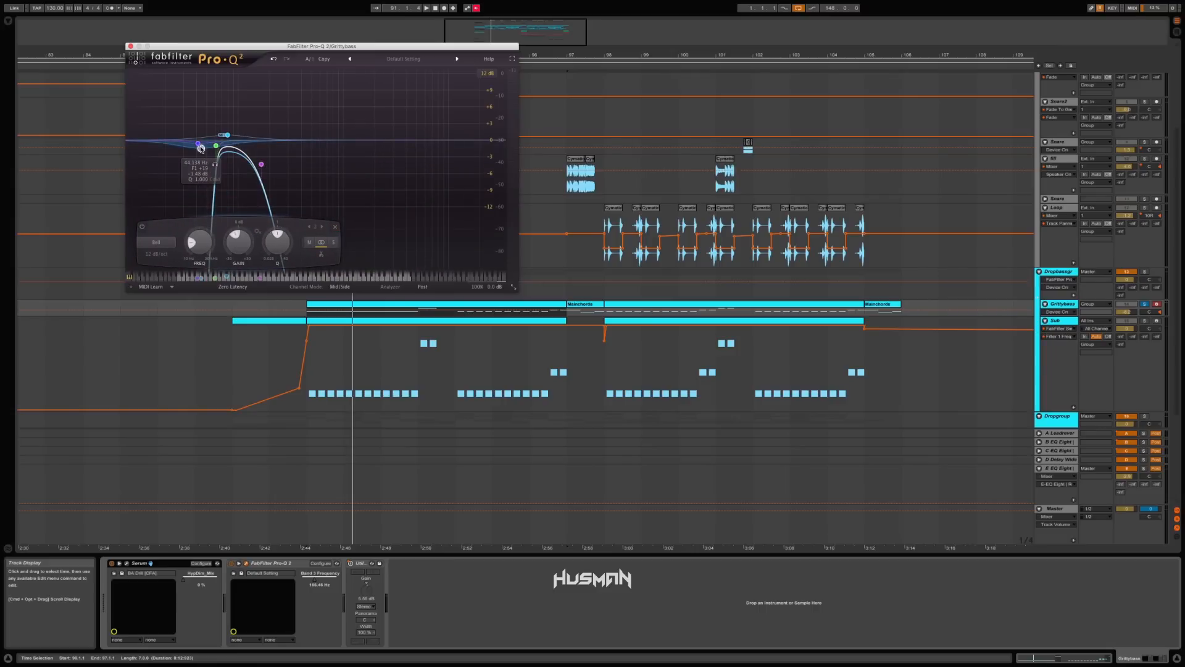
left_click(336, 227)
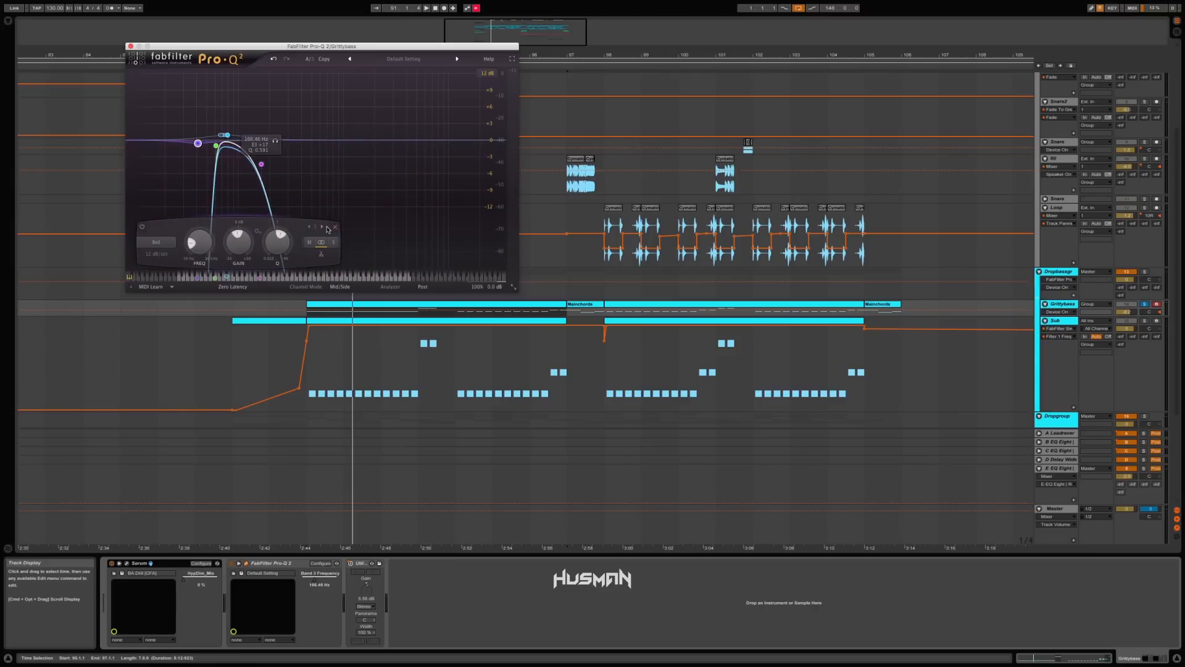
left_click(130, 47)
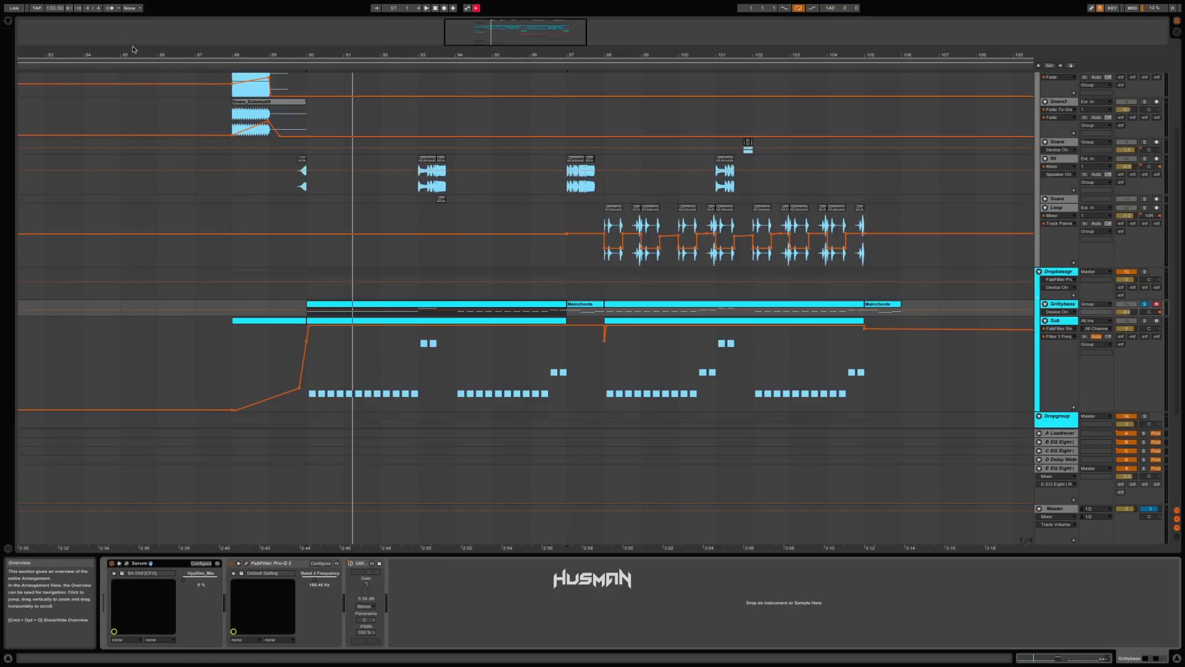
Select the Sub clip starting at bar 90, solo the Sub track, and play it
left_click(358, 320)
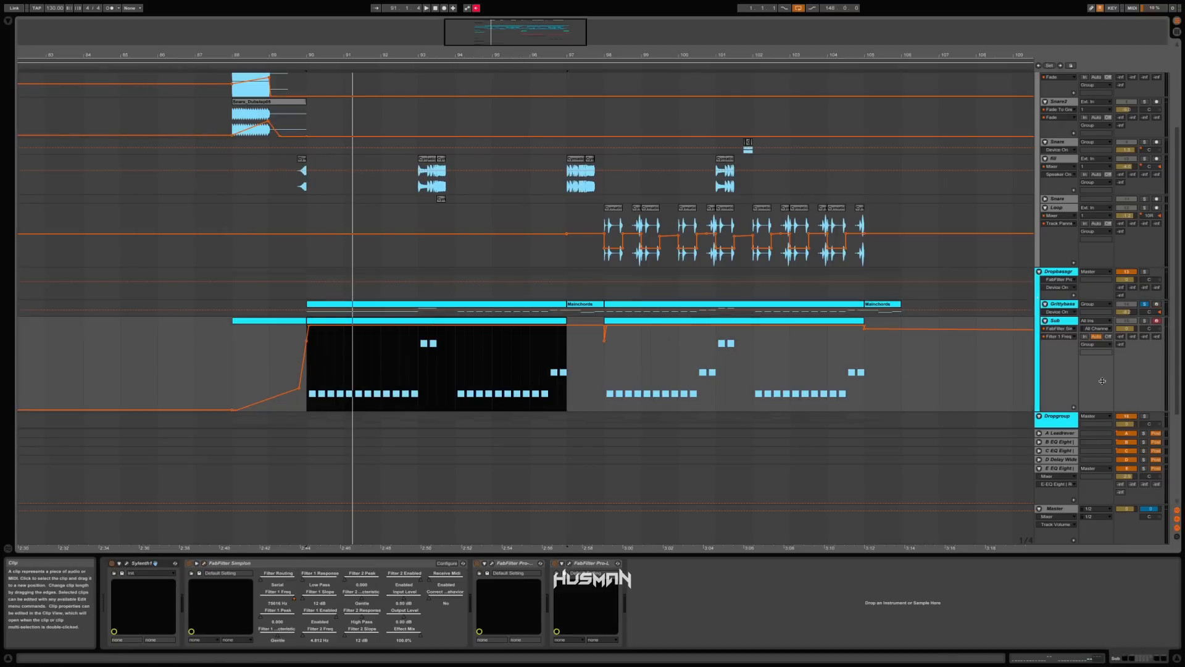
key("space")
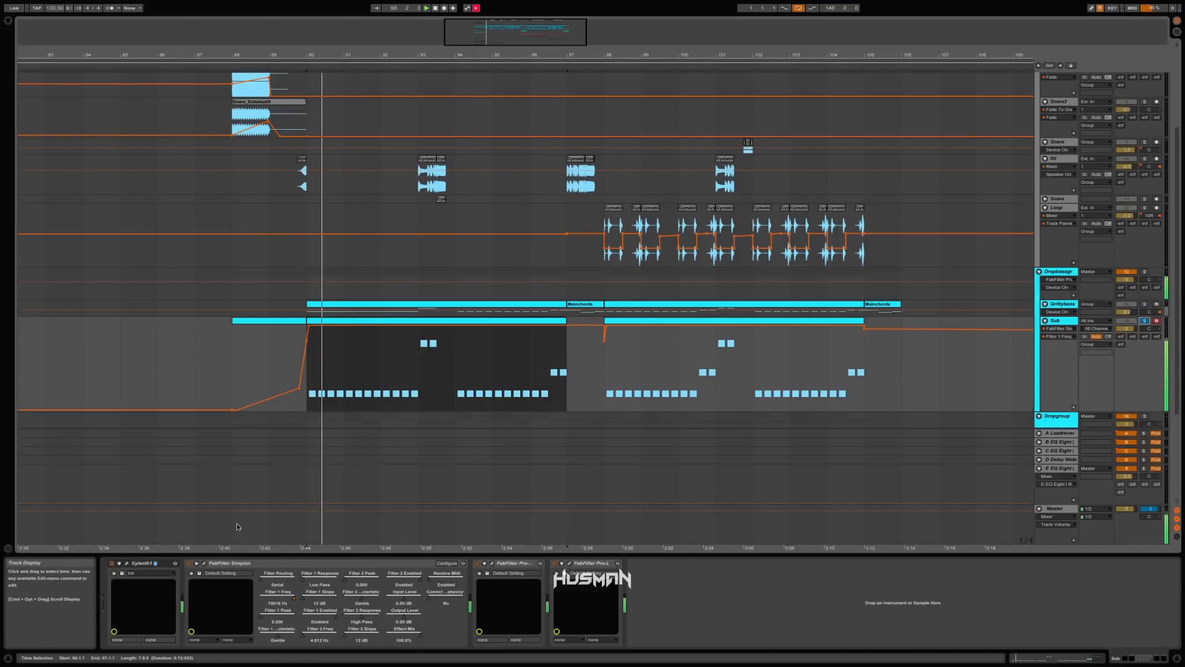
left_click_drag(323, 55, 407, 81)
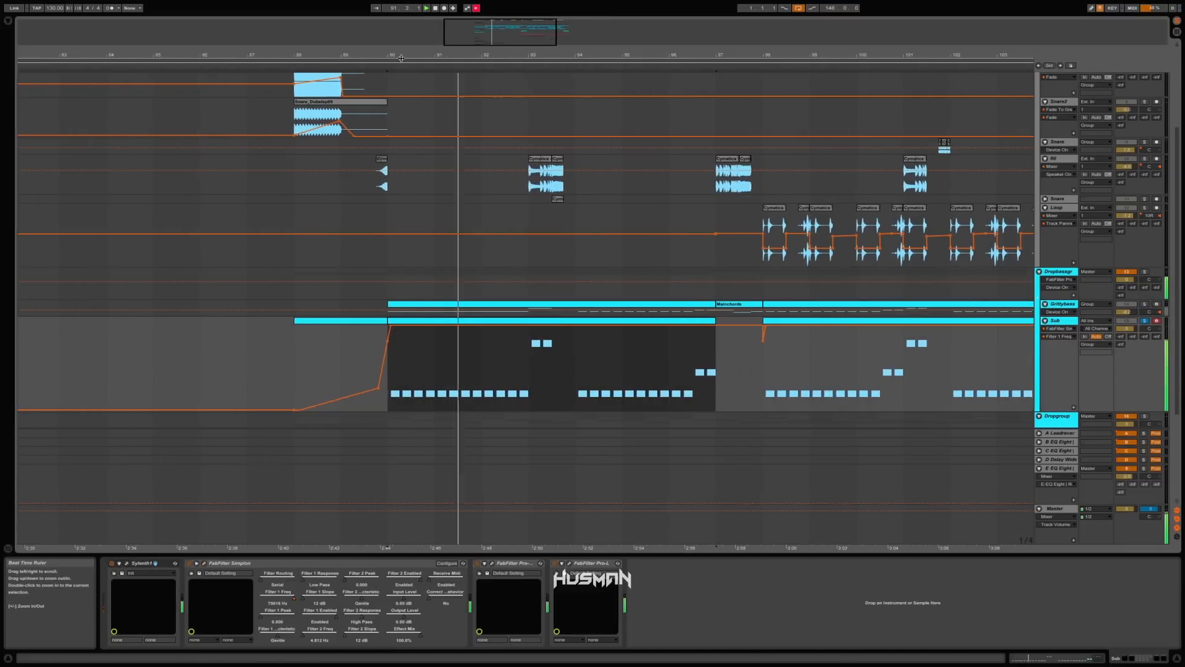
scroll(399, 214, "down", 2)
scroll(399, 213, "down", 2)
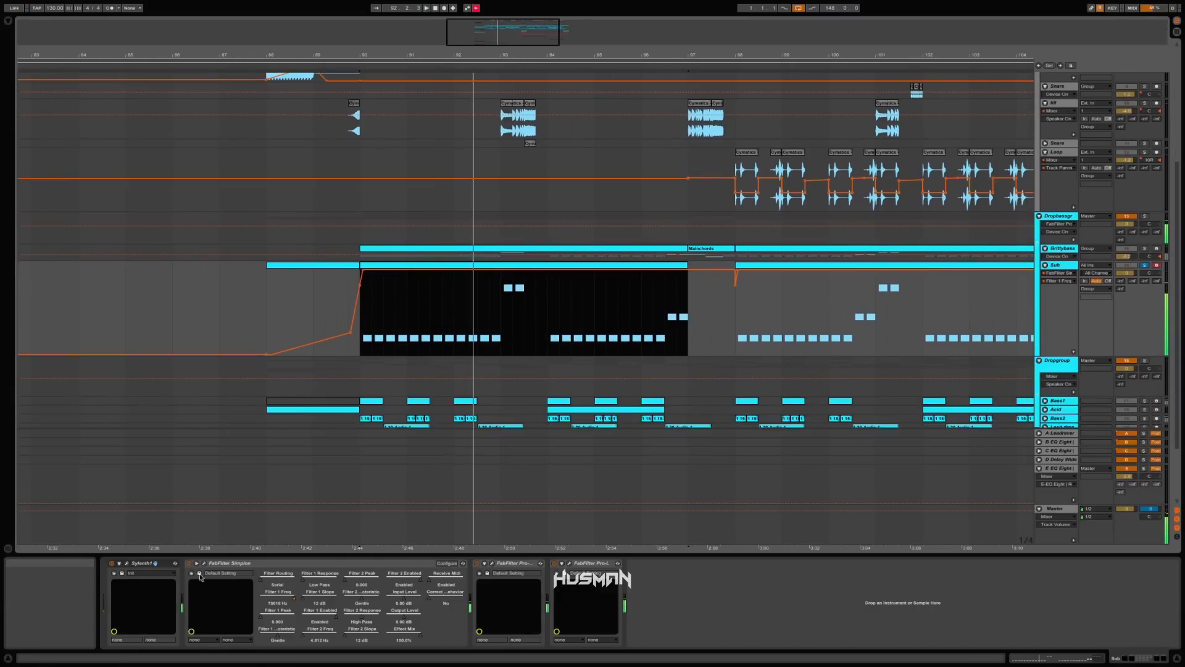
Inspect the Sub track's Sylenth1 patch and its FabFilter Pro-Q 2 curve, playing the sub briefly
left_click(127, 563)
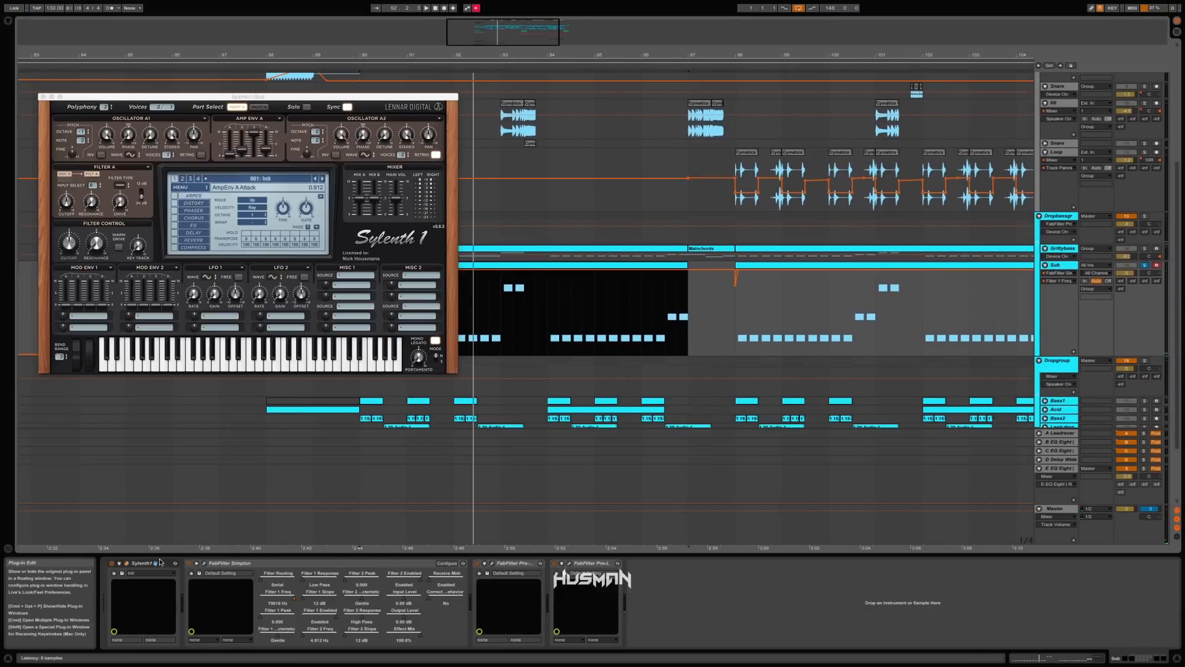
left_click(42, 97)
left_click(492, 563)
key("space")
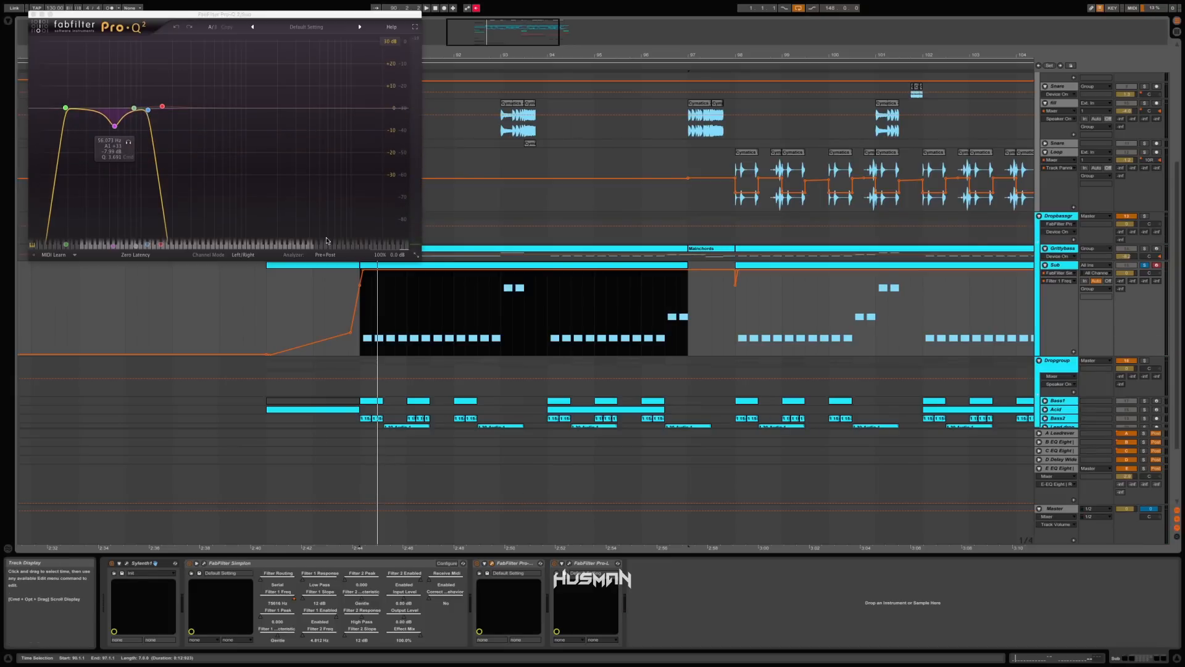
left_click(34, 14)
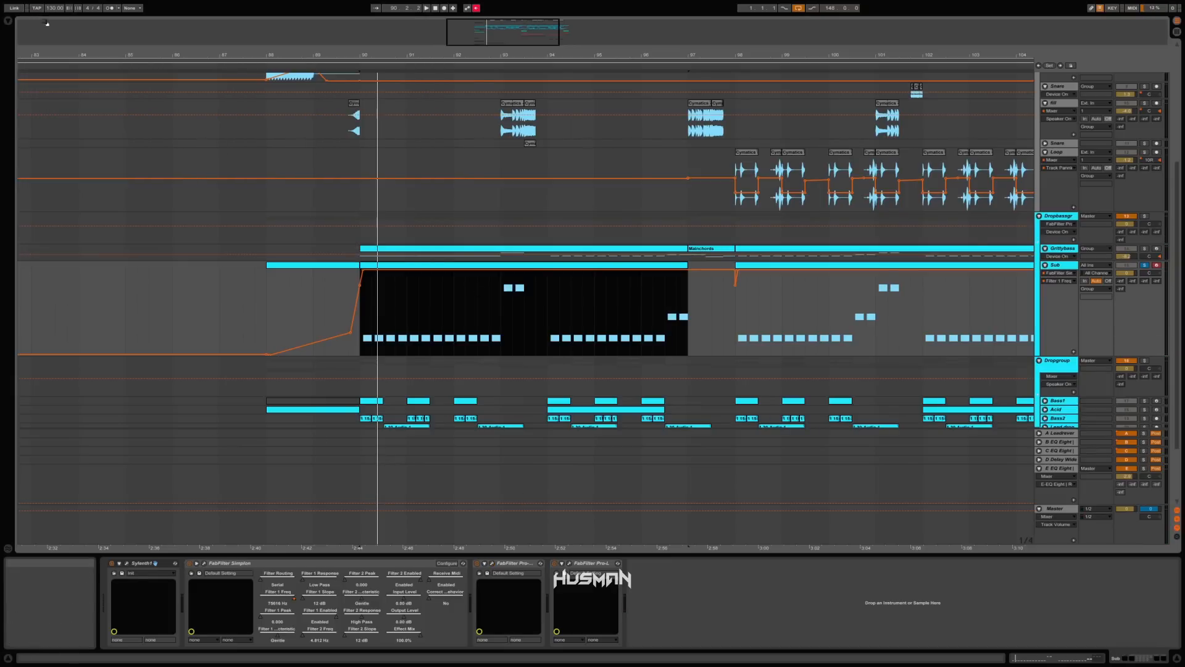
Solo the Drums group alongside the soloed Sub and play them together from bar 90
scroll(258, 248, "down", 2)
scroll(259, 249, "down", 2)
scroll(328, 309, "down", 3)
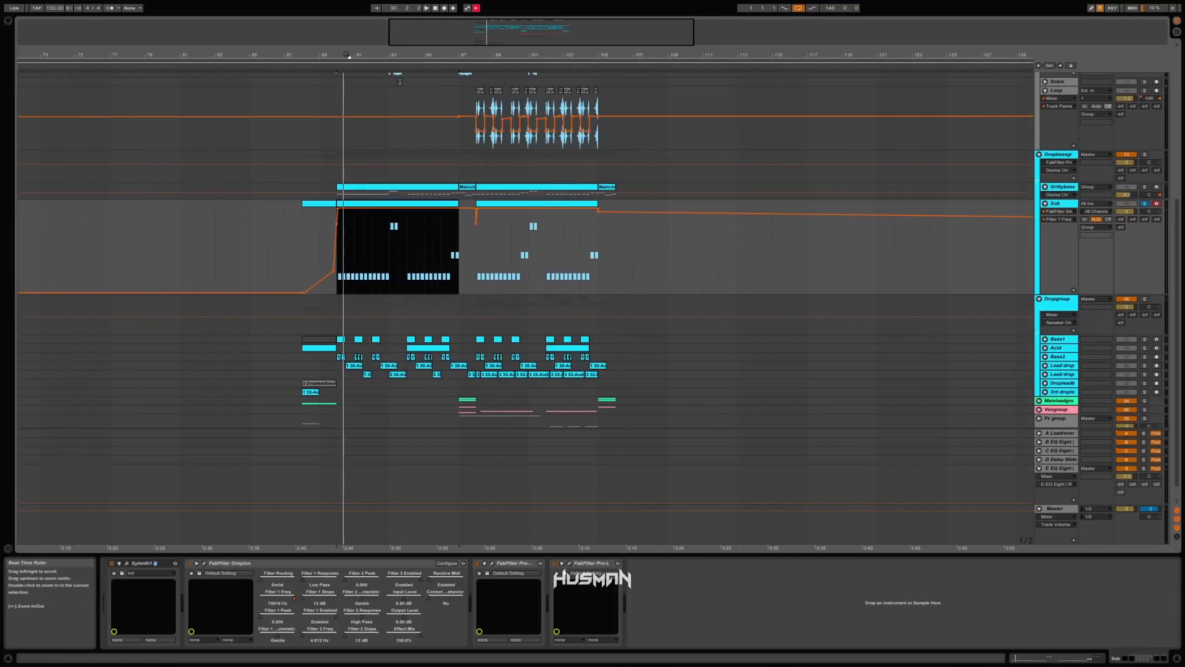
scroll(1125, 171, "up", 8)
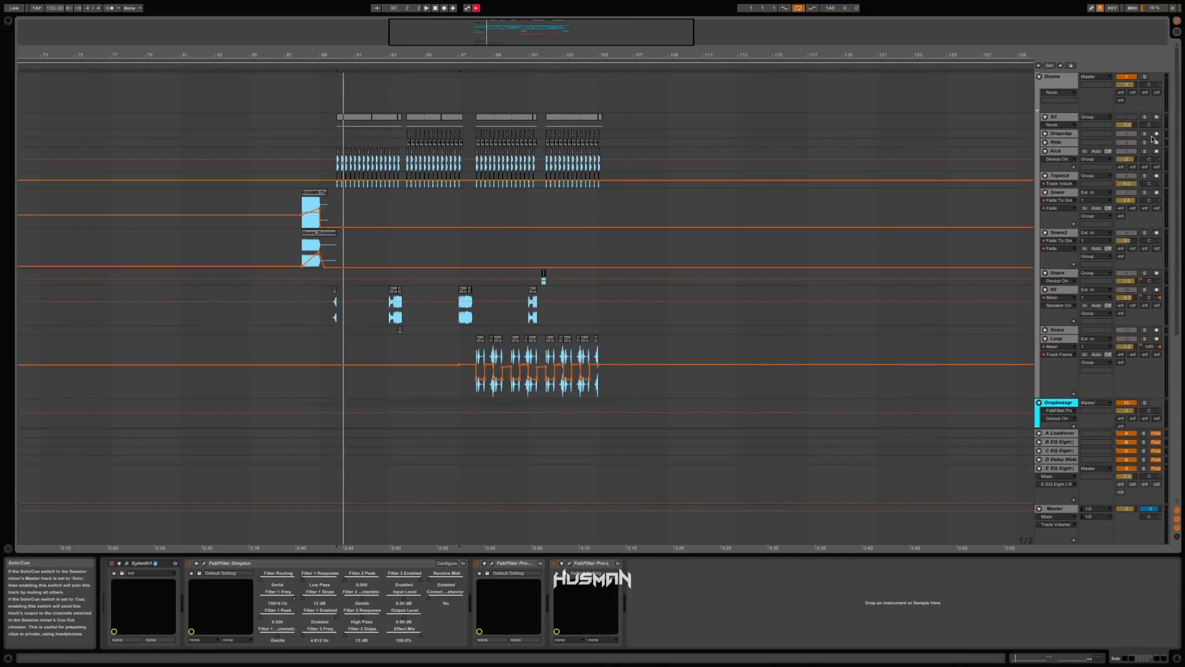
key("space")
left_click(1144, 76)
left_click_drag(367, 55, 366, 141)
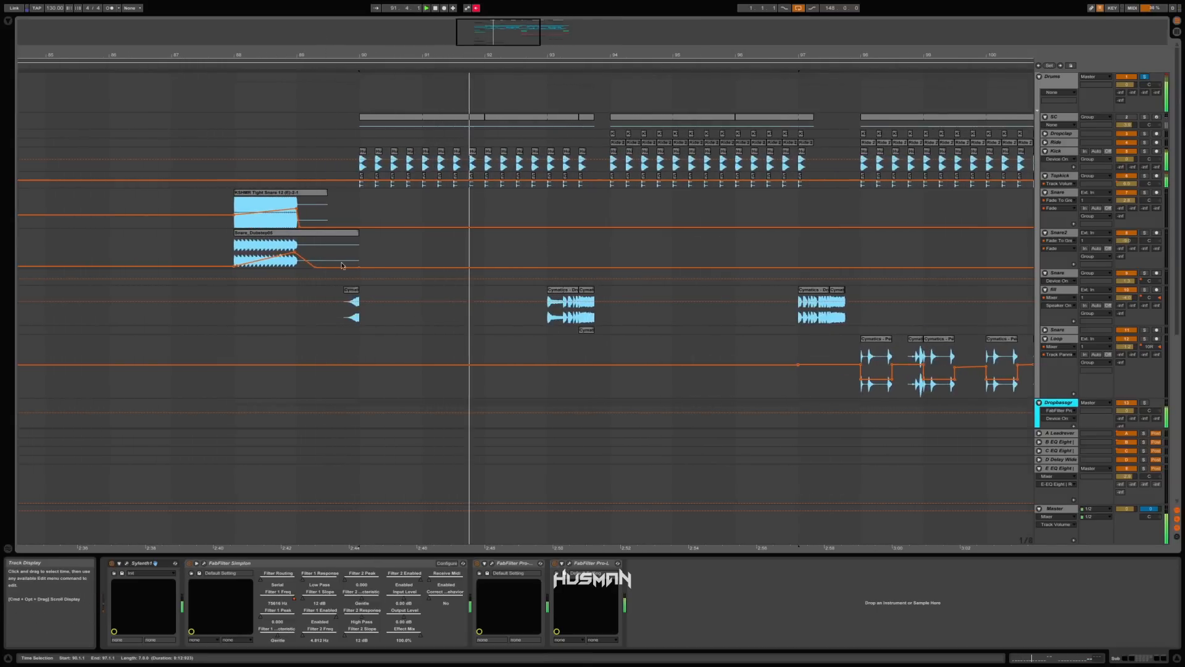
Examine the start of the Sub clip at bar 90 and mark the short gap just before its first note
scroll(370, 267, "down", 8)
left_click_drag(363, 55, 362, 207)
left_click_drag(436, 288, 457, 274)
left_click(465, 274)
left_click(467, 275)
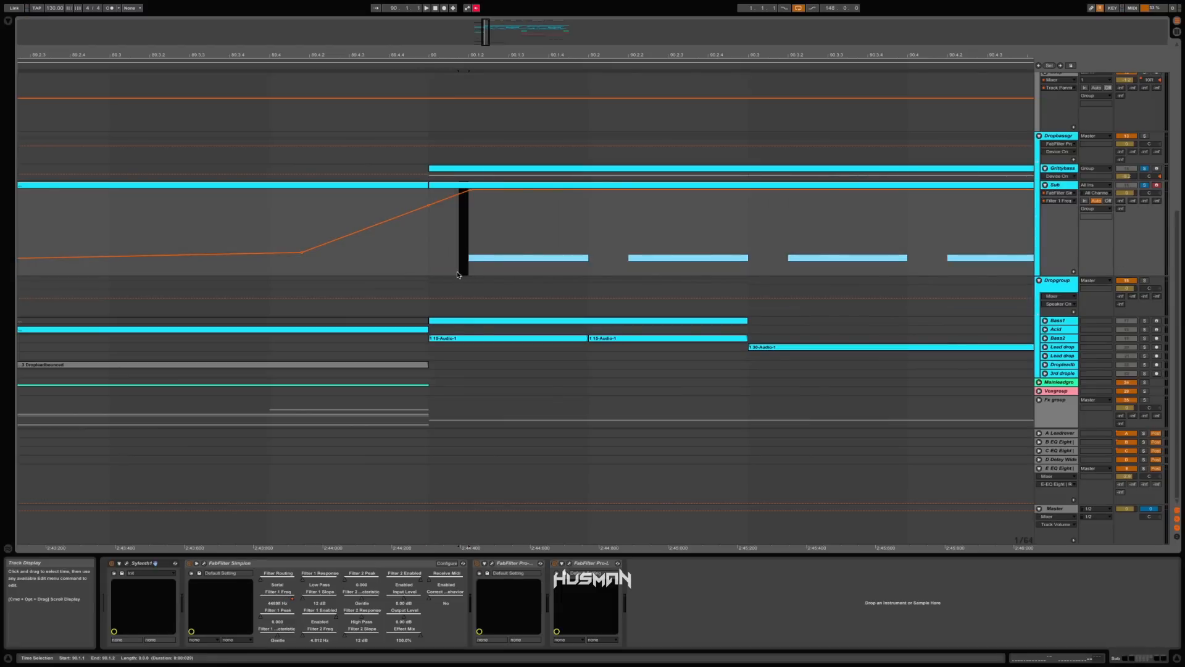
Show the drop bass group's device chain, and mark the gaps before the Sub track's notes from bar 90
left_click(1061, 143)
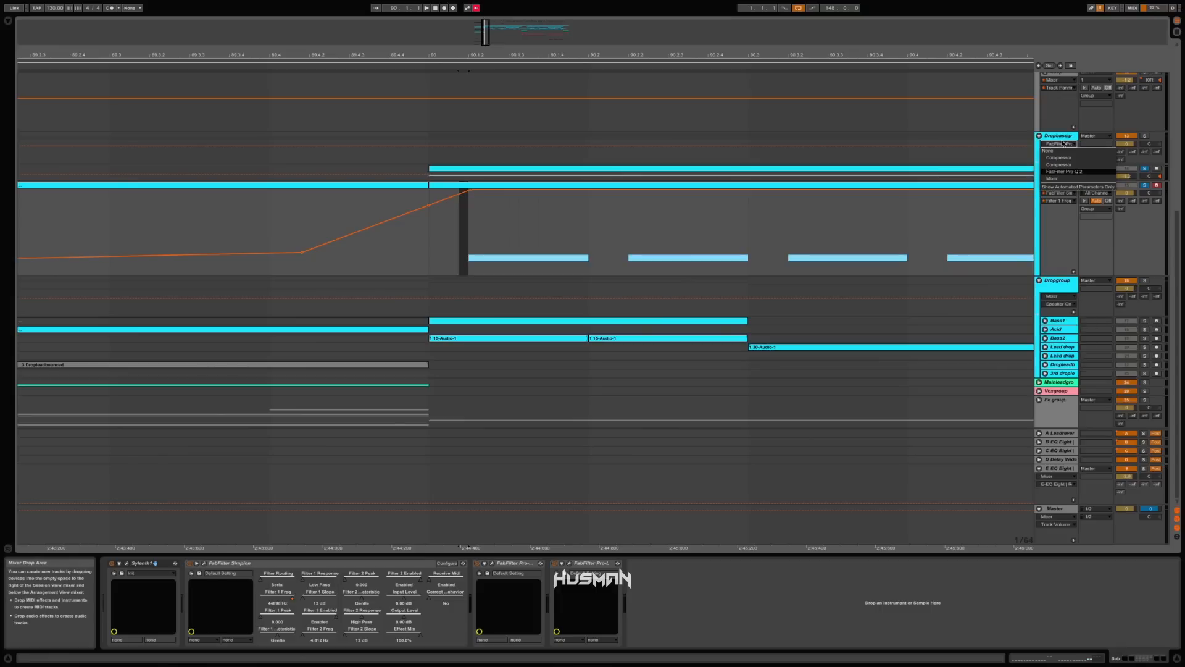
left_click(1060, 136)
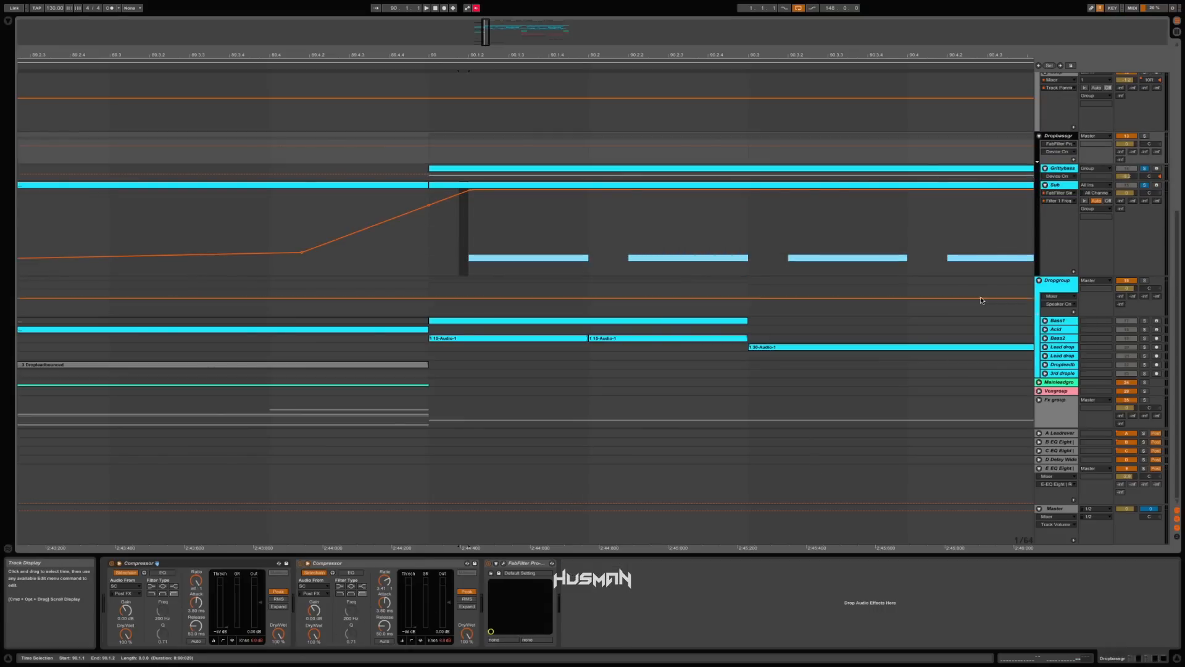
left_click(1060, 186)
left_click_drag(465, 240, 430, 250)
left_click(435, 241)
left_click(460, 244)
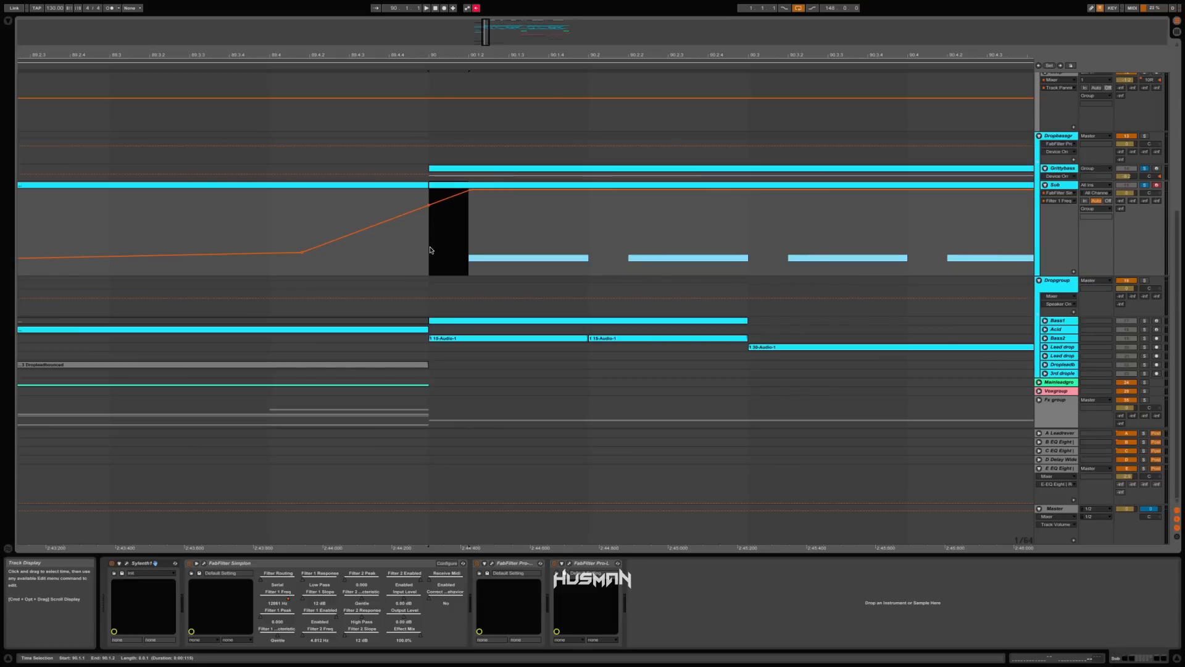
mouse_move(589, 254)
left_mouse_down()
mouse_move(628, 254)
mouse_move(591, 254)
left_mouse_up()
mouse_move(748, 247)
left_mouse_down()
mouse_move(796, 247)
mouse_move(731, 248)
left_mouse_up()
Compare the Sub notes with the kick clips from bar 90, and show the Grittybass track's device chain
left_click_drag(625, 54, 634, 38)
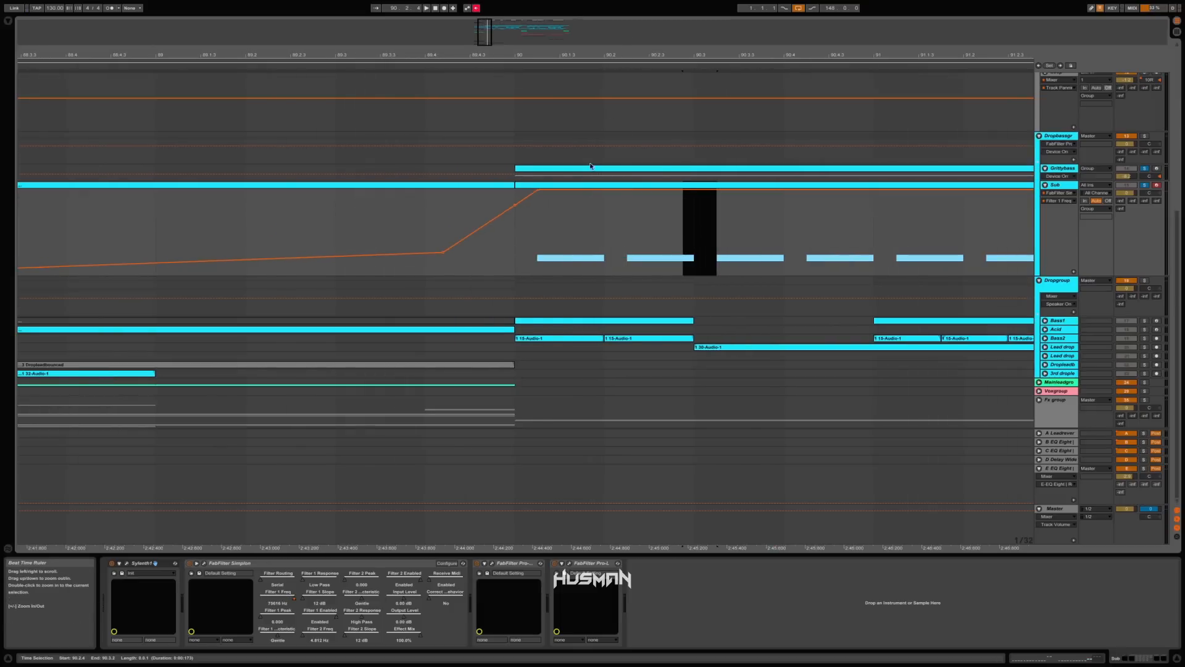
scroll(590, 164, "up", 9)
scroll(578, 164, "down", 1)
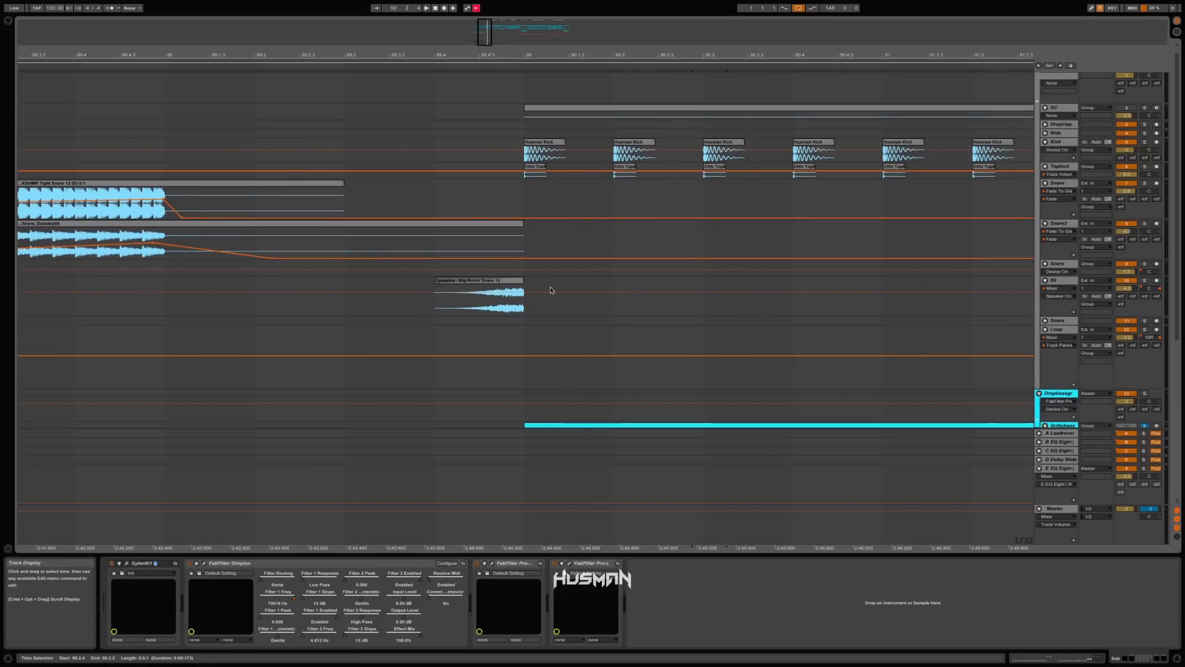
scroll(701, 241, "down", 6)
left_click(1062, 250)
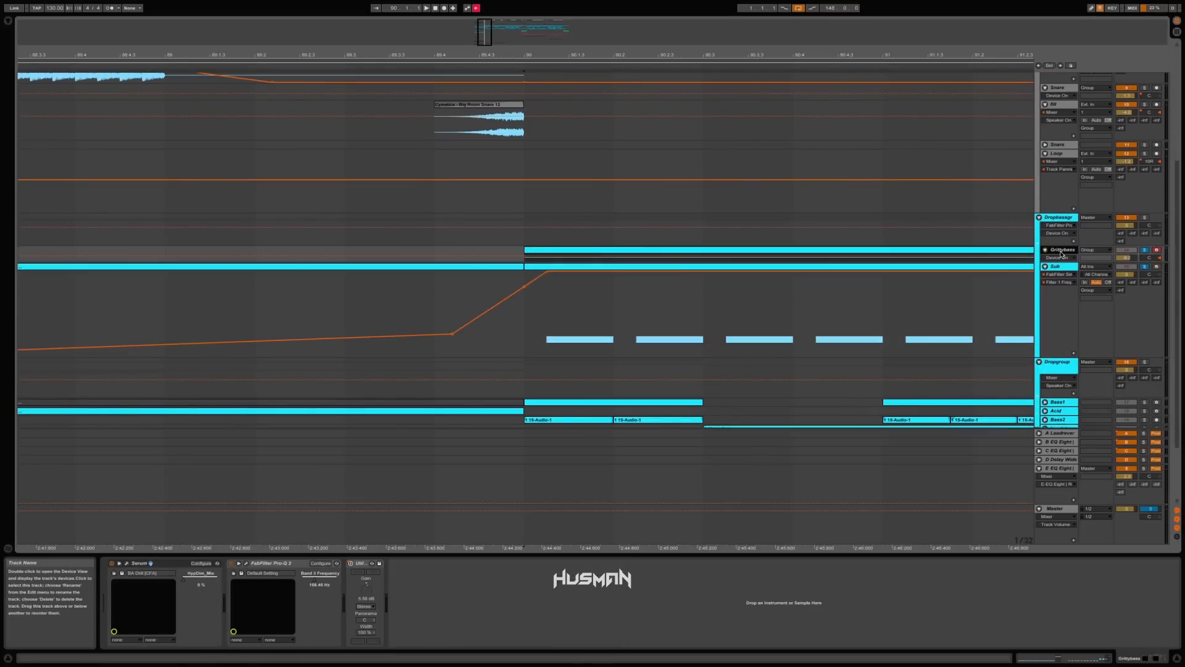
scroll(1061, 253, "down", 3)
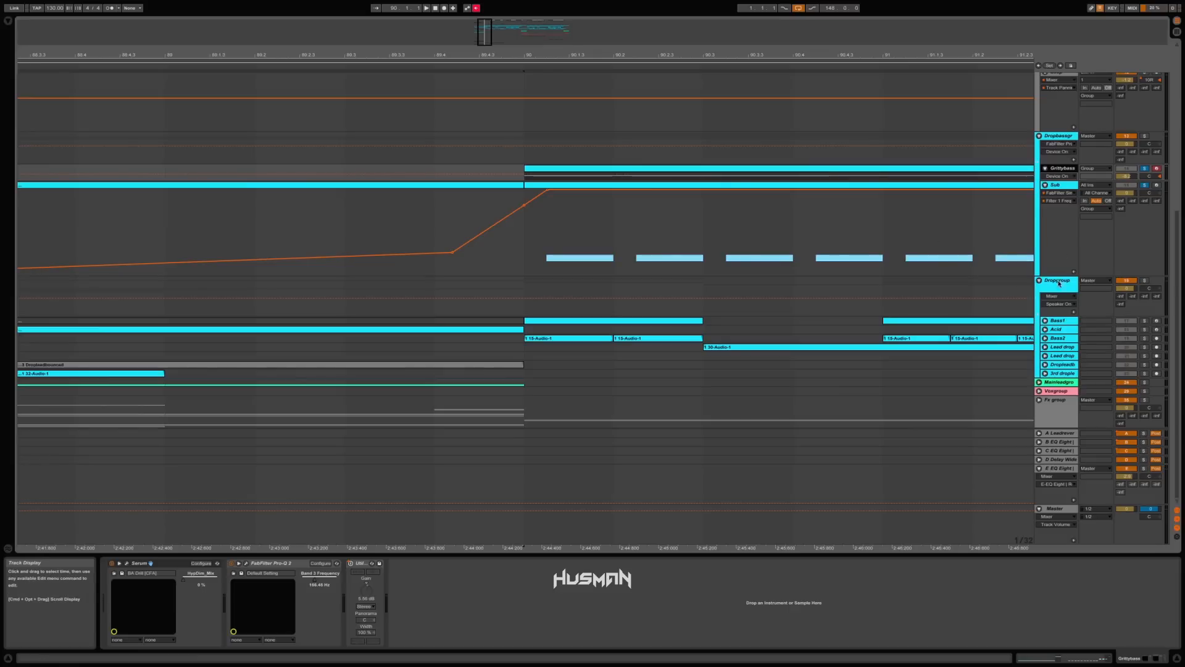
Solo the Dropgroup and play its layers together from around bar 90
left_click_drag(637, 65, 357, 57)
left_click(351, 320)
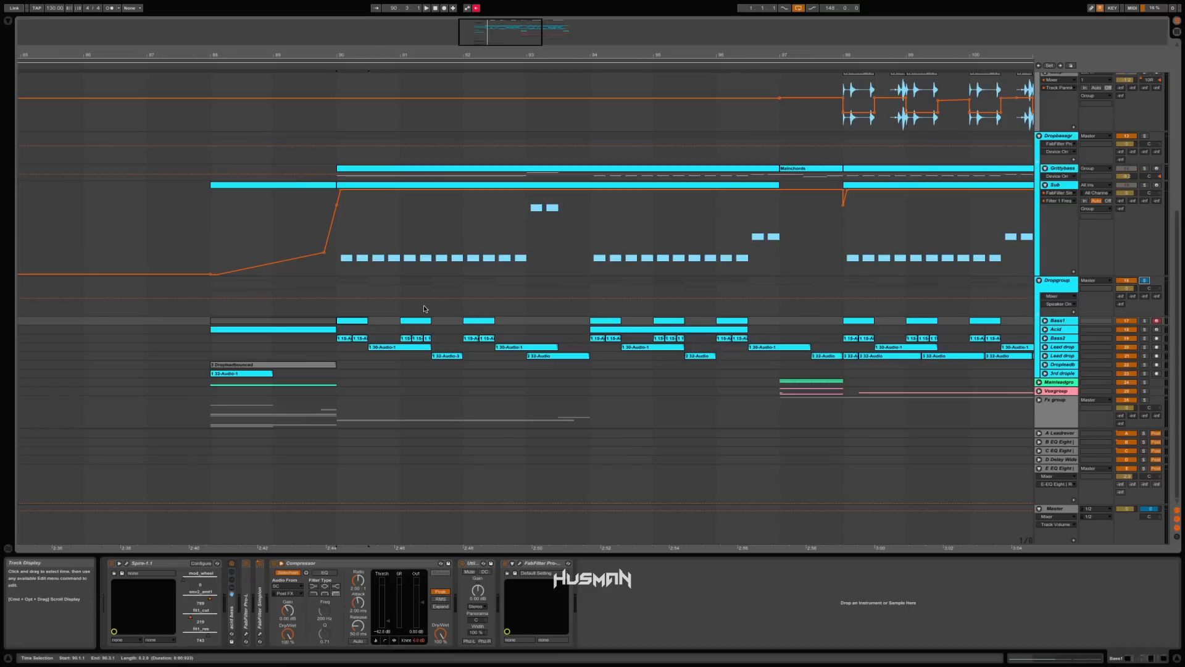
key("space")
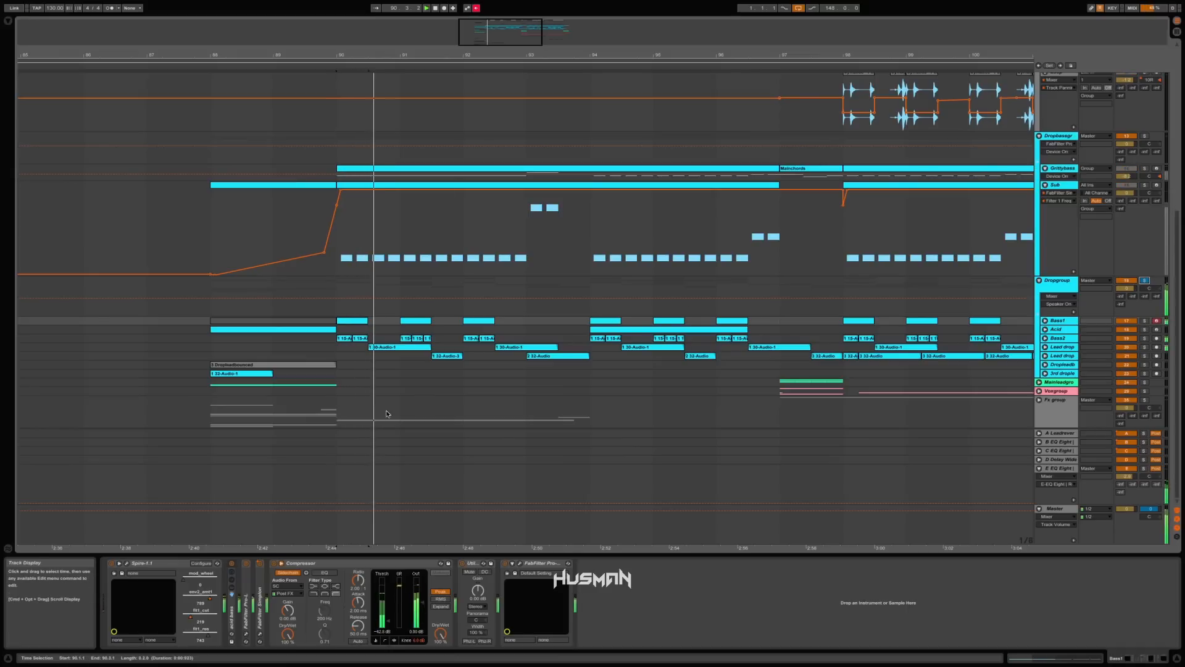
left_click(426, 404)
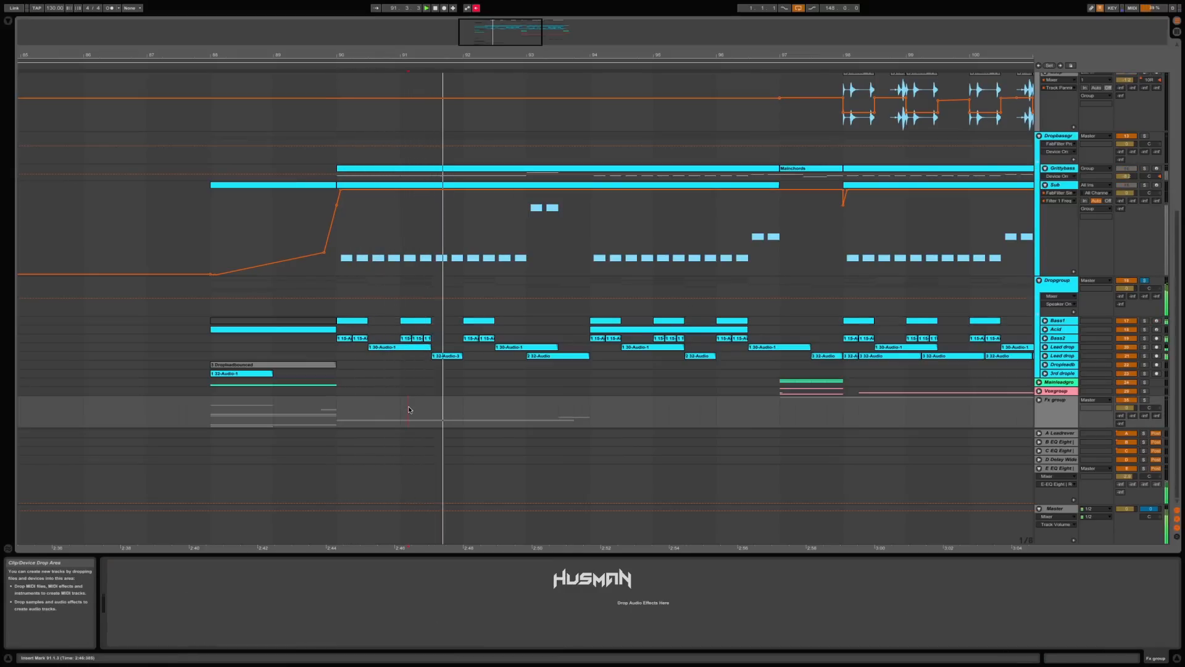
left_click(434, 389)
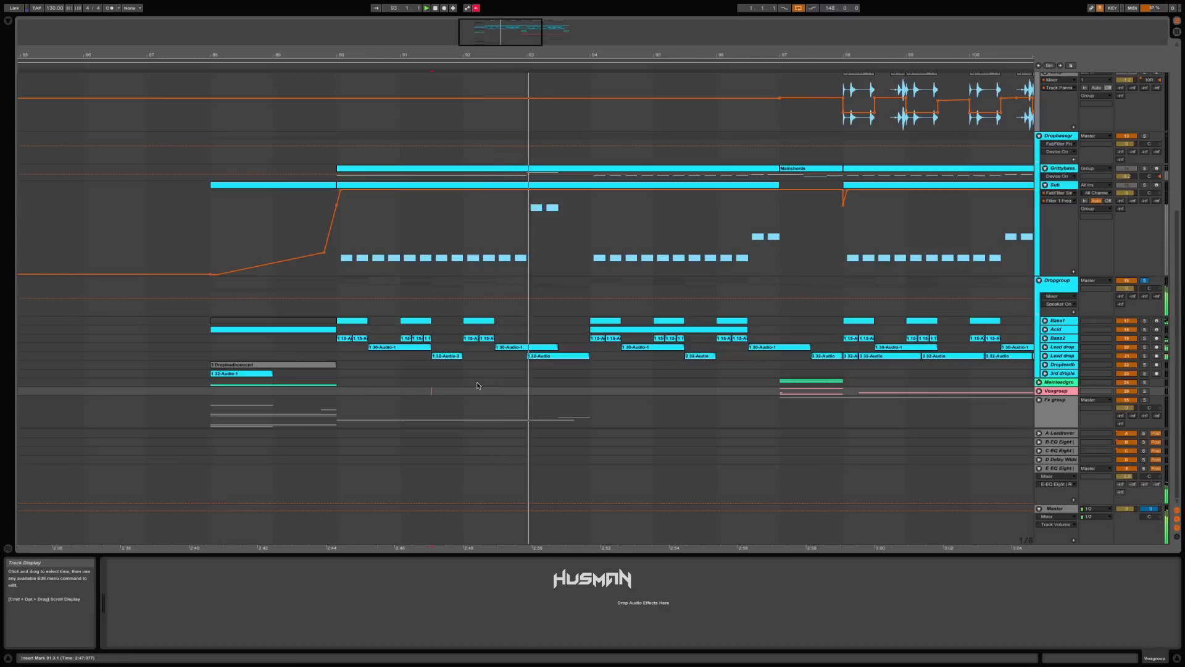
Select the first Bass1 clip at bar 90, unfold the Bass1 track, and play it with the Dropgroup soloed
left_click(1053, 285)
left_click(1144, 281)
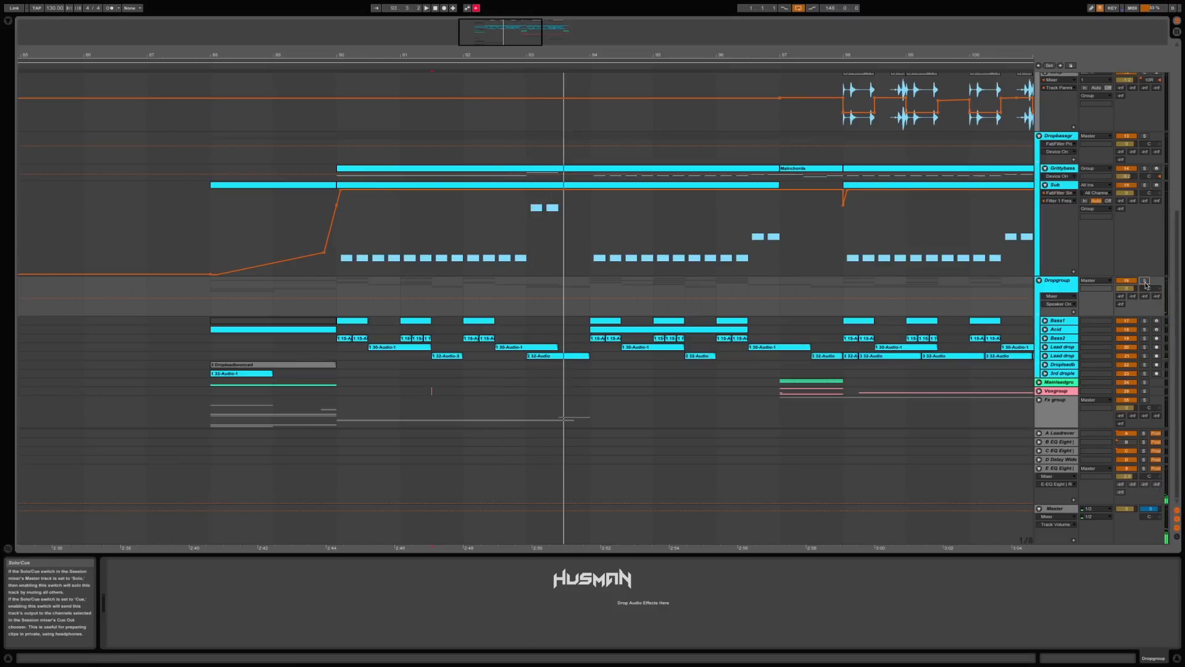
left_click(365, 320)
key("space")
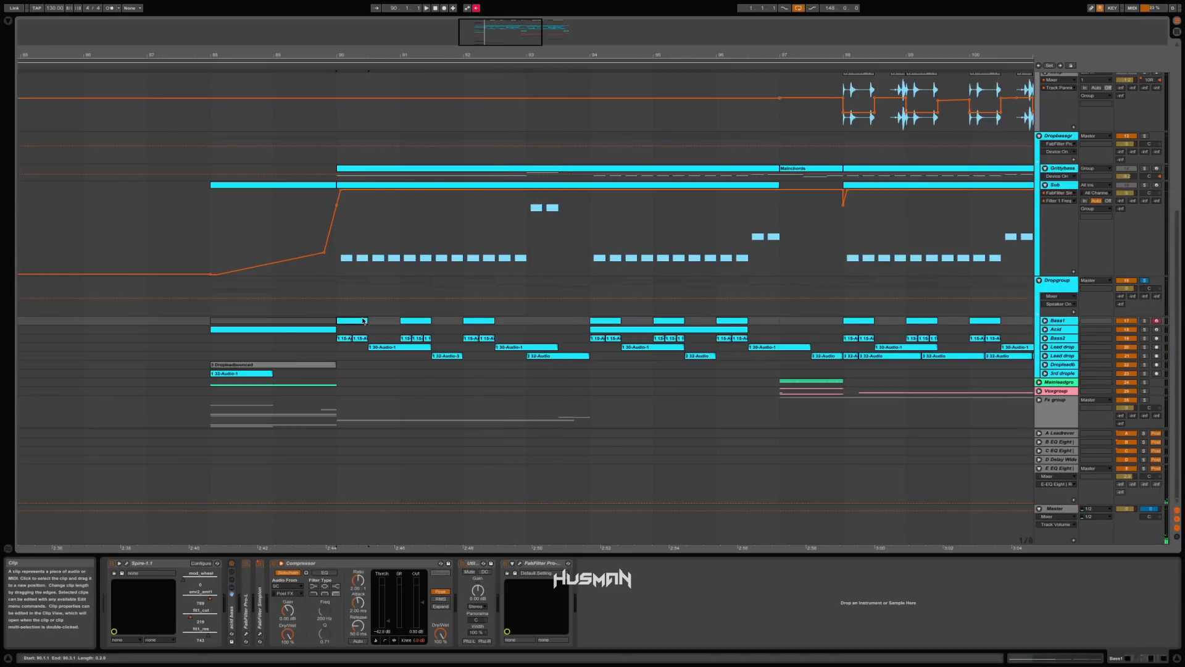
left_click(1045, 321)
key("space")
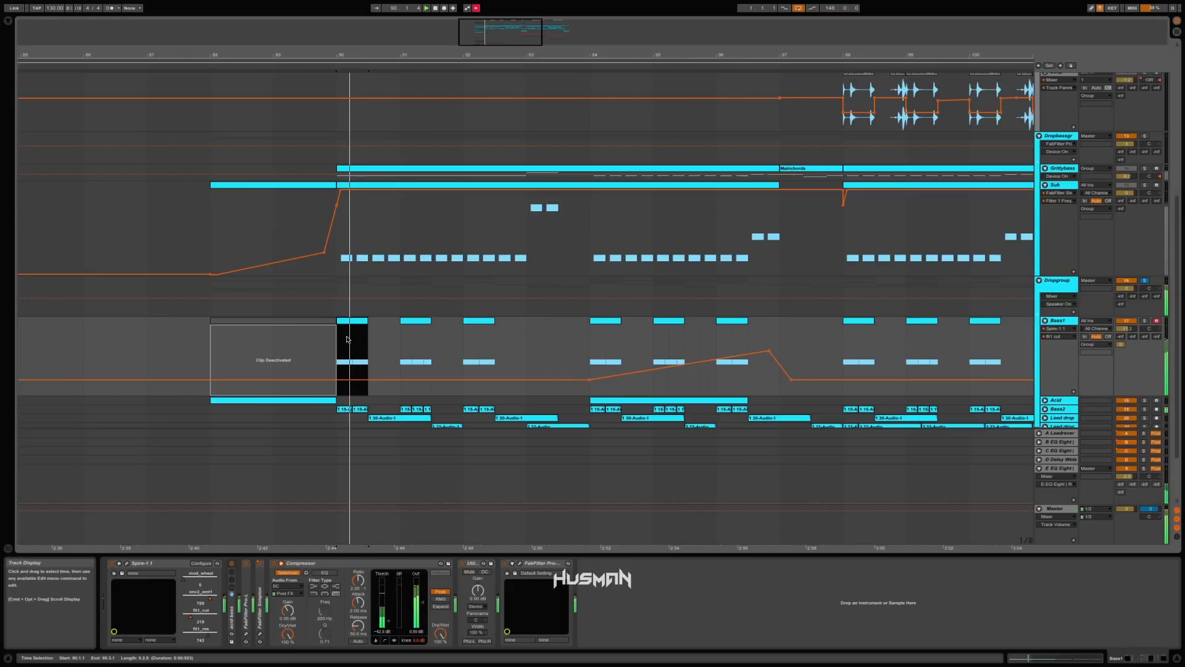
Solo the Bass1 track alone and play it from its clip at bar 90
key("space")
left_click(1144, 321)
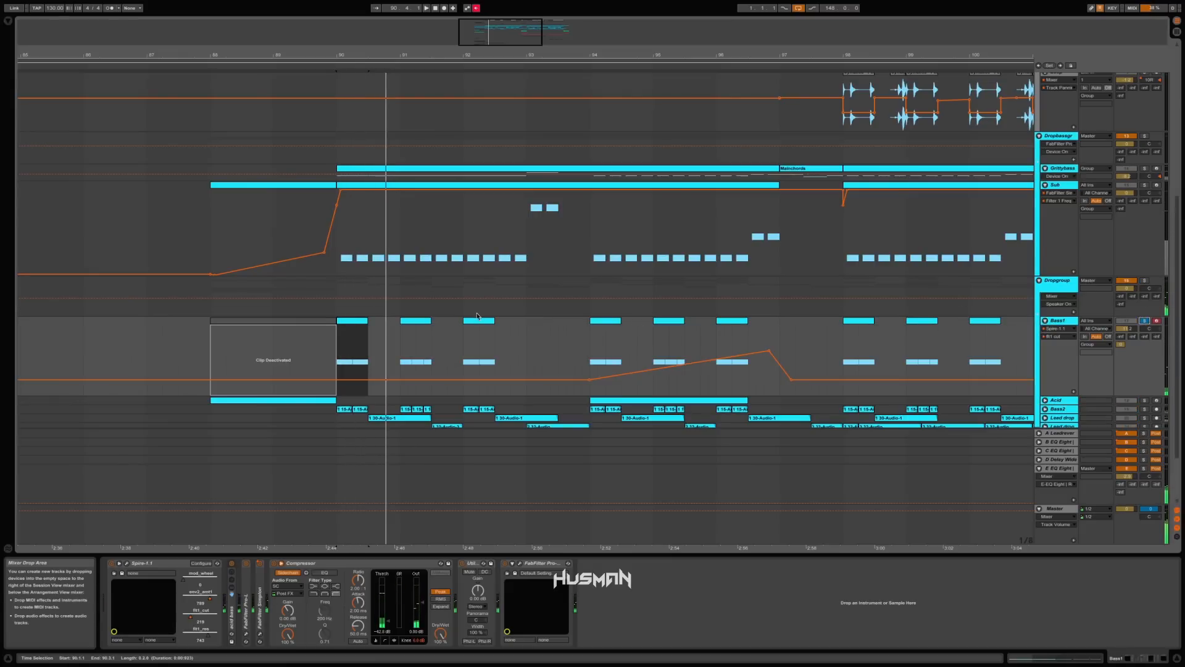
left_click(354, 322)
key("space")
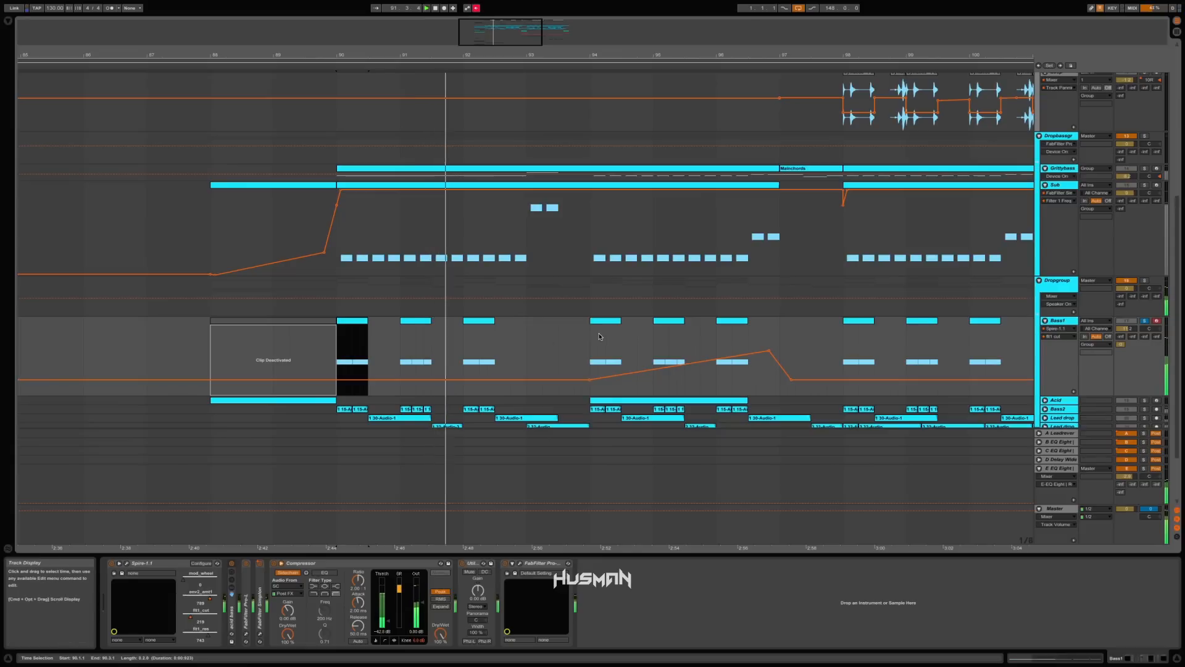
scroll(599, 336, "down", 1)
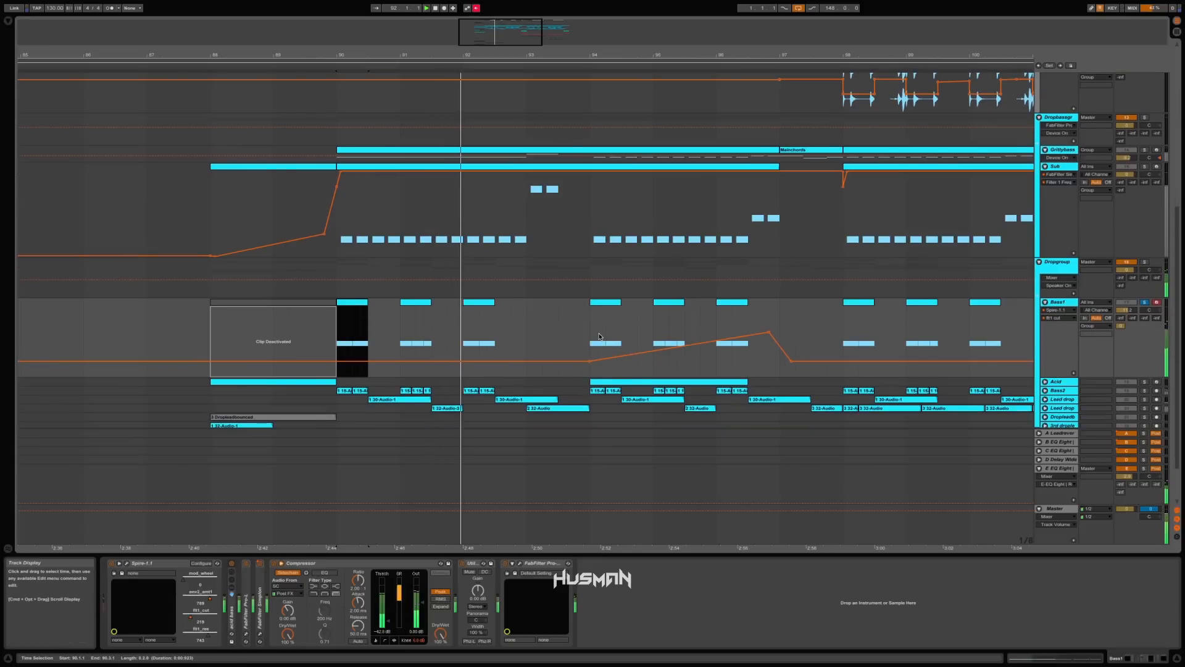
Open Bass1's Spire synth, try turning its filter 1 cutoff around a short playback, and re-enable the automation
left_click(128, 565)
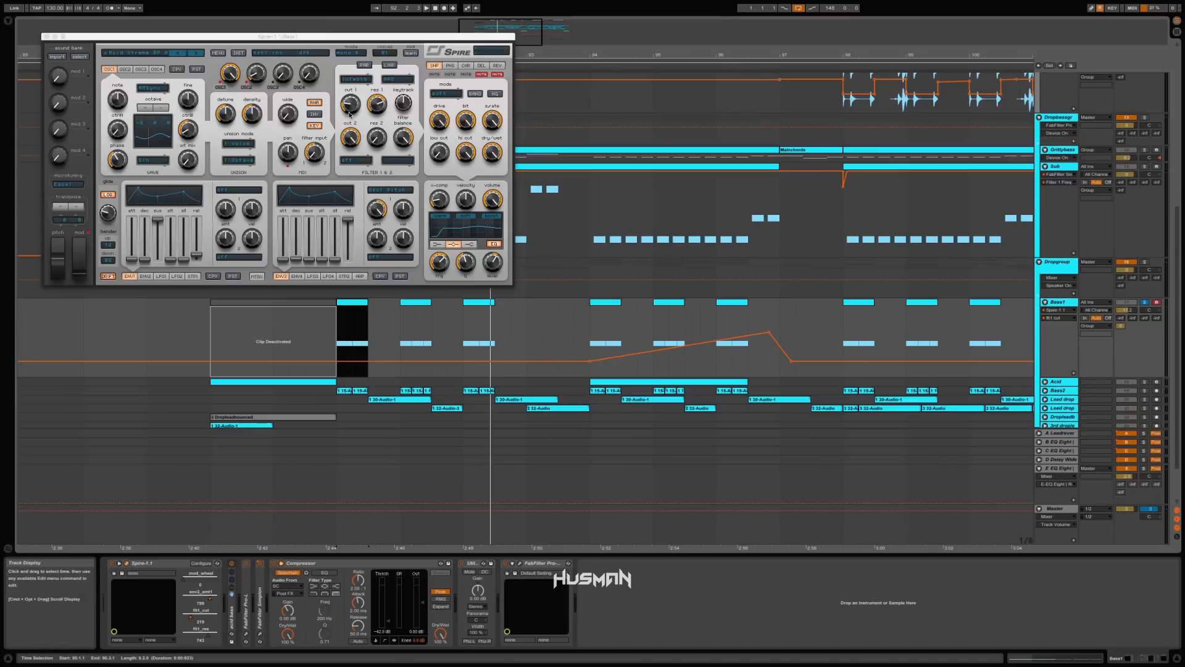
key("space")
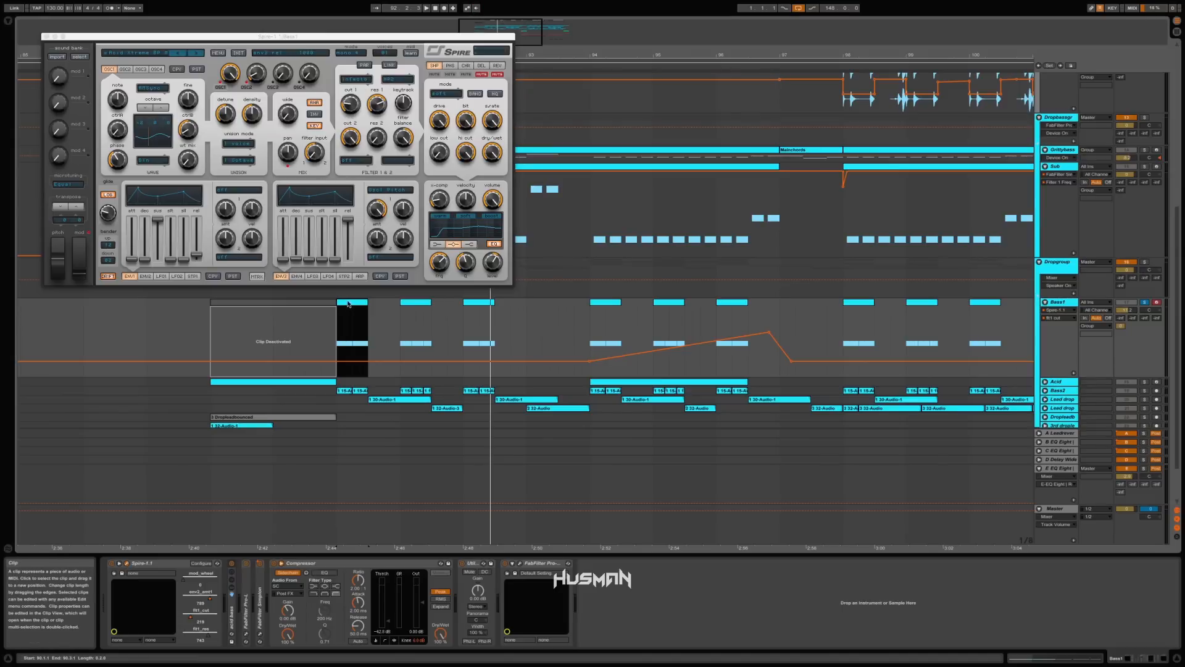
left_click(348, 100)
left_click_drag(348, 99, 353, 82)
key("space")
key("space")
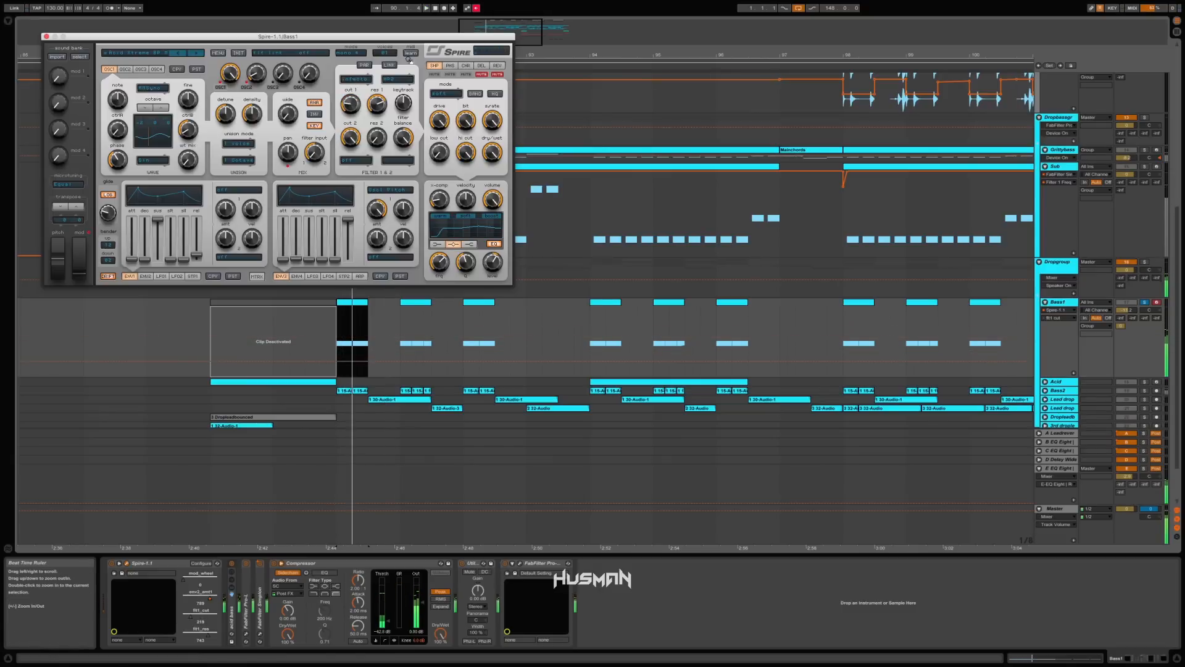
left_click(477, 9)
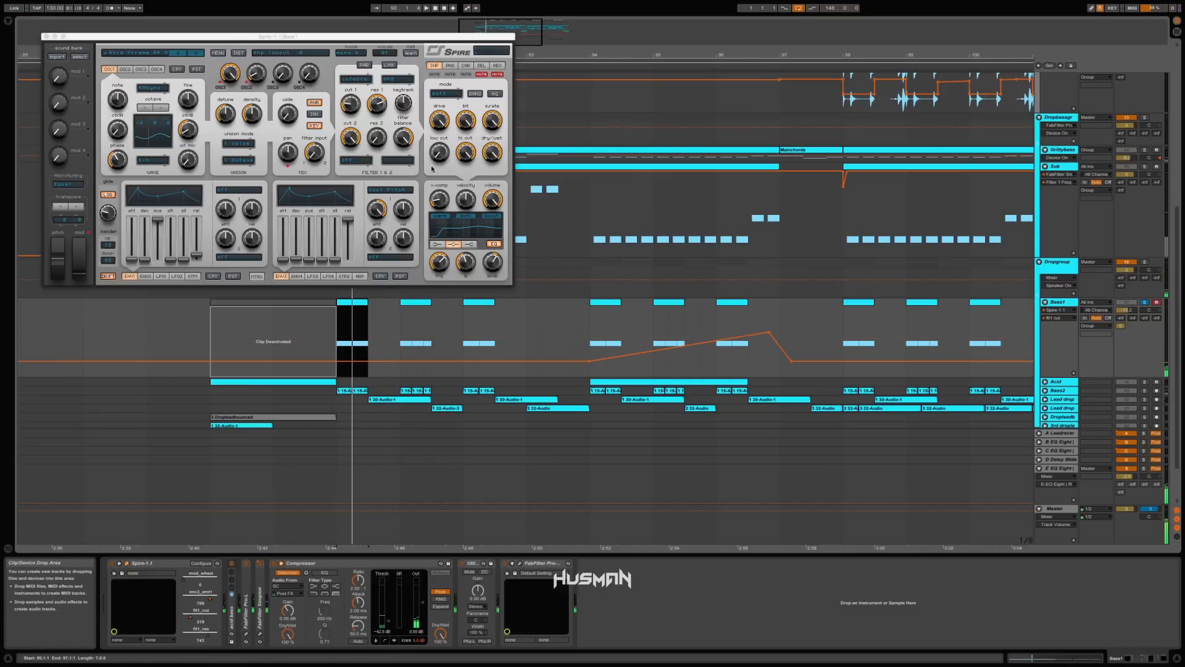
Play Bass1 from bar 90 and again from bar 94 to hear its filter cutoff automation, and close Spire
left_click(339, 351)
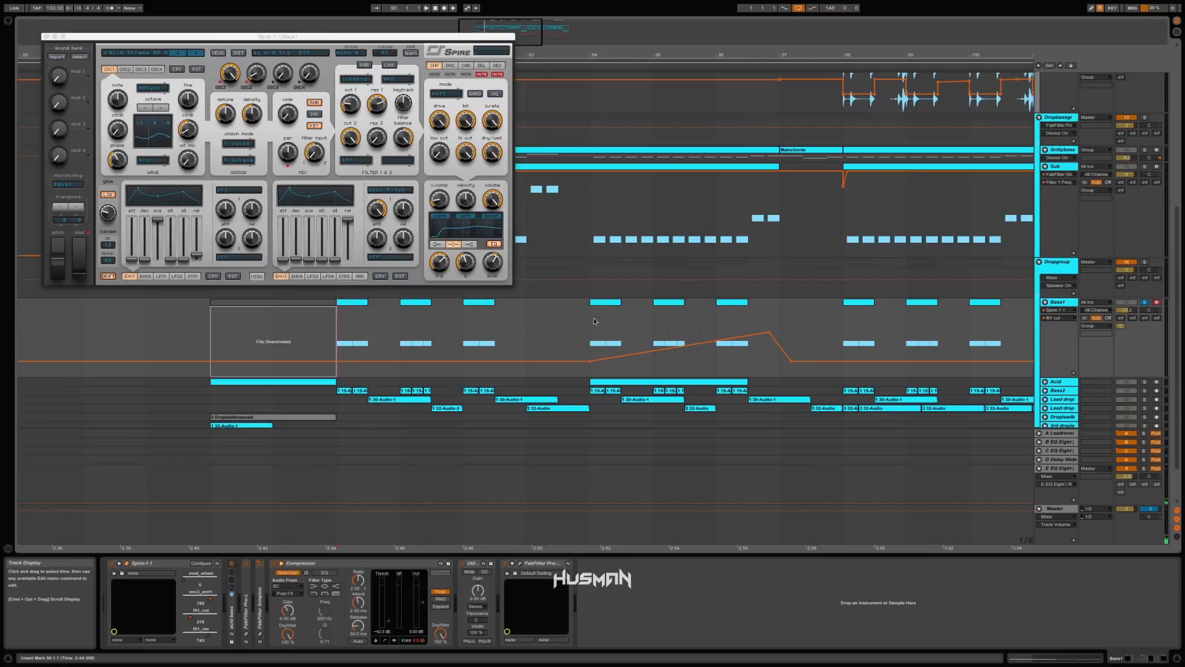
key("space")
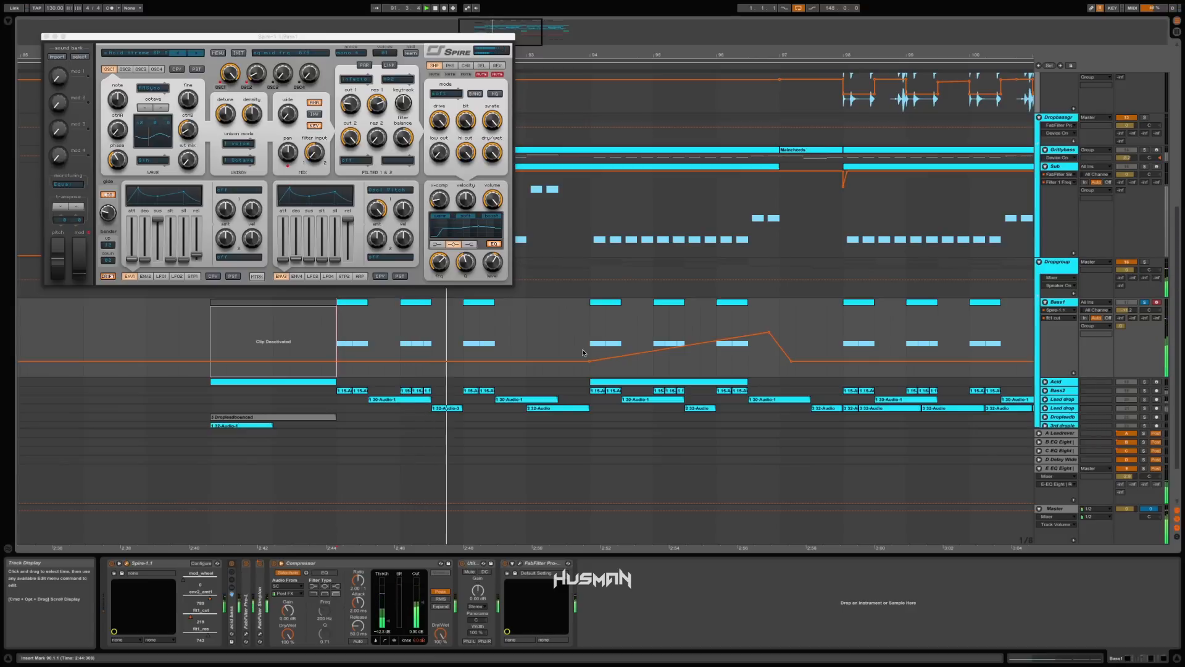
key("space")
left_click(591, 343)
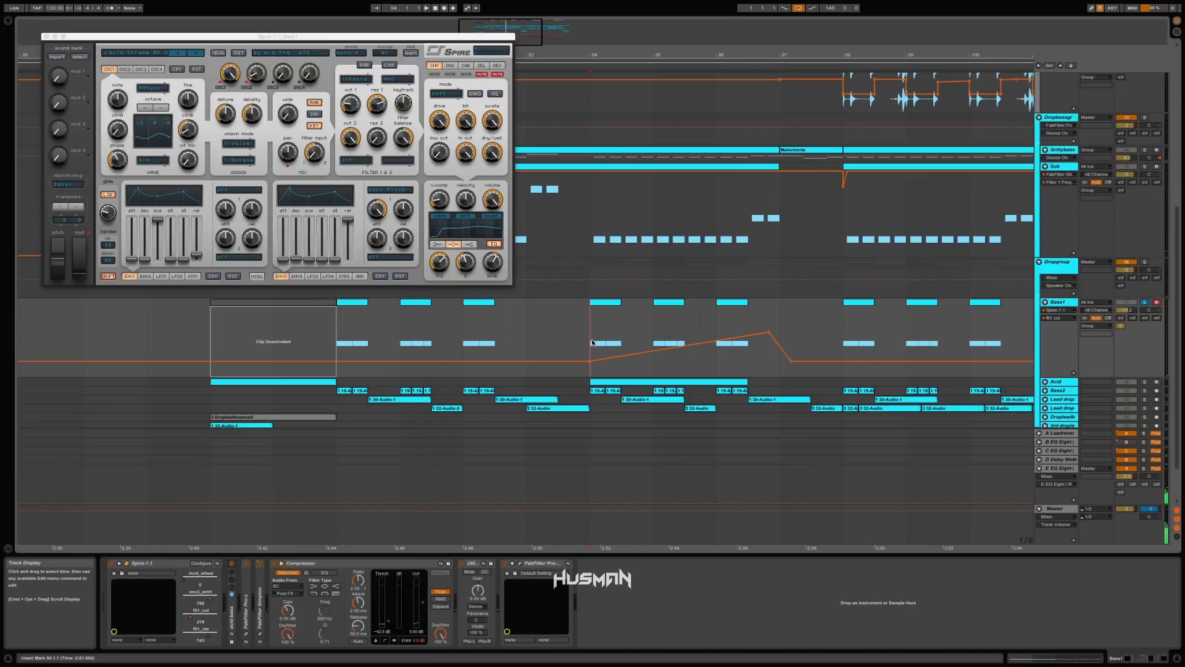
key("space")
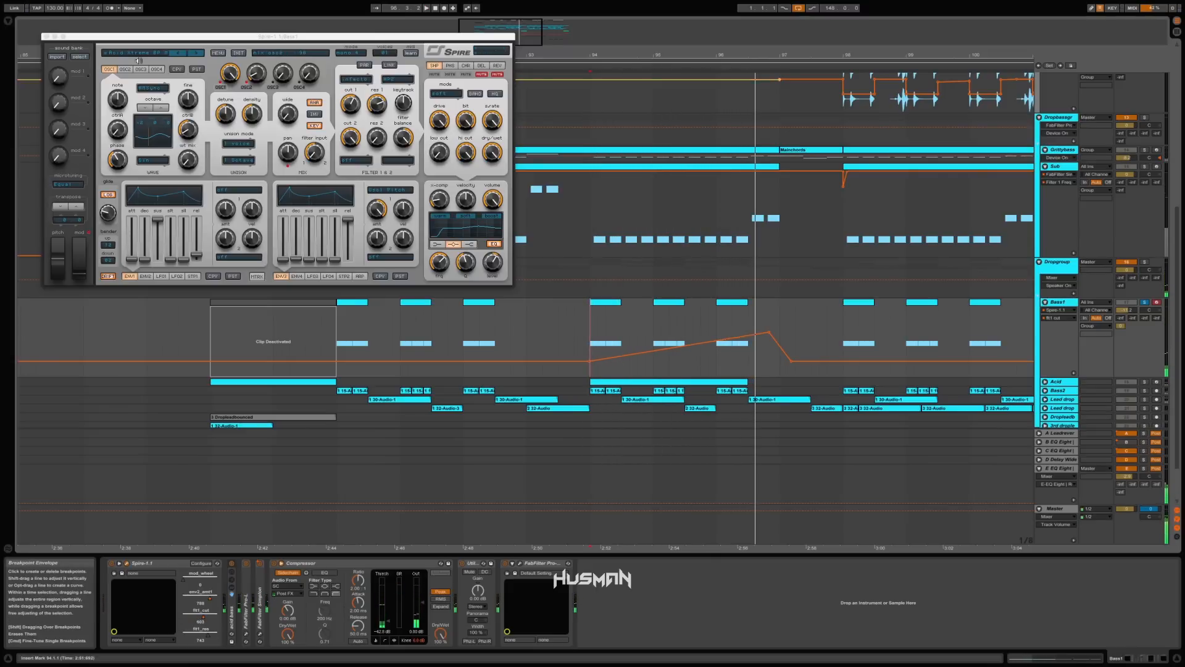
left_click(45, 37)
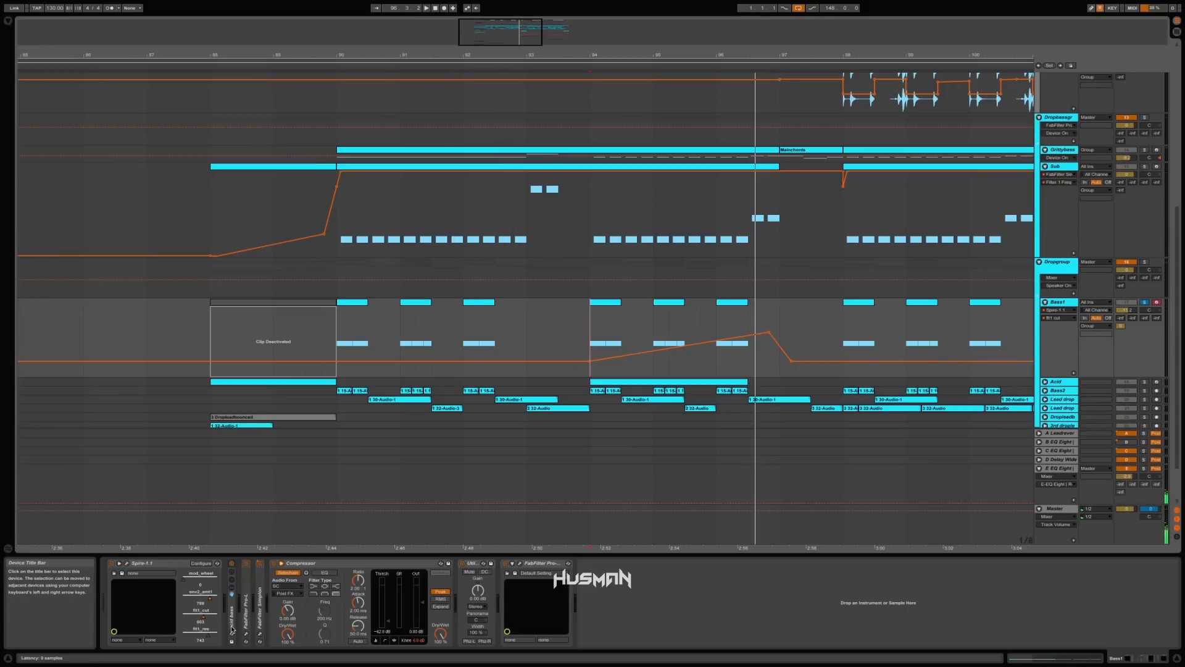
Unfold Bass1's FabFilter devices and inspect its acid bass effect rack, playing briefly before collapsing the rack
double_click(246, 611)
double_click(321, 612)
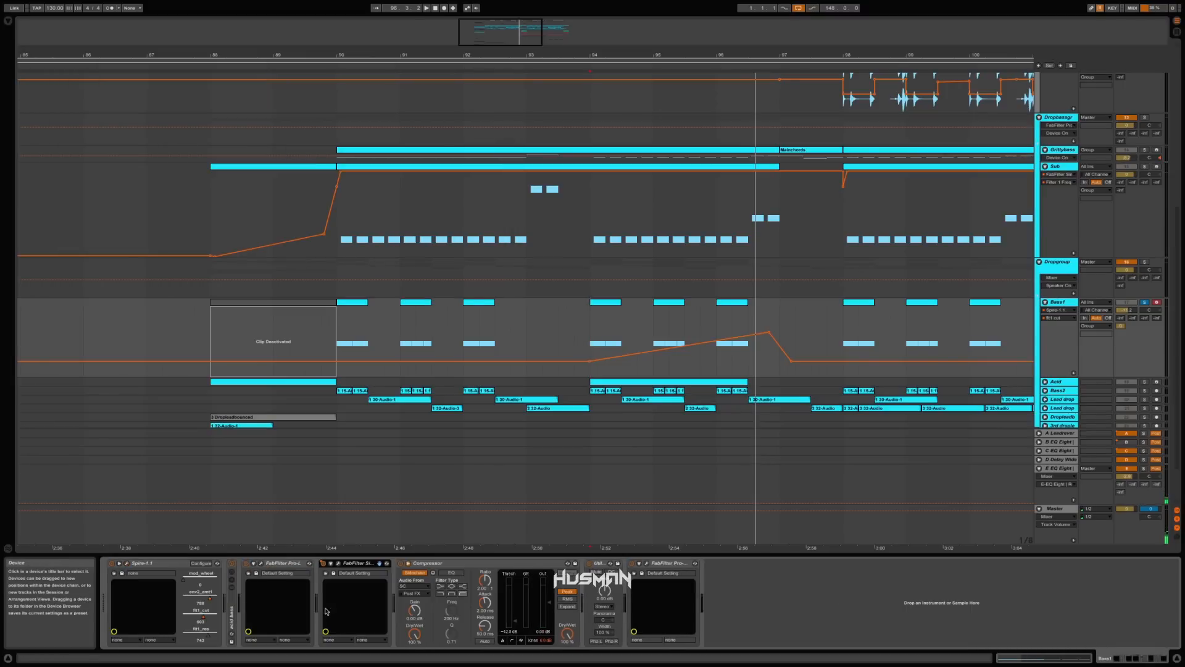
double_click(233, 611)
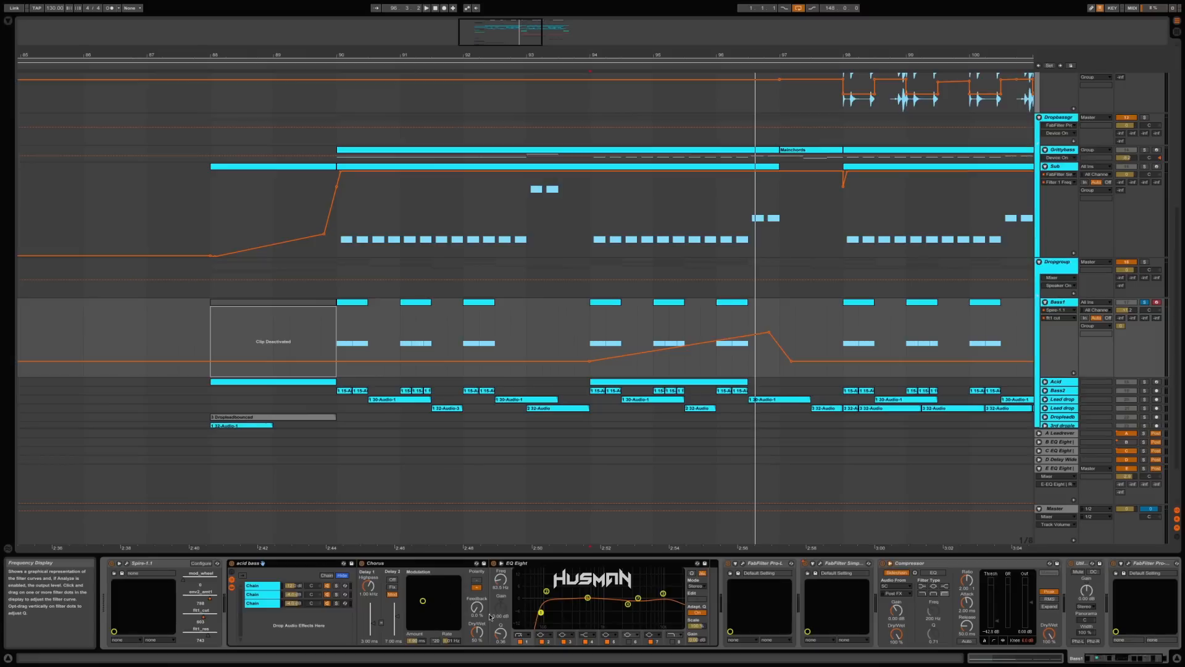
key("space")
key("space")
double_click(248, 563)
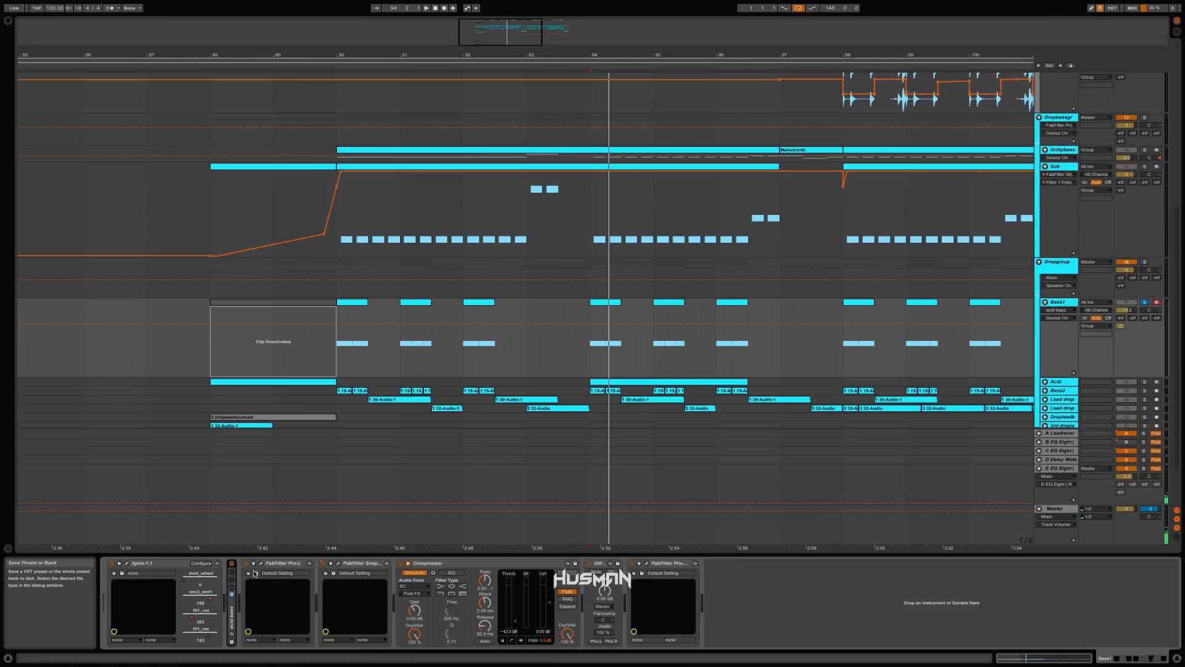
Open the FabFilter Pro-L limiter on the Bass1 track, keeping that track selected
left_click(261, 563)
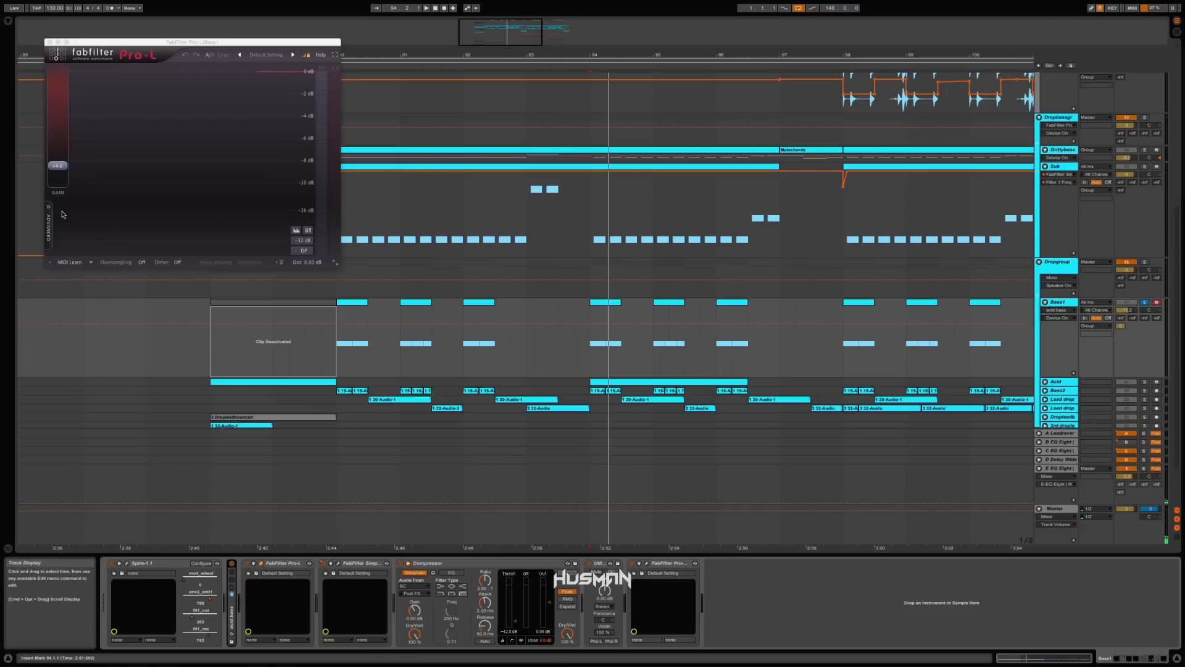
left_click(162, 410)
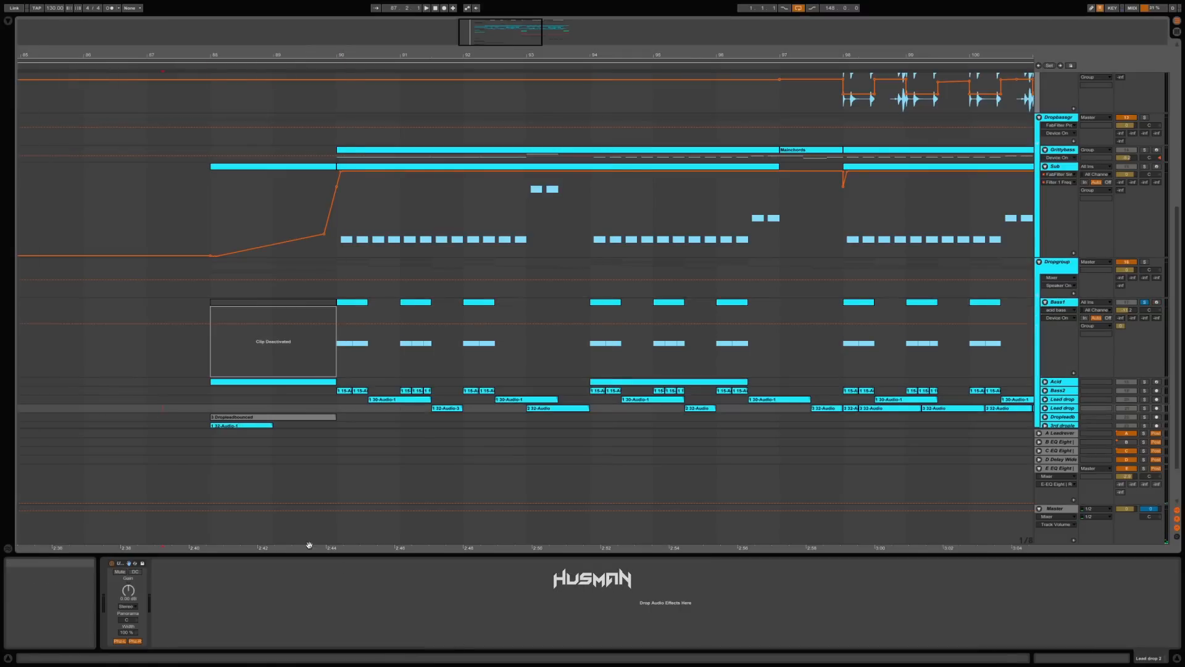
left_click(1059, 303)
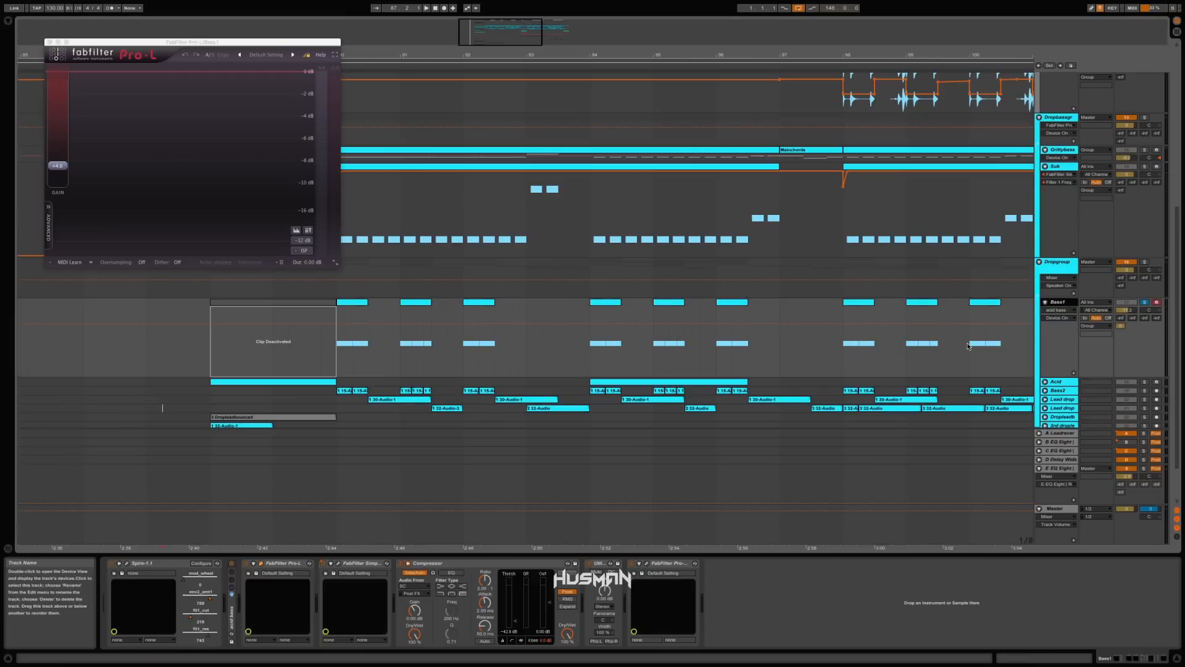
Open Bass1's FabFilter Simplon, unfold its parameters, and show the Filter 2 Freq automation on the track
left_click(337, 564)
left_click(338, 564)
left_click(338, 565)
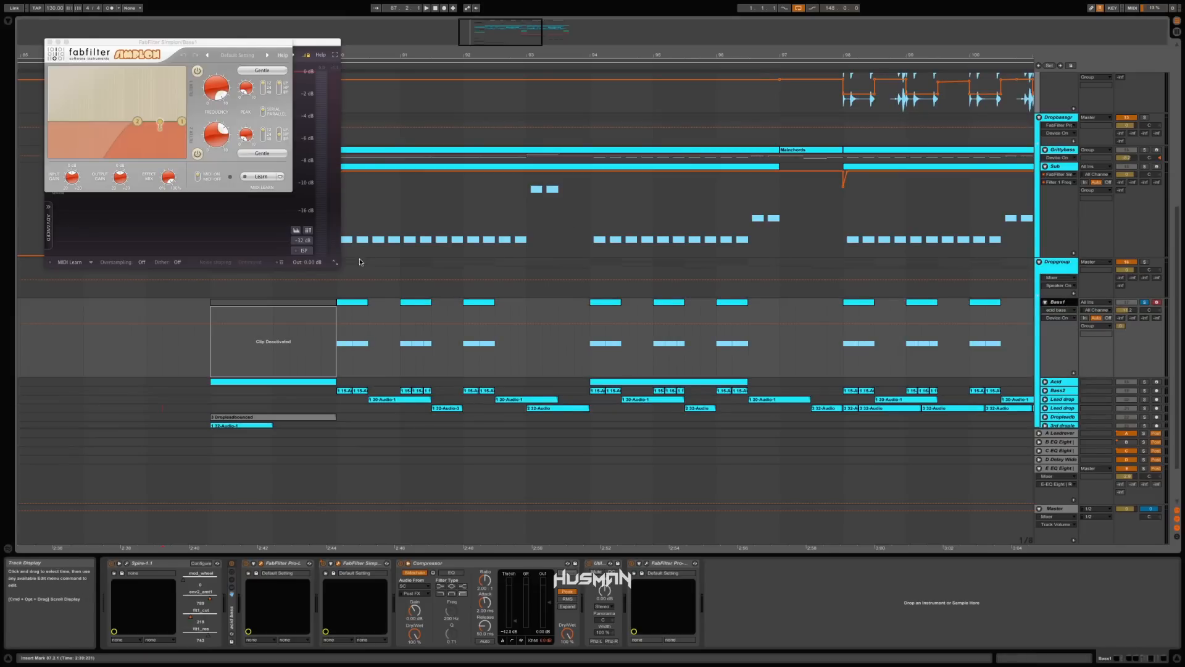
left_click(331, 563)
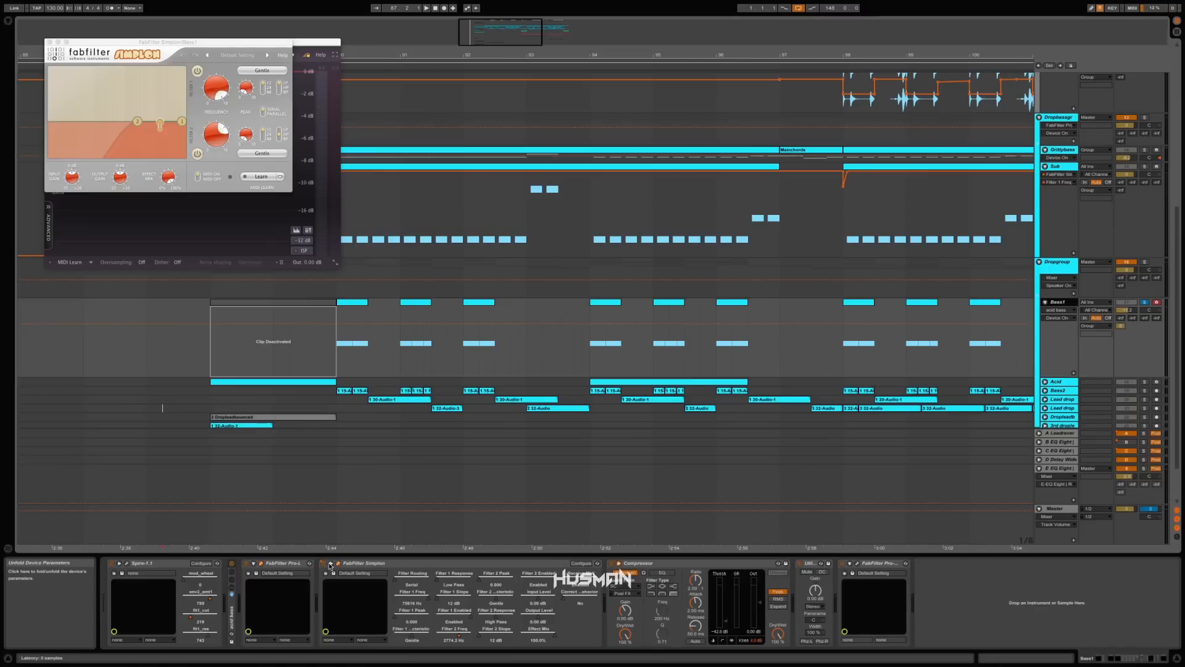
left_click(442, 644)
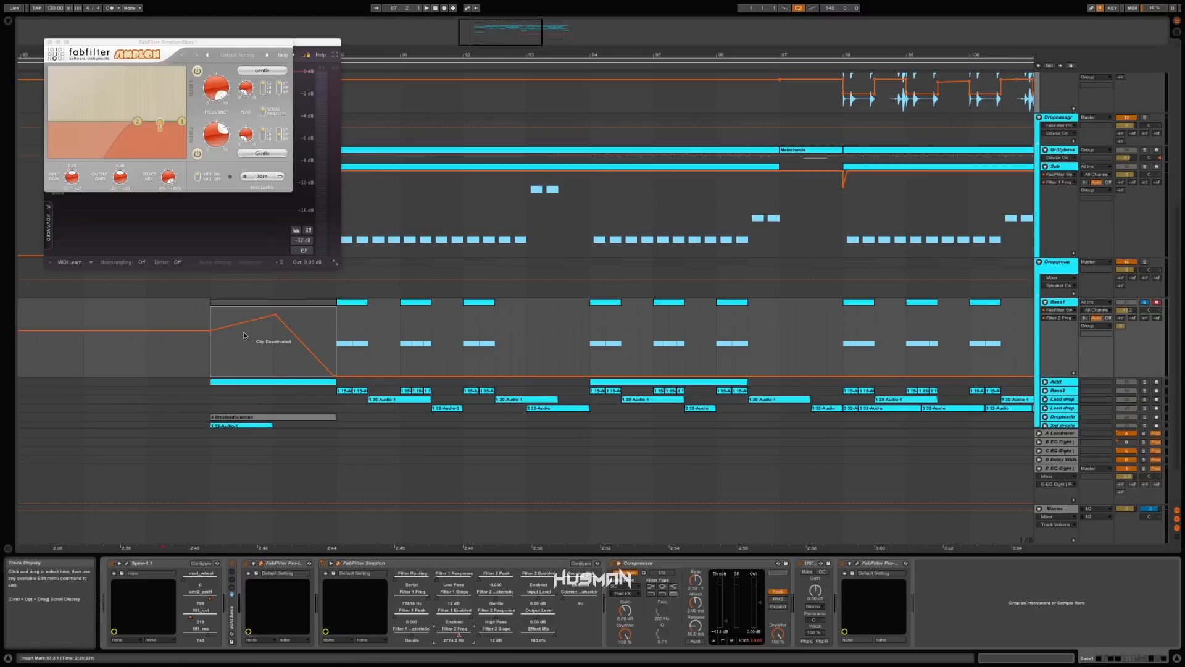
Solo the SC track in the Drums group and play its clip from bar 90
left_click(267, 308)
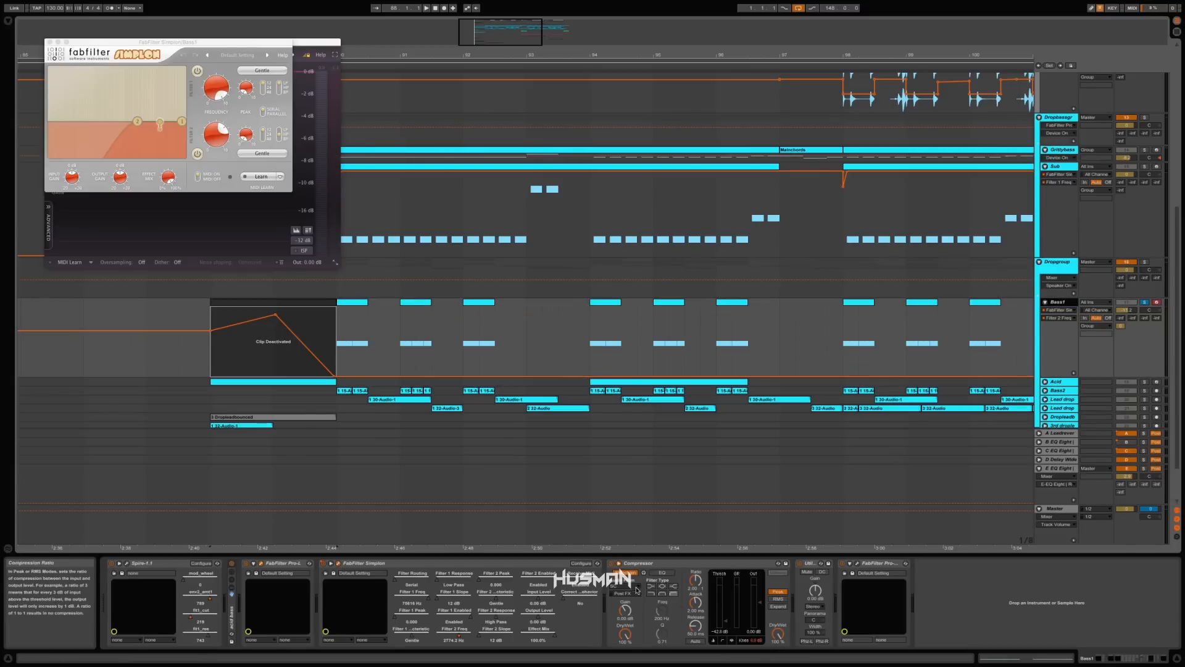
scroll(646, 214, "up", 10)
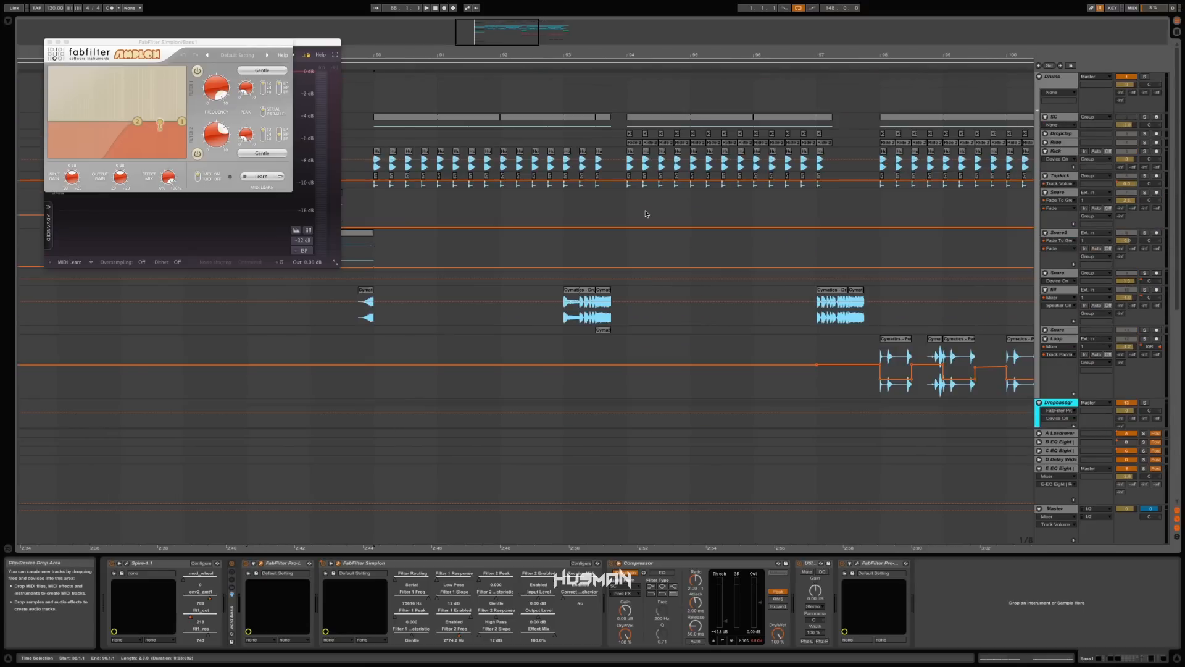
left_click(1156, 117)
left_click(1145, 118)
left_click_drag(500, 116, 496, 116)
key("space")
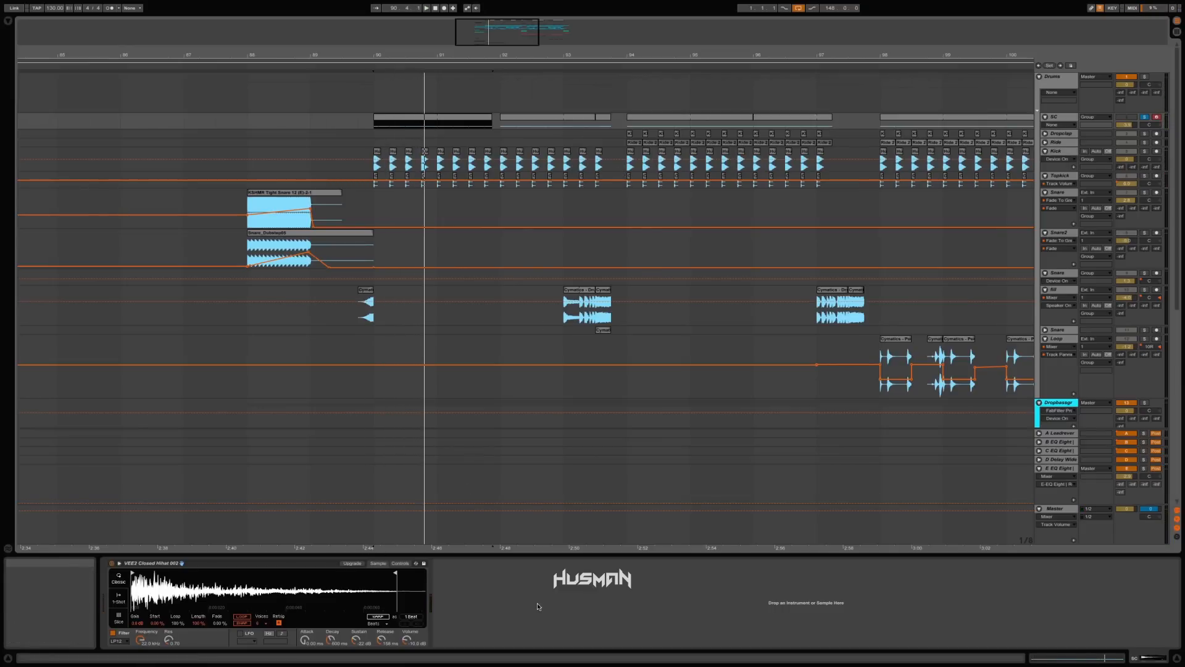
Return to the Bass1 track, open its FabFilter Pro-Q 2 to view the low cut, and close the plug-in windows
scroll(429, 229, "down", 10)
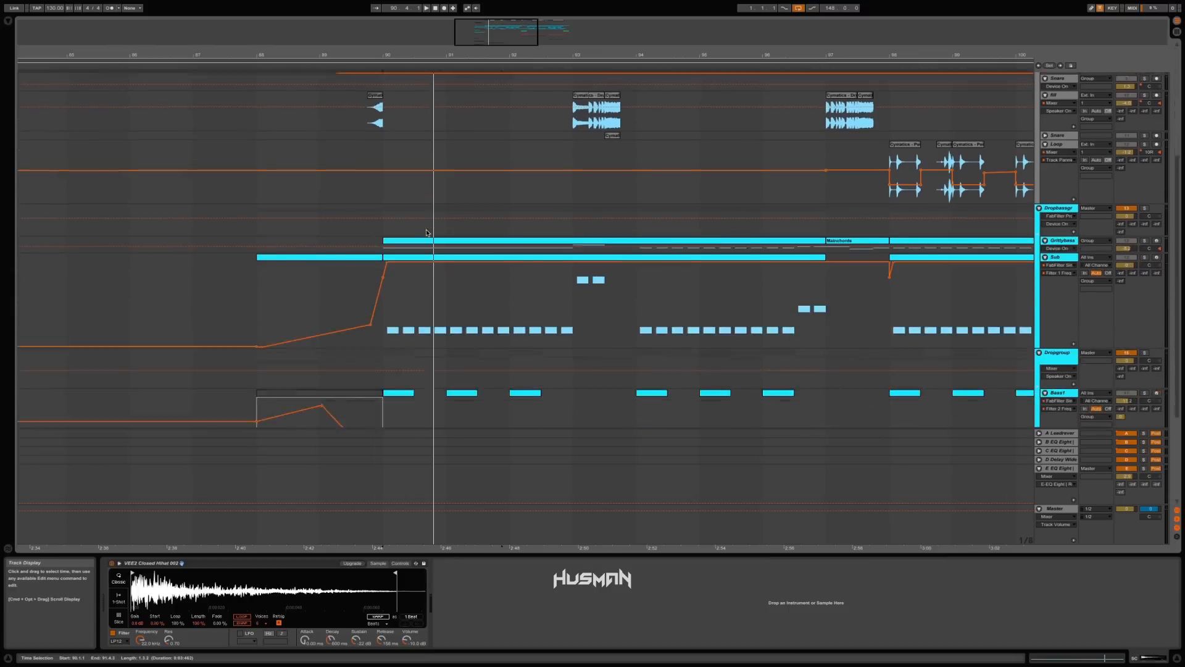
scroll(426, 233, "down", 2)
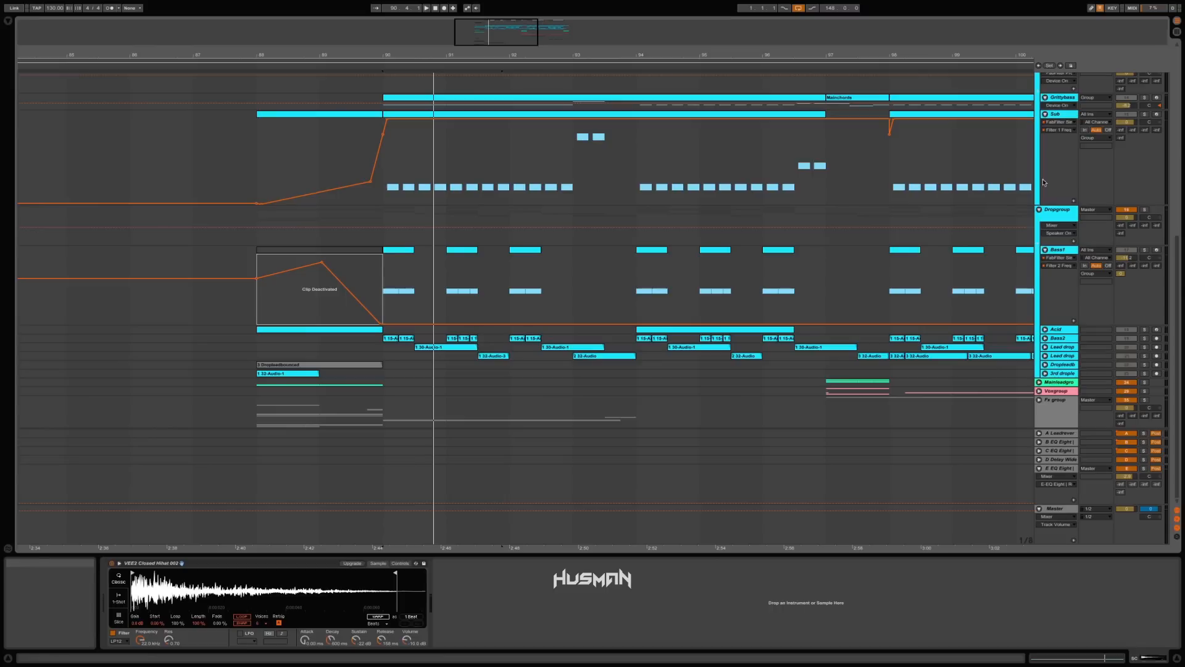
left_click(1060, 253)
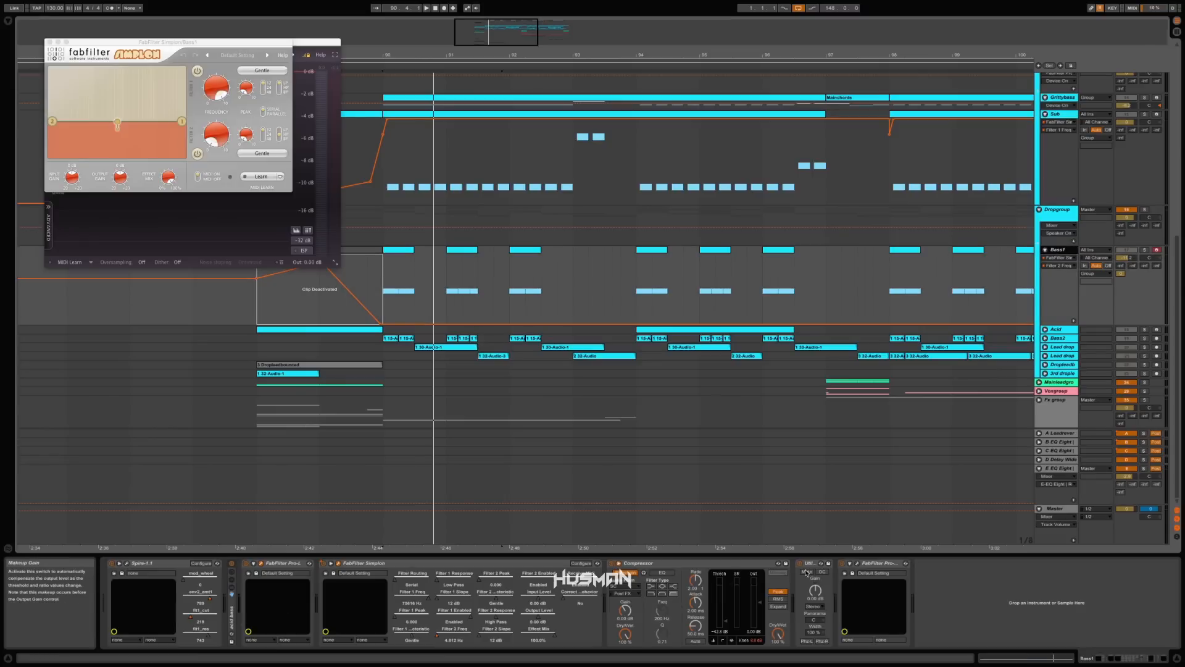
left_click(408, 249)
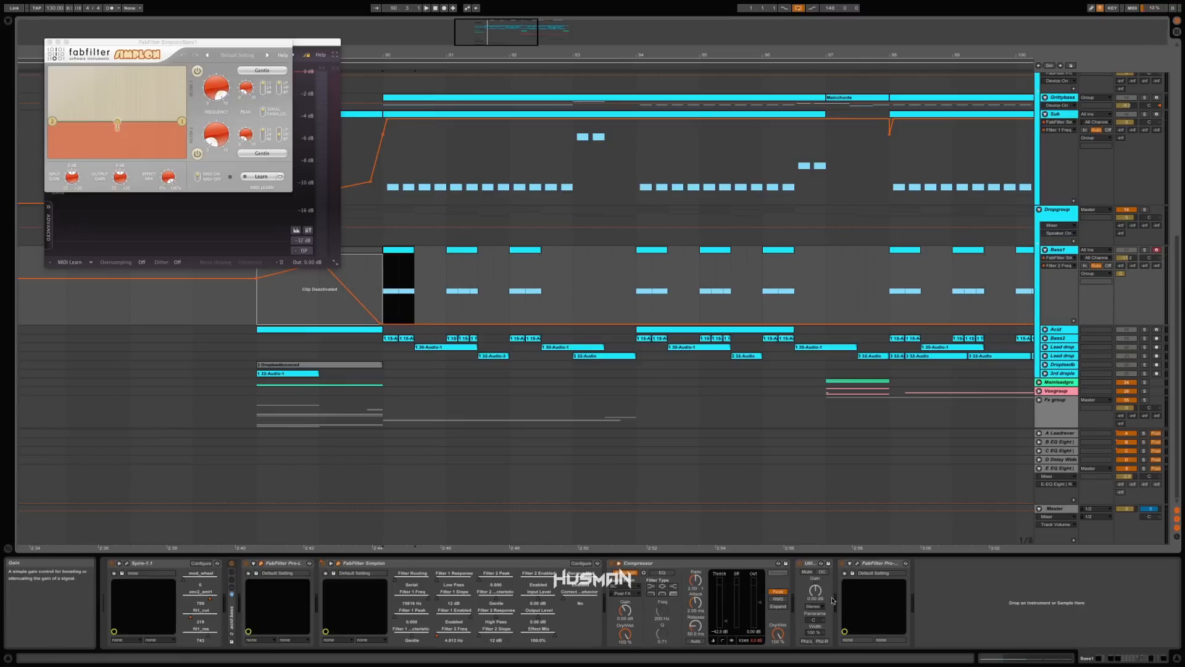
left_click(857, 563)
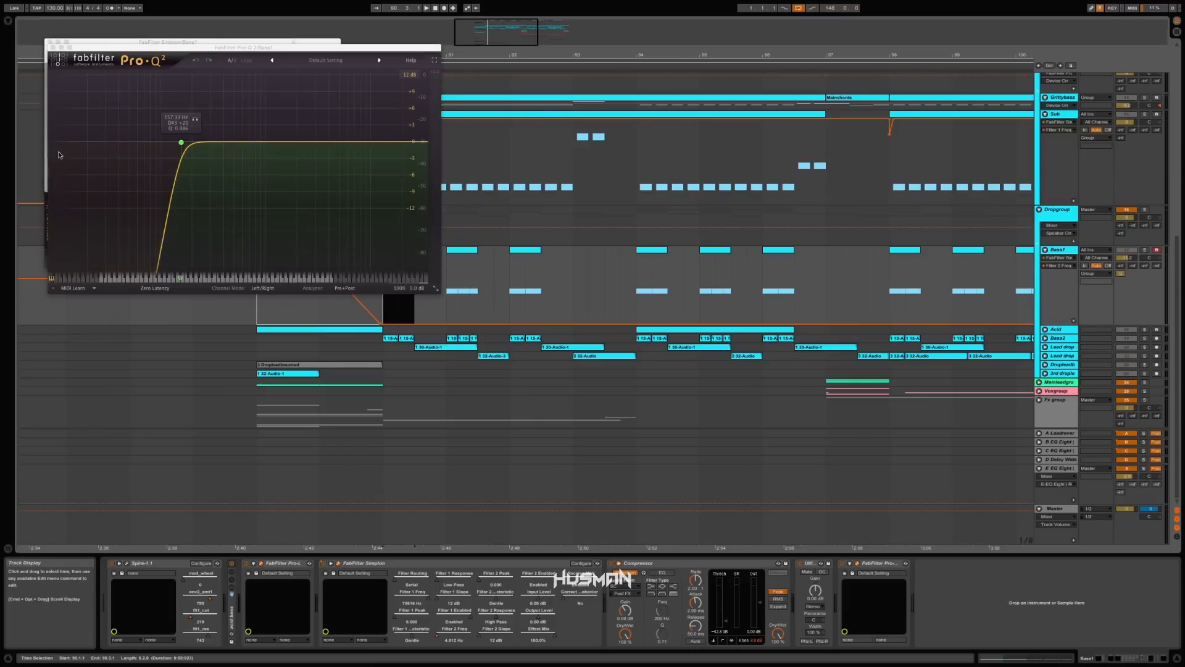
left_click(52, 48)
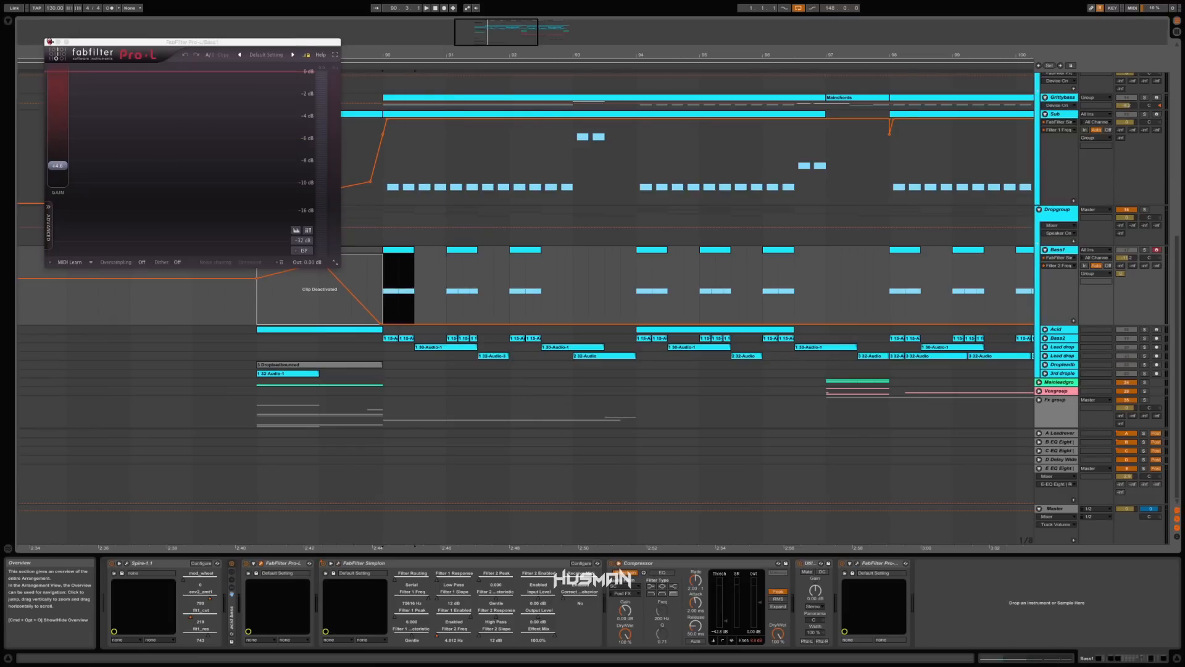
left_click(50, 42)
Unfold and solo the Acid track, play its clip from bar 94 while showing its synth, and close Spire
left_click(330, 330)
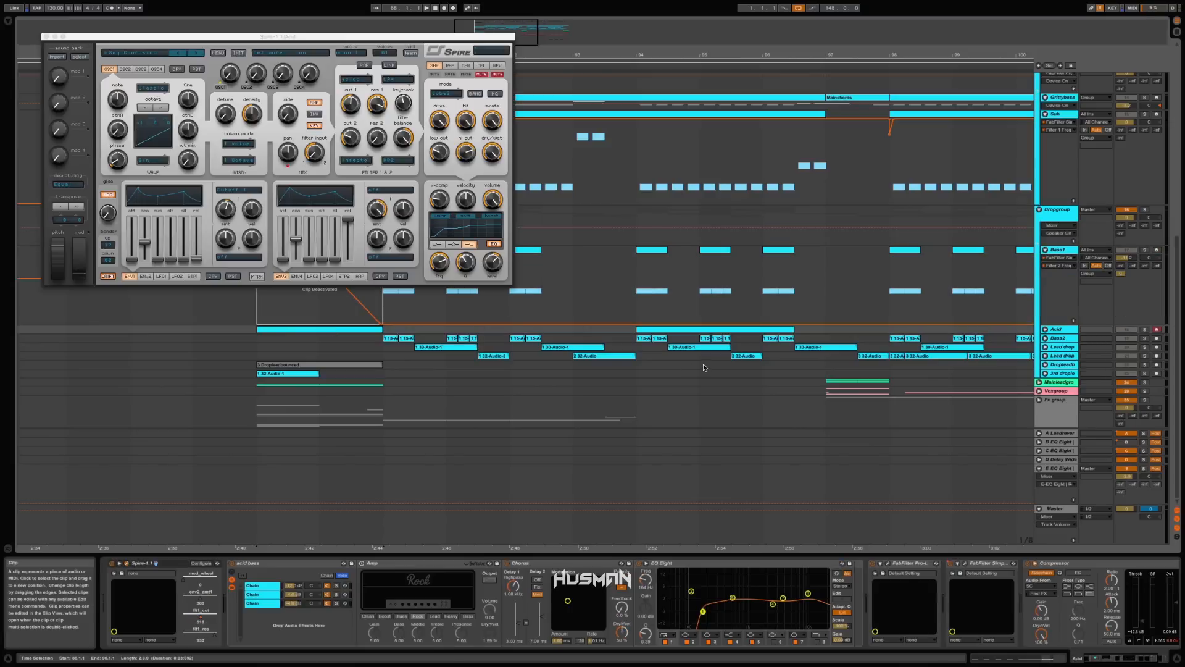
left_click(1039, 329)
left_click(659, 330)
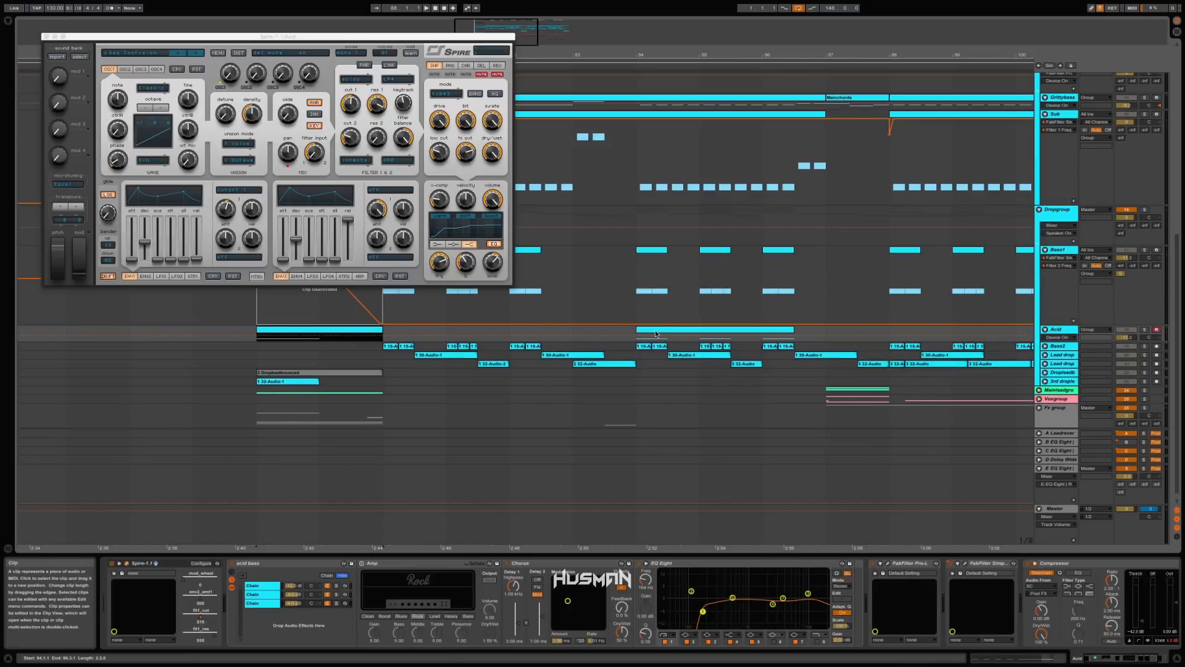
key("Left")
left_click(683, 329)
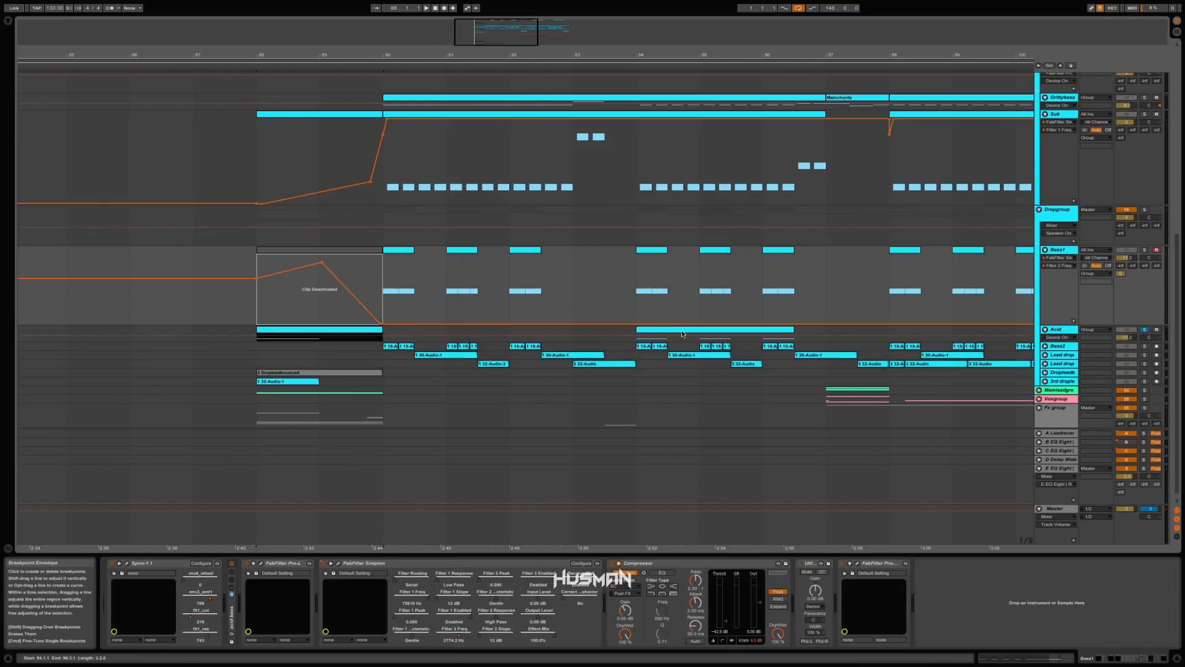
key("space")
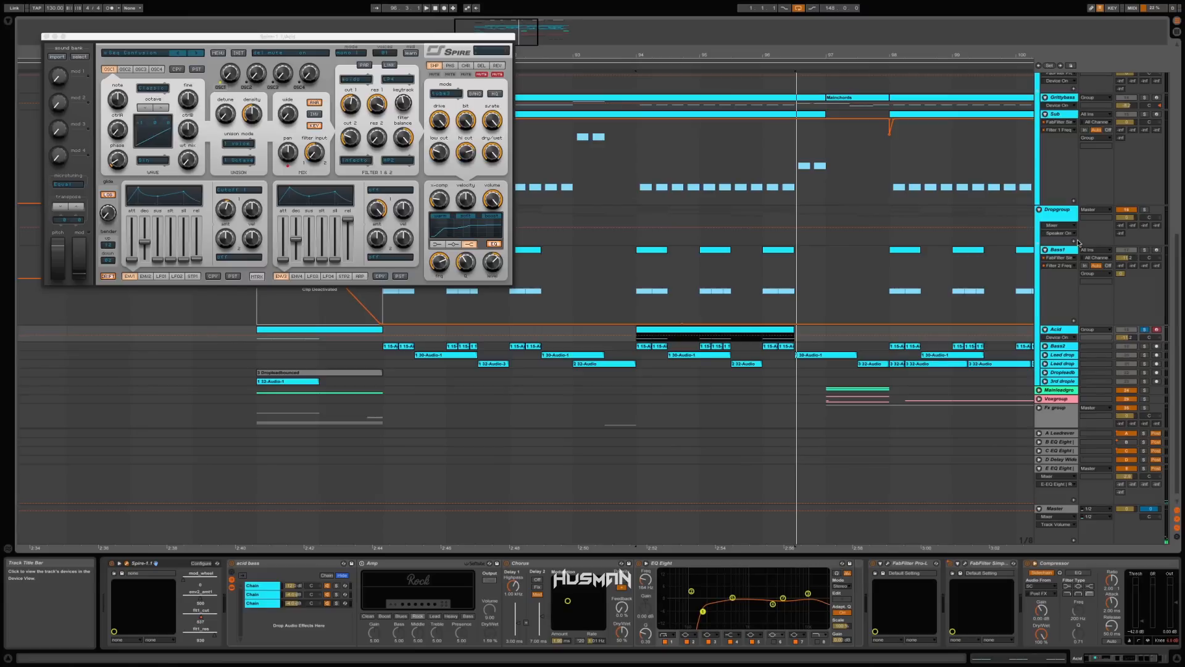
left_click(752, 331)
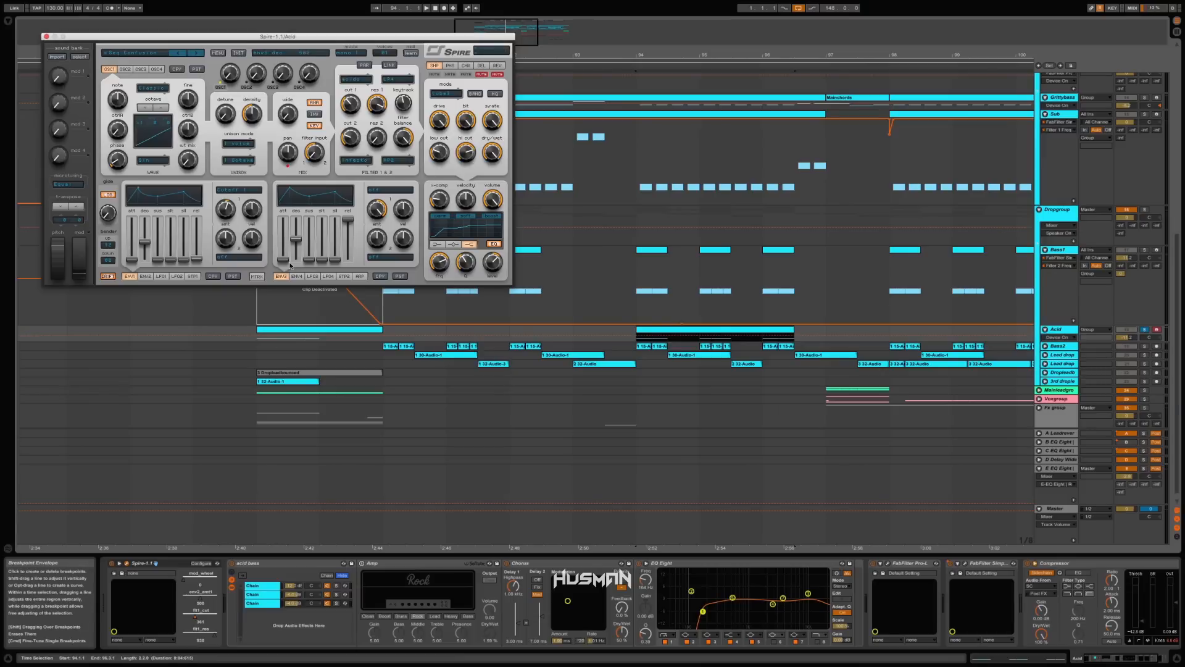
left_click(45, 39)
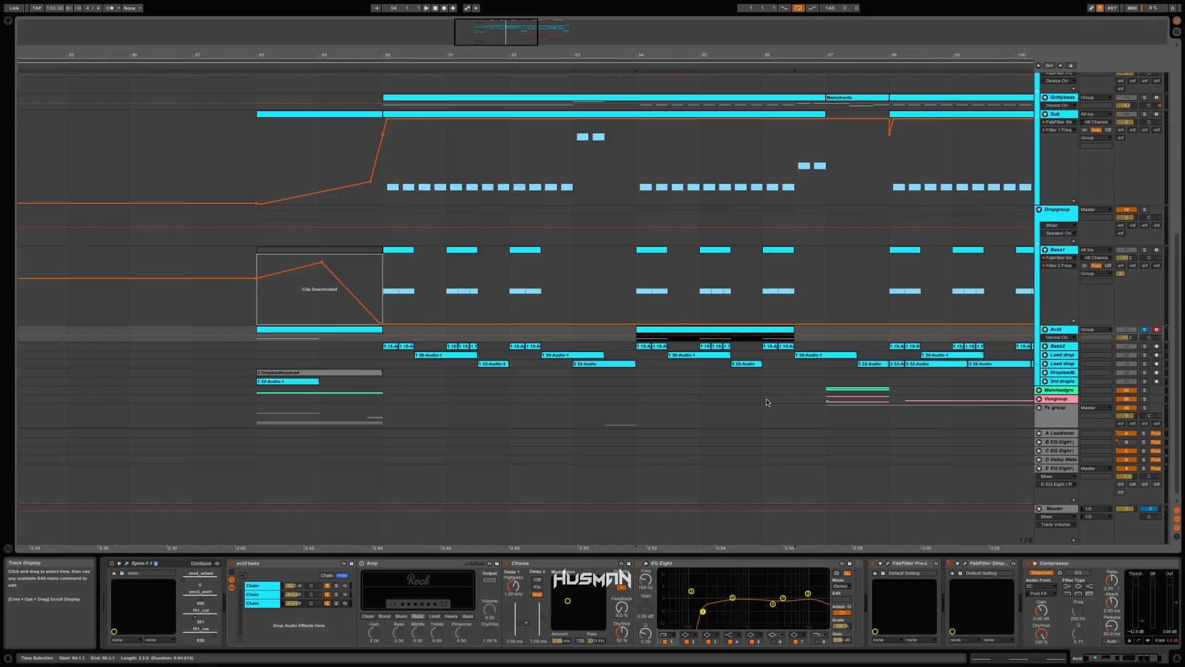
Play the Acid clip briefly from bar 94 while showing its acid bass effect rack
left_click_drag(730, 66, 597, 334)
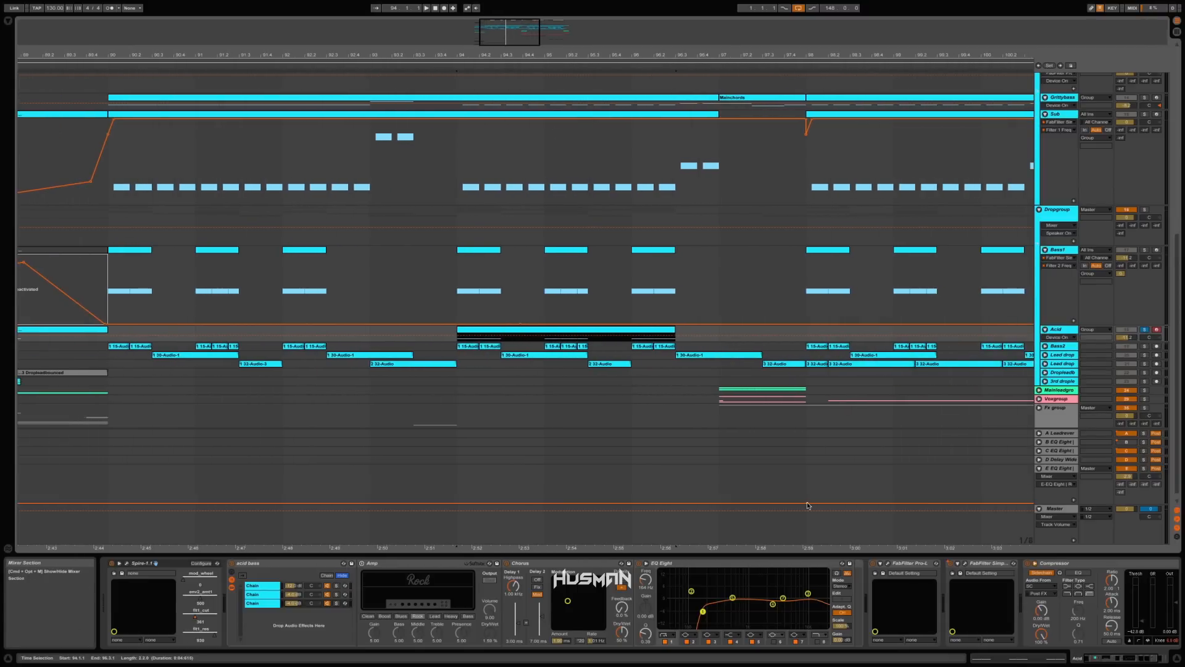
key("space")
left_click(231, 564)
key("space")
key("space")
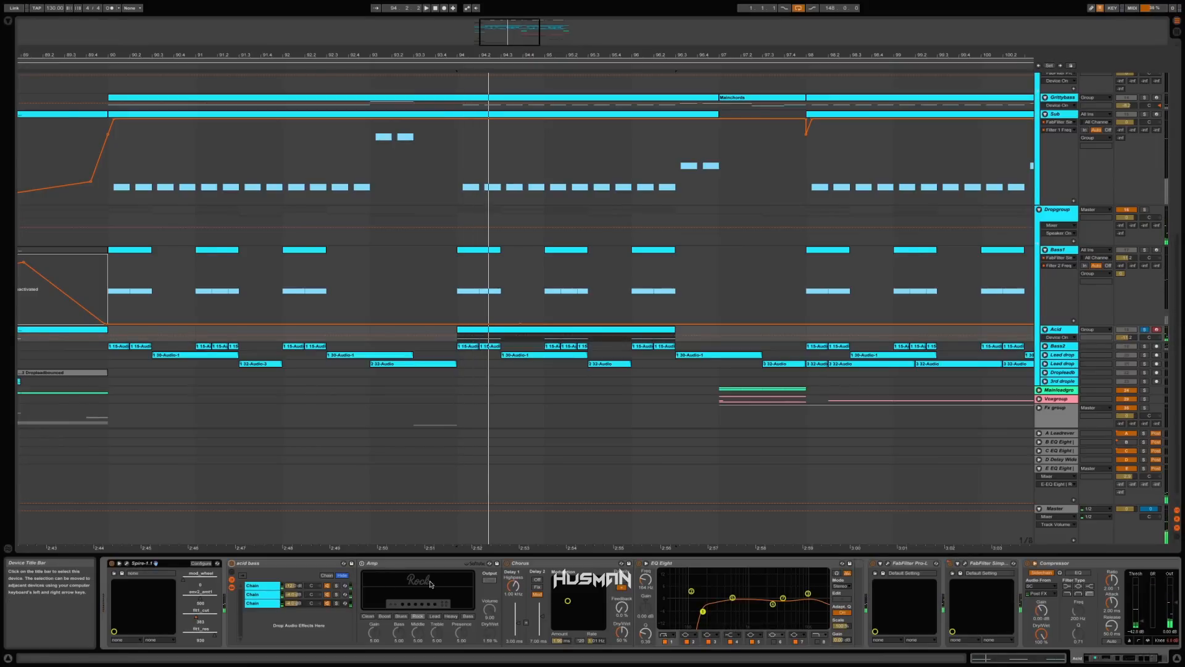
Delete the Amp from the Acid track's acid bass rack and collapse the rack
left_click(425, 567)
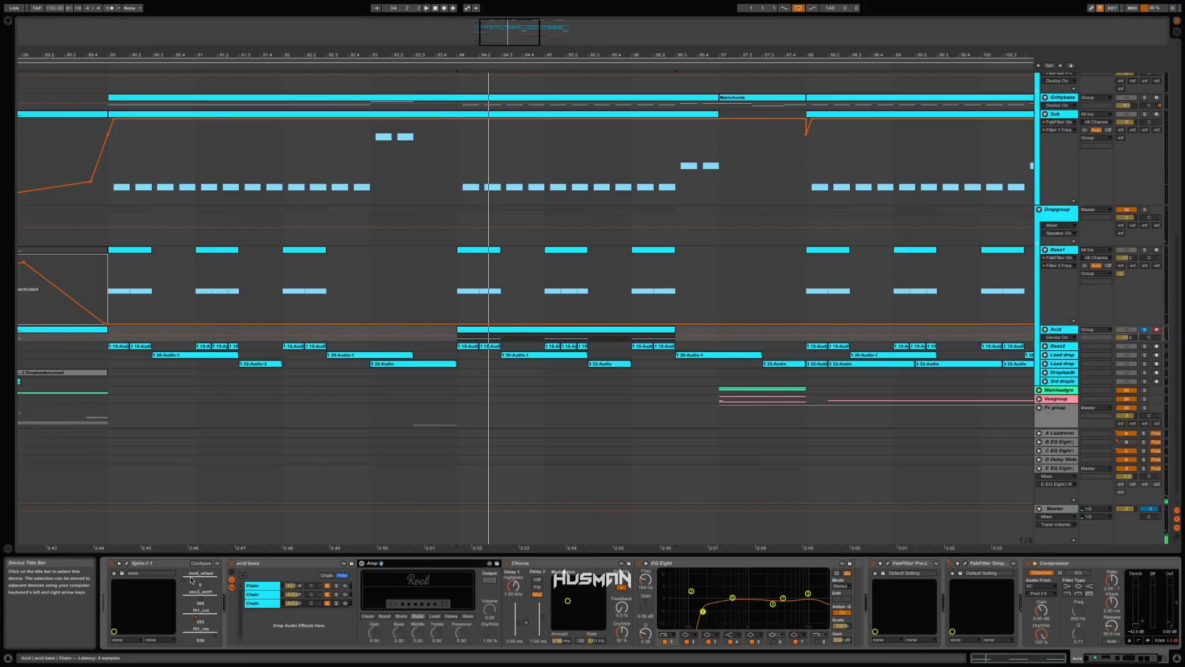
key("Delete")
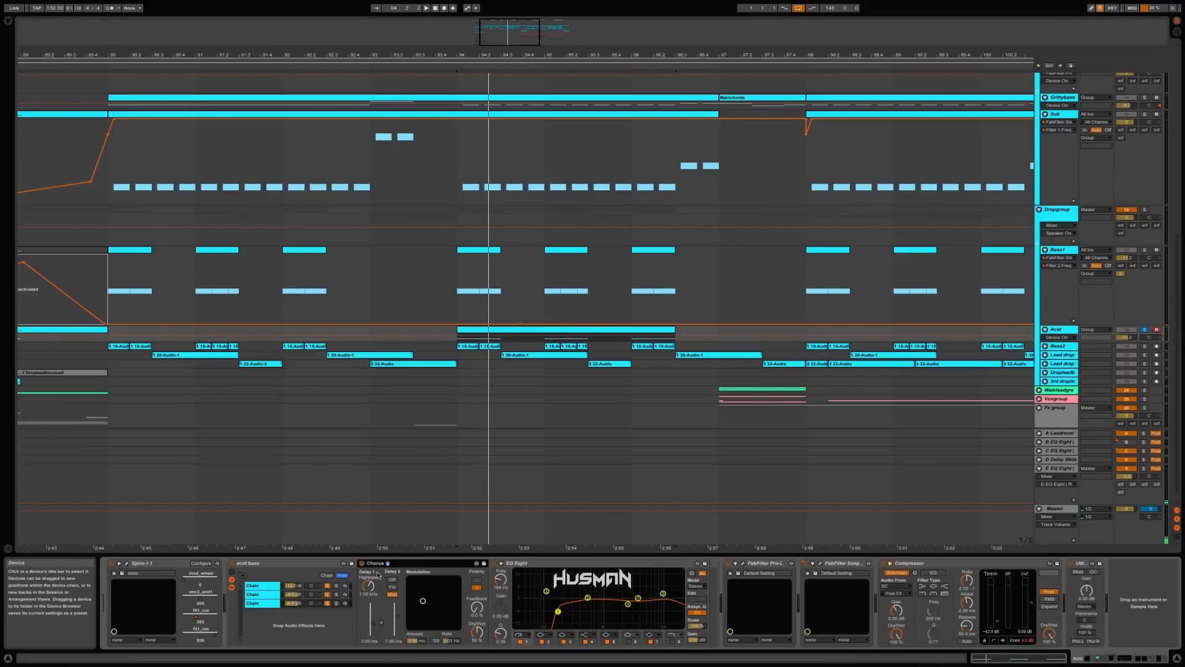
double_click(266, 566)
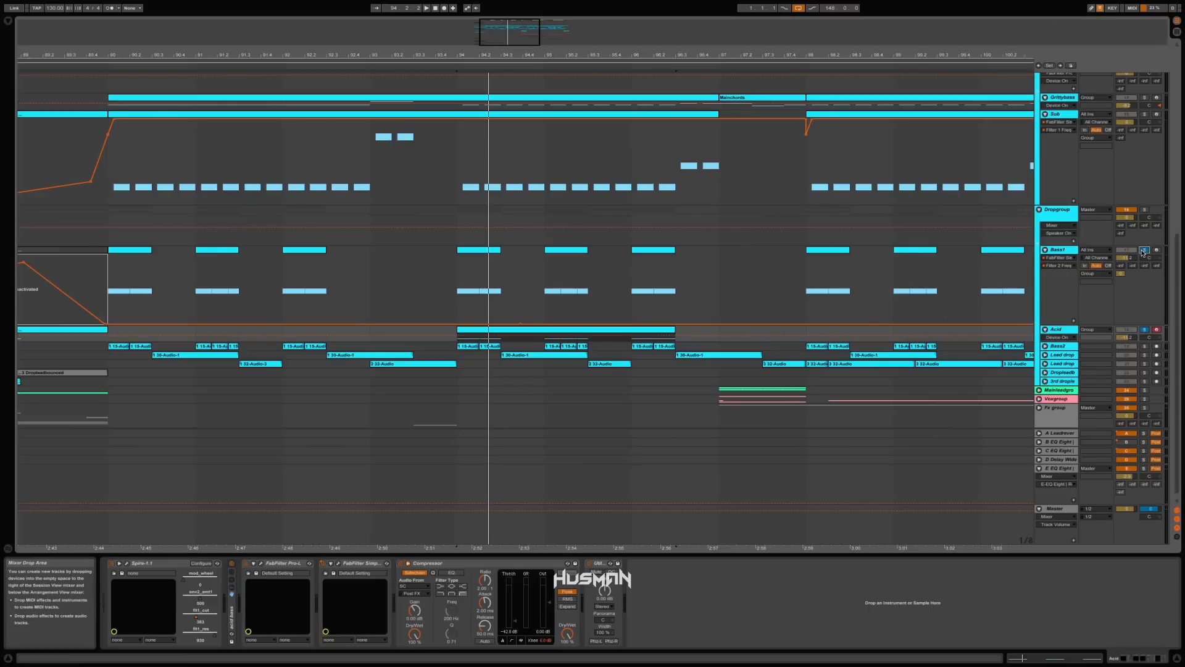
Solo Bass1 together with Acid and play both briefly from bar 94
left_click(457, 311)
key("space")
key("space")
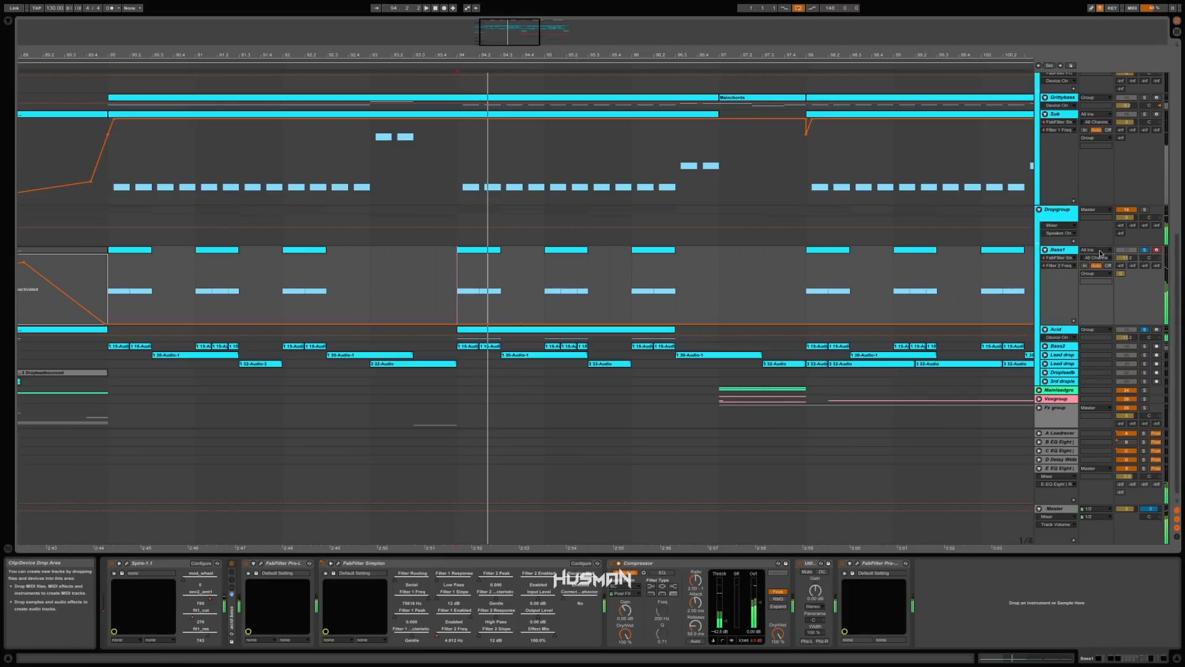
Show the bend wheel of Spire on Bass1 and Acid, close the synth, and play both tracks together
left_click(126, 564)
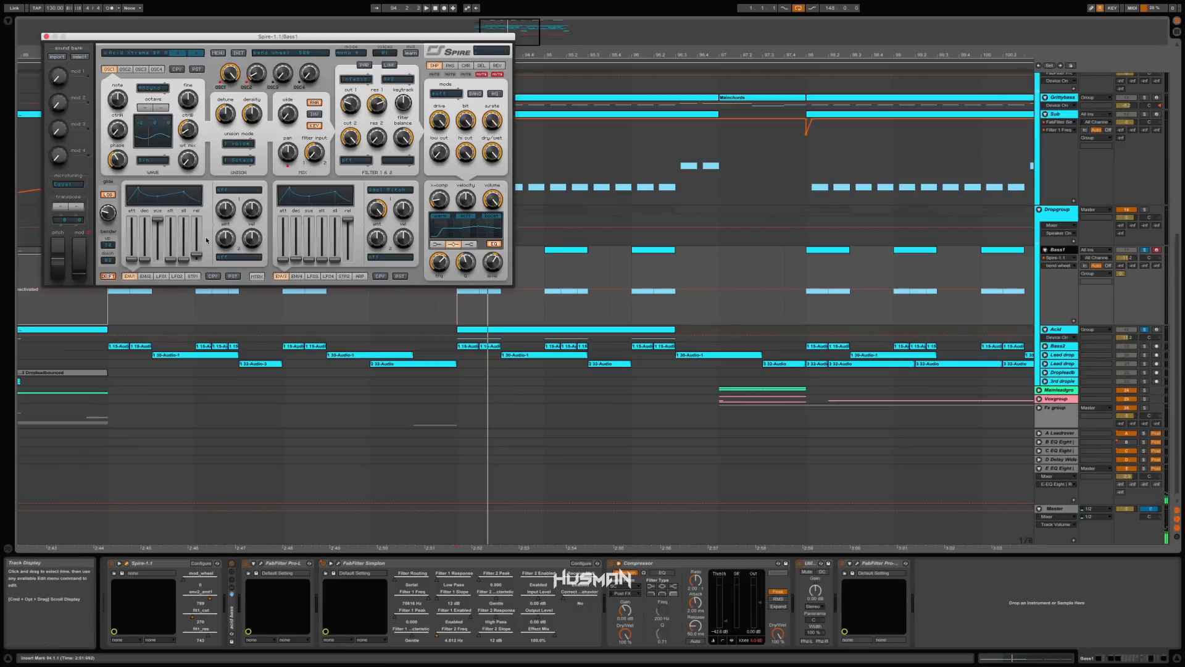
left_click(1064, 329)
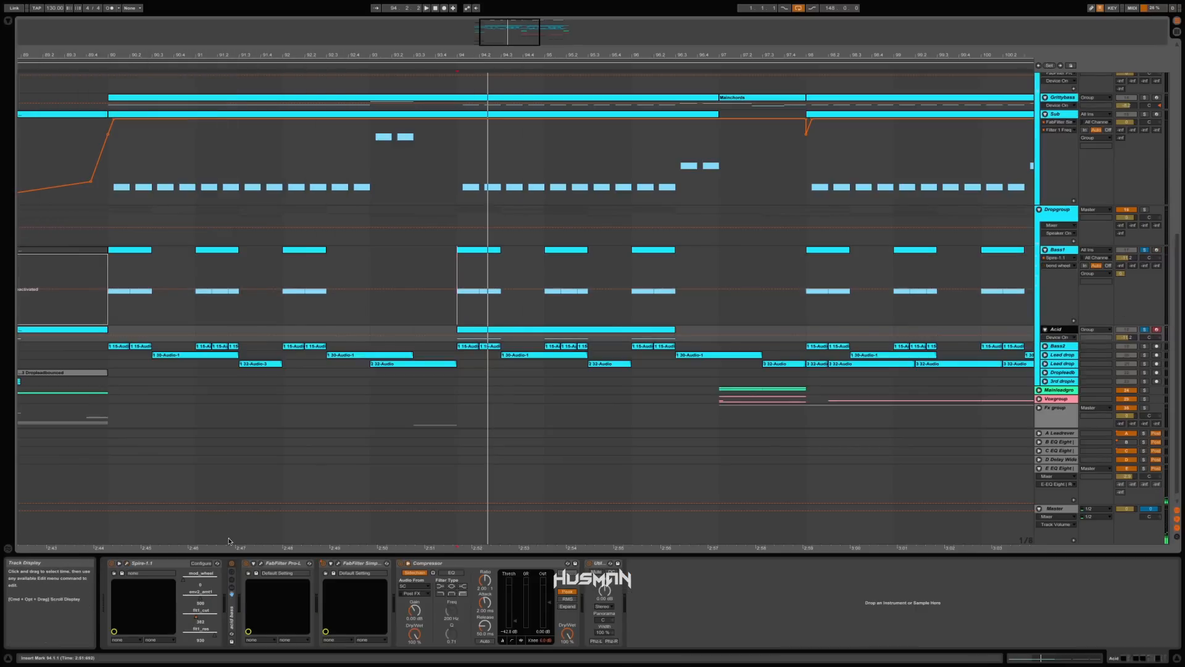
left_click(126, 563)
left_click(53, 266)
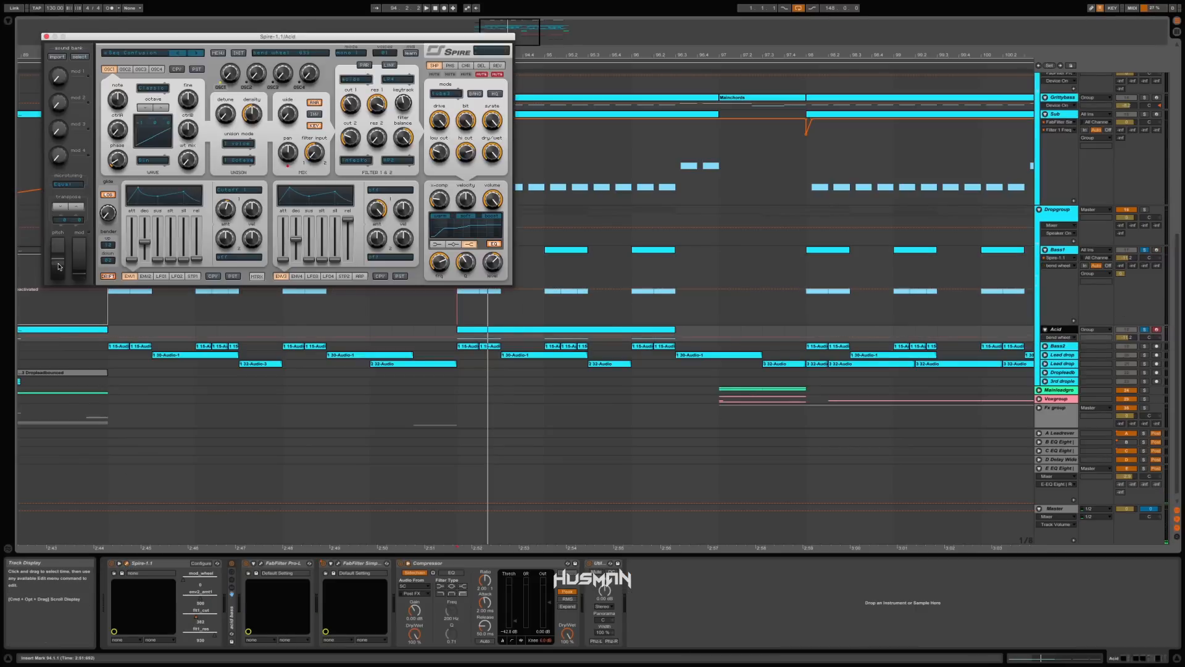
left_click(47, 37)
key("space")
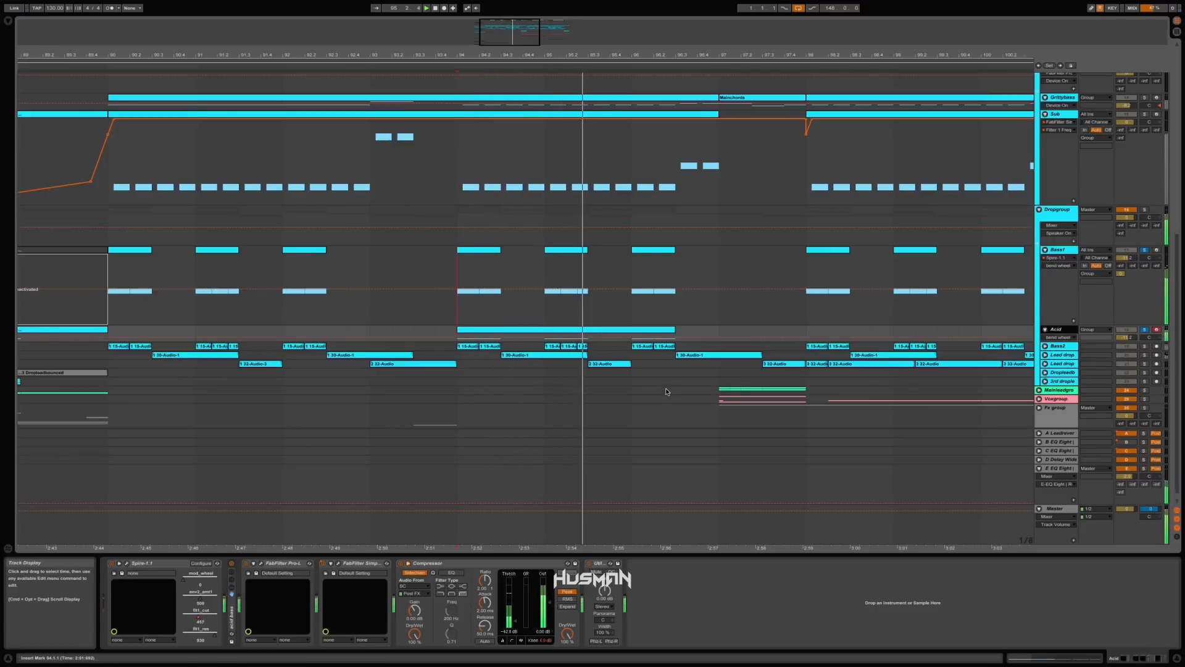
key("space")
Solo and unfold the Bass2 track and select its first audio clip at bar 90 for a closer look
left_click_drag(492, 56, 608, 22)
left_click(415, 346)
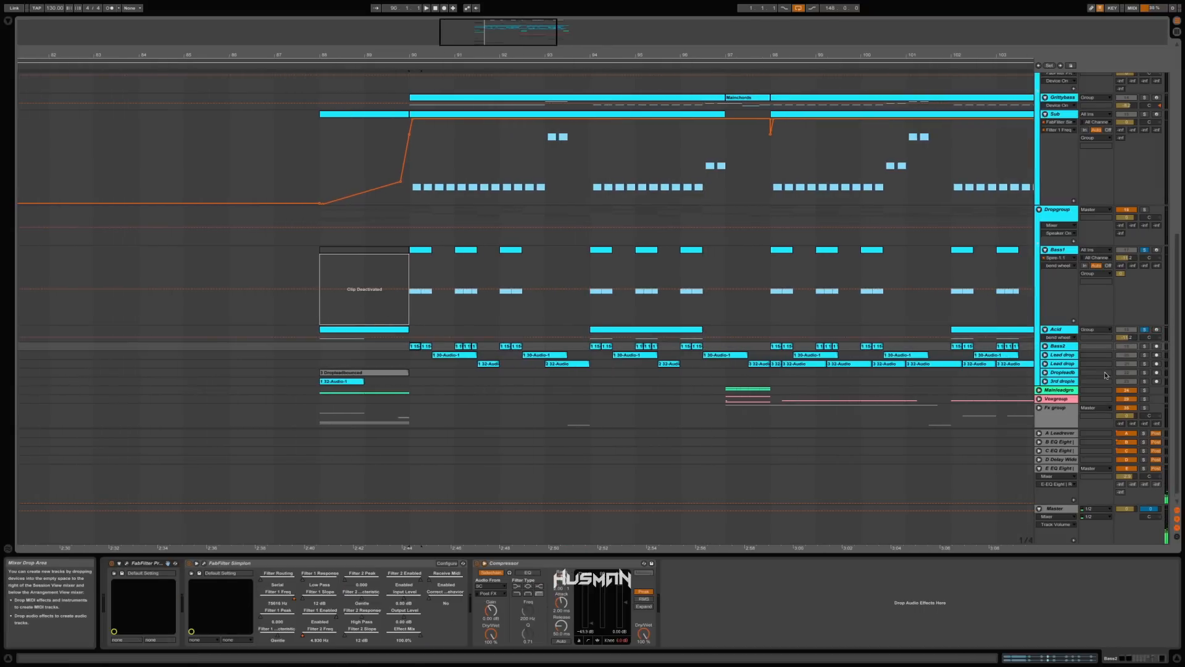
left_click(1143, 346)
left_click(1045, 346)
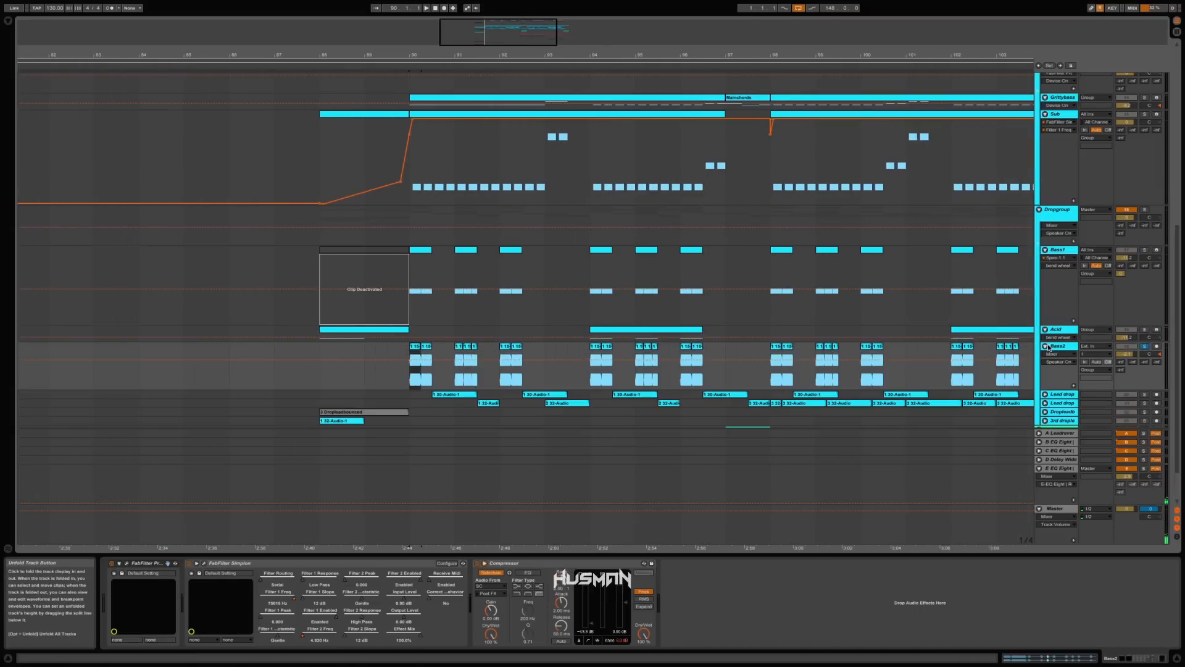
left_click(416, 346)
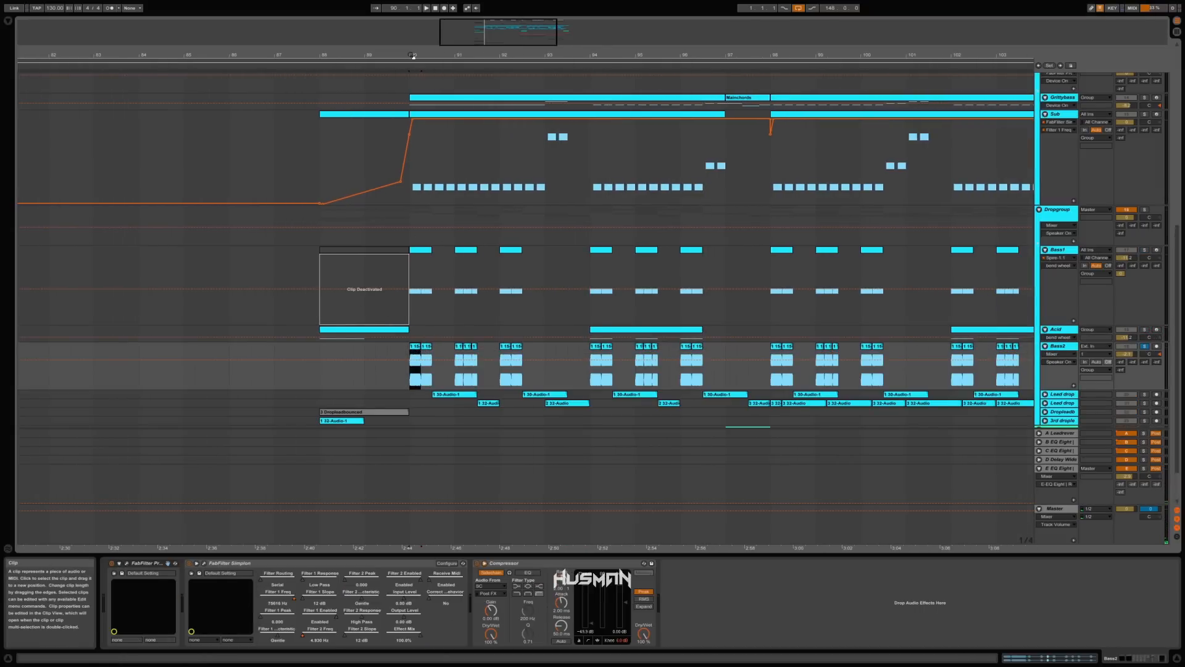
mouse_move(404, 56)
left_mouse_down()
mouse_move(404, 92)
mouse_move(388, 65)
left_mouse_up()
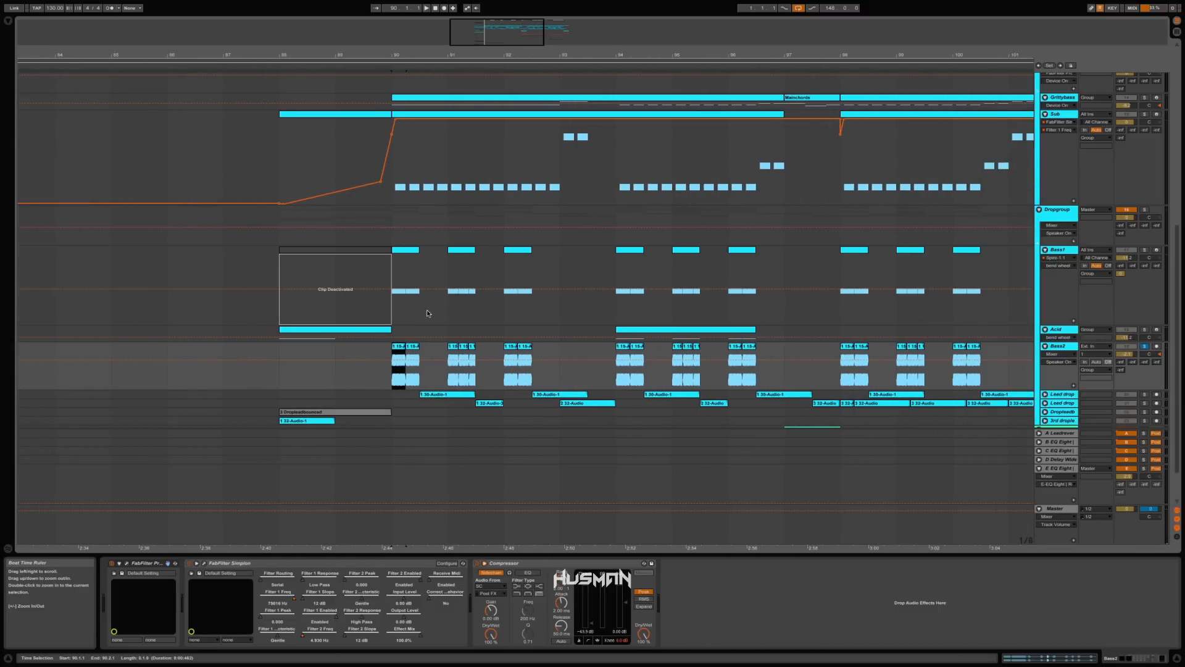
left_click(402, 348)
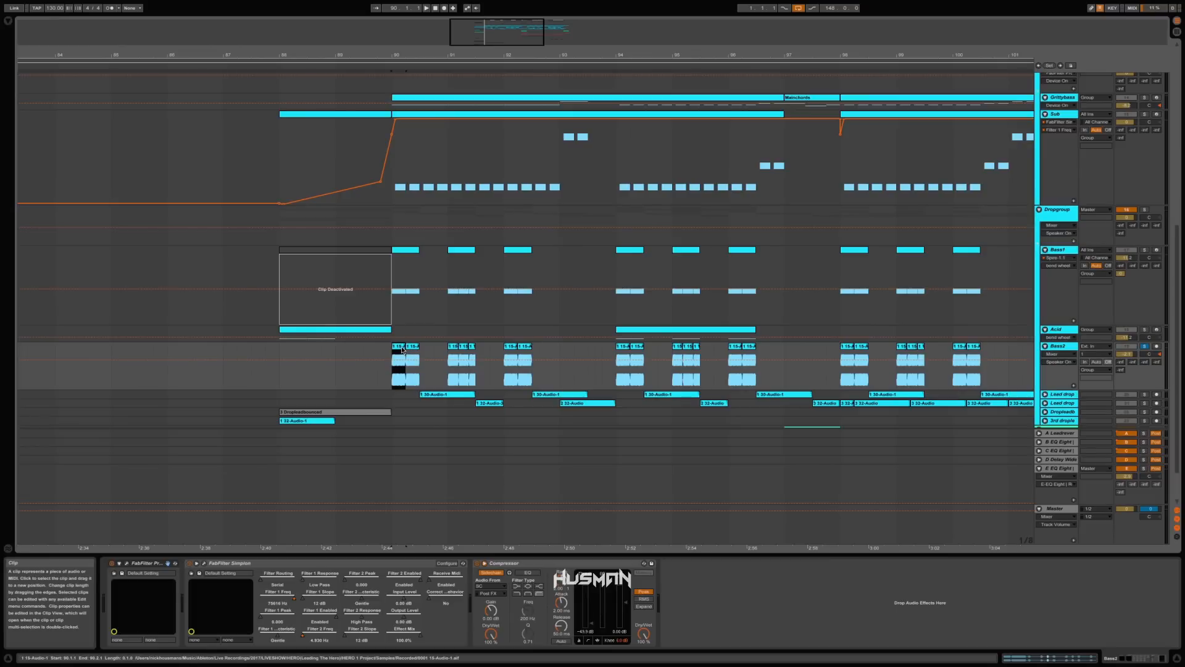
left_click_drag(396, 45, 391, 49)
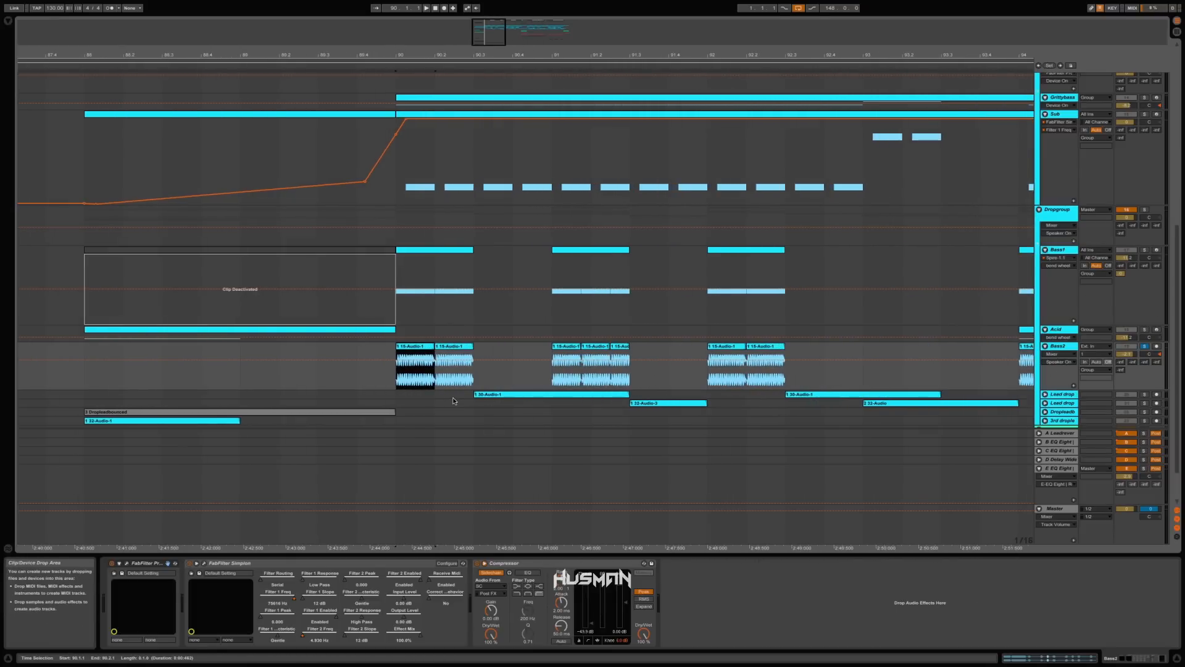
Play Bass2 from bar 90 and again from bar 94, then return the playback position to bar 90
key("space")
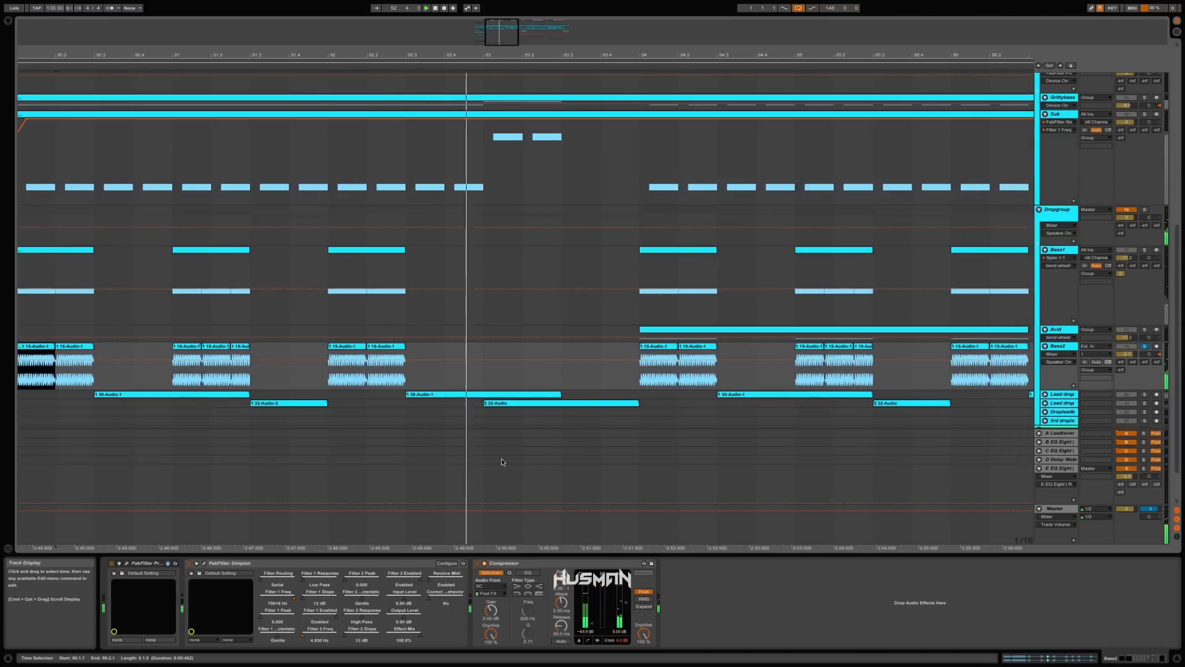
left_click(641, 378)
left_click_drag(628, 55, 524, 19)
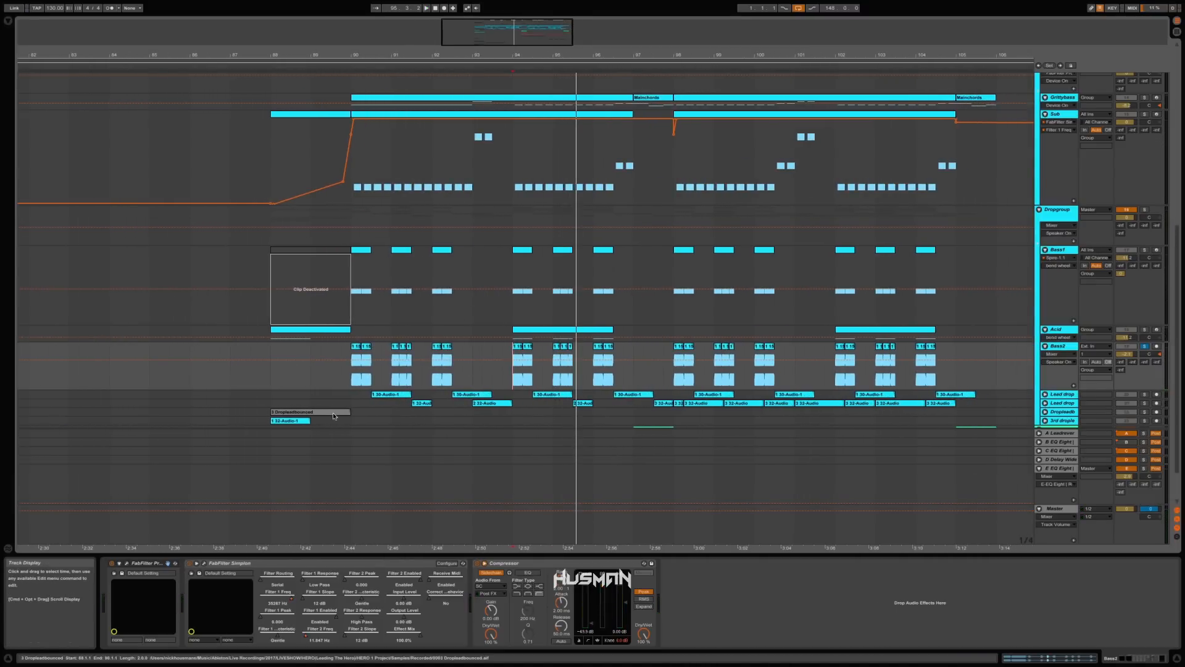
key("space")
left_click(351, 368)
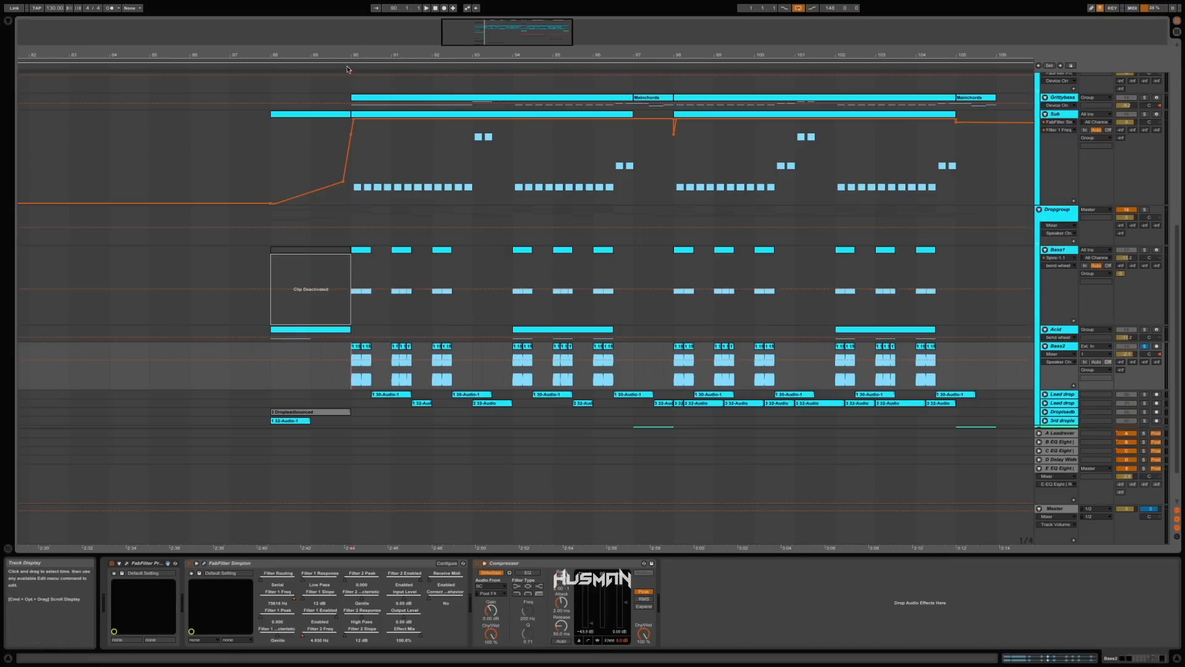
left_click_drag(345, 55, 356, 73)
left_click_drag(687, 54, 618, 26)
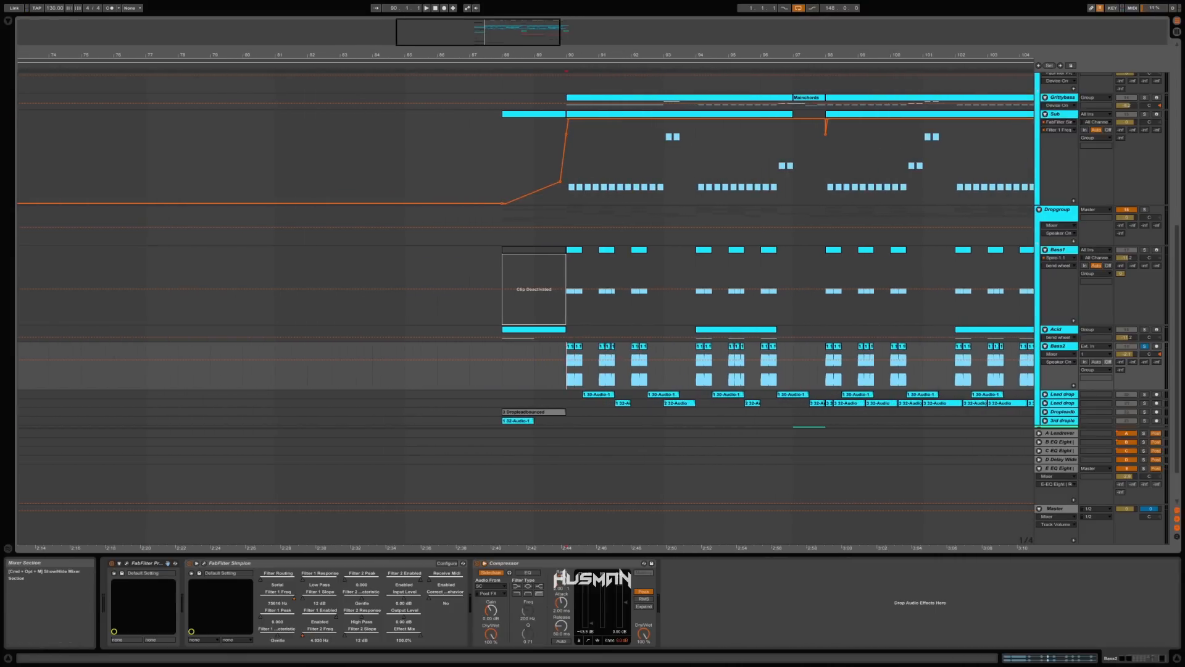
Solo Bass1 and Acid alongside Bass2 and play the three tracks together from bar 90
left_click(1144, 250)
key("space")
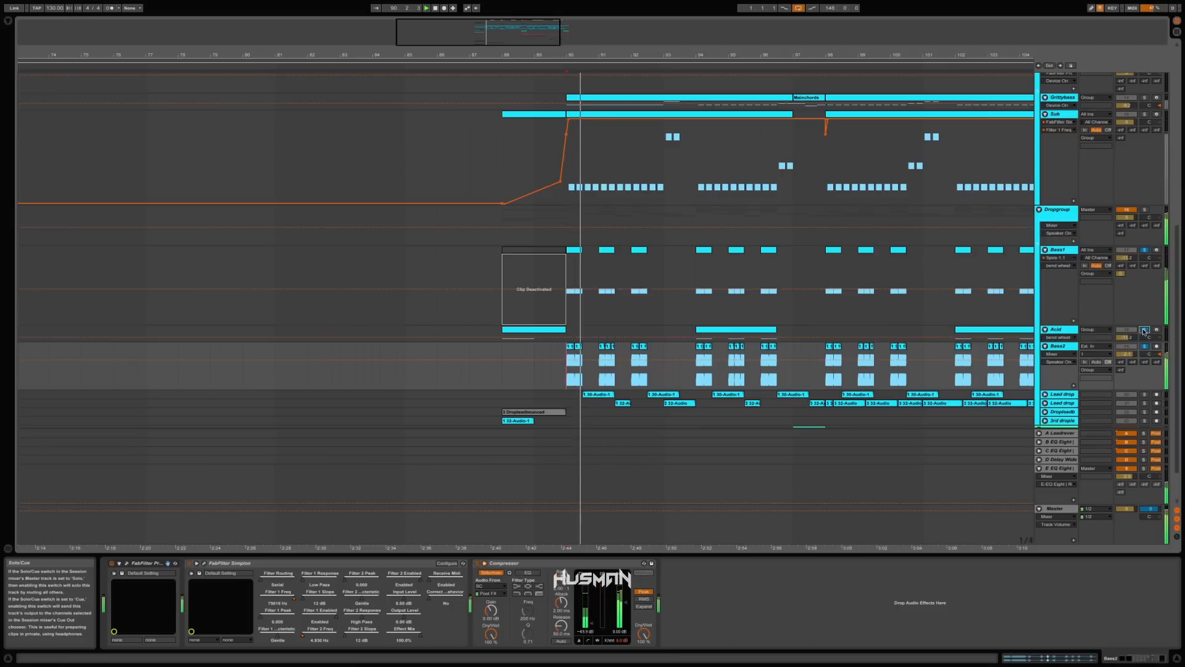
left_click(1060, 347)
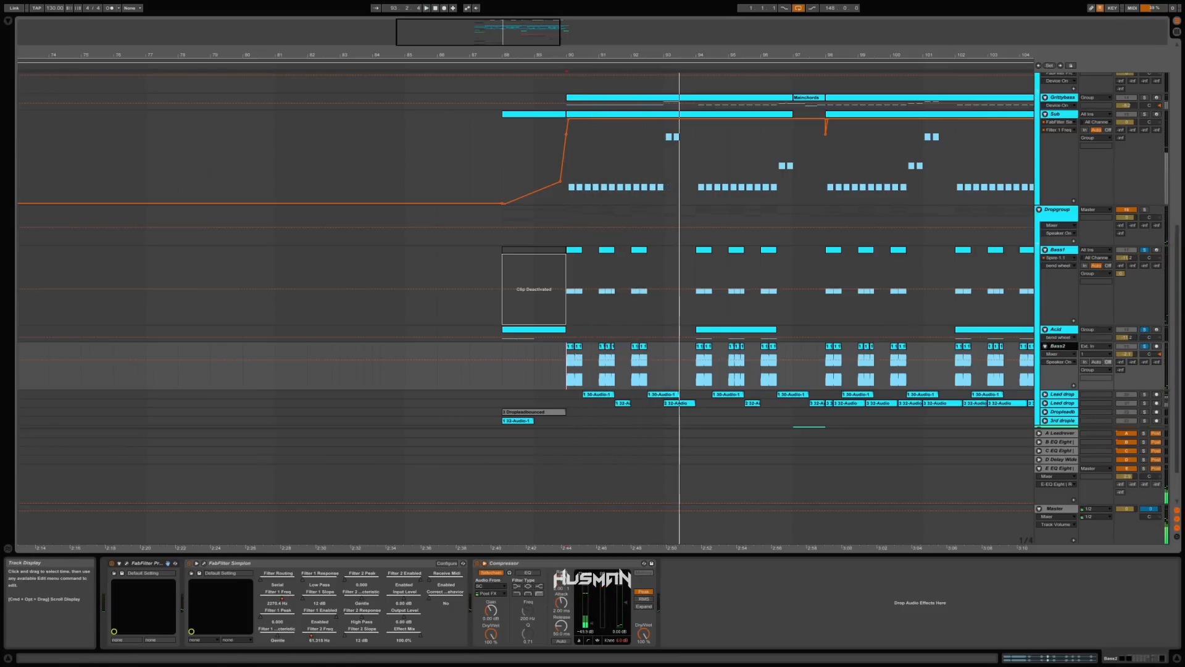
key("space")
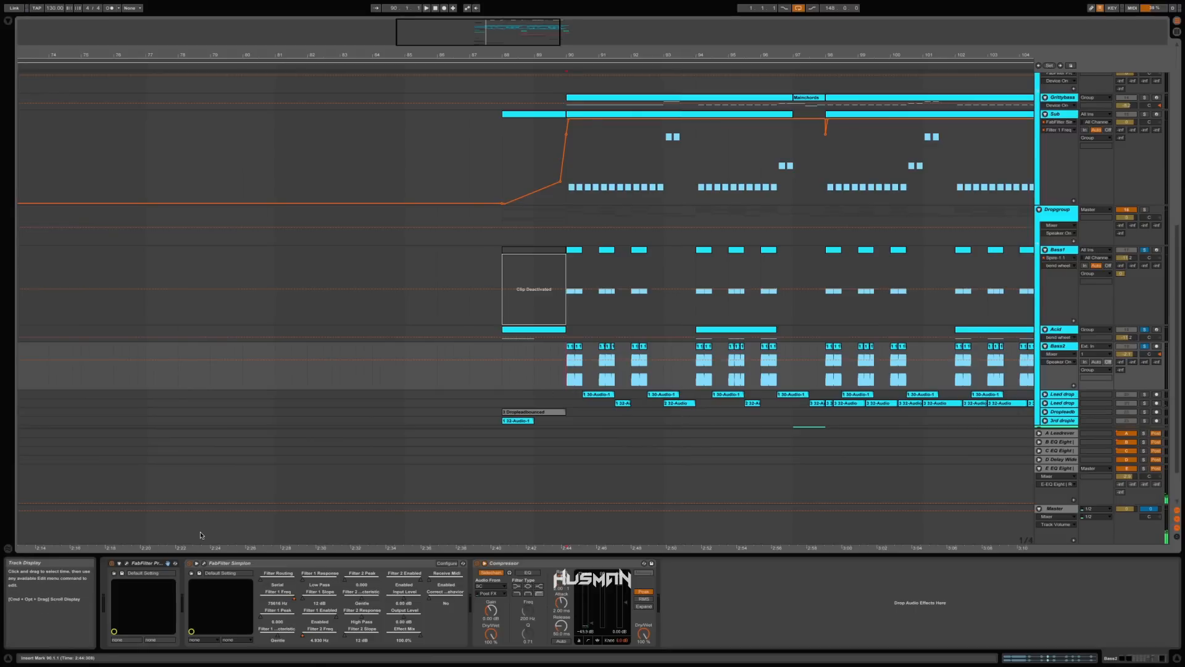
Show the FabFilter Pro-Q 2 curve on Bass2 and close the plug-in window
left_click(127, 563)
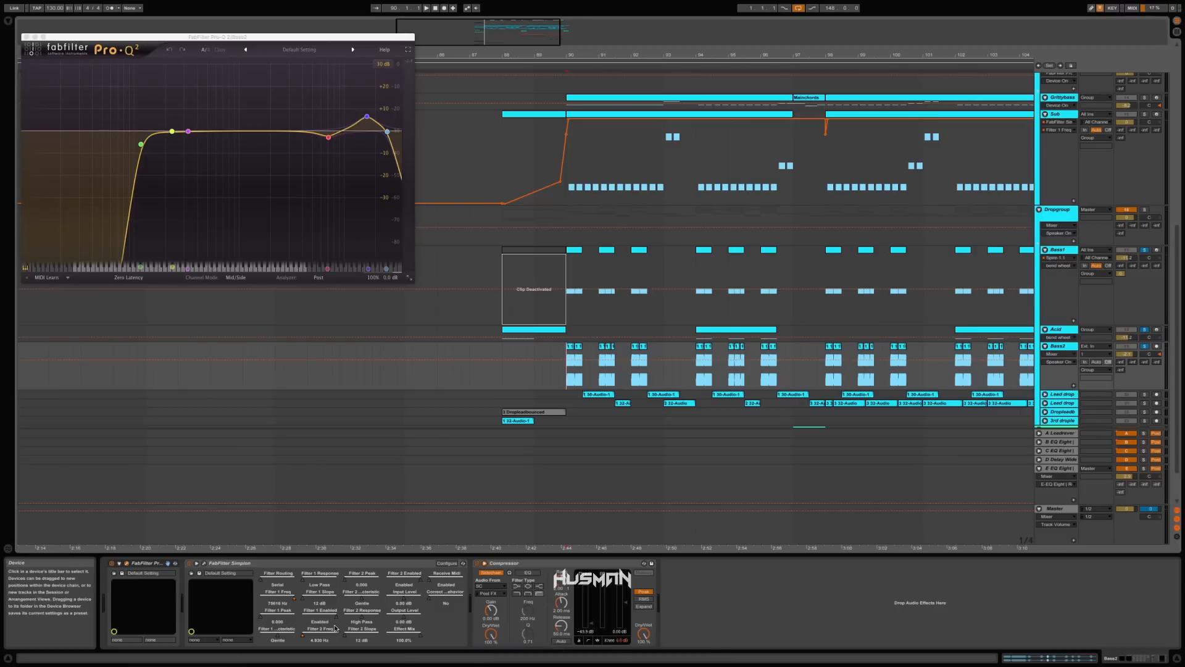
left_click(25, 38)
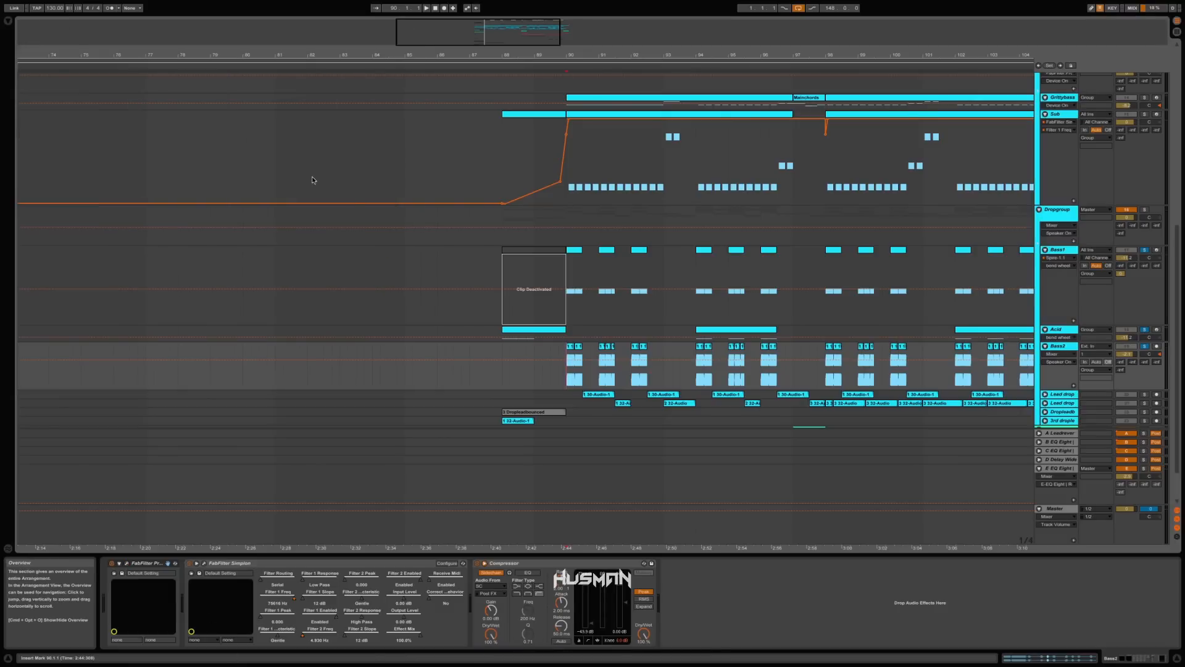
Add the Dropbassgr and Drums groups to the solo and play them with the bass layers from bar 90
scroll(690, 428, "down", 2)
scroll(690, 428, "right", 3)
left_click_drag(477, 55, 477, 108)
scroll(464, 345, "right", 3)
scroll(679, 309, "up", 5)
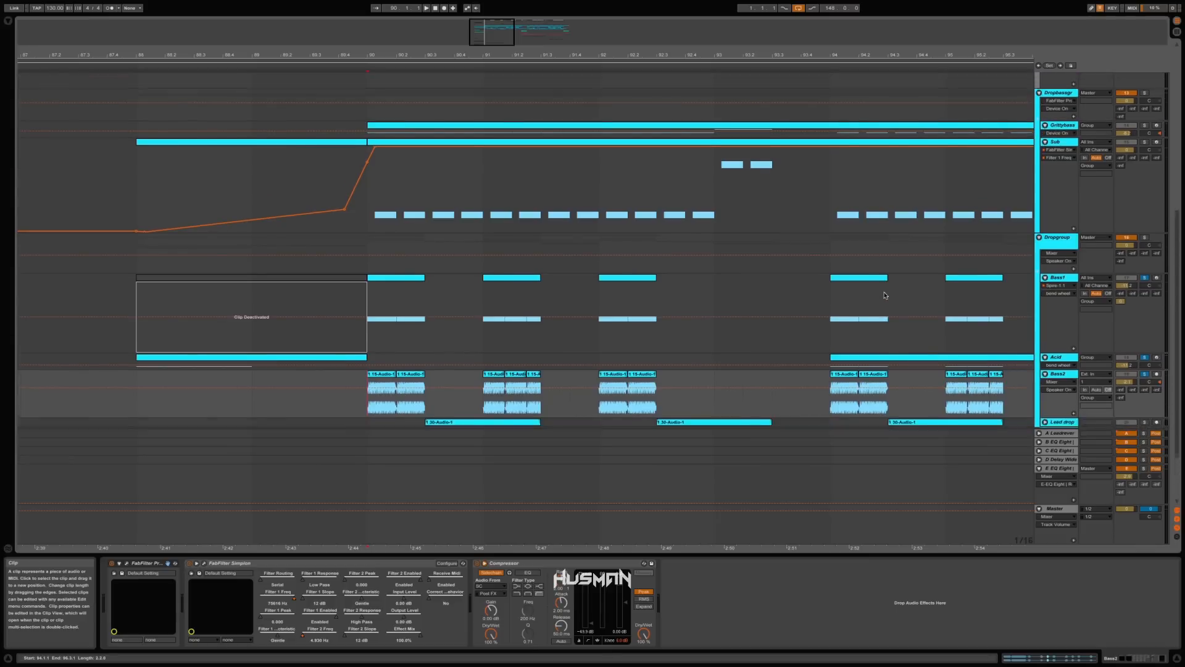
scroll(1122, 235, "up", 2)
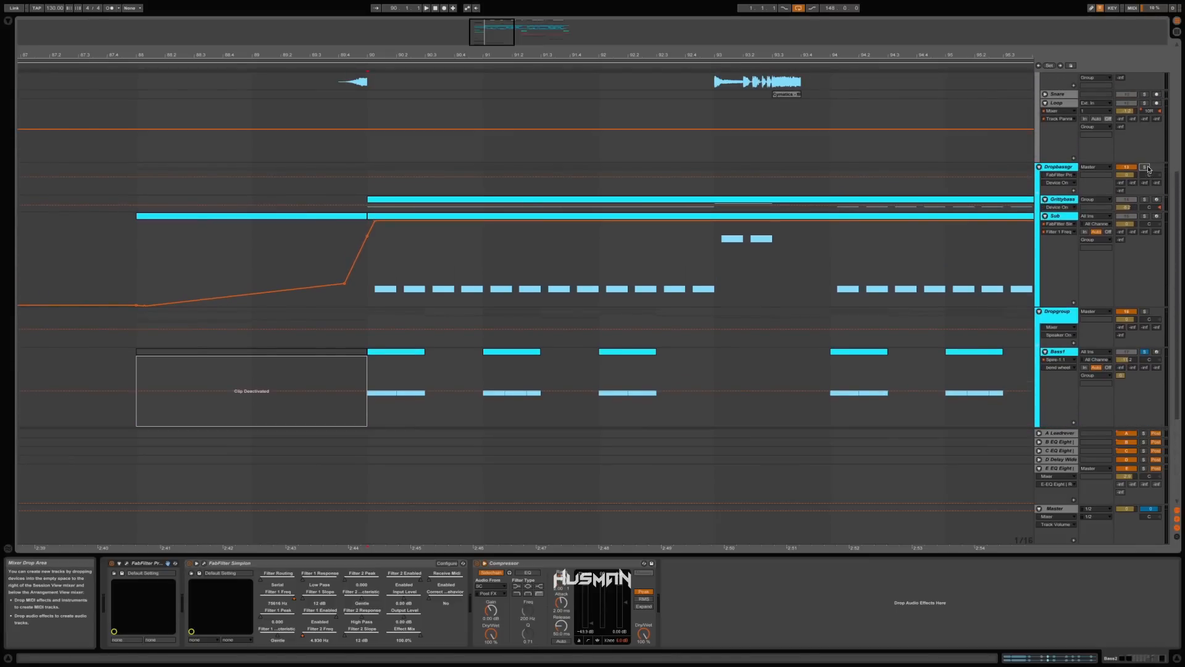
left_click(1145, 167)
scroll(1148, 171, "up", 8)
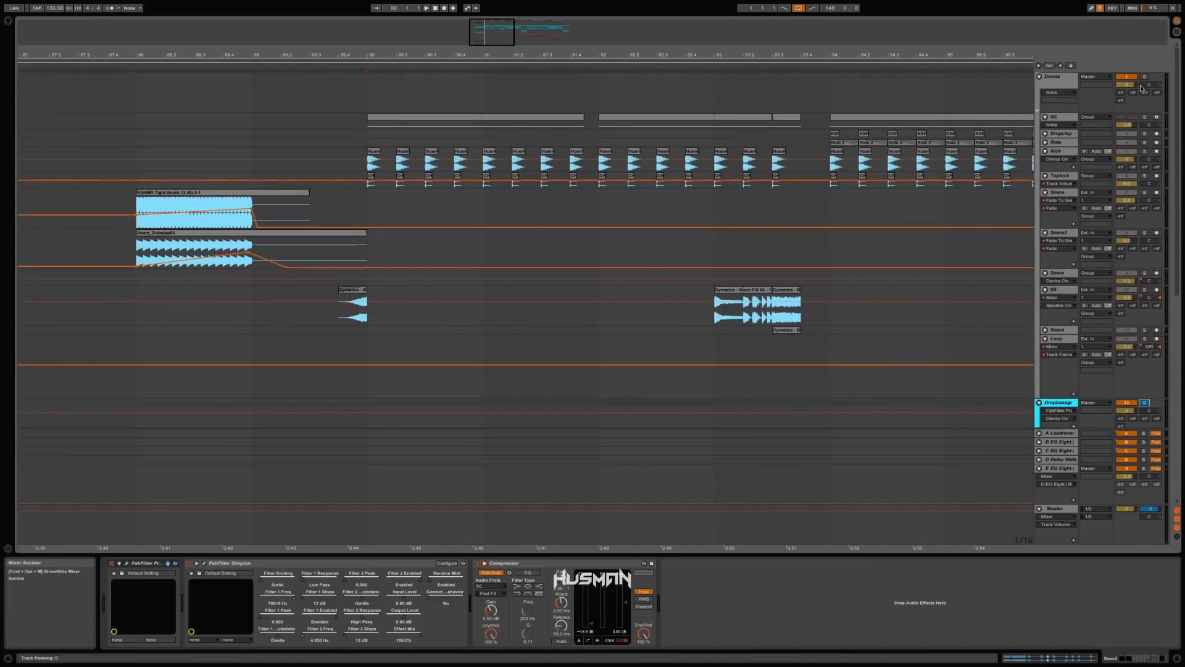
left_click(1144, 77)
left_click(363, 136)
key("space")
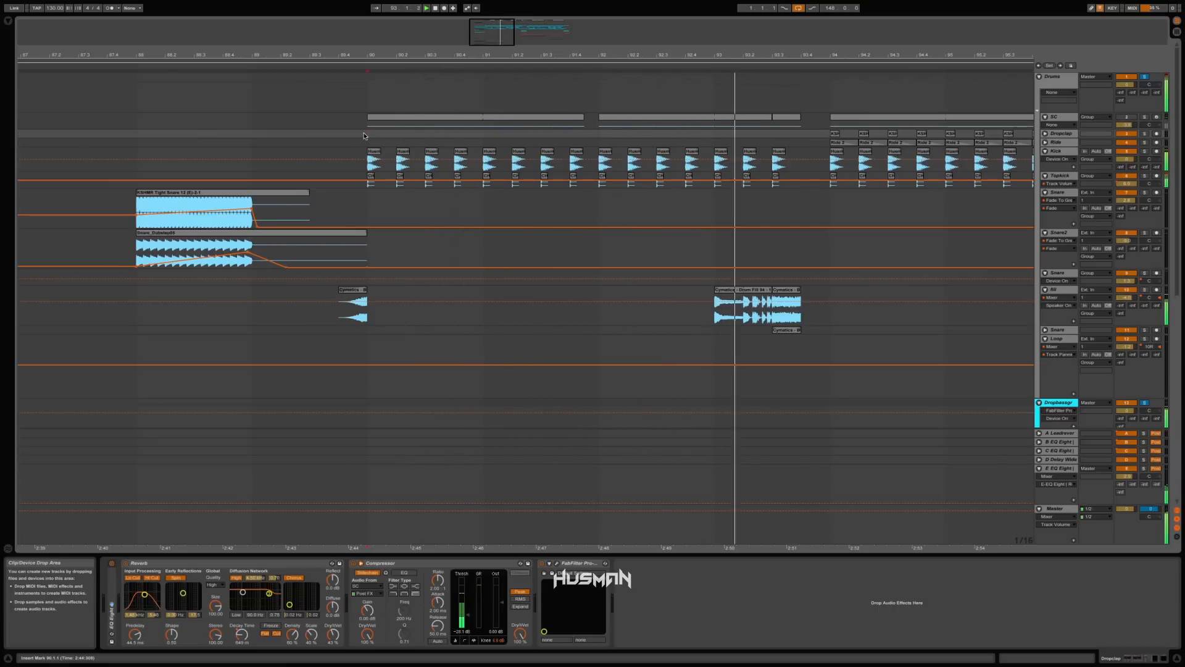
Stop playback and show the device chains of Bass2, Bass1 and return track E
scroll(364, 135, "down", 10)
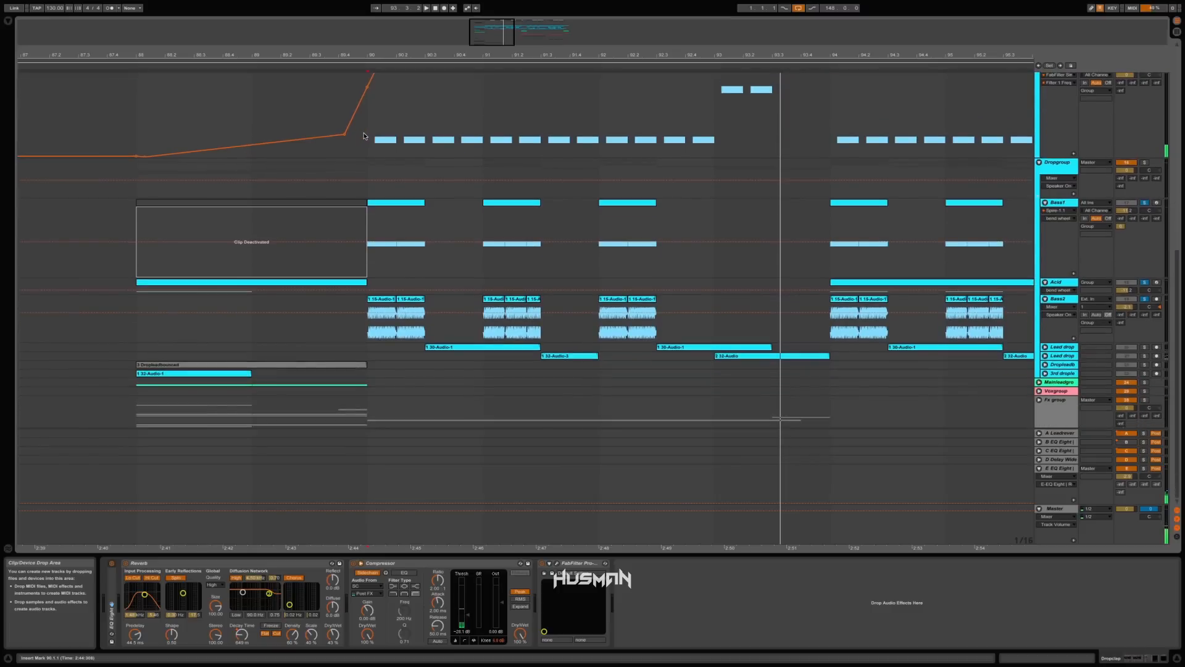
left_click(1060, 302)
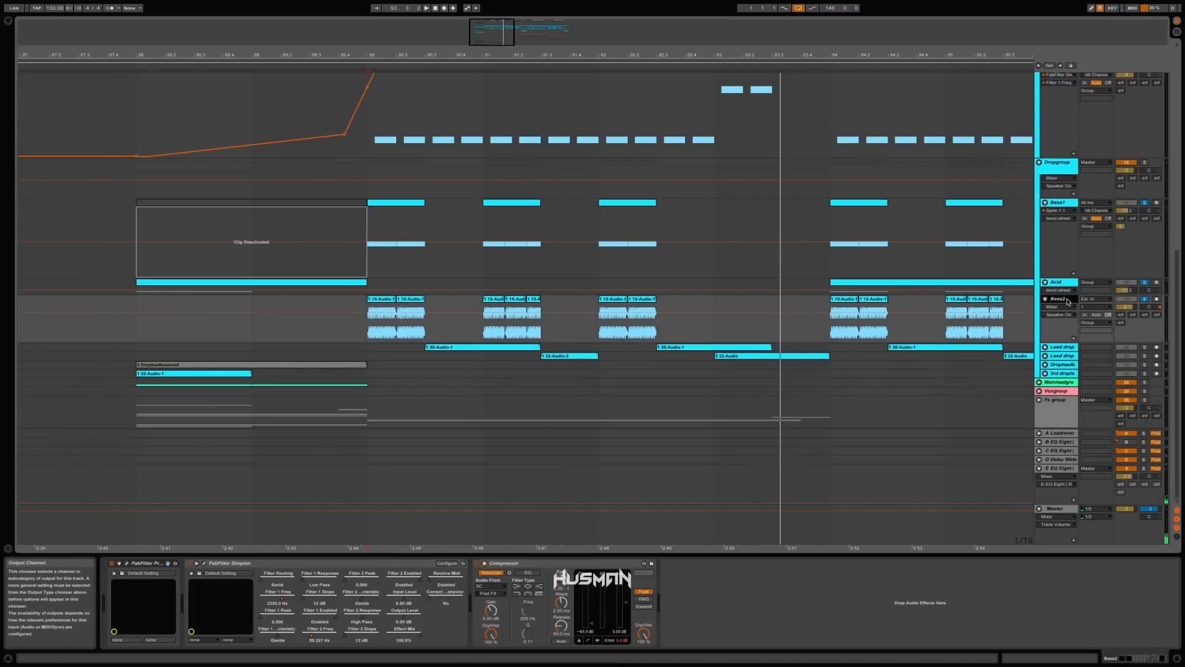
left_click(1059, 203)
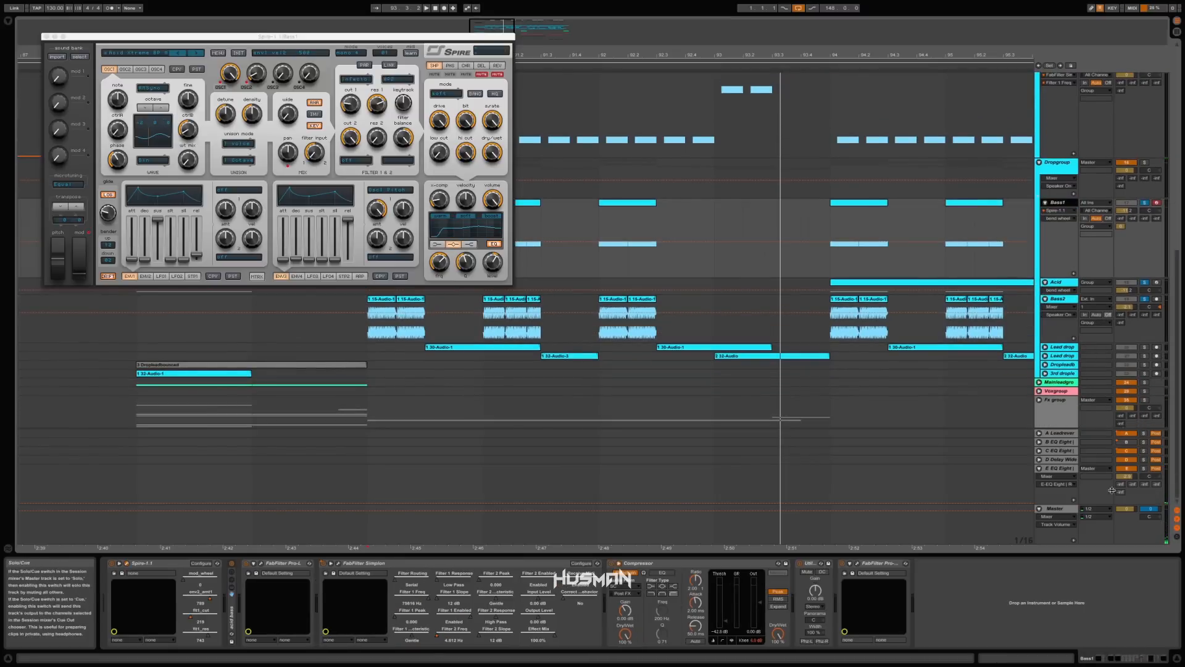
left_click(1063, 468)
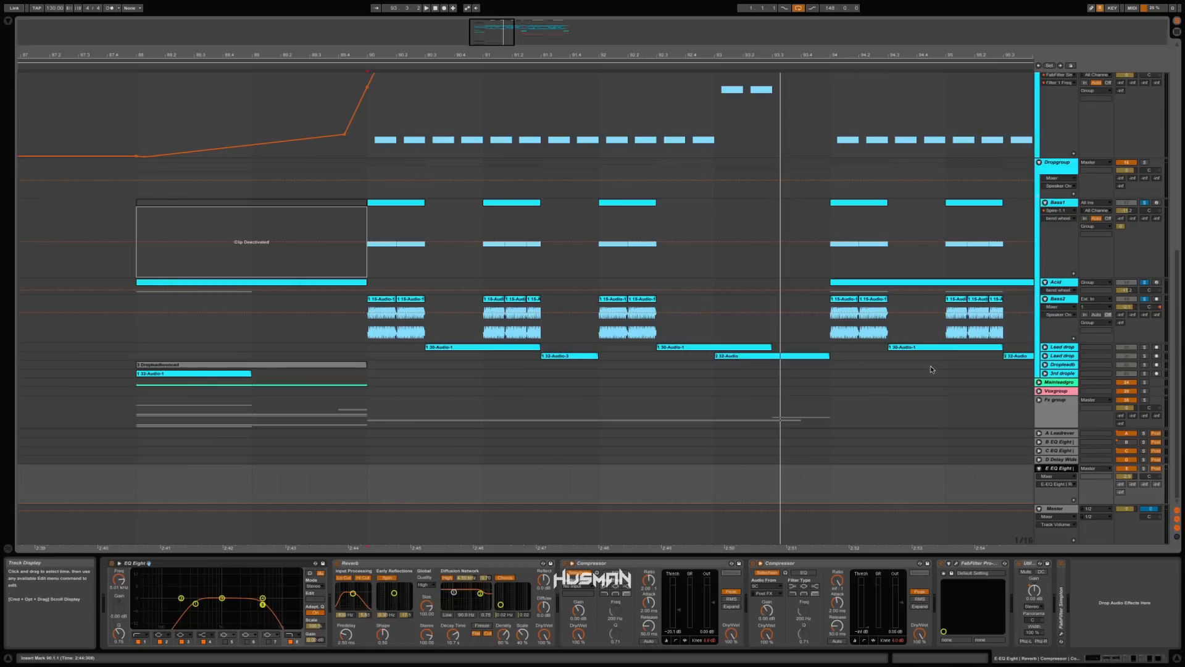
Solo only Bass1, then examine return track E's effects, including its FabFilter Pro-Q 2 curve
left_click(1146, 202)
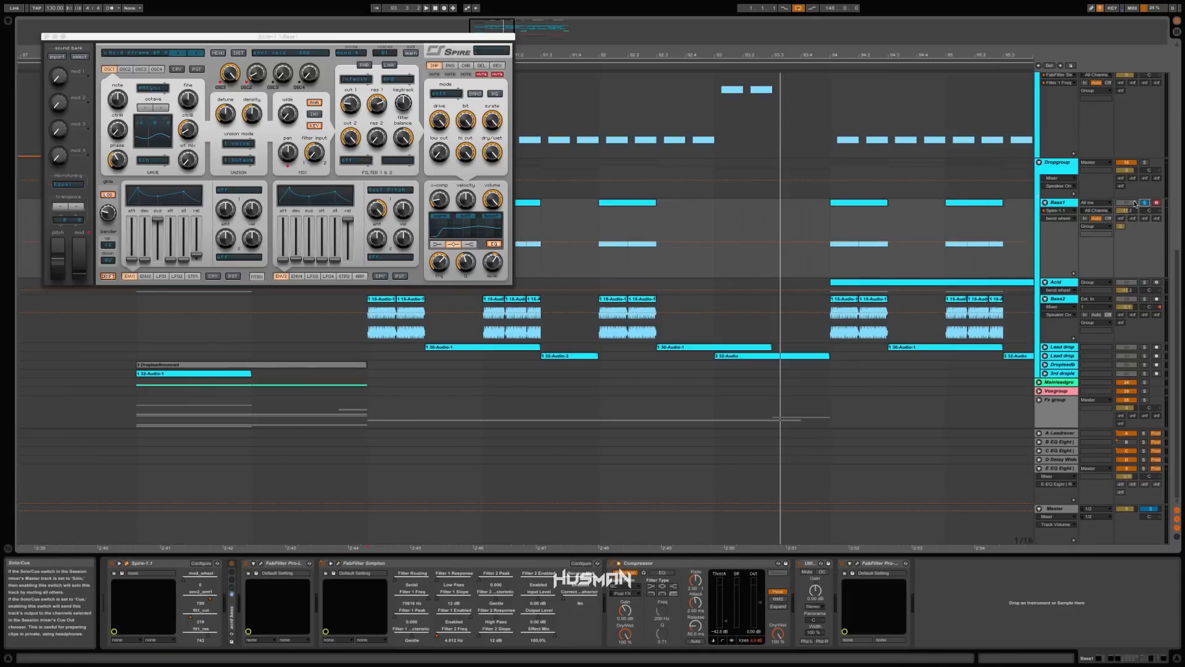
left_click(536, 202)
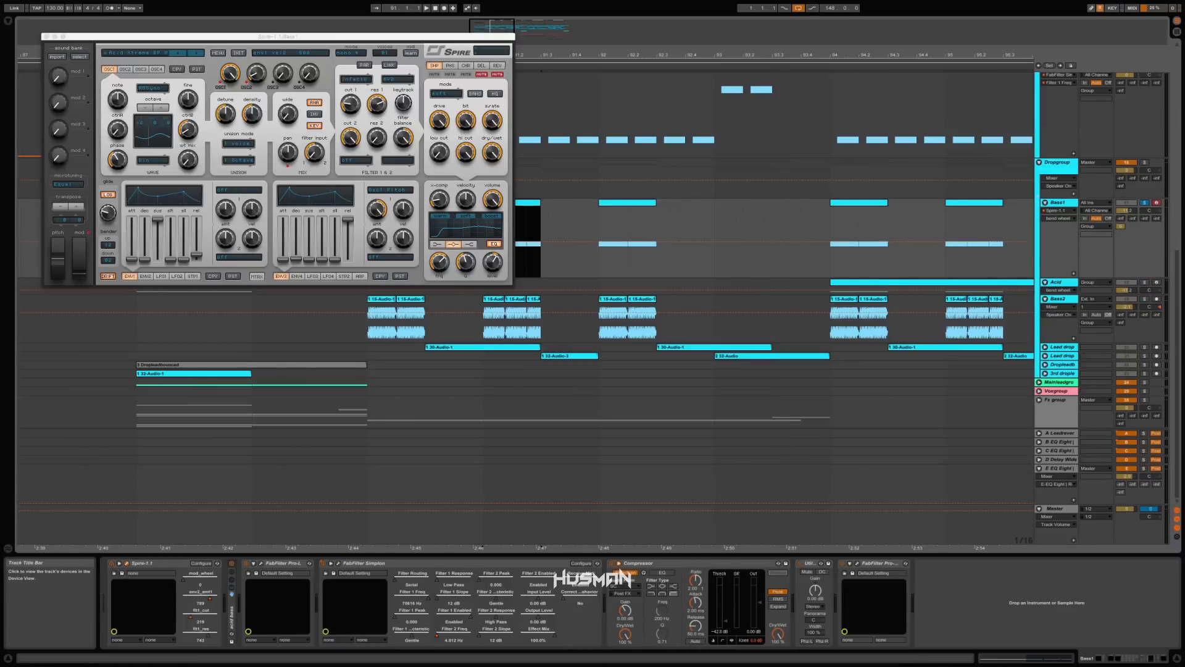
left_click(1057, 468)
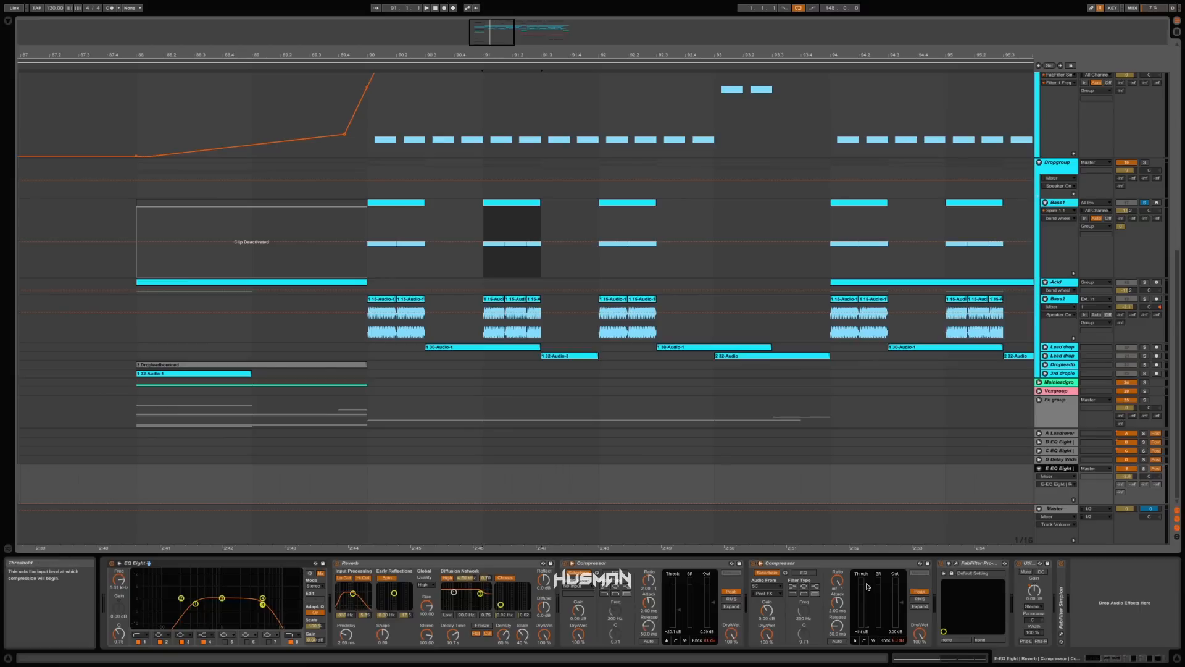
left_click(960, 562)
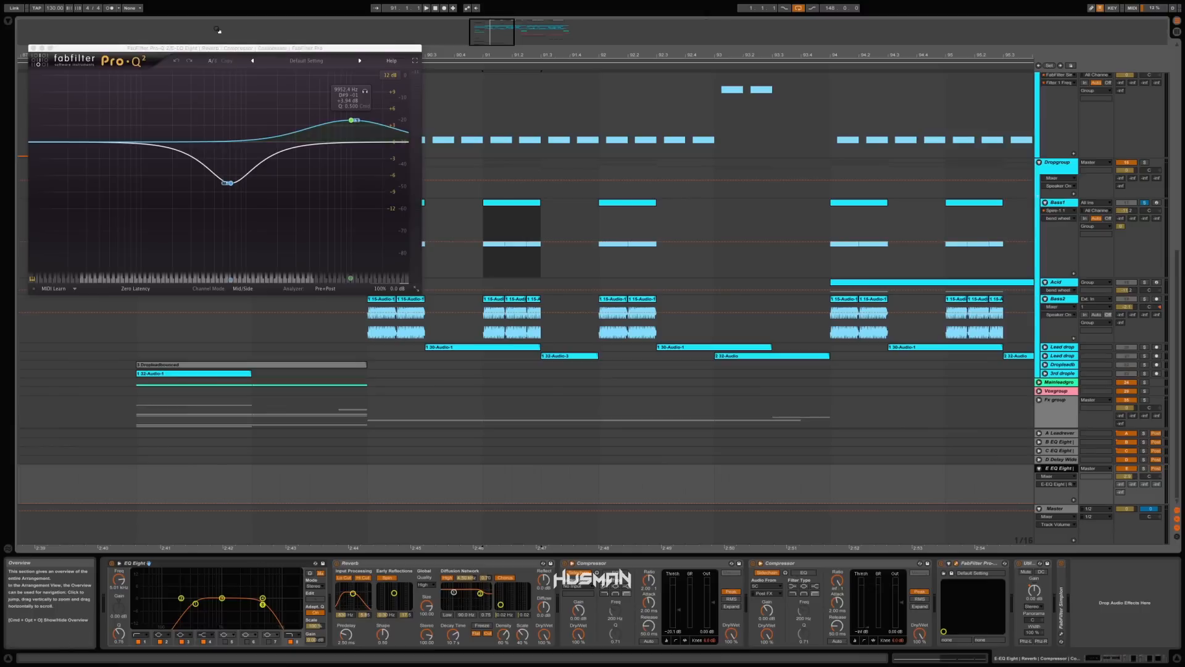
left_click(34, 47)
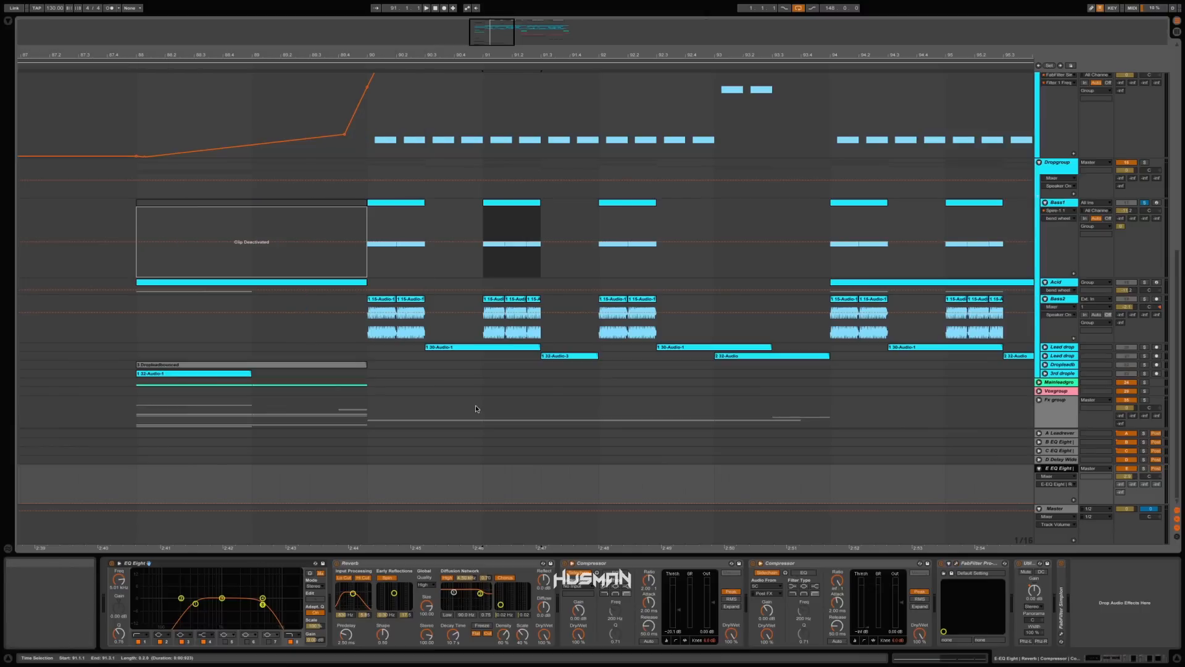
Solo and unfold the first Lead drop track and select its first audio clip in bar 90
left_click(356, 346)
left_click(442, 354)
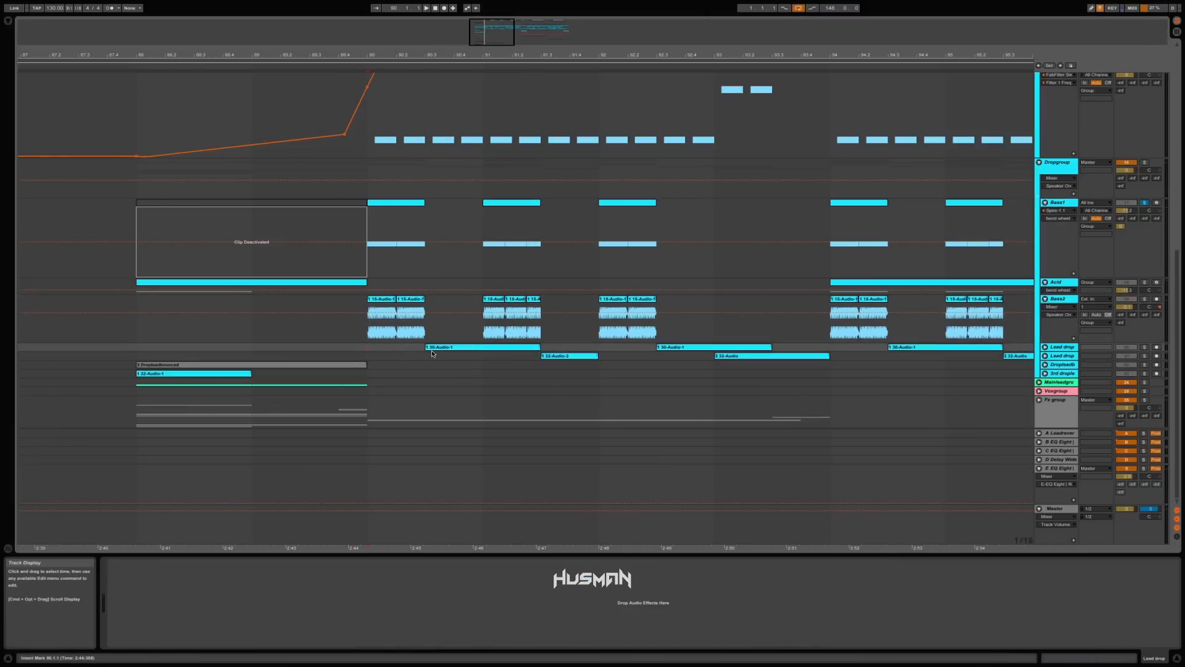
left_click(1053, 346)
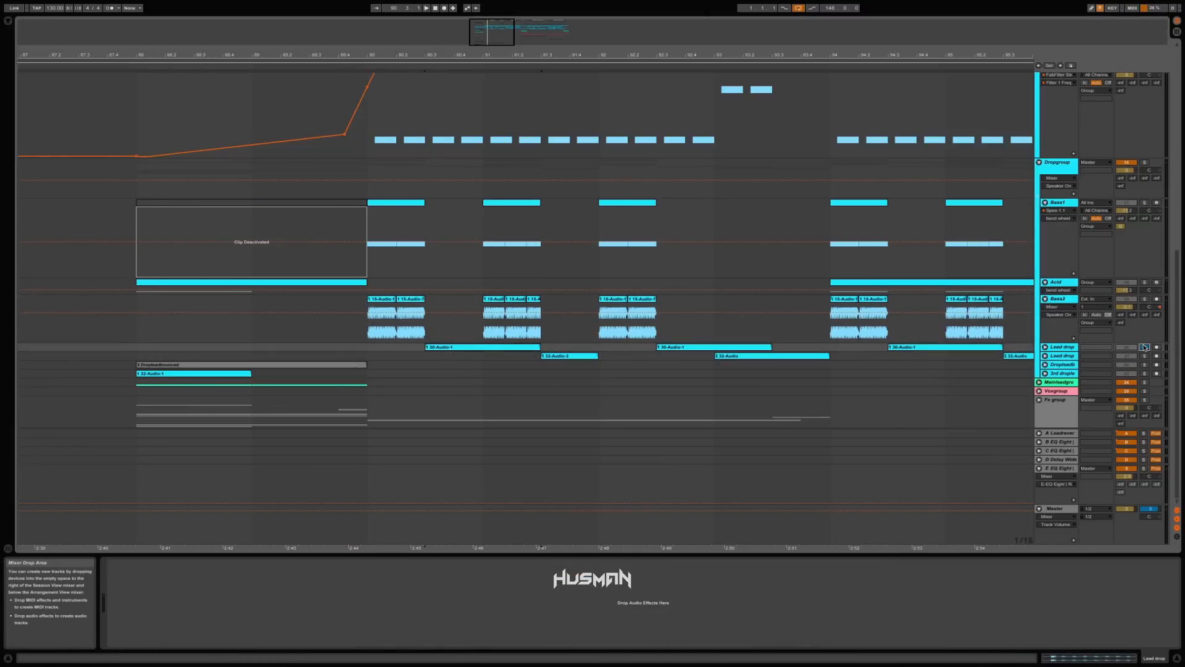
left_click(1045, 347)
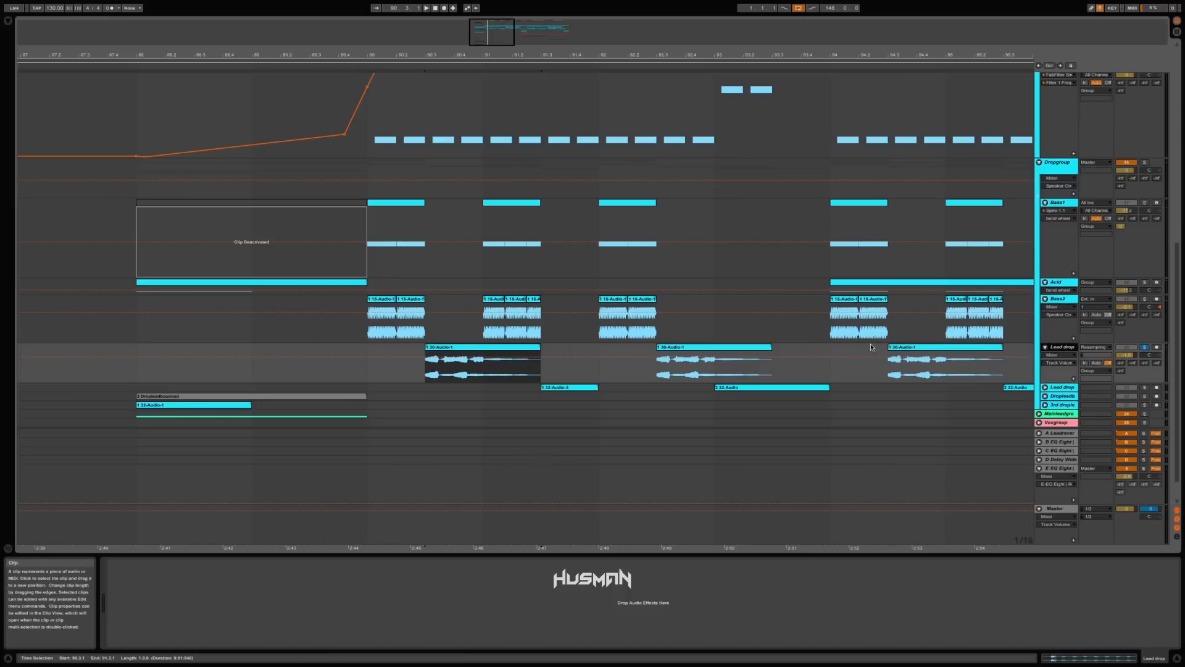
left_click(479, 349)
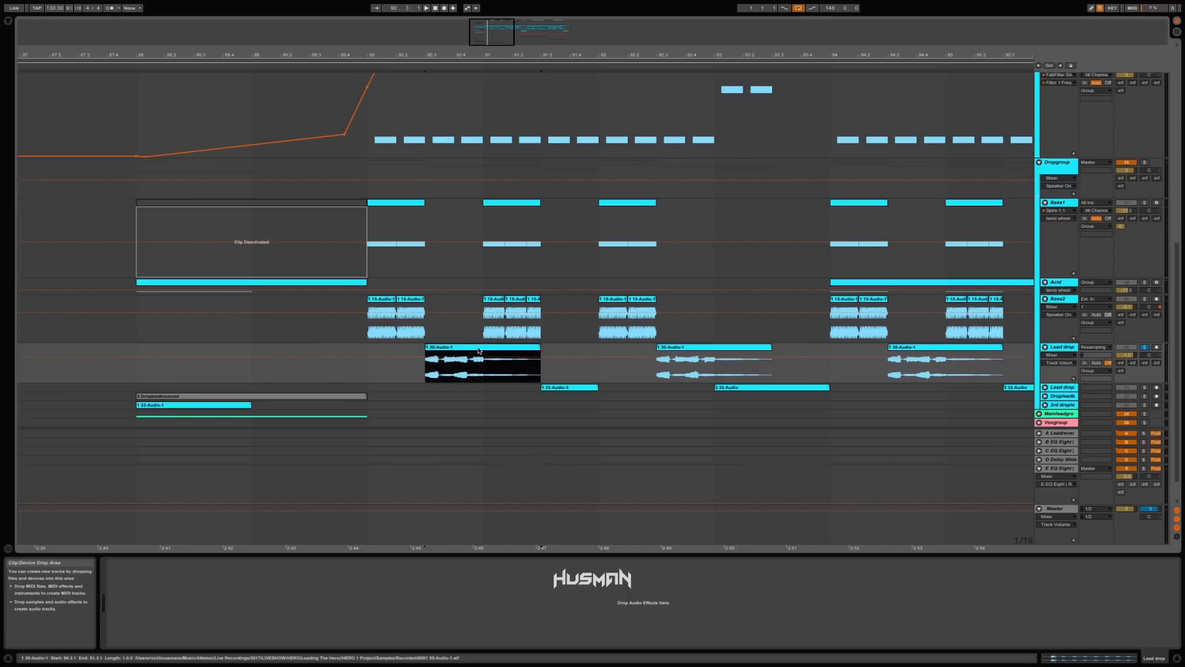
Play the first Lead drop clip and return the playback position to its start at 90.3
key("space")
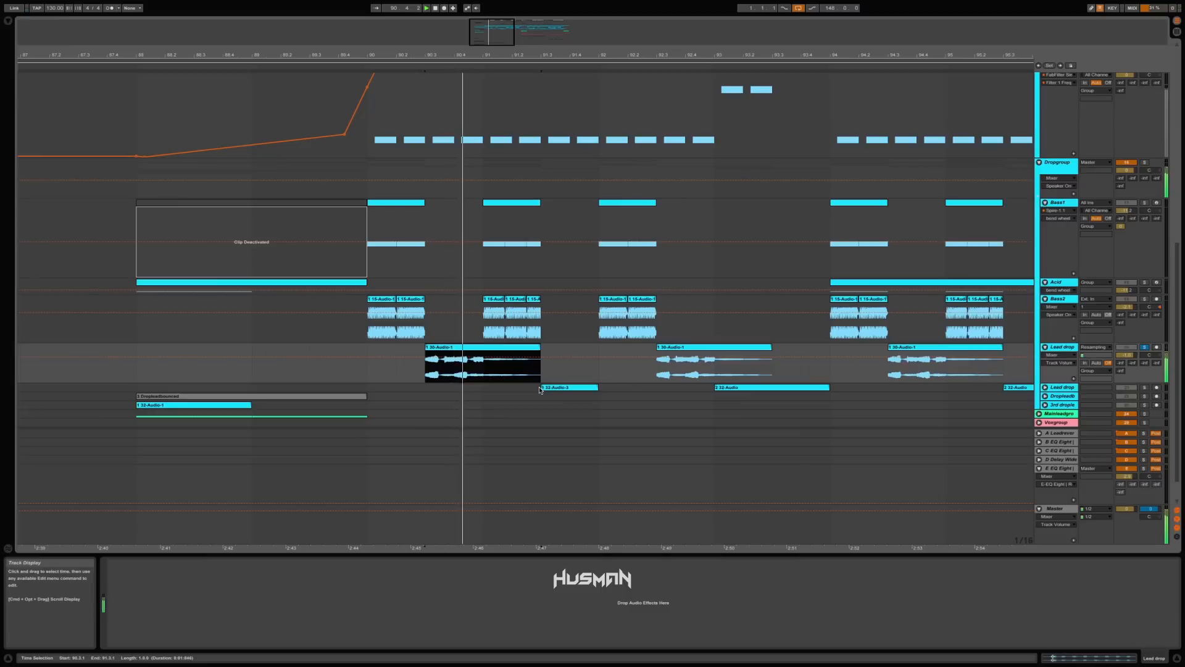
key("space")
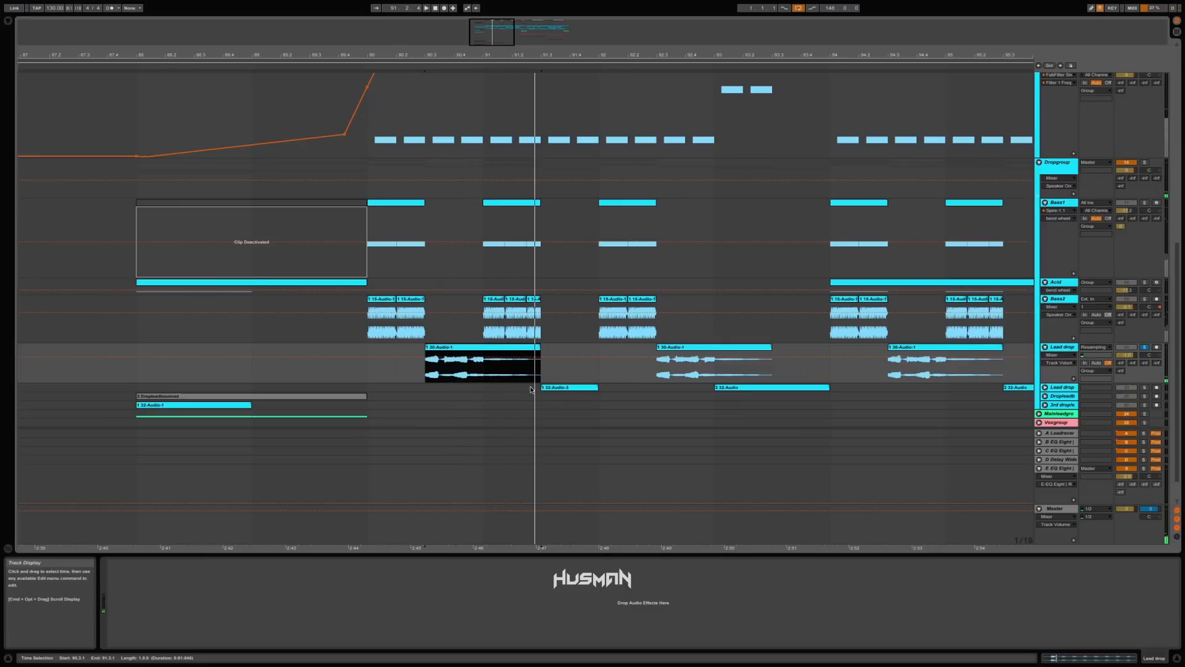
left_click(423, 381)
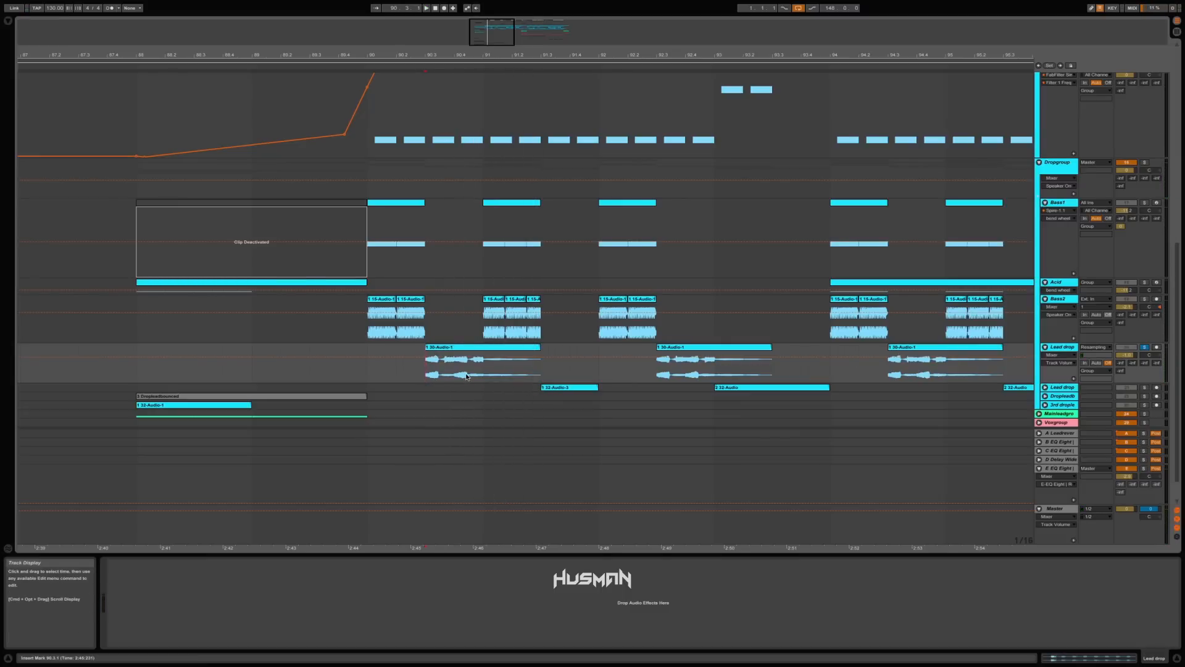
Trim the end of the first Lead drop clip back to 91.2.3
left_click(490, 347)
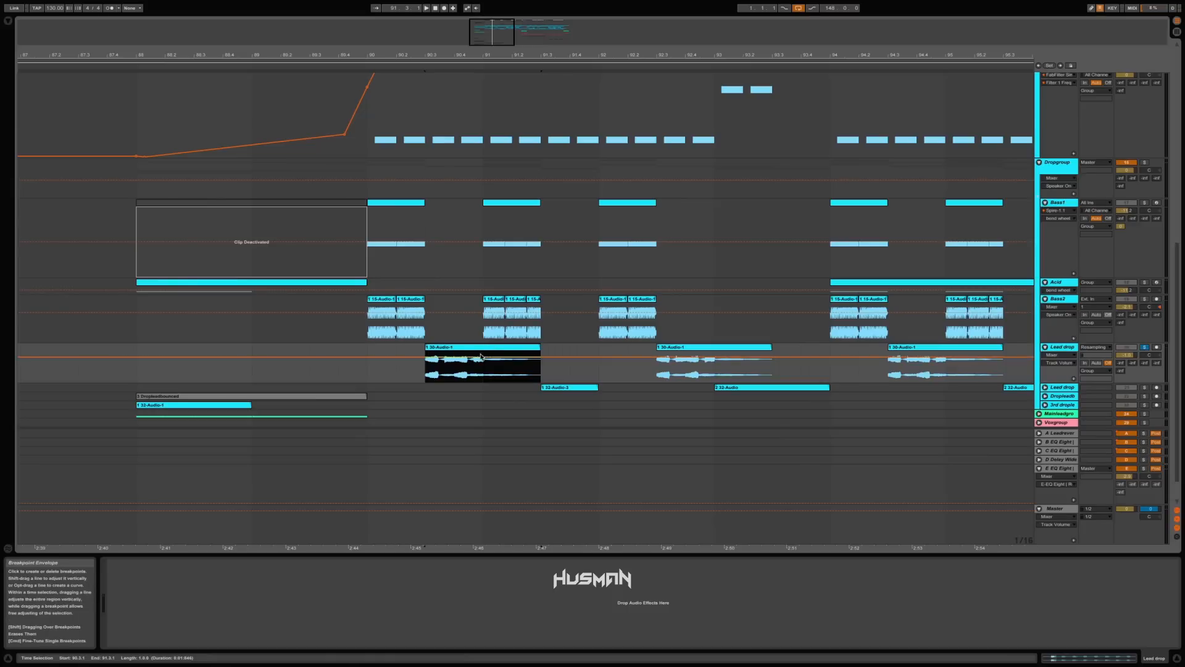
left_click_drag(437, 57, 436, 56)
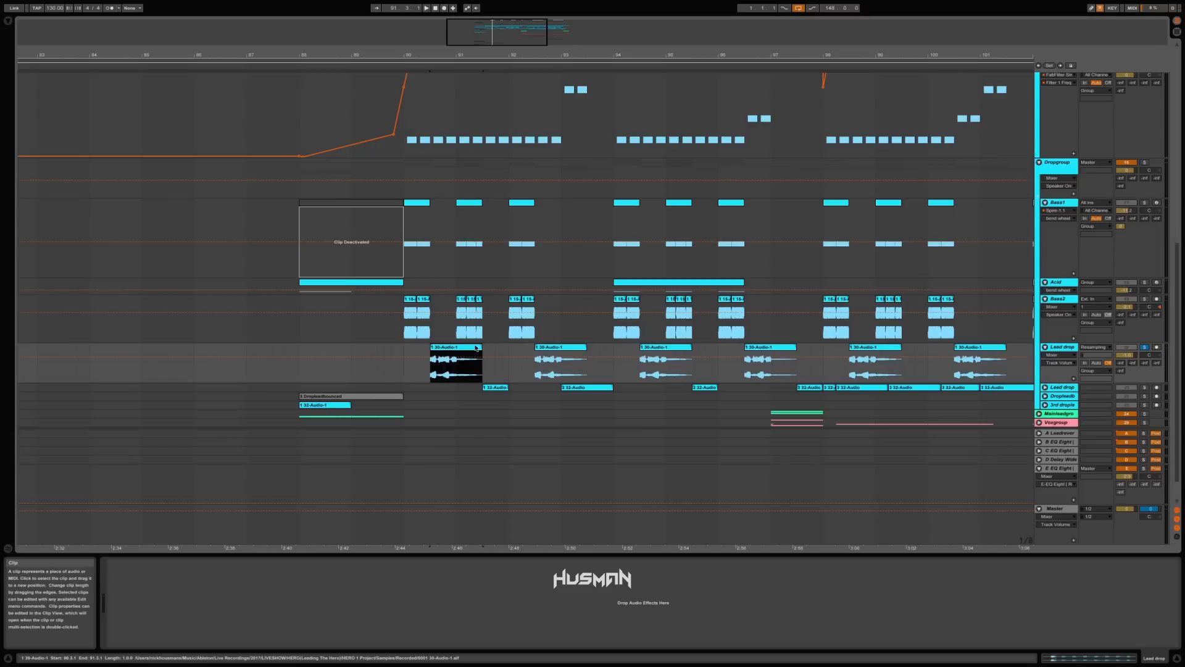
mouse_move(481, 346)
left_mouse_down()
mouse_move(608, 347)
mouse_move(472, 344)
left_mouse_up()
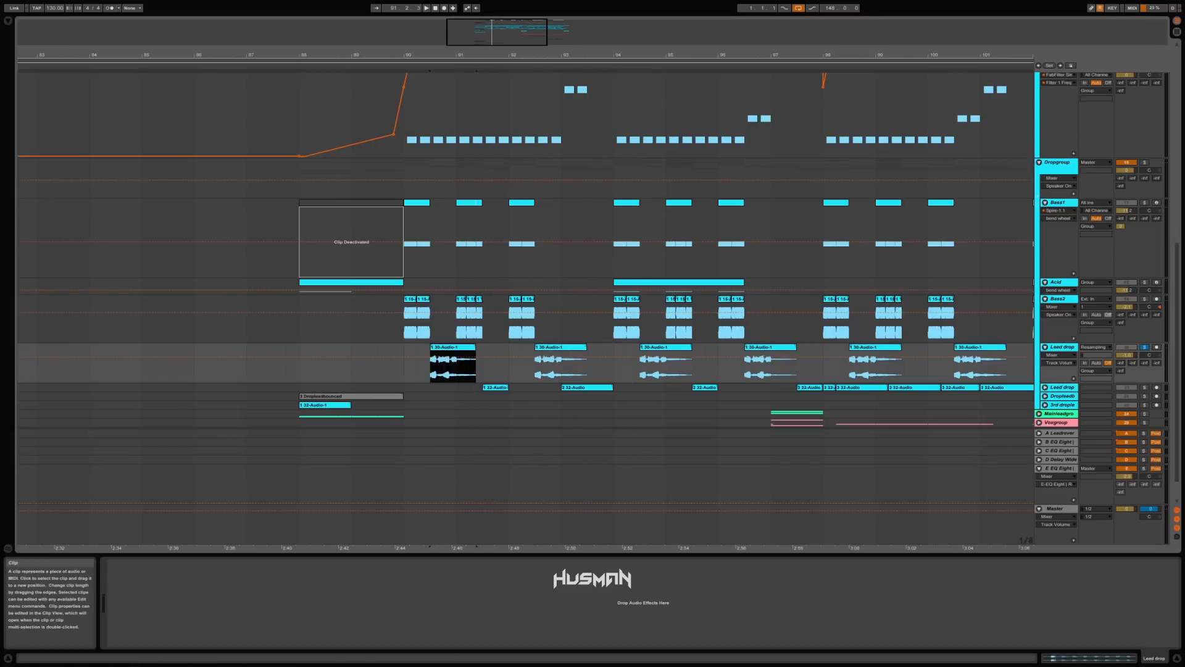
Look closely at the shortened Lead drop clip and play it from its start
left_click(1142, 348)
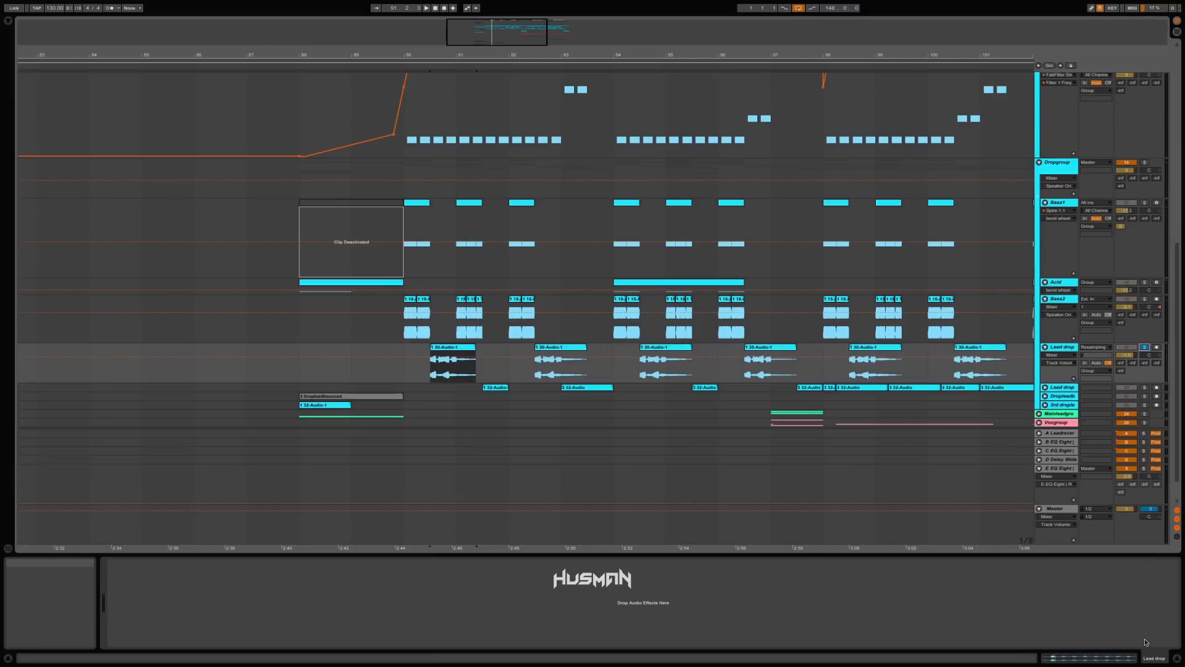
left_click_drag(417, 55, 345, 116)
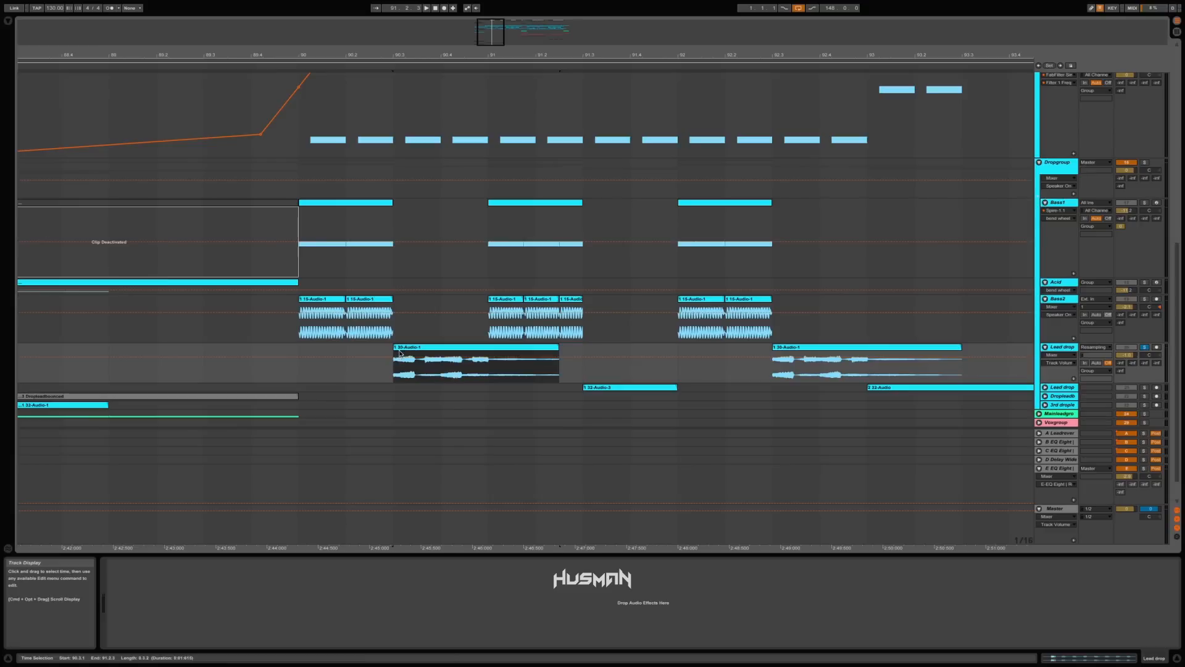
left_click(400, 348)
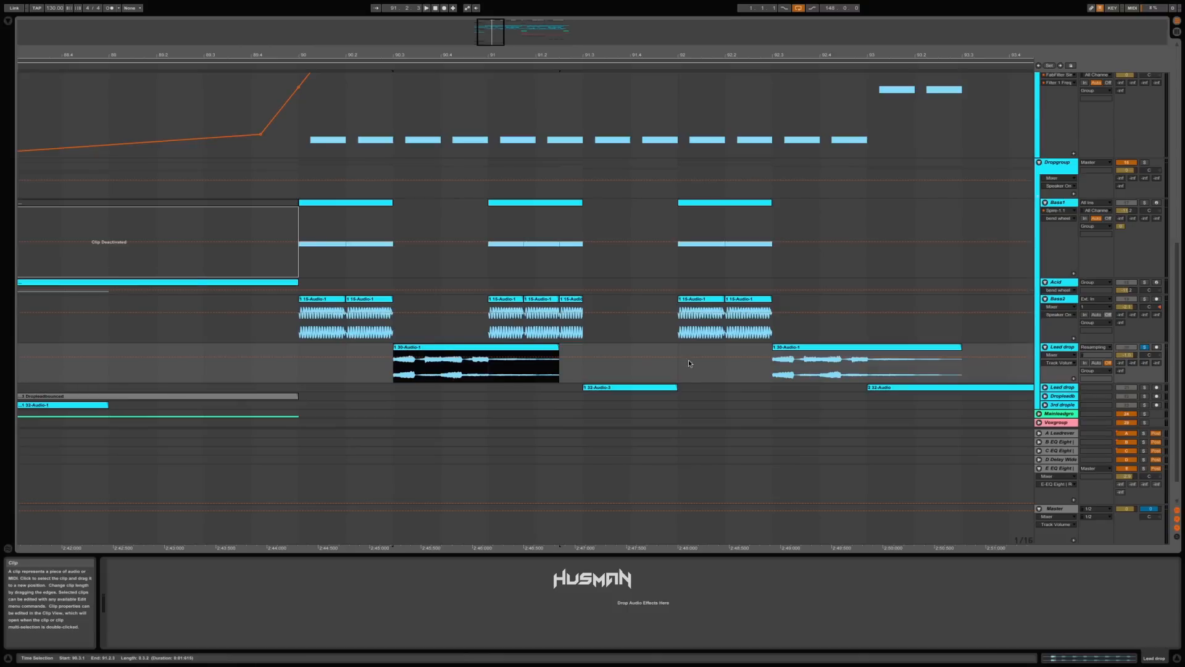
key("space")
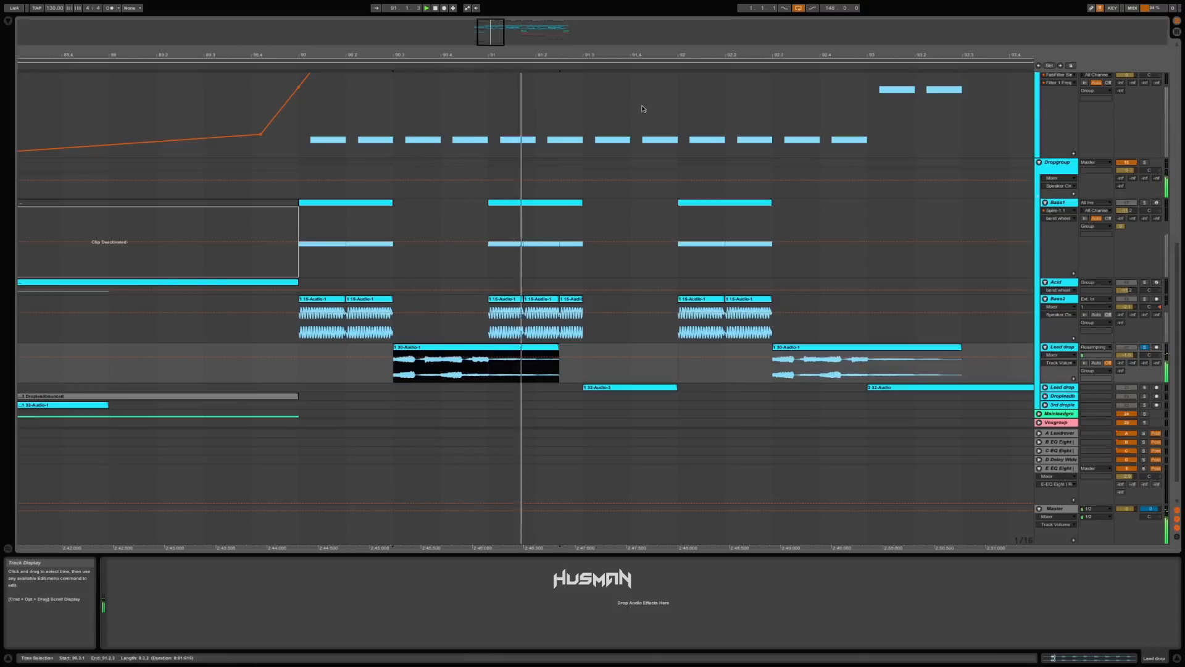
Solo and unfold the second Lead drop track and play it from just before its first clip in bar 91
left_click_drag(578, 55, 392, 30)
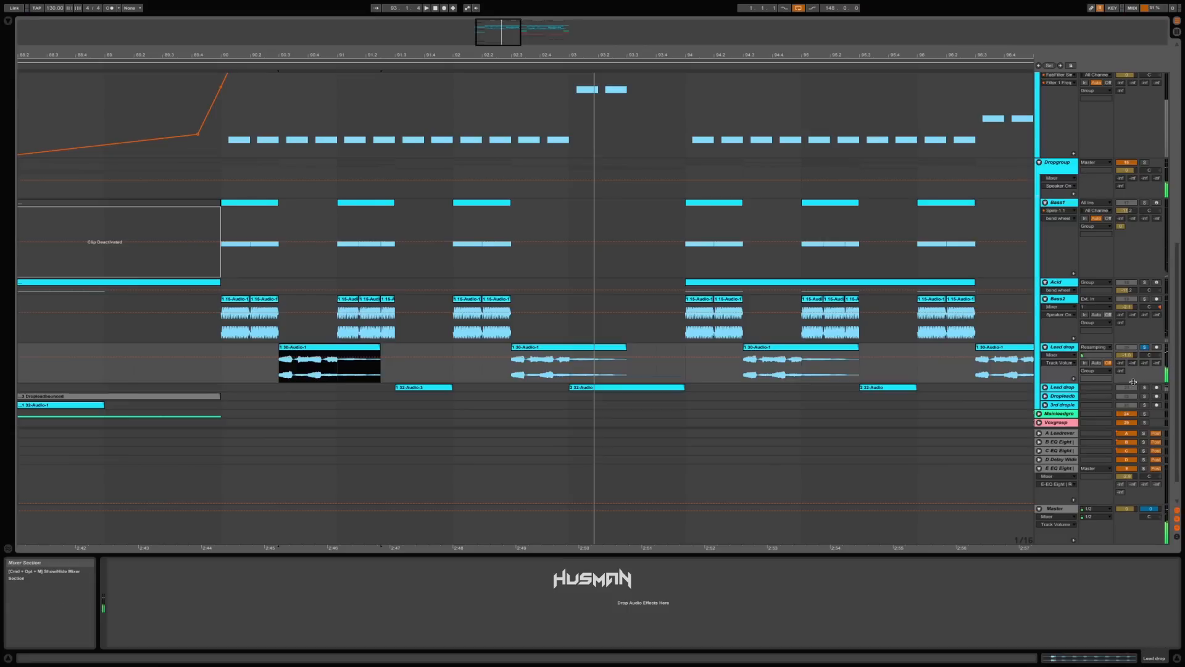
left_click(1045, 387)
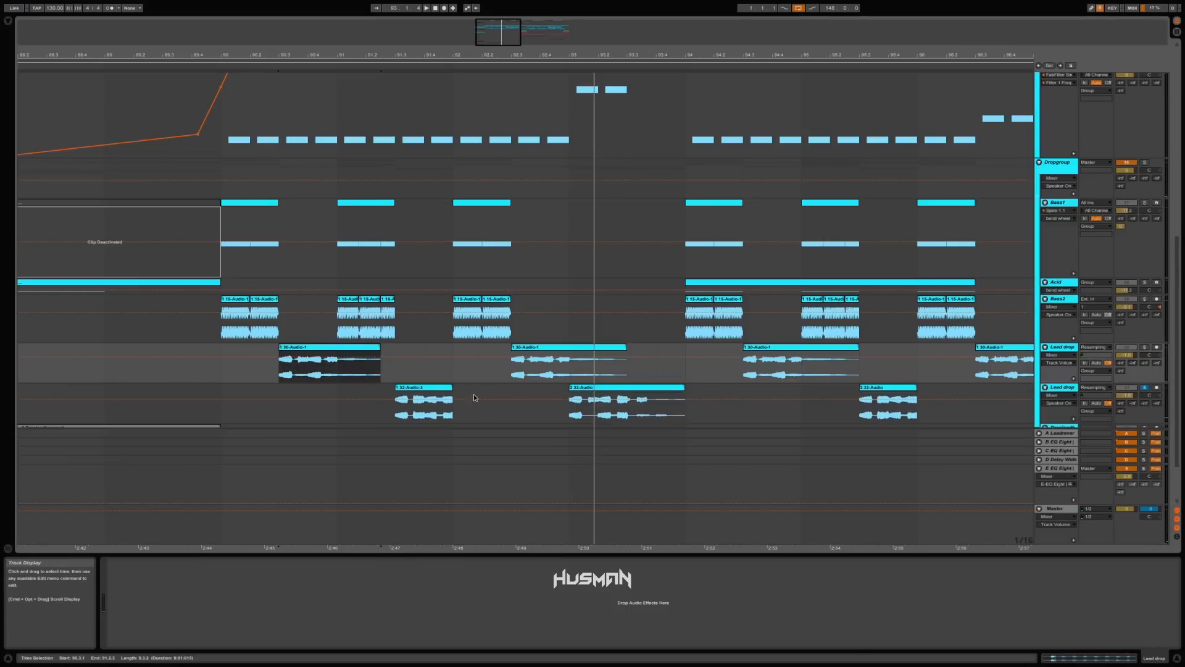
left_click(388, 413)
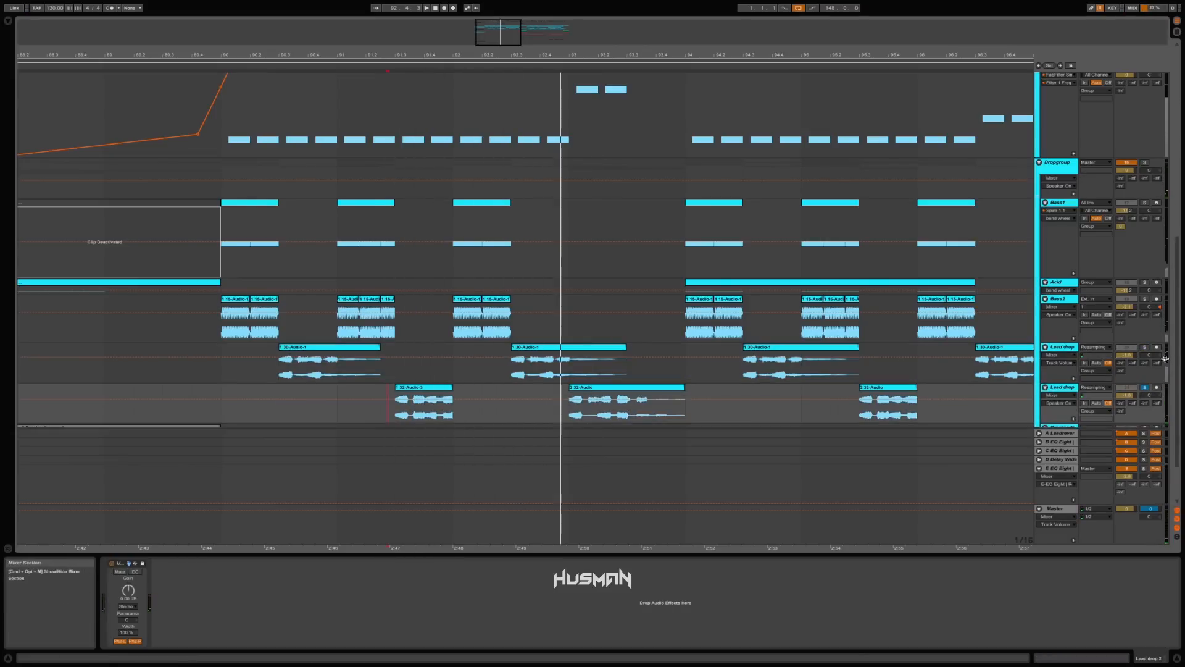
Solo the first Lead drop track and select the first clip on the second Lead drop track, starting at 91.3
left_click(1147, 350)
left_click(399, 394)
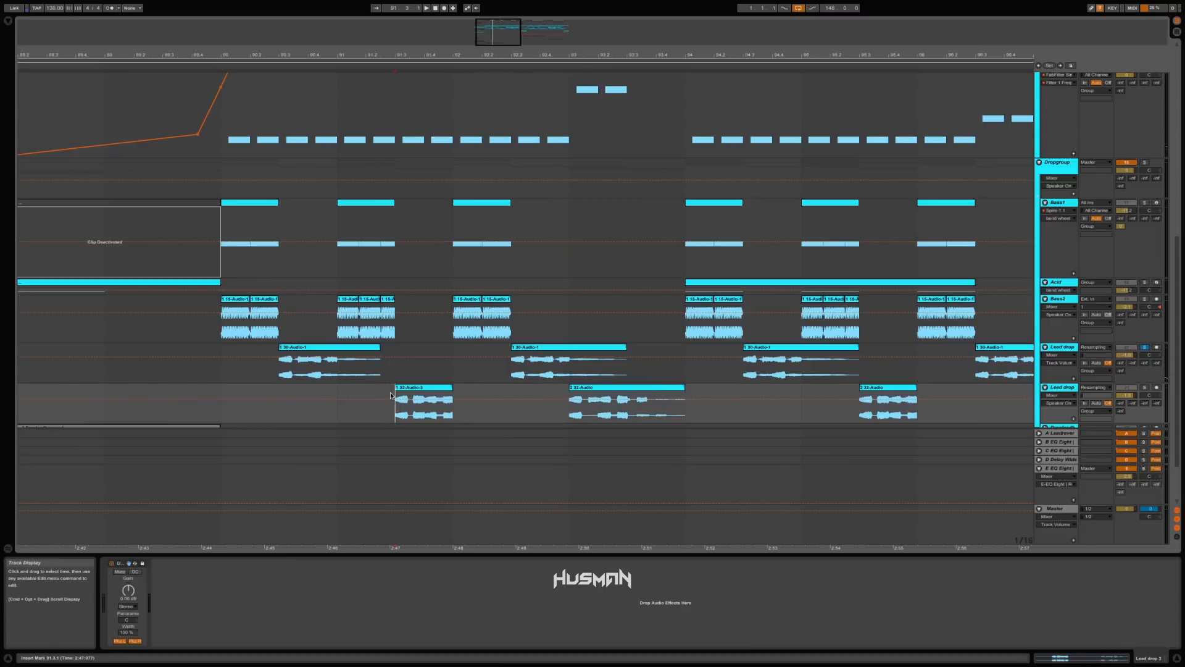
left_click_drag(222, 364, 441, 369)
left_click_drag(341, 368, 423, 370)
left_click(397, 399)
left_click(408, 391)
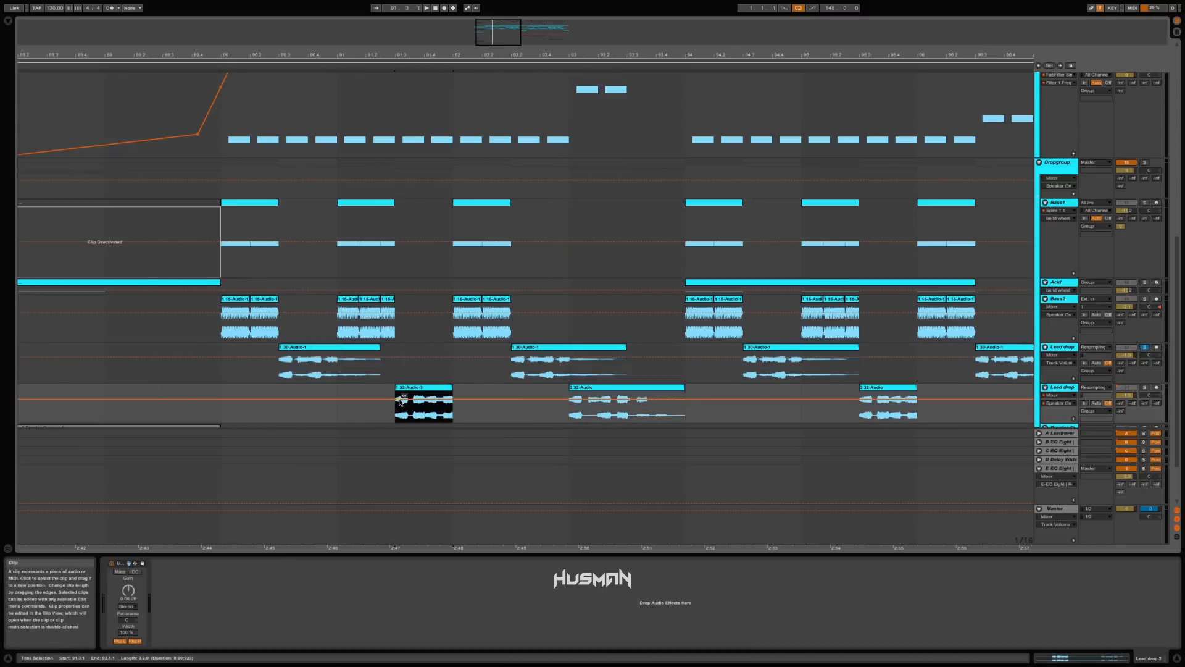
Solo the Dropgroup and play all its layers together from the start of bar 90
left_click(222, 346)
left_click(1143, 162)
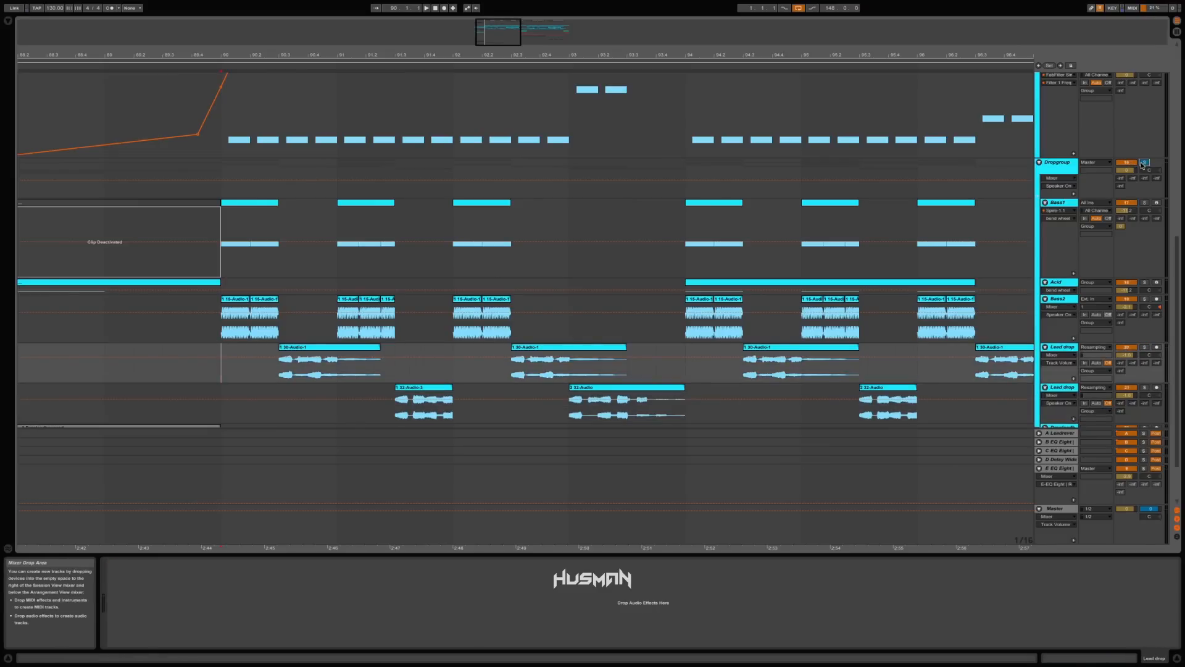
left_click(222, 258)
left_click(222, 259)
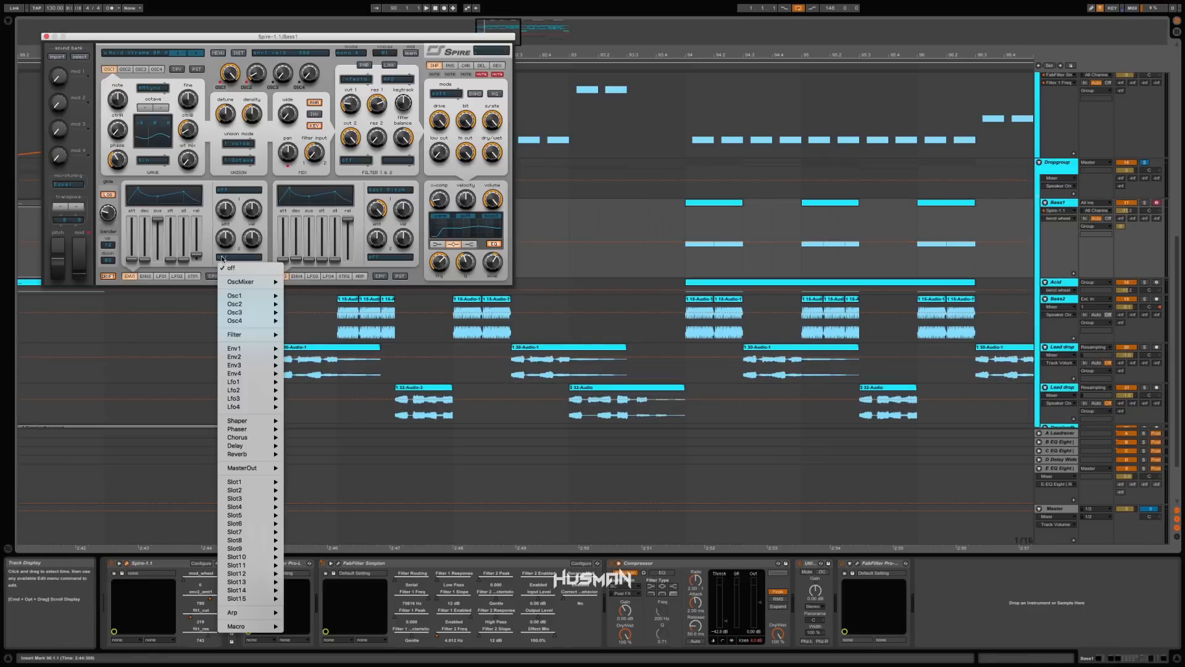
left_click(176, 320)
left_click(47, 36)
key("space")
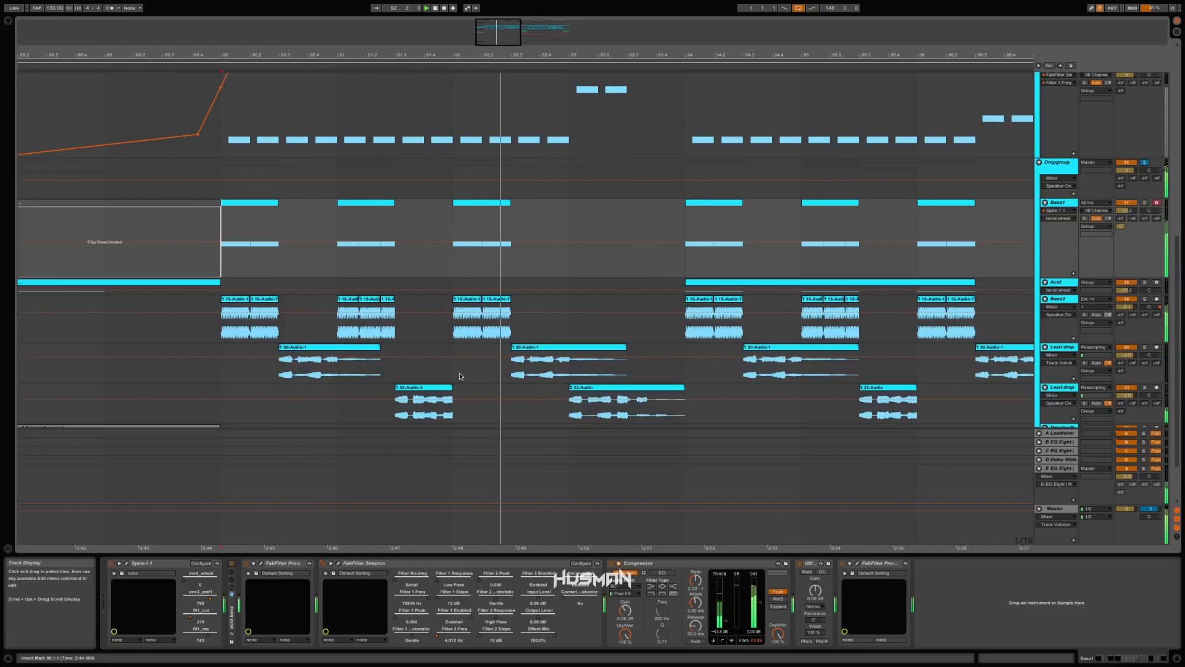
Select the second Lead drop track's clip in bar 93, and the Sub track's first beat from 90.1.1 to 90.2.1
left_click(631, 391)
scroll(630, 393, "down", 2)
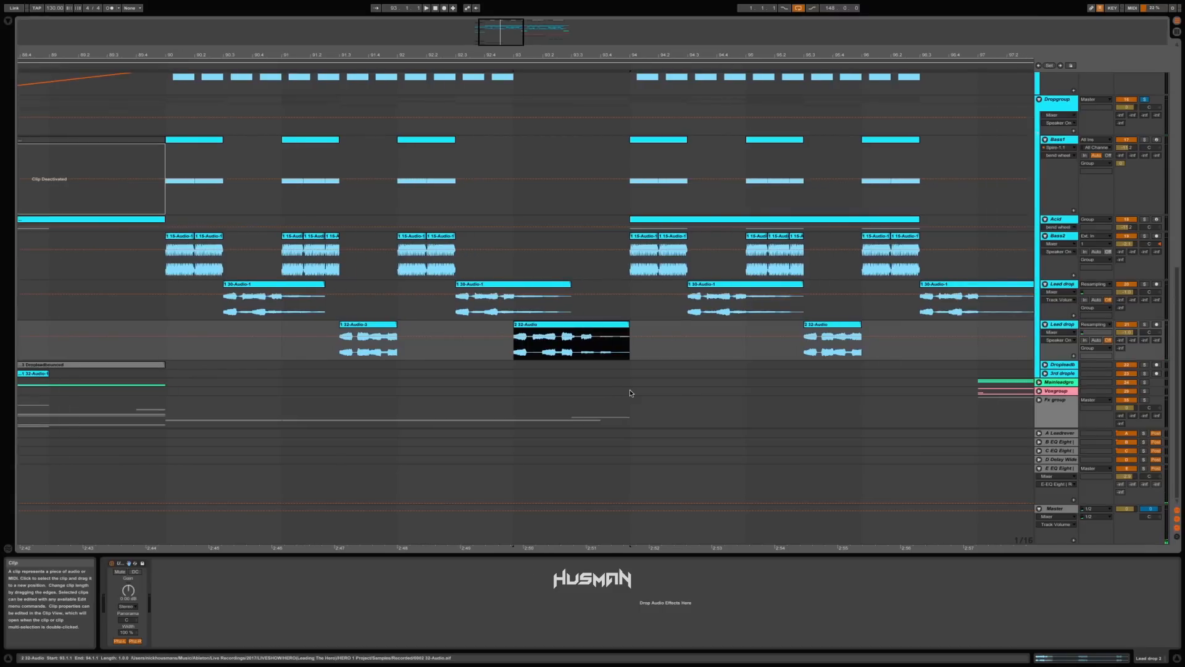
scroll(630, 393, "up", 8)
scroll(630, 393, "left", 3)
scroll(630, 391, "down", 5)
scroll(631, 391, "left", 3)
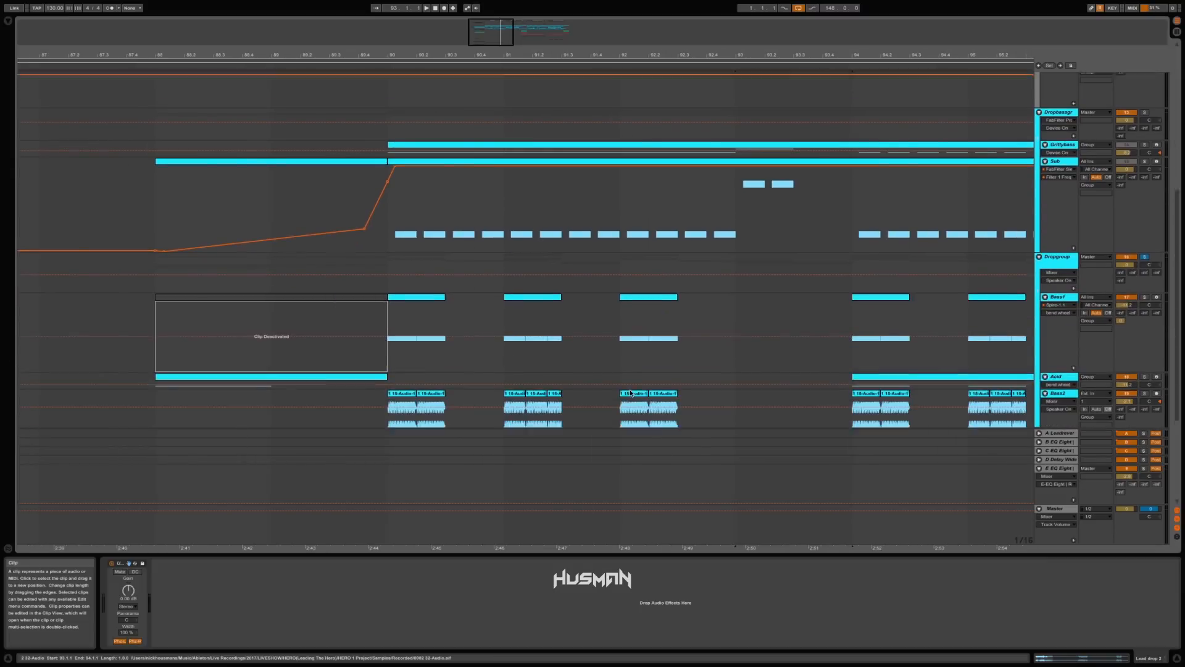
mouse_move(386, 239)
left_mouse_down()
mouse_move(415, 237)
mouse_move(391, 237)
left_mouse_up()
left_click(415, 238)
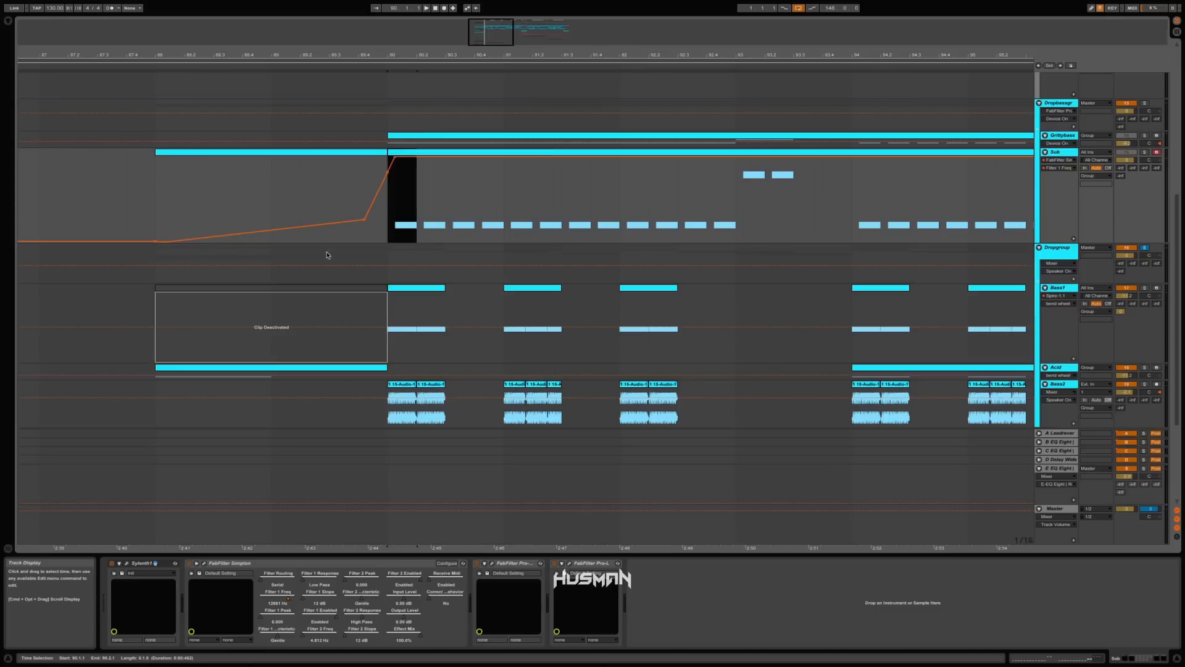
Unfold the Mainleadgroup and look closely at its Chords/Melody clips in bar 97
scroll(370, 339, "down", 5)
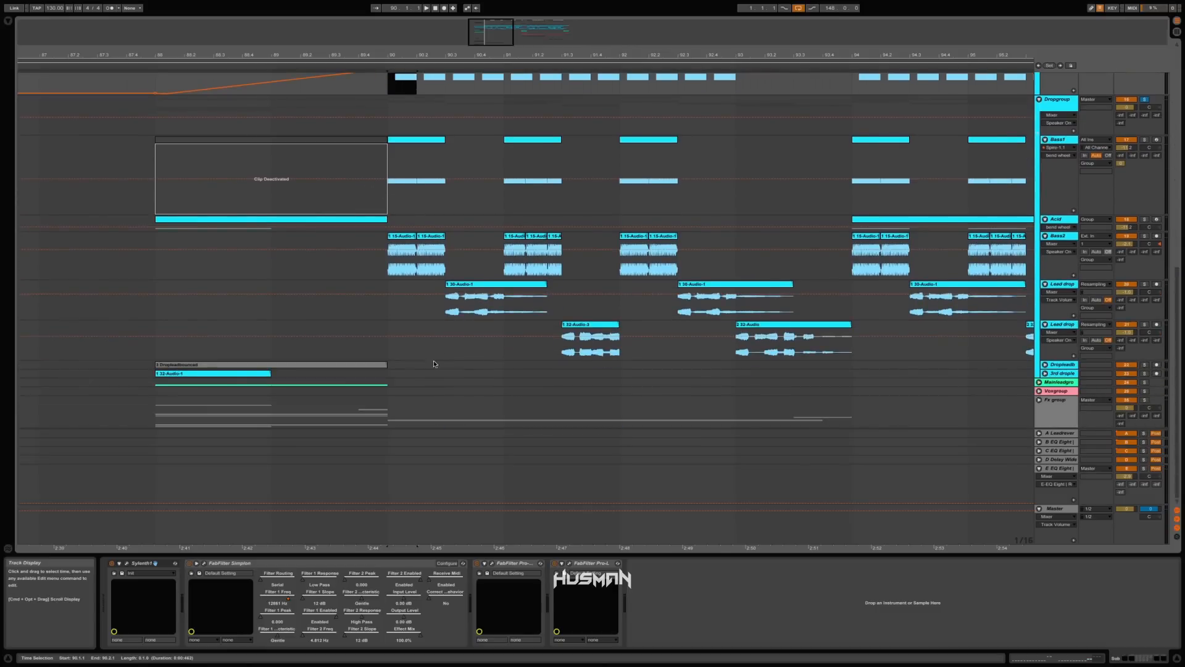
scroll(434, 364, "up", 9)
scroll(435, 396, "down", 9)
scroll(434, 396, "right", 1)
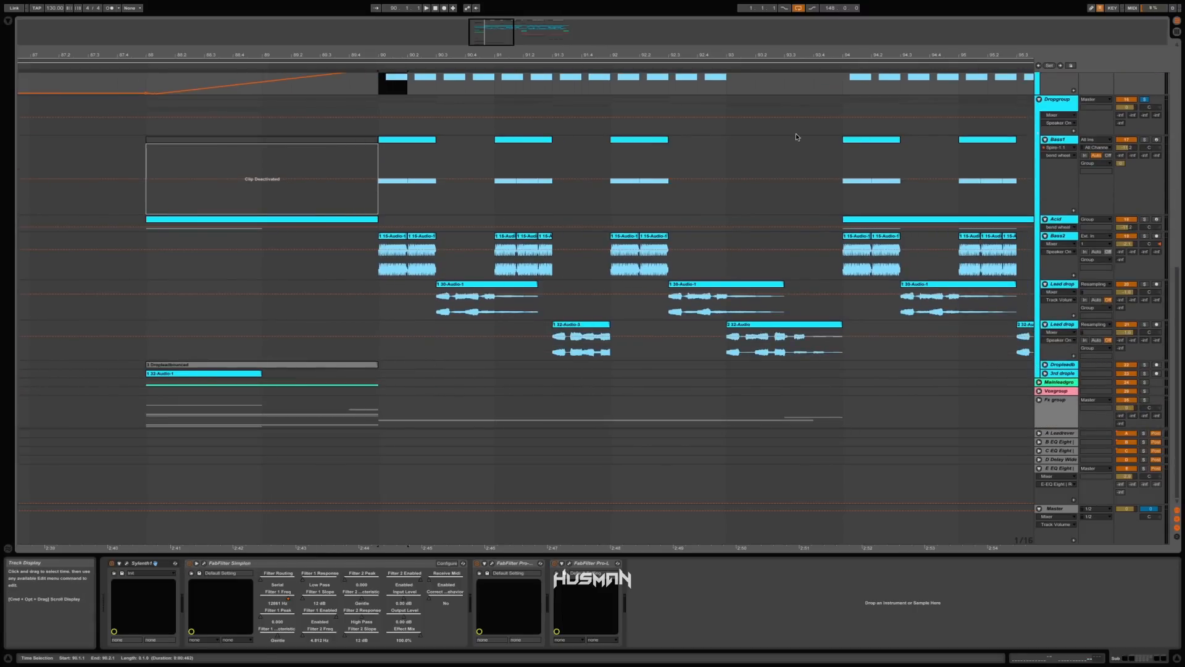
left_click_drag(788, 54, 462, 55)
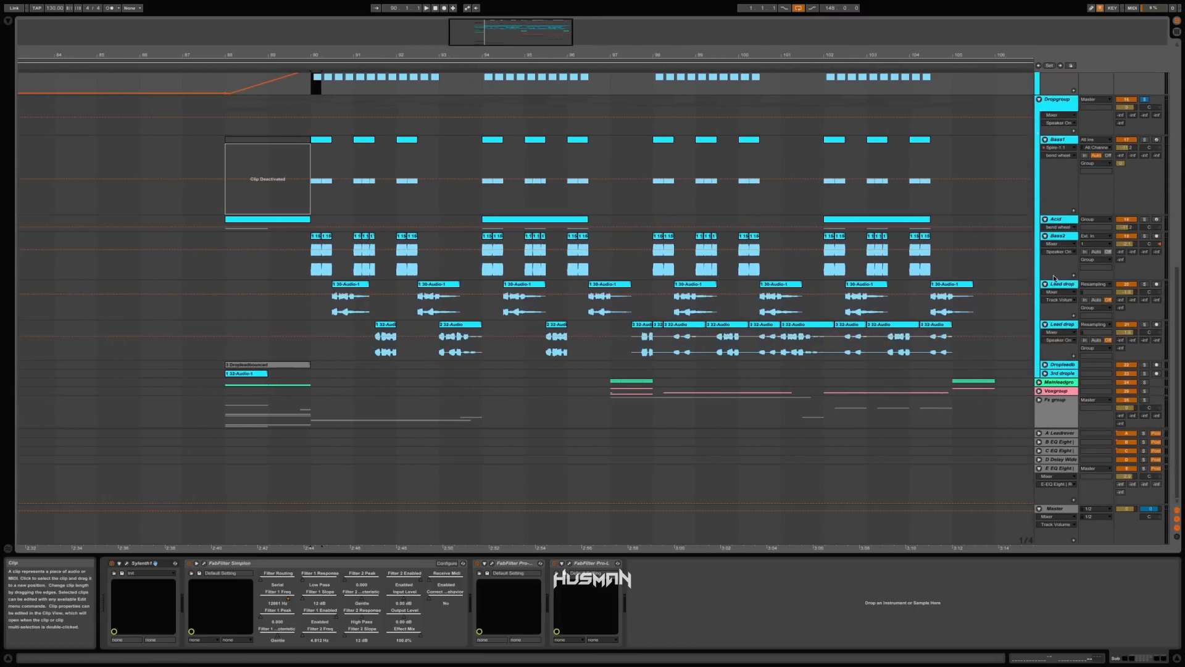
left_click(1039, 382)
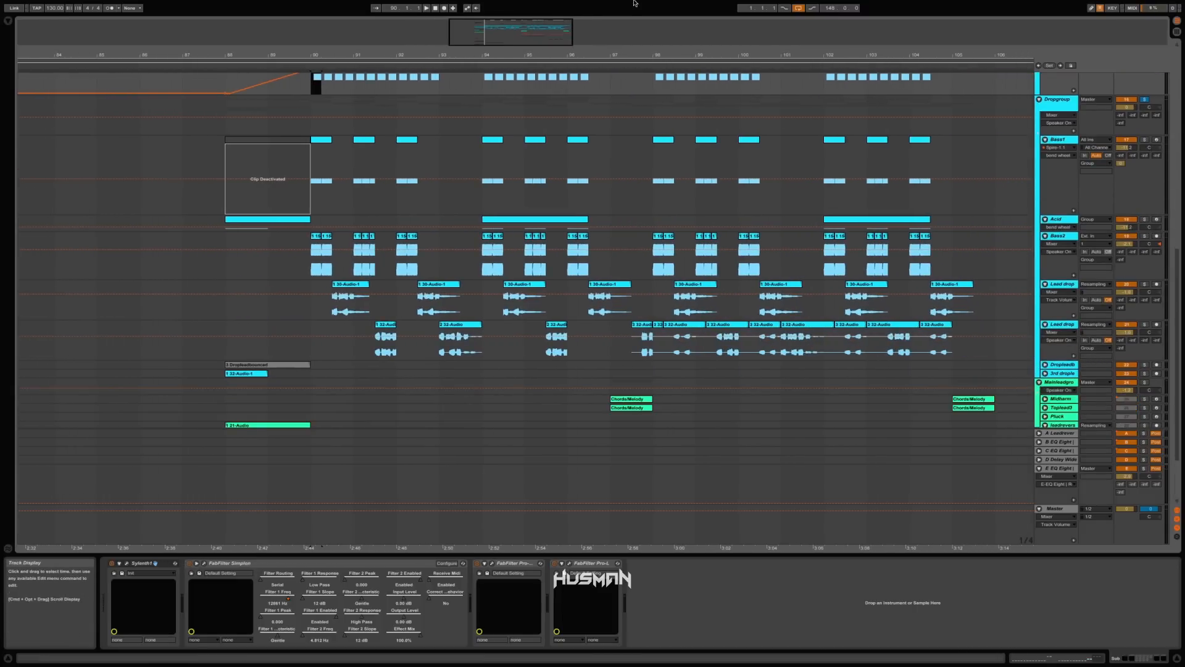
left_click_drag(636, 44, 520, 361)
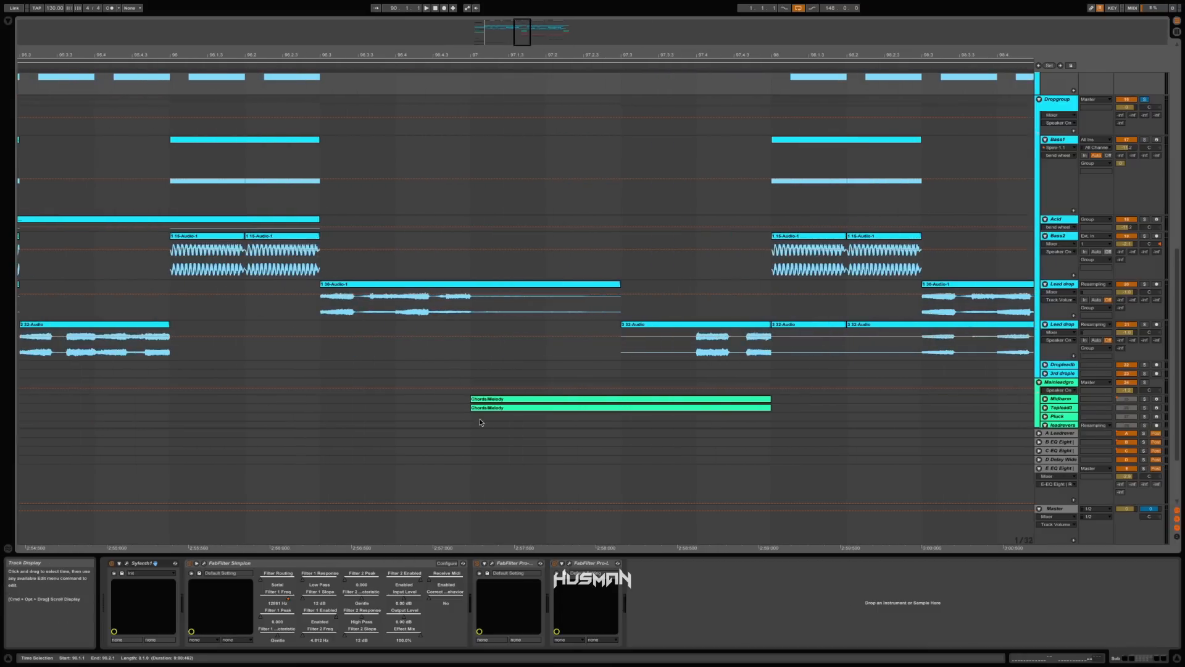
Solo and unfold the Midharm track and play its Chords/Melody clip from bar 97
left_click(474, 399)
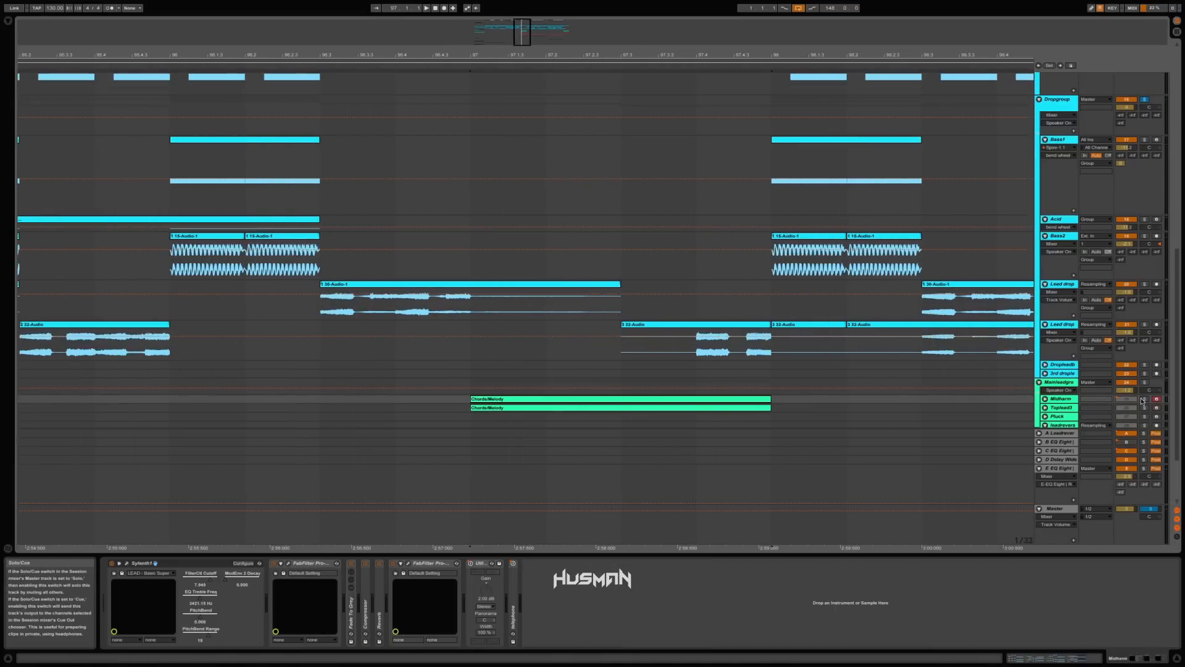
left_click(1045, 399)
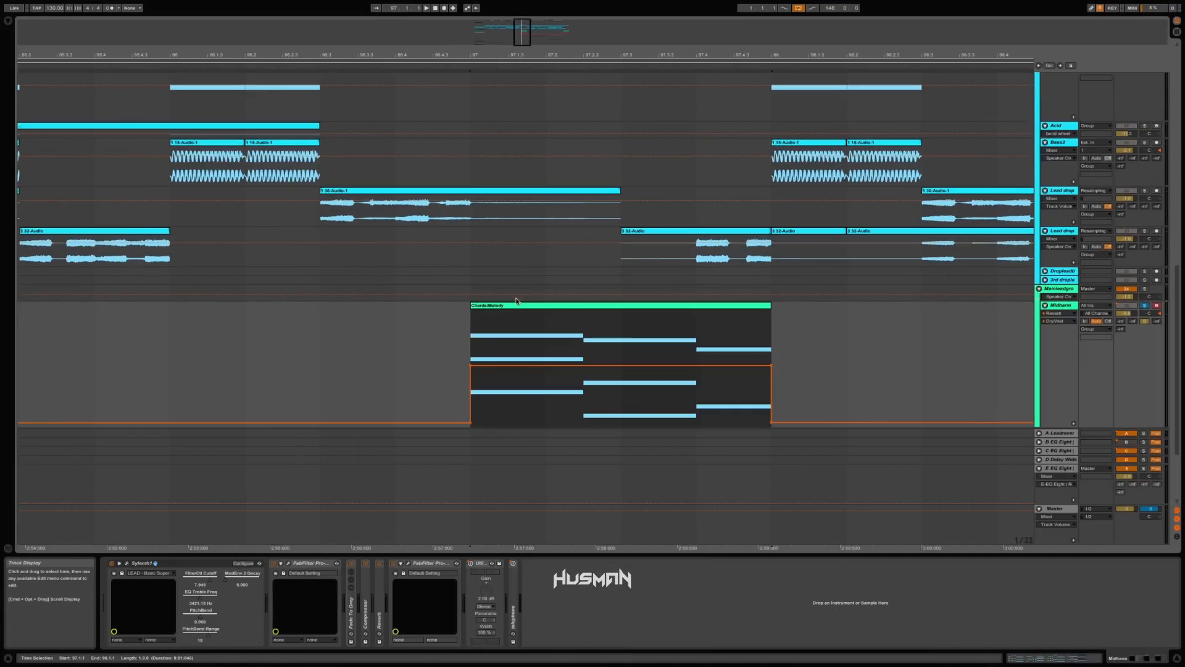
scroll(890, 315, "down", 3)
key("space")
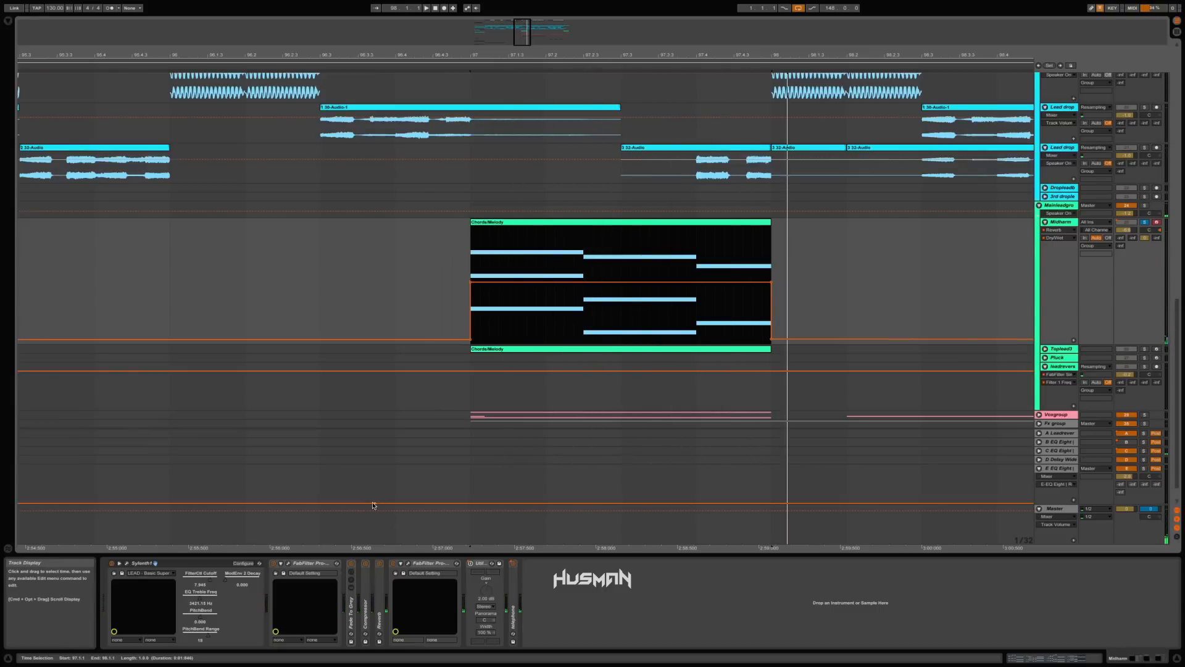
Solo and unfold the Toplead track below Midharm and play its Chords/Melody clip from bar 97
left_click(1045, 349)
left_click(1058, 349)
left_click(660, 350)
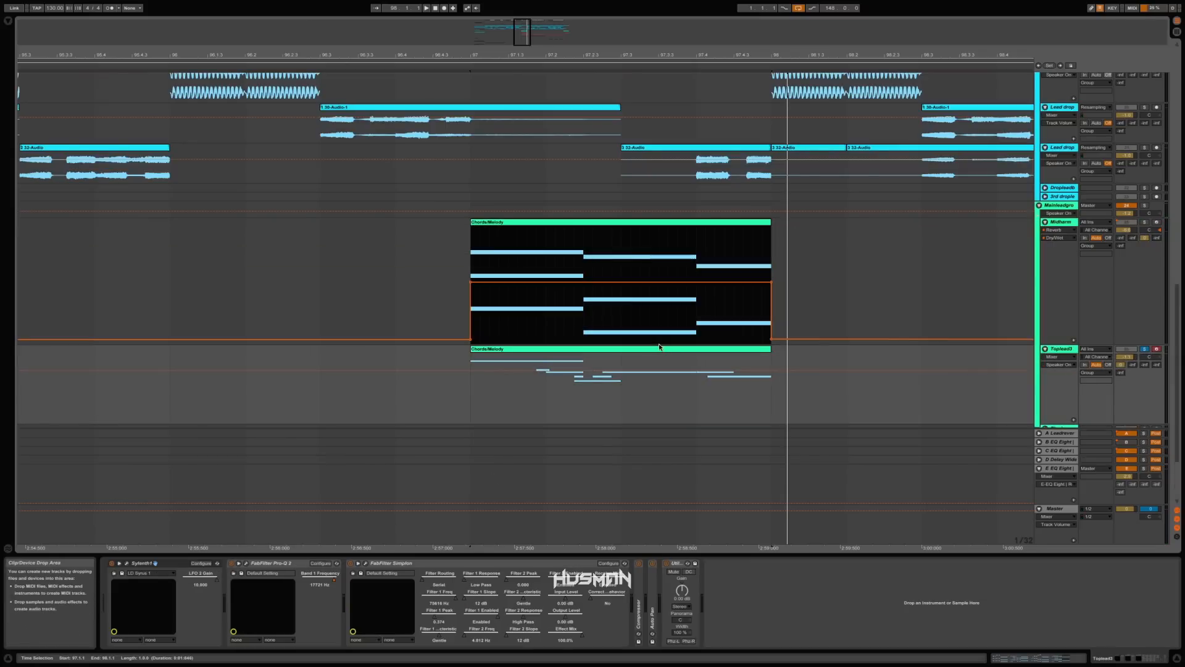
key("space")
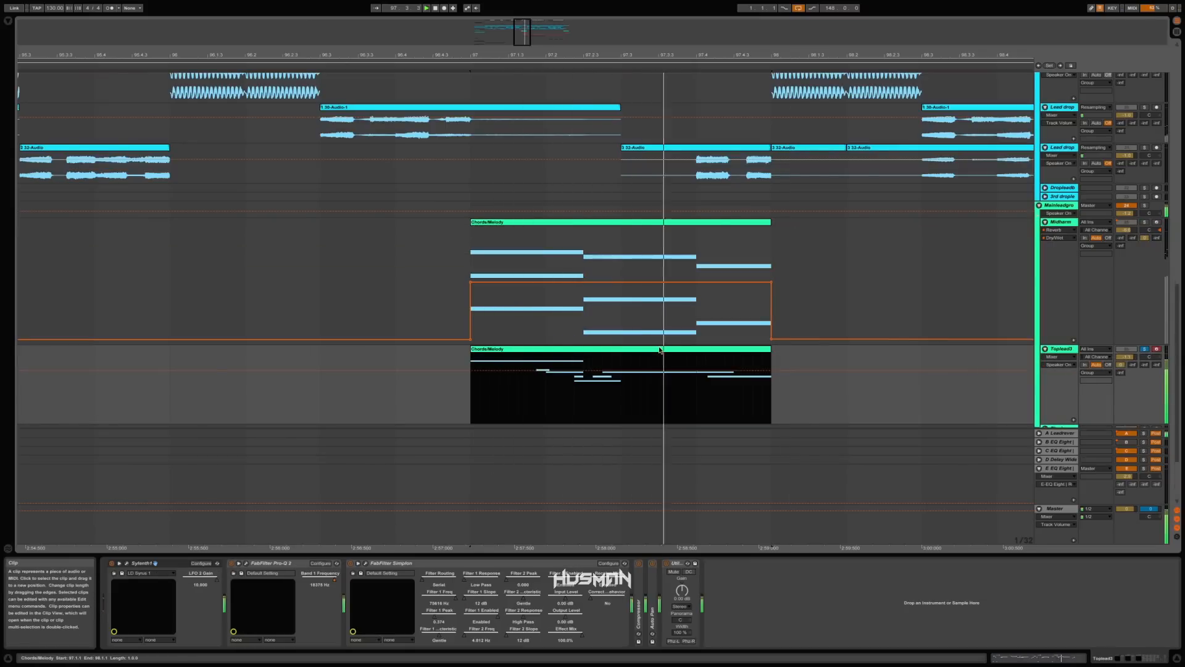
Examine the MIDI notes of the Toplead clip in bar 97, return to the track's devices and replay the clip
double_click(663, 350)
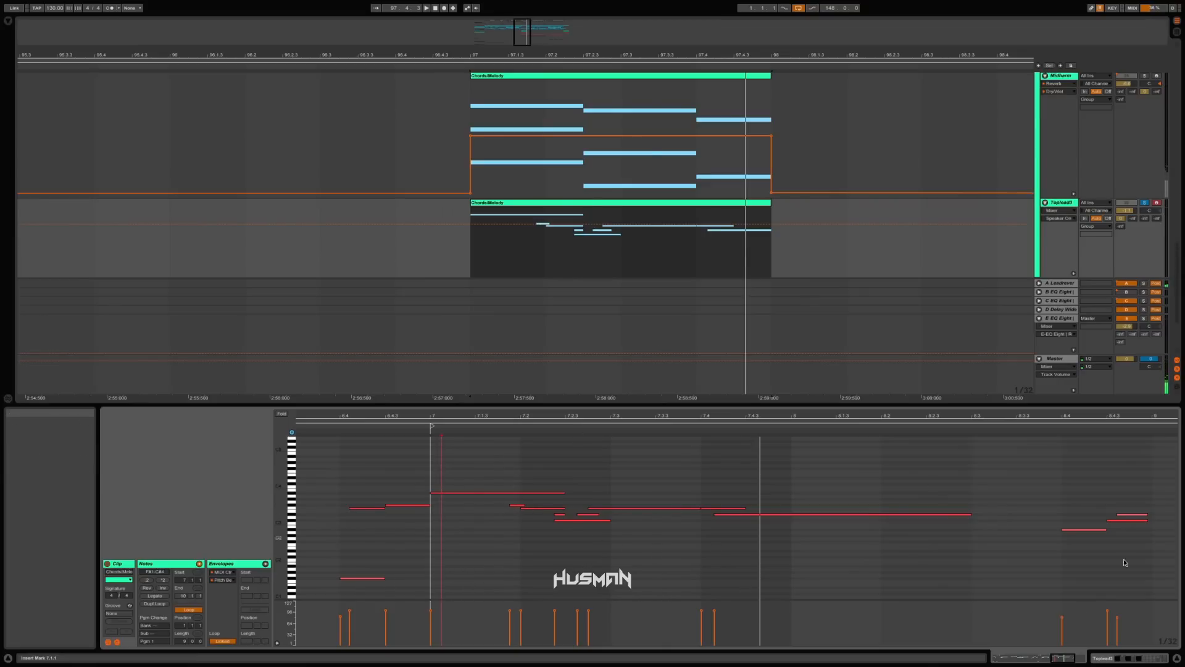
left_click(1103, 658)
key("space")
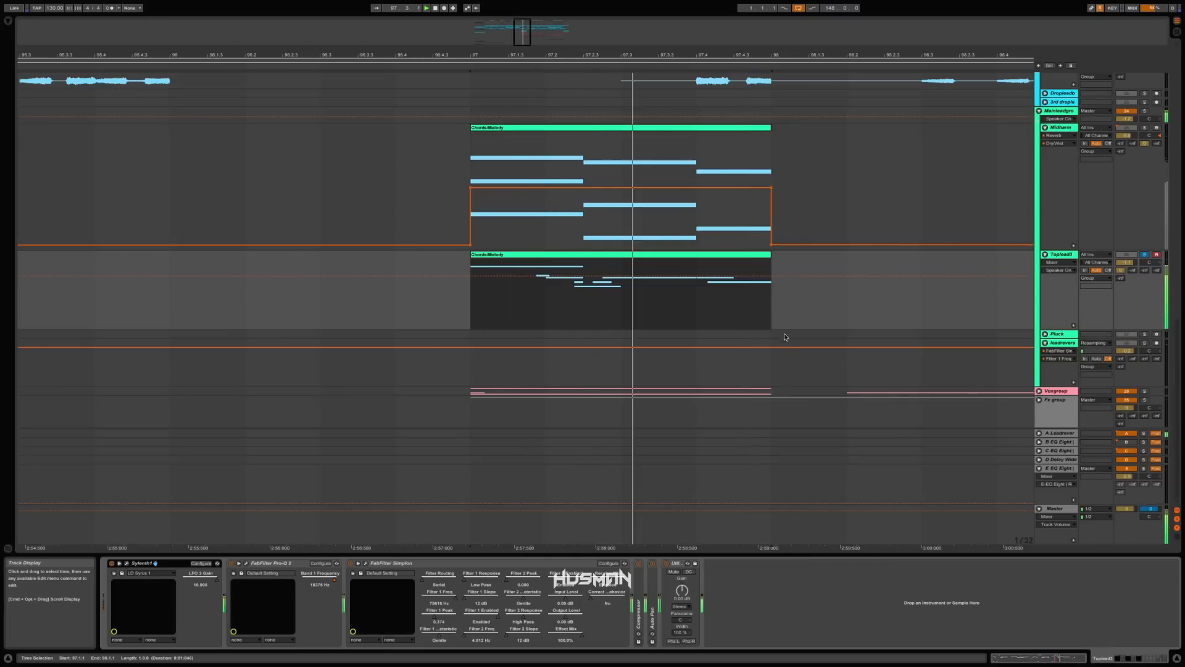
Solo Midharm together with the Toplead track and play their second Chords/Melody clips in bar 105
left_click_drag(669, 55, 516, 15)
left_click(800, 185)
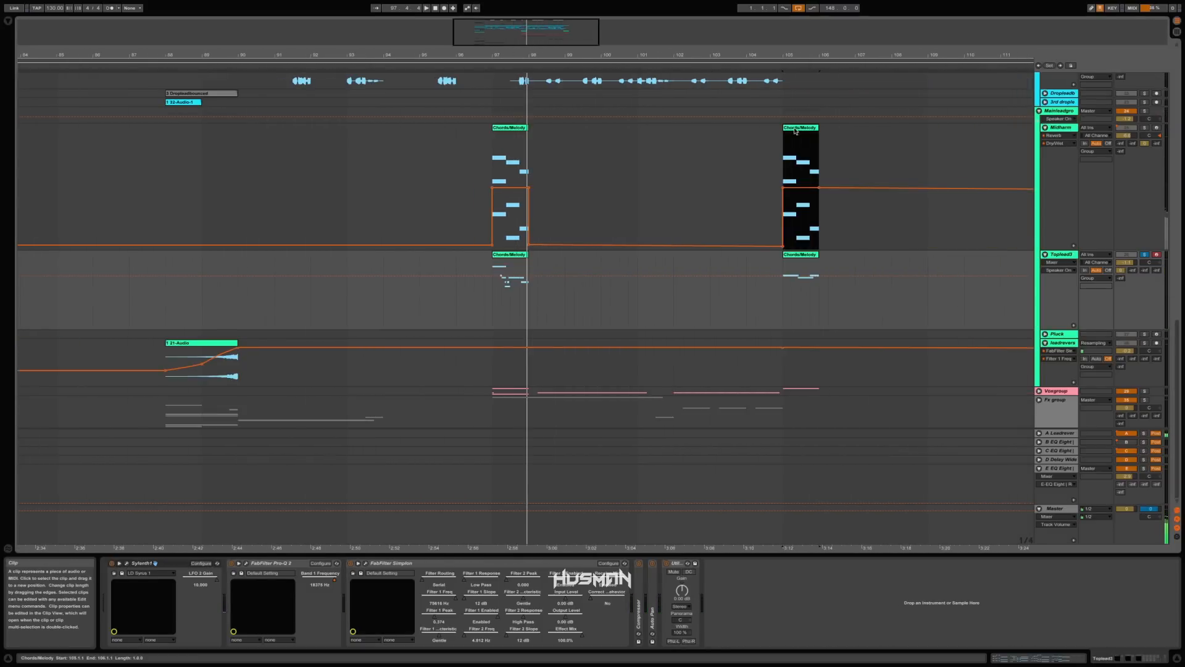
left_click(1145, 127)
key("space")
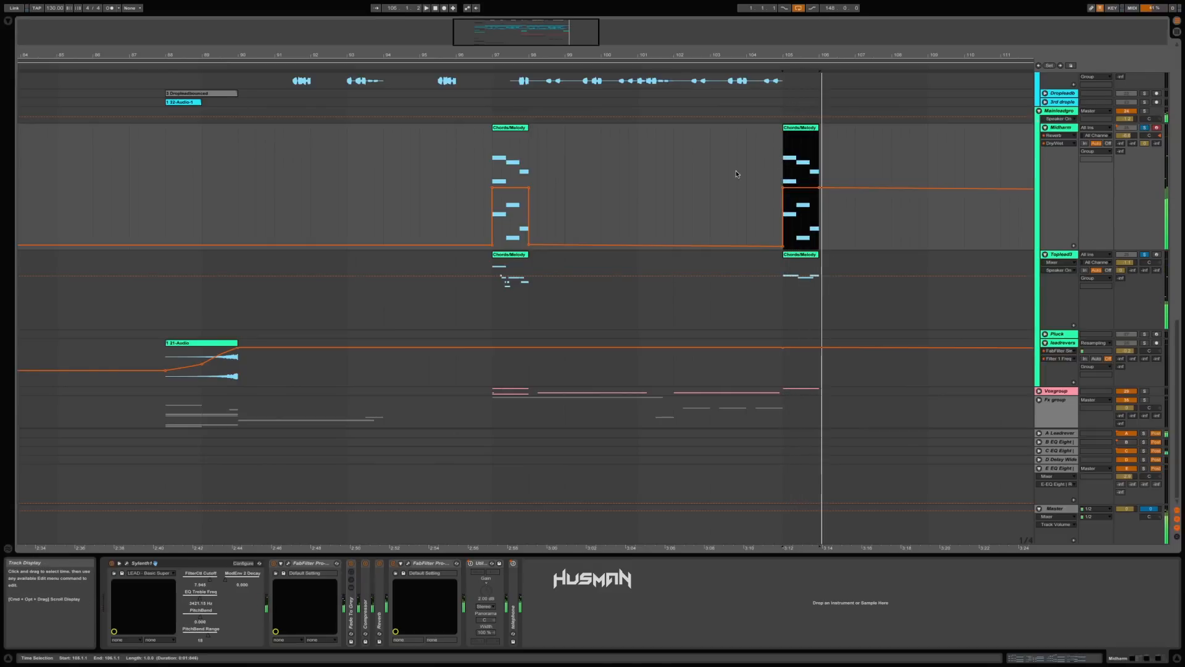
Select the Midharm range from 104.3 to 105.1 and return the playback position to the start of bar 105
left_click(785, 170)
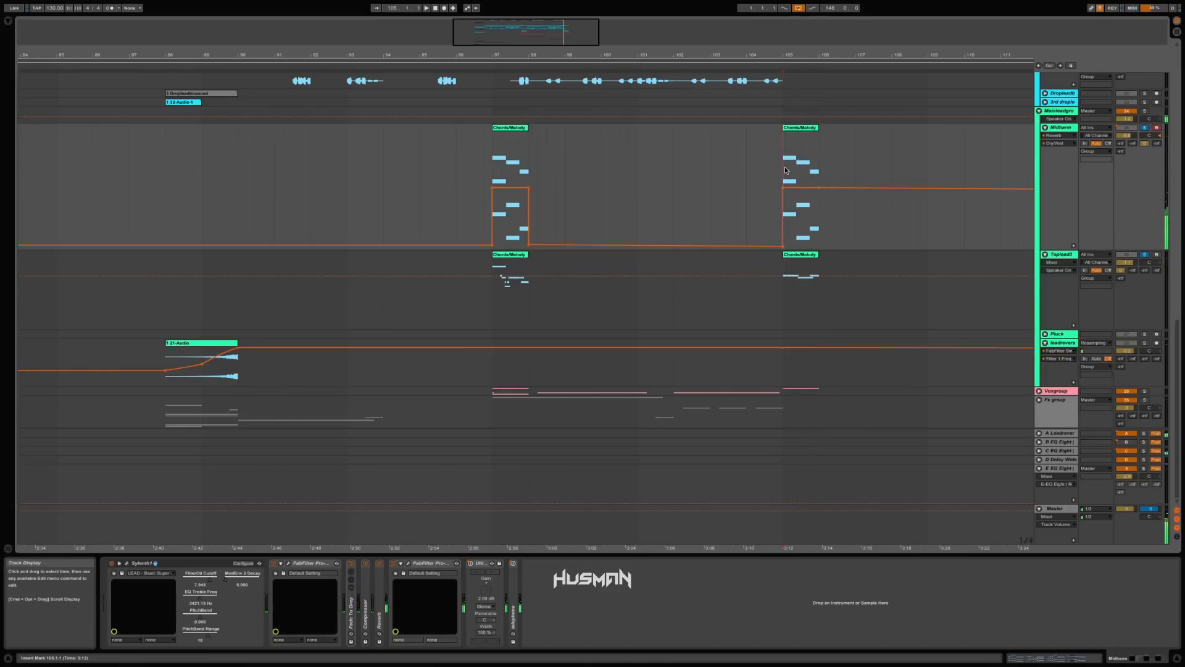
left_click_drag(782, 177, 767, 177)
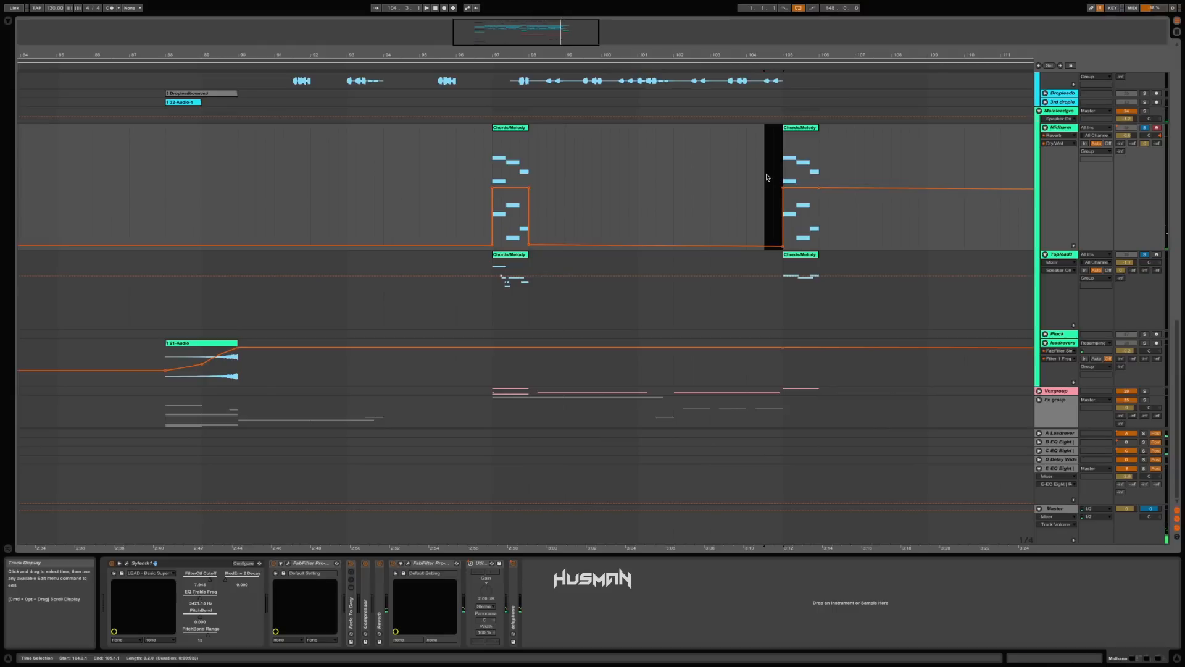
left_click(784, 179)
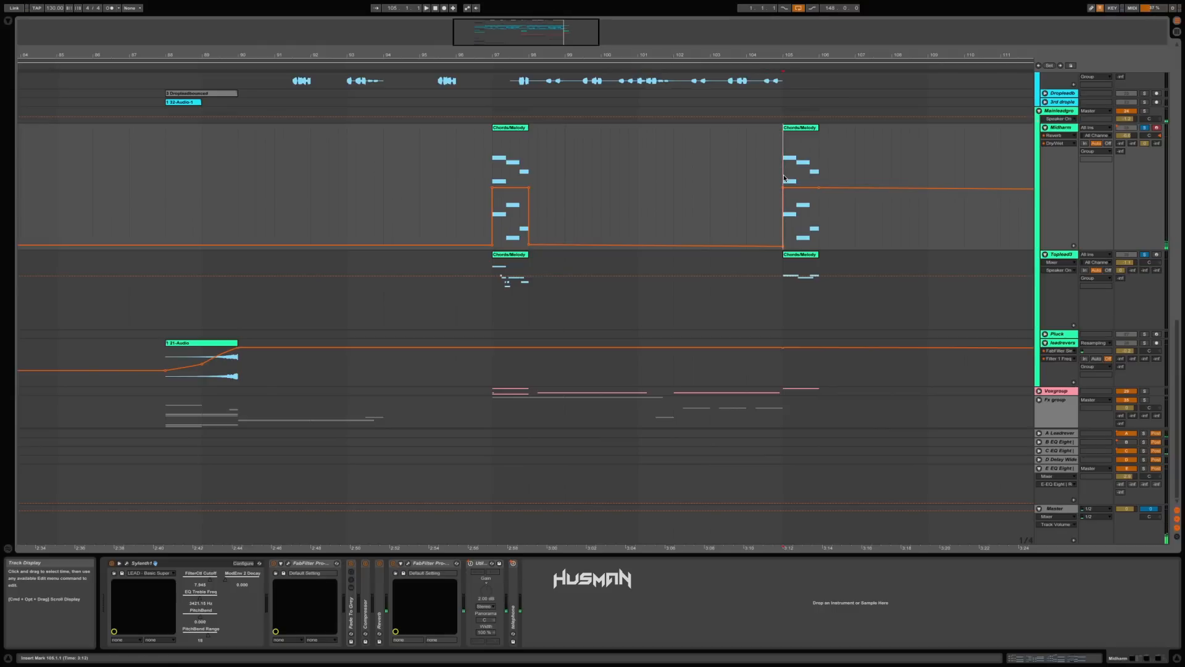
scroll(583, 313, "left", 5)
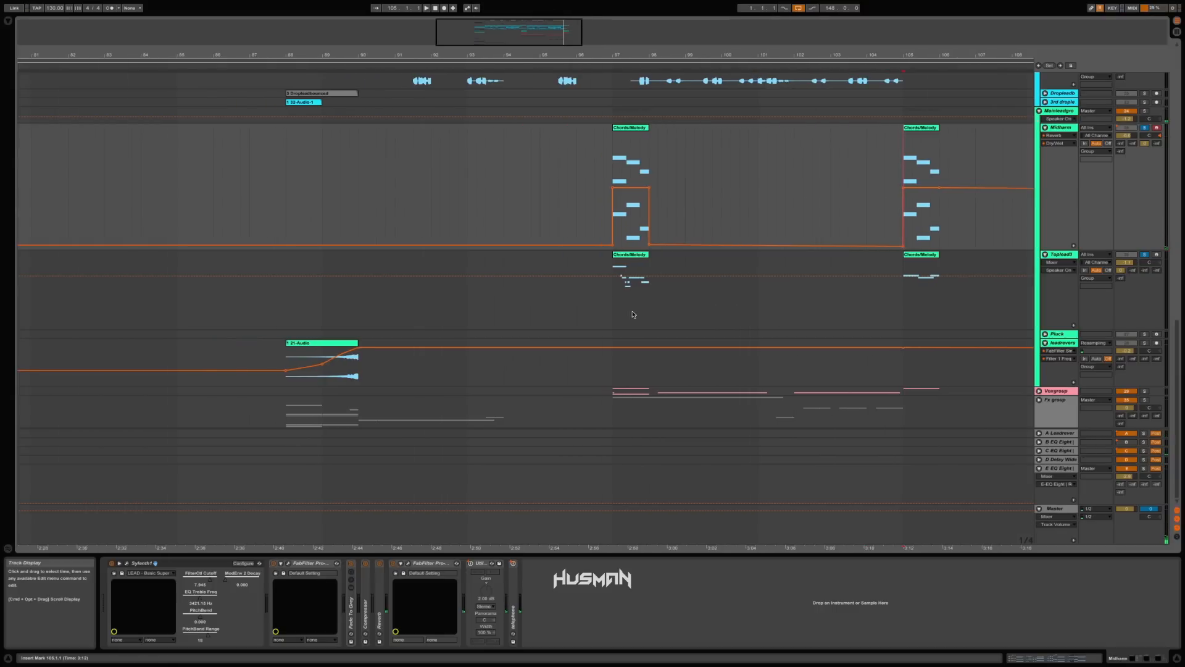
Unfold the Voxgroup, solo the Vox track and play its Vox work HERO clip in bar 97
left_click(1074, 360)
left_click(1039, 391)
scroll(707, 368, "down", 2)
left_click(629, 356)
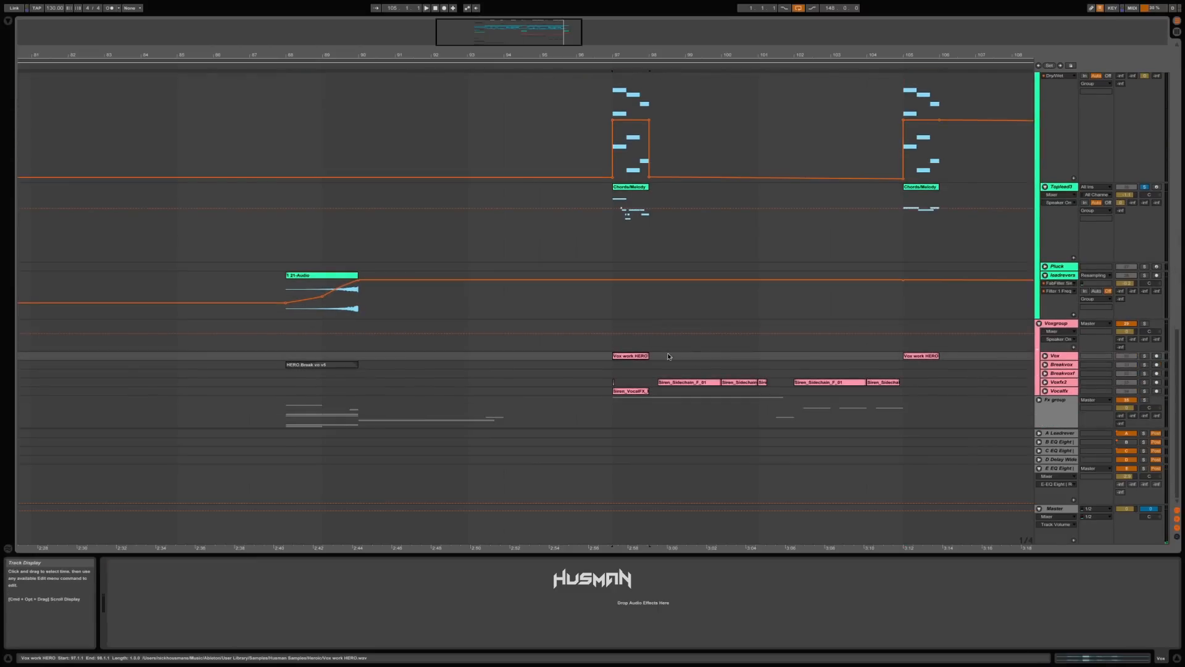
left_click(1145, 357)
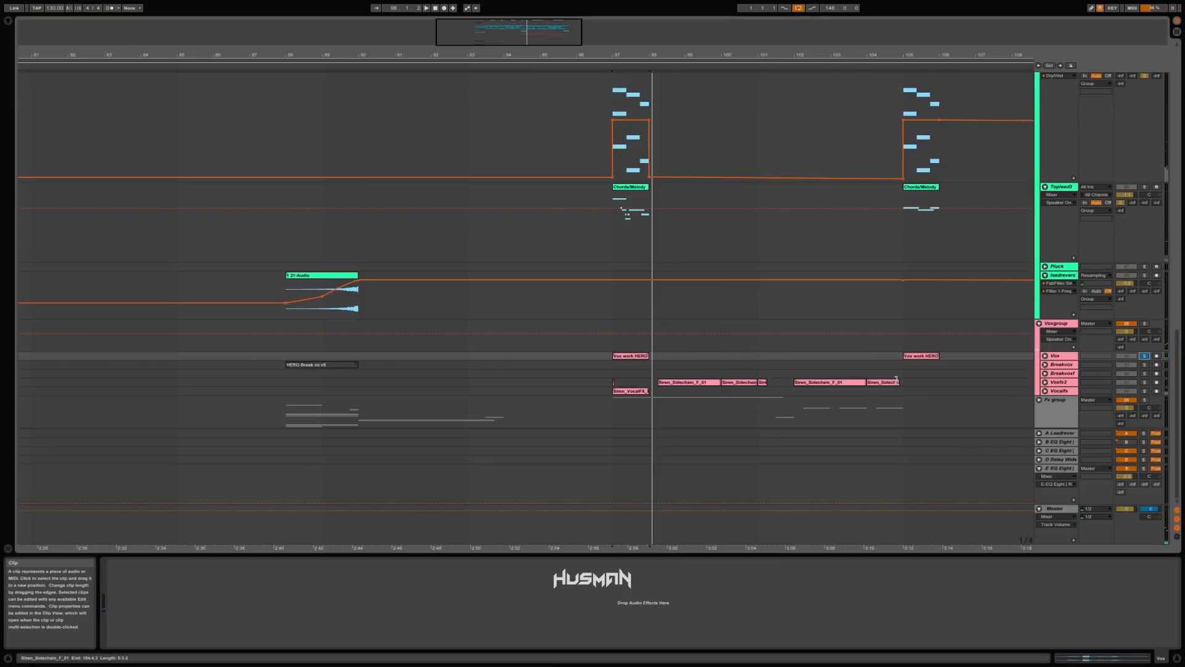
Play the soloed Vocalfx clip in bar 97, followed by the Voxgroup together with the Mainleadgroup
left_click_drag(1148, 387, 1148, 392)
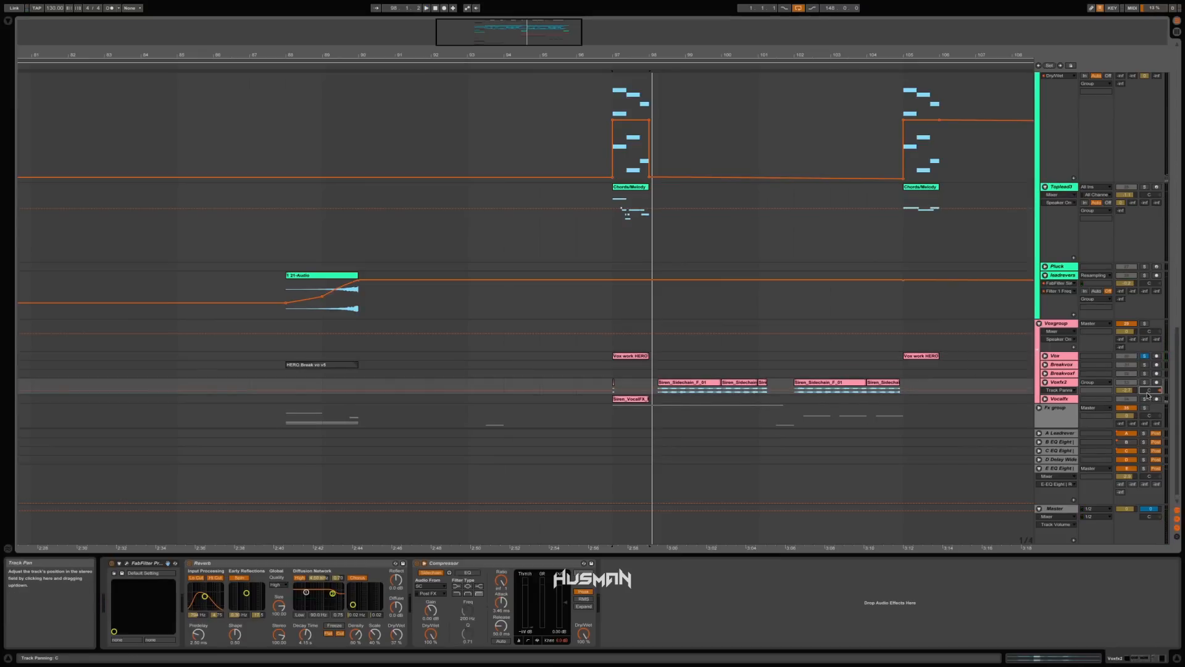
key("space")
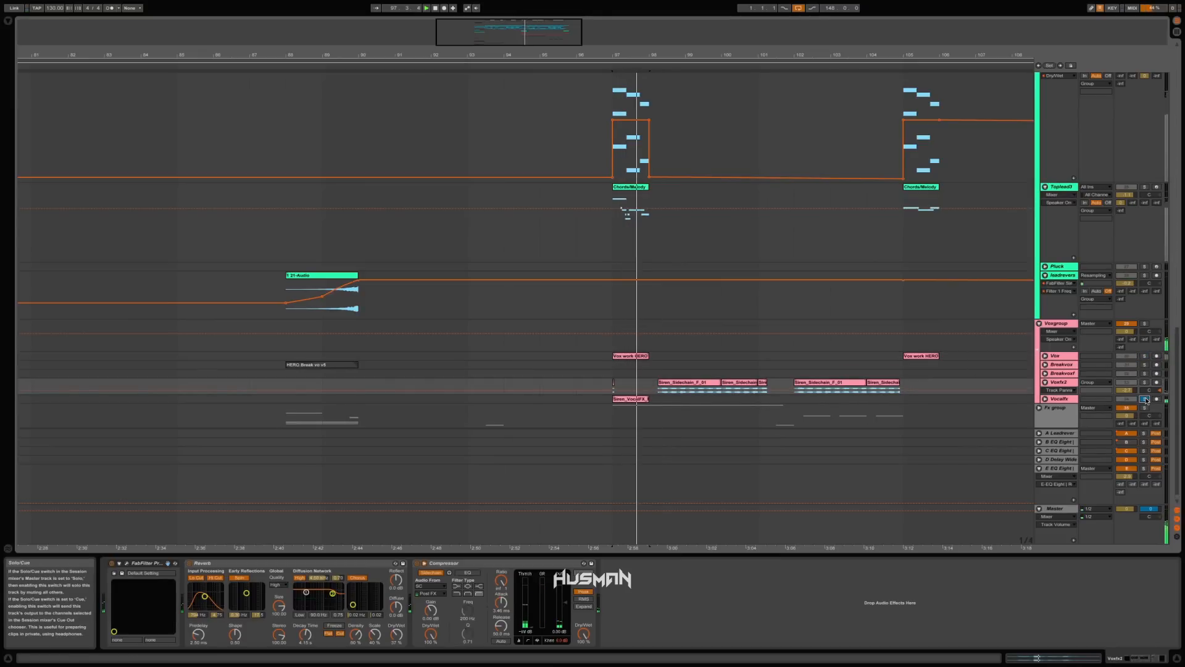
left_click(1144, 383)
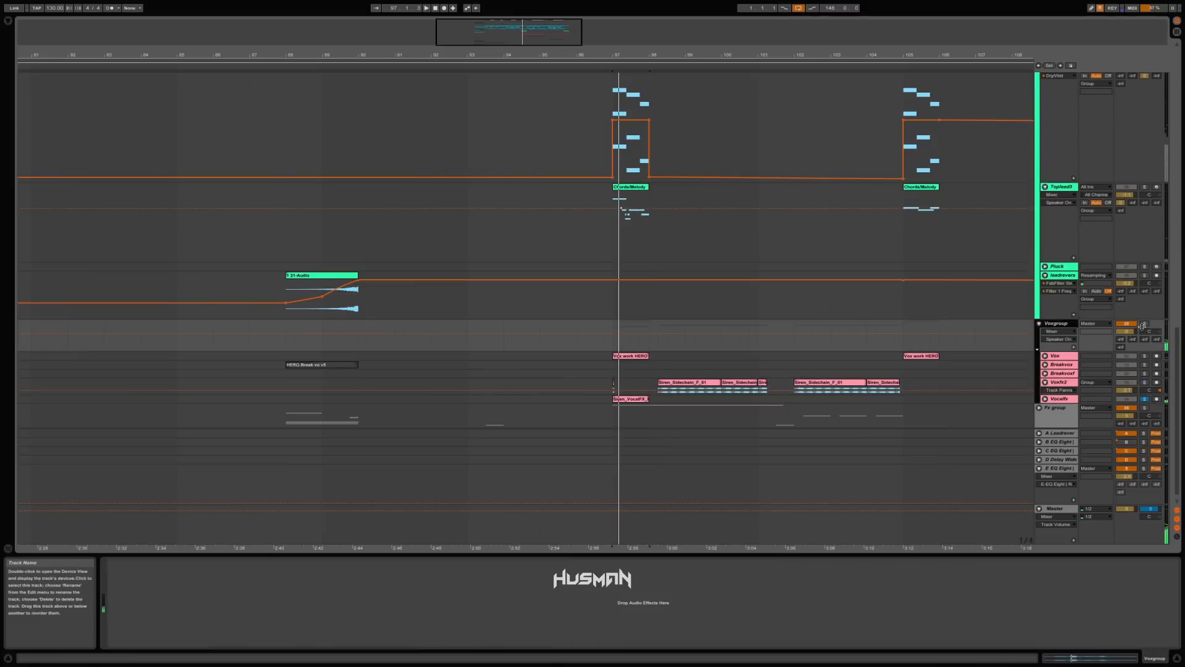
scroll(1144, 259, "up", 4)
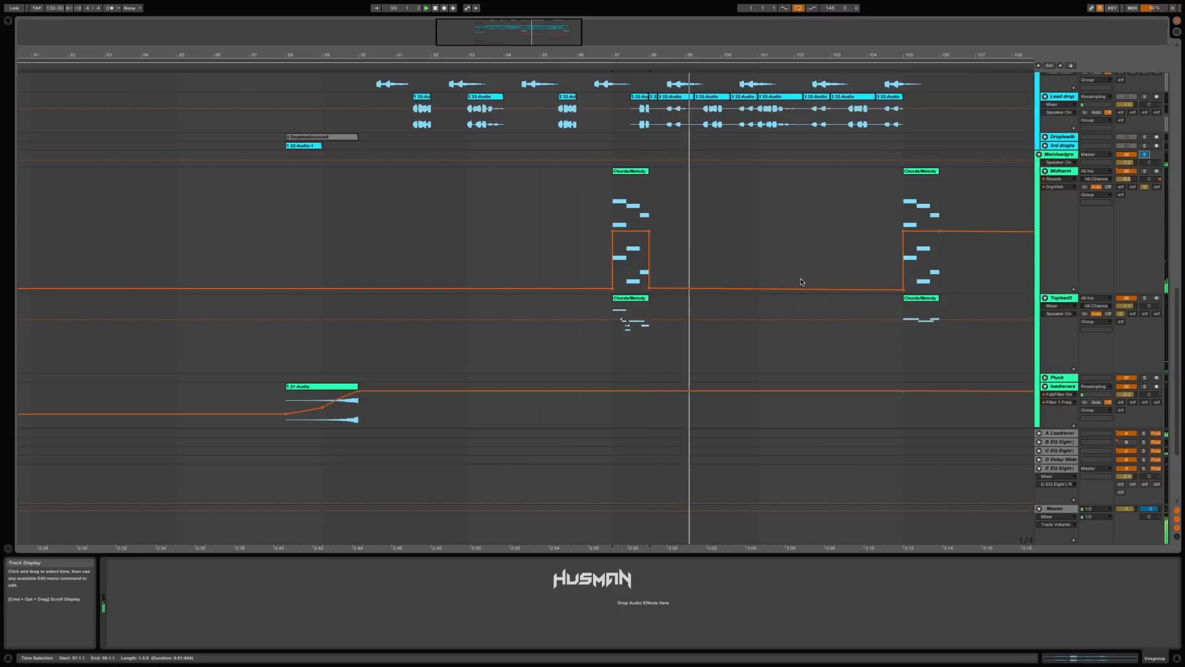
scroll(801, 281, "down", 4)
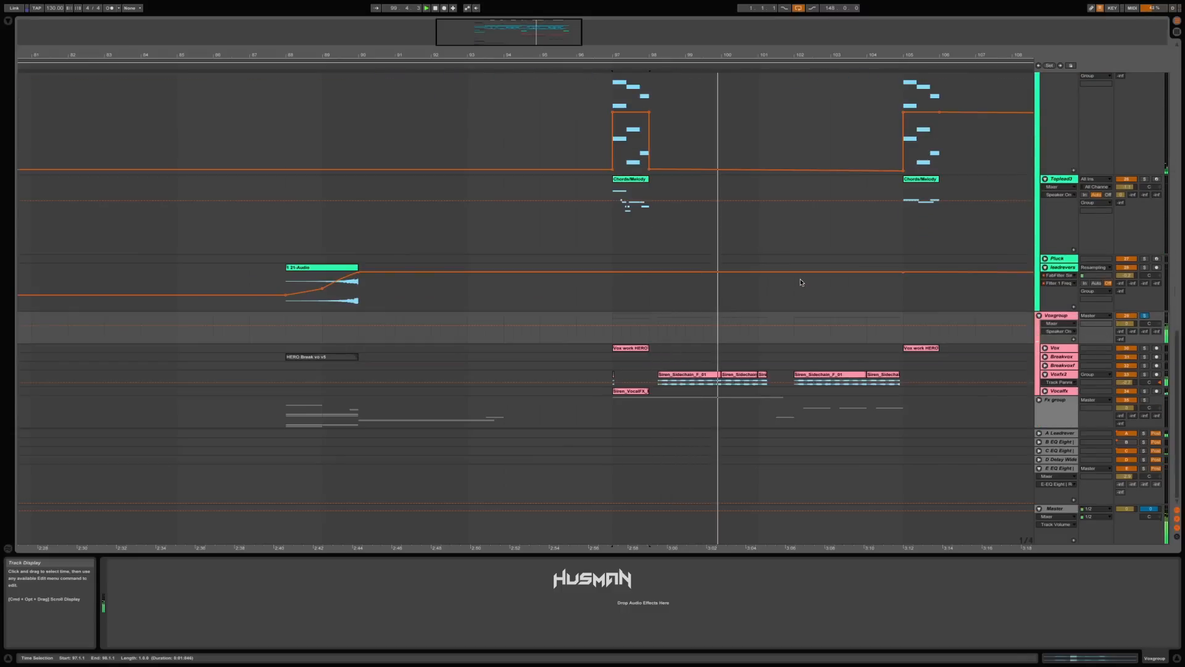
Solo the Voxfx2 track, enlarge its lane and select its first Siren_Sidechain_F_01 clip, starting in bar 98
left_click(691, 384)
left_click(1144, 376)
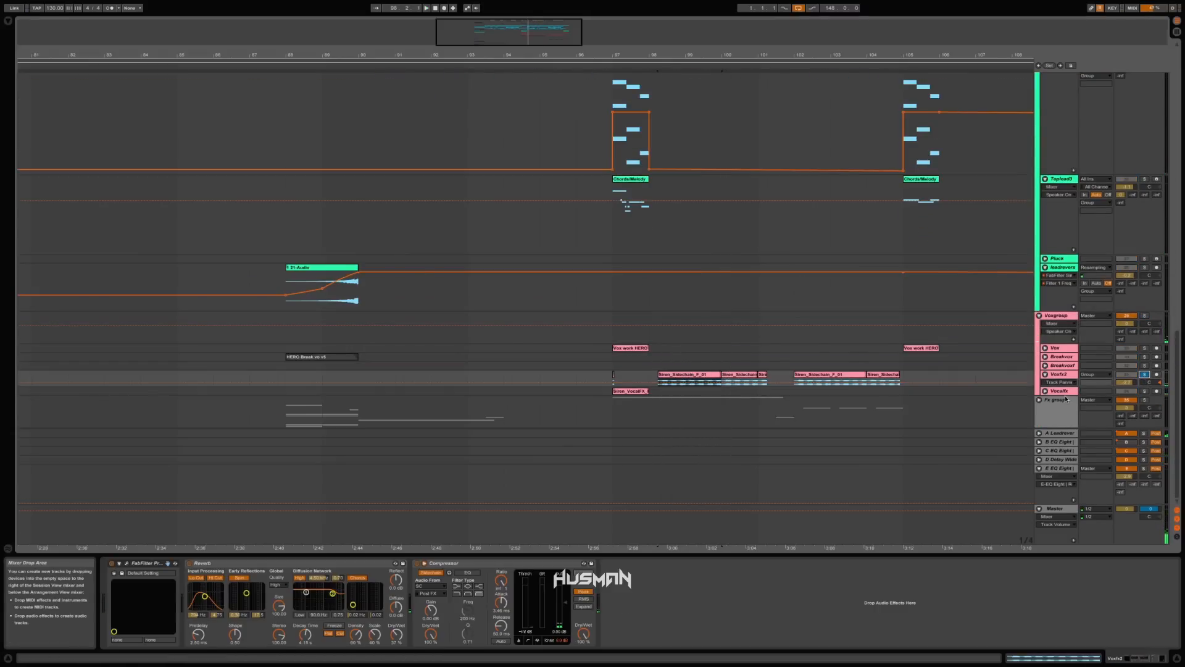
left_click_drag(1059, 386, 1059, 426)
scroll(794, 350, "down", 1)
left_click(691, 334)
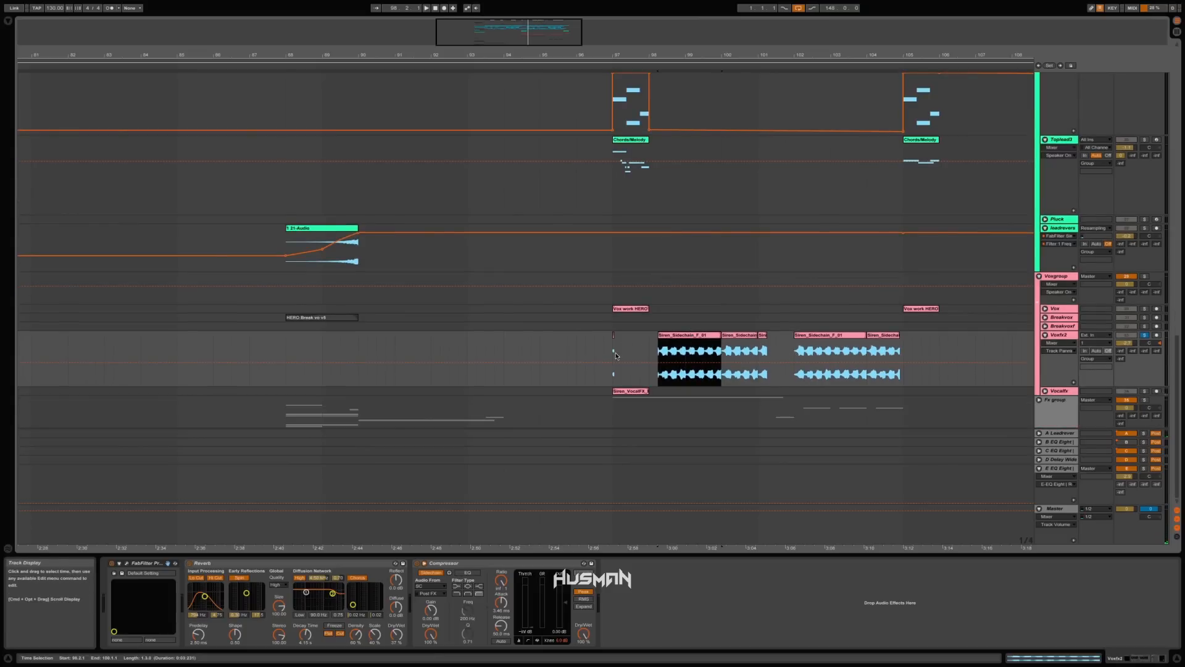
Play the siren clips on Voxfx2 from bar 98, end its solo and unfold the Fx group
left_click(659, 353)
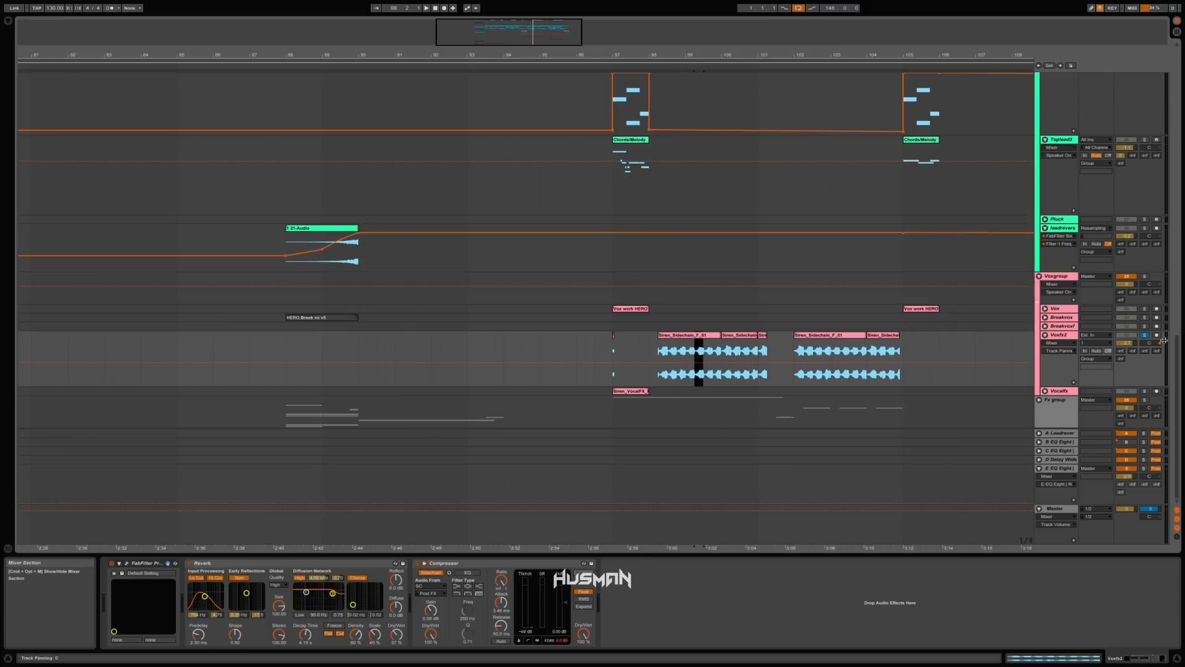
left_click(1146, 335)
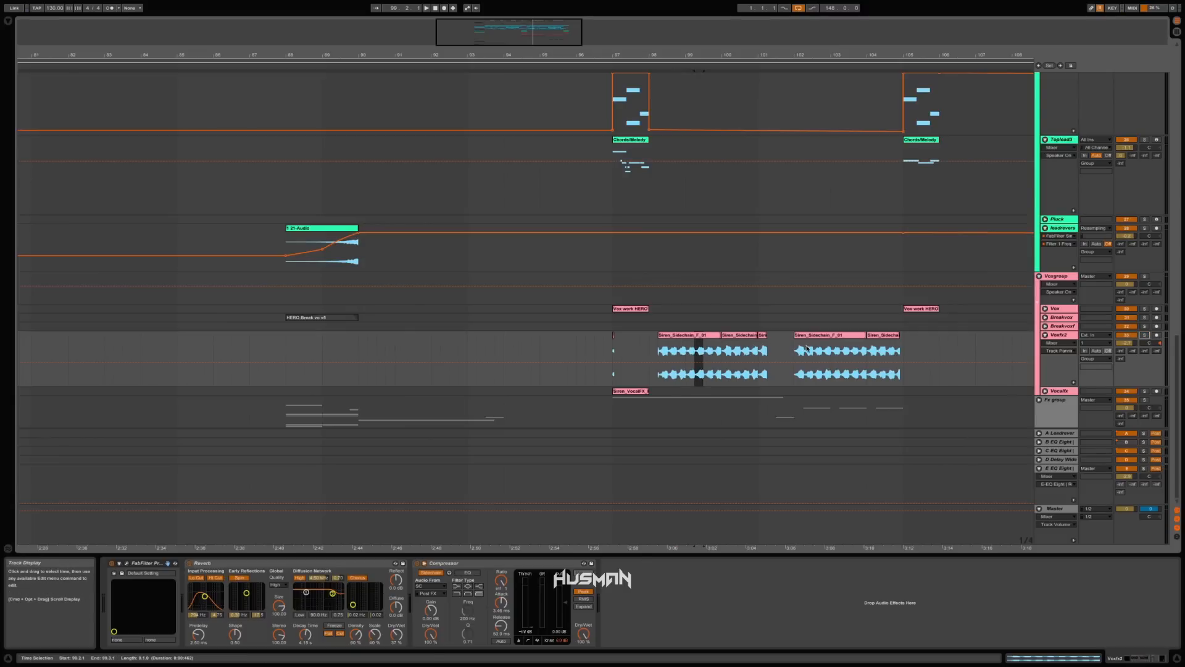
left_click(1039, 400)
scroll(767, 347, "down", 5)
scroll(767, 347, "left", 5)
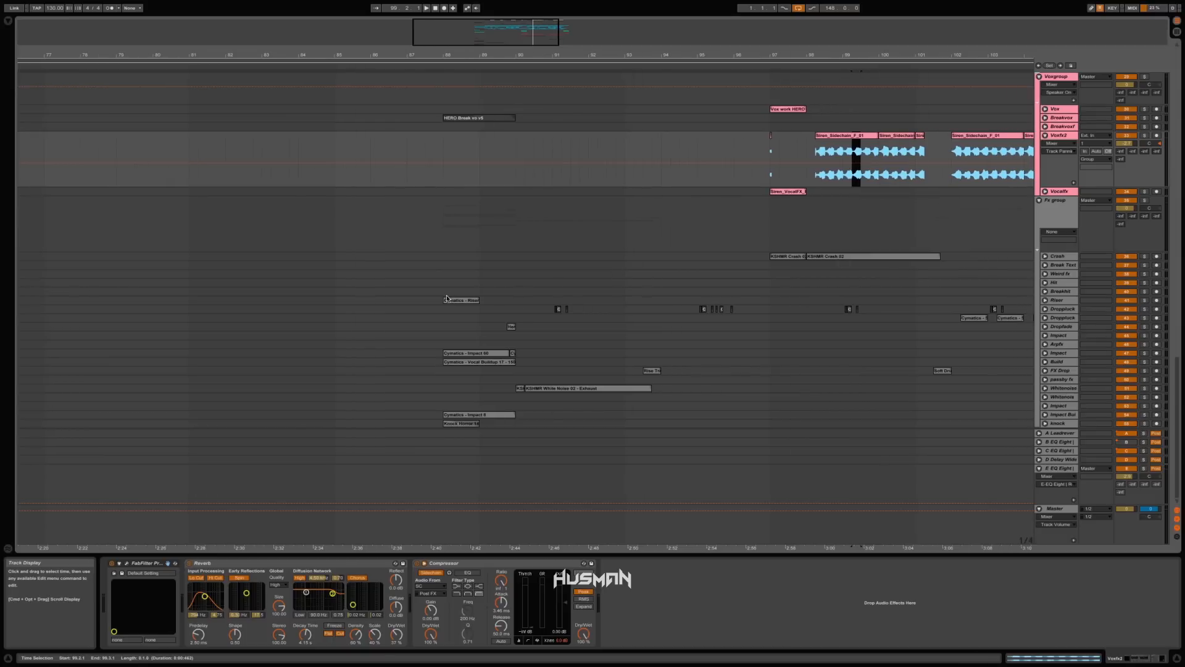
Play the Fx group's effects from bar 88, soloing the Riser track and the Build track in turn
left_click(447, 299)
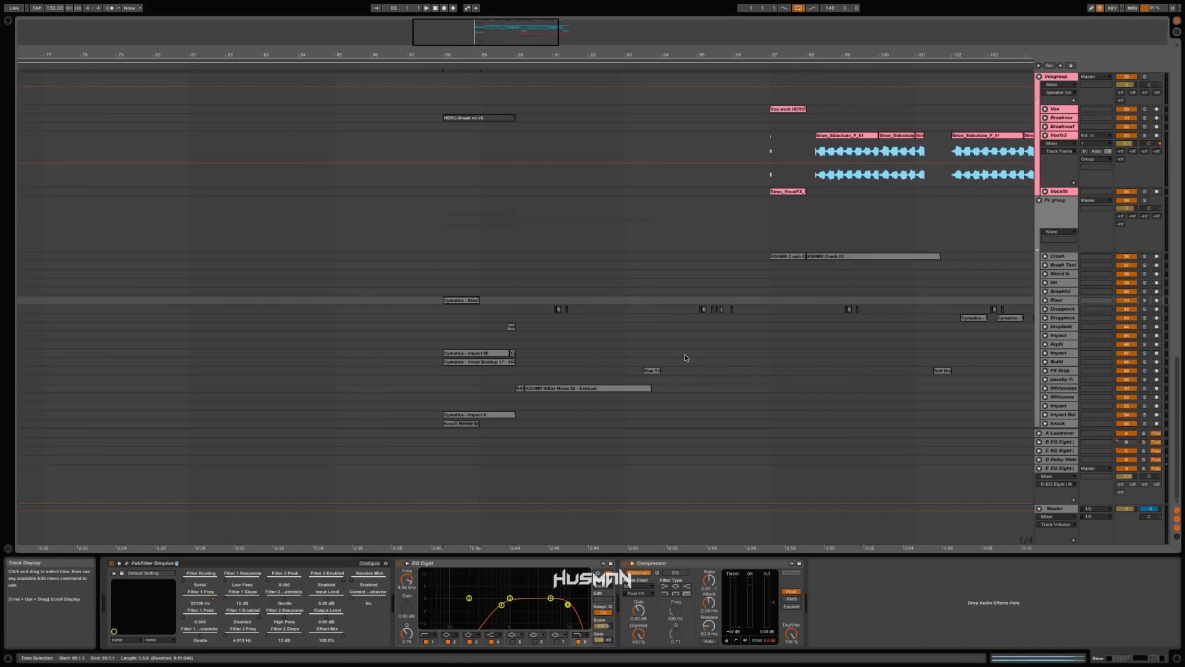
left_click(515, 258)
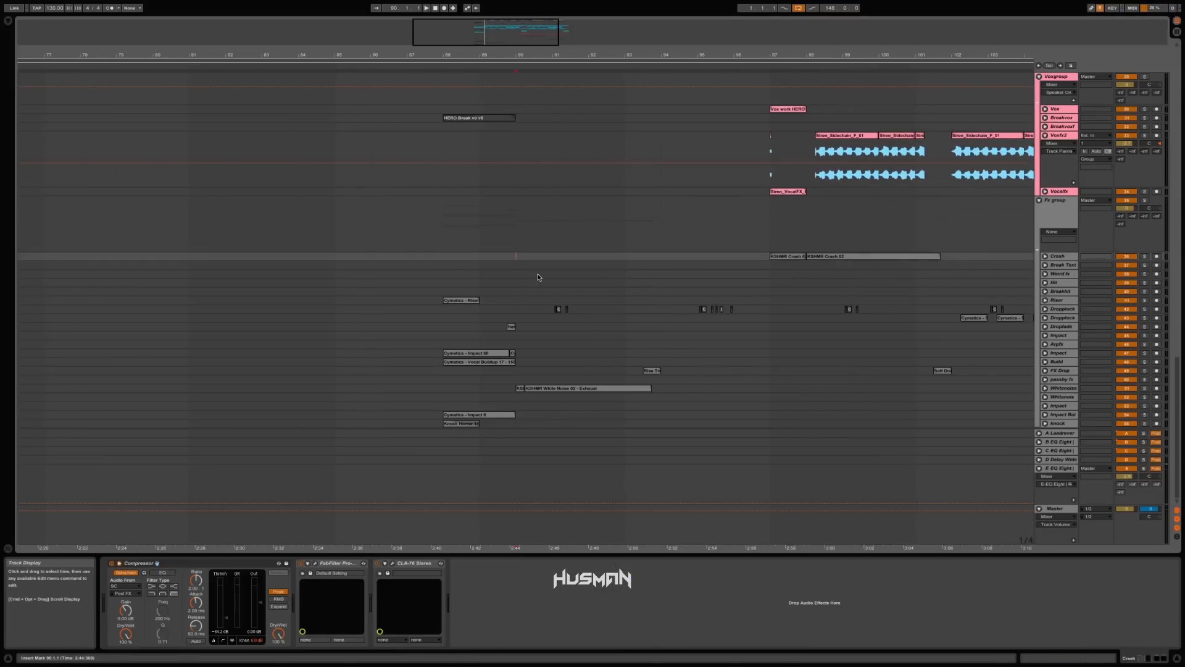
key("space")
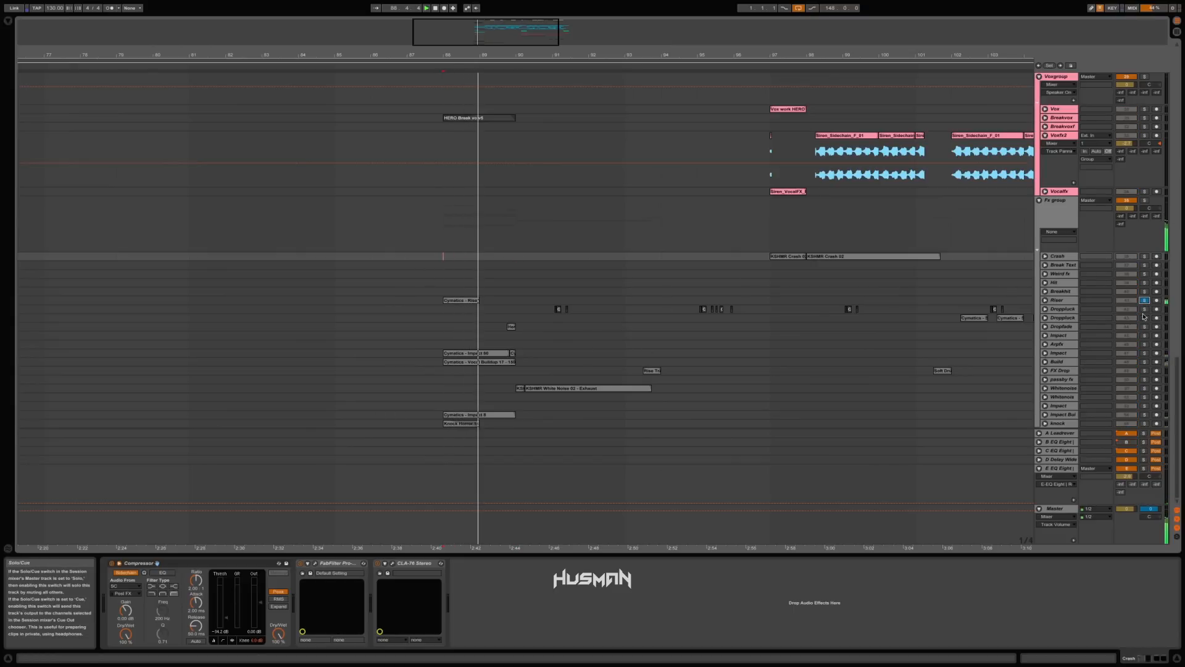
key("space")
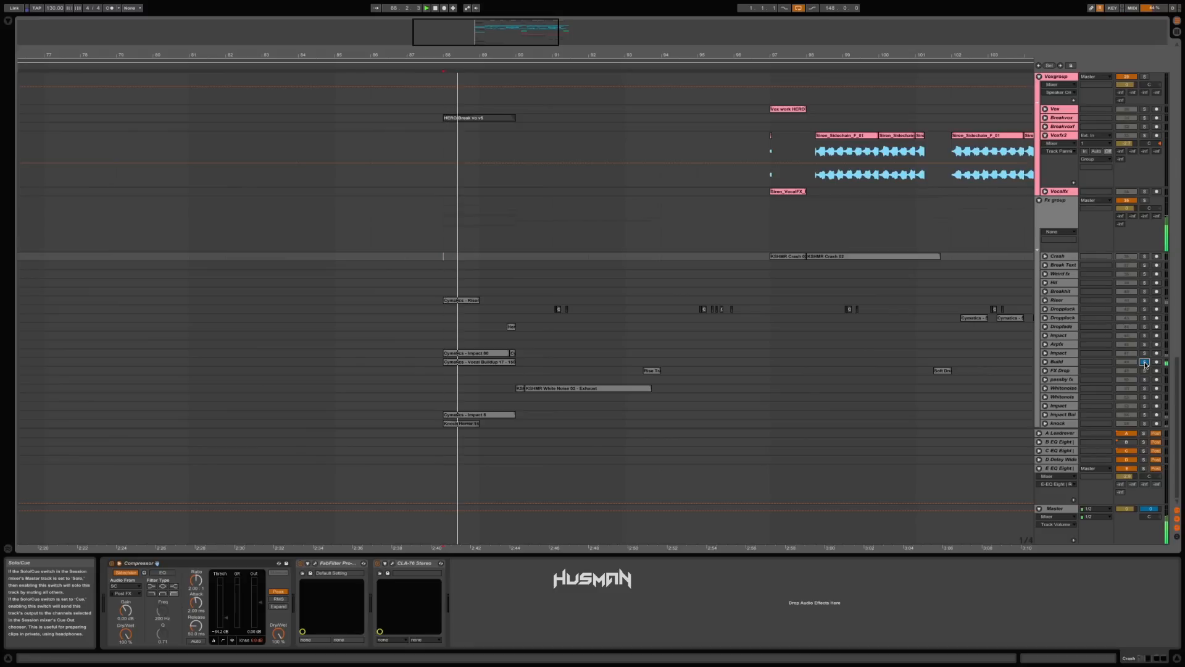
key("space")
key("space")
key("space")
Unfold the Build track to show the waveform of its Cymatics - Vocal Buildup 17 clip
left_click(1045, 371)
left_click(1046, 371)
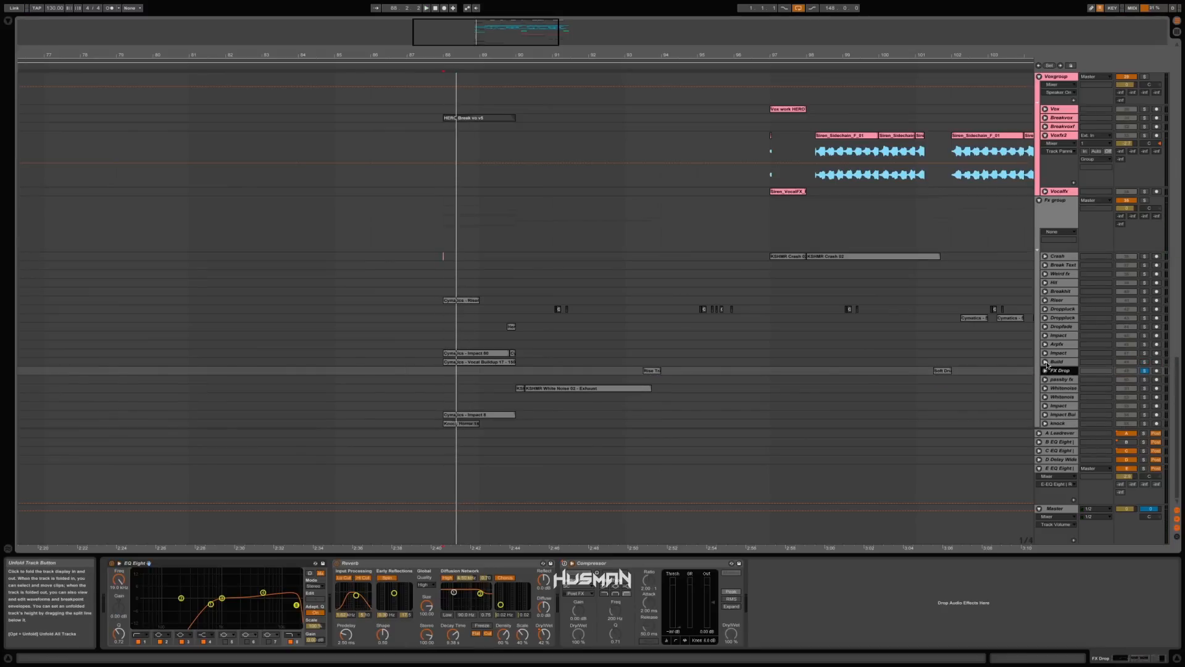
left_click(1045, 362)
left_click(1046, 352)
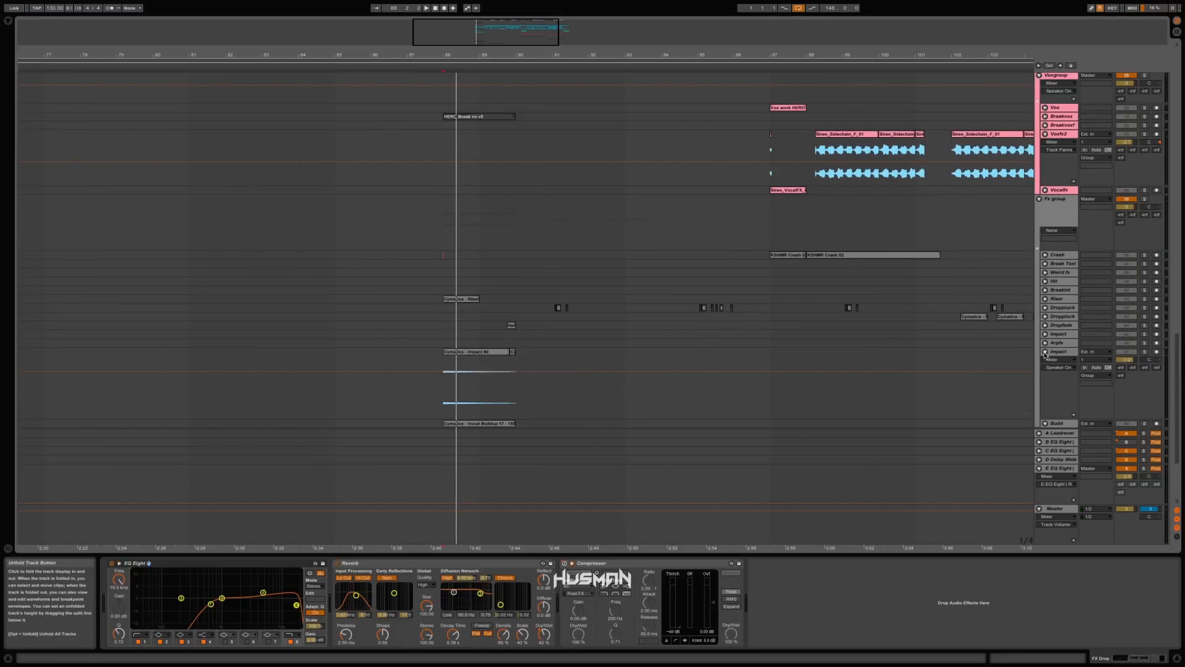
left_click(1046, 352)
scroll(695, 378, "down", 3)
scroll(694, 378, "right", 1)
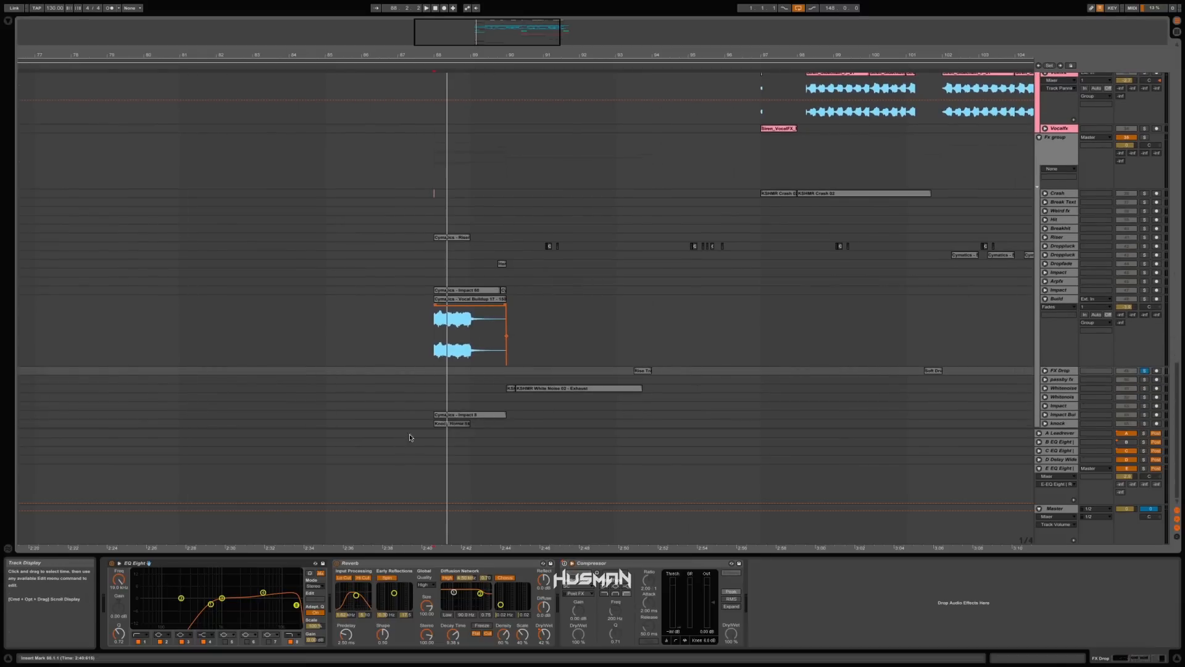
Play the soloed Impact Build clip in bar 88, followed by the soloed knock track
left_click(511, 415)
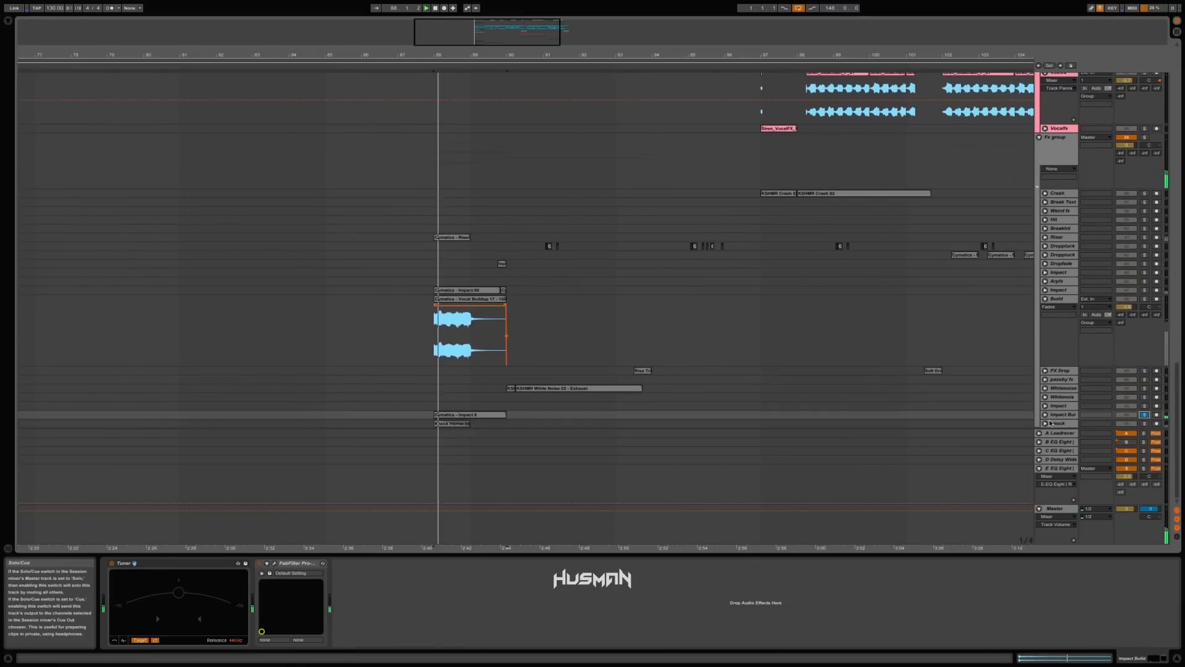
left_click_drag(1140, 420, 1143, 423)
scroll(1144, 421, "down", 1)
left_click(1145, 416)
key("space")
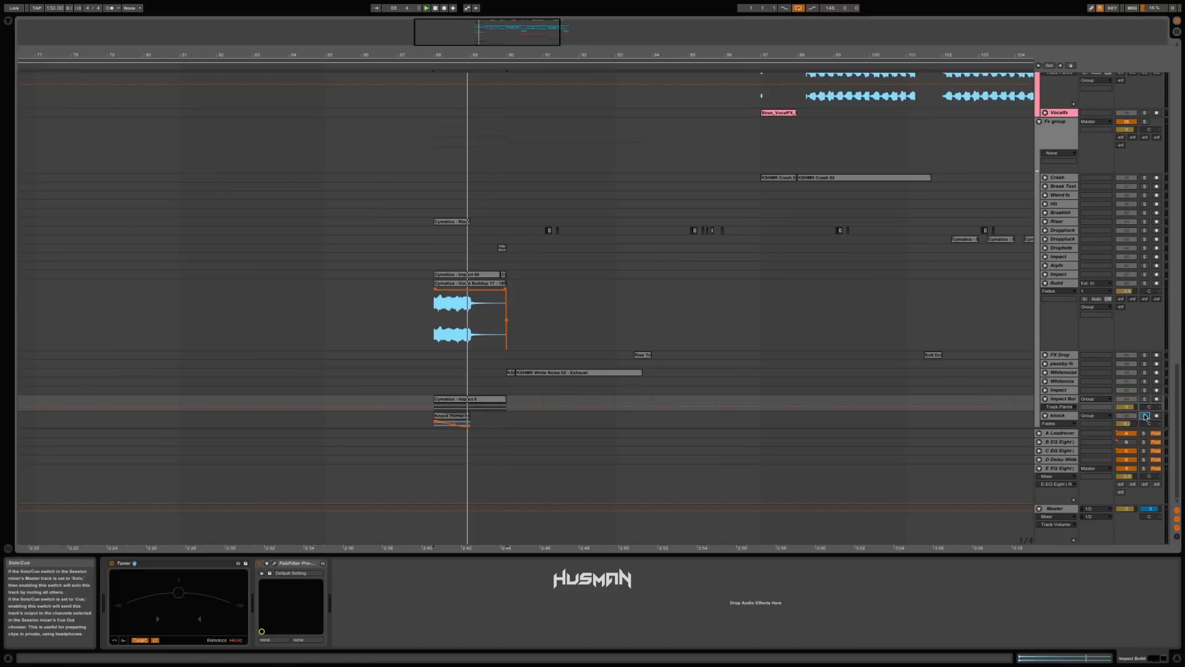
Extend the start of the Knock Horror 14 clip back to bar 86, play it and undo the extension
left_click(443, 420)
left_click_drag(434, 420, 361, 420)
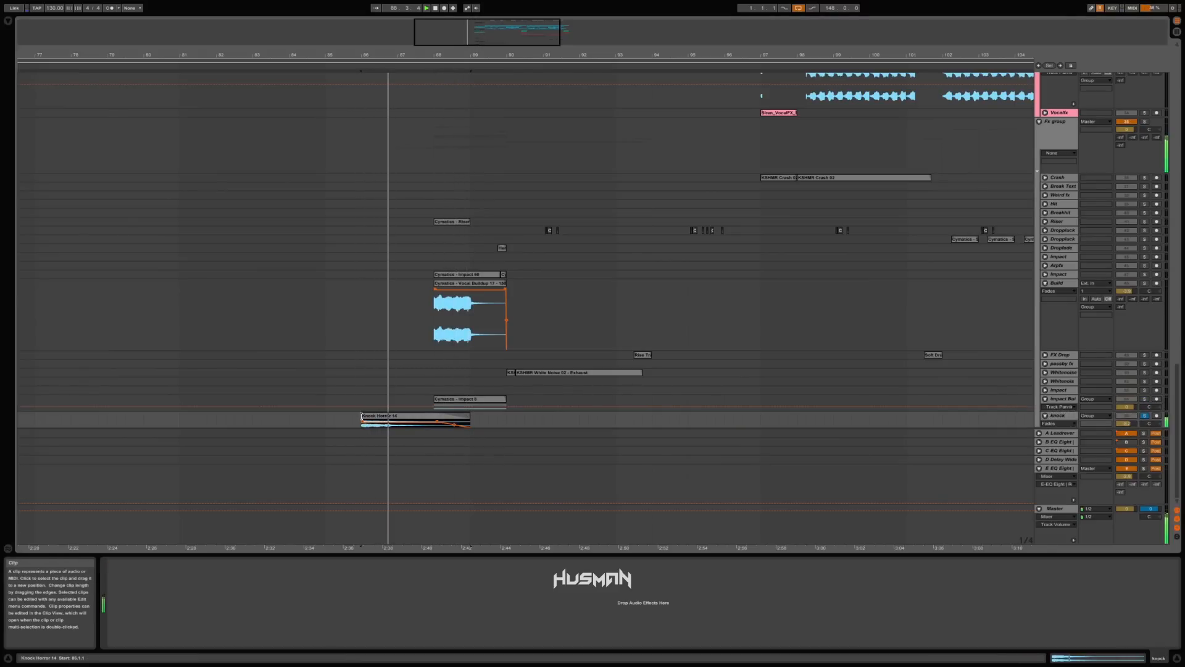
left_click_drag(361, 419, 361, 418)
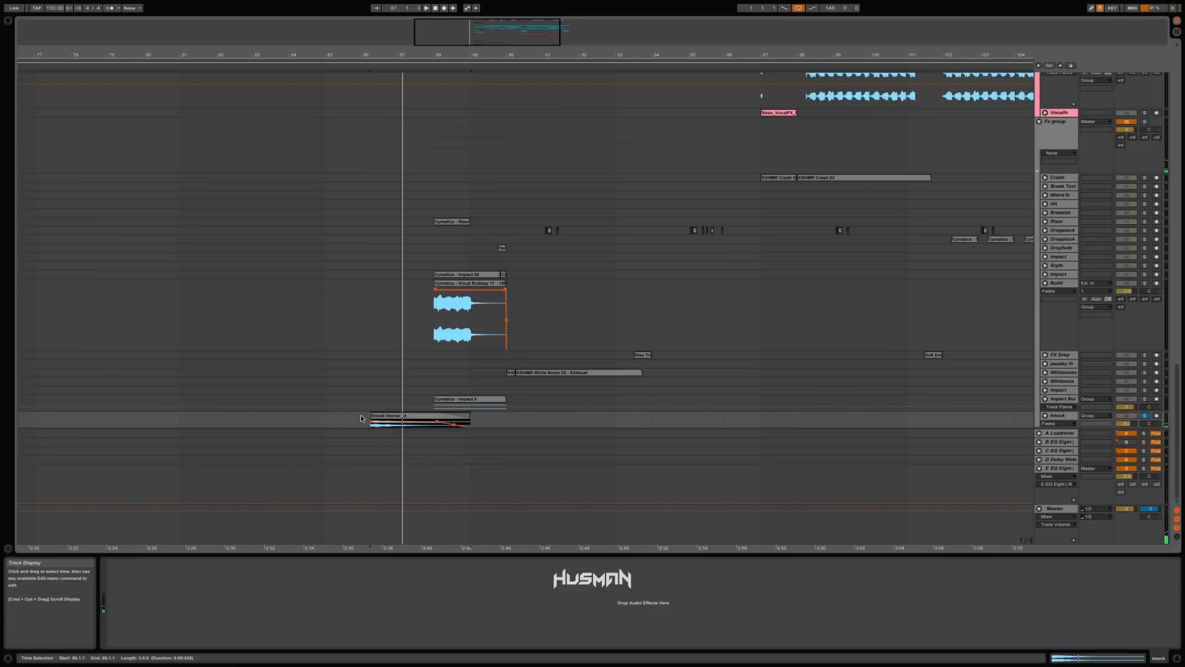
key("space")
key("super+z")
left_click(389, 398)
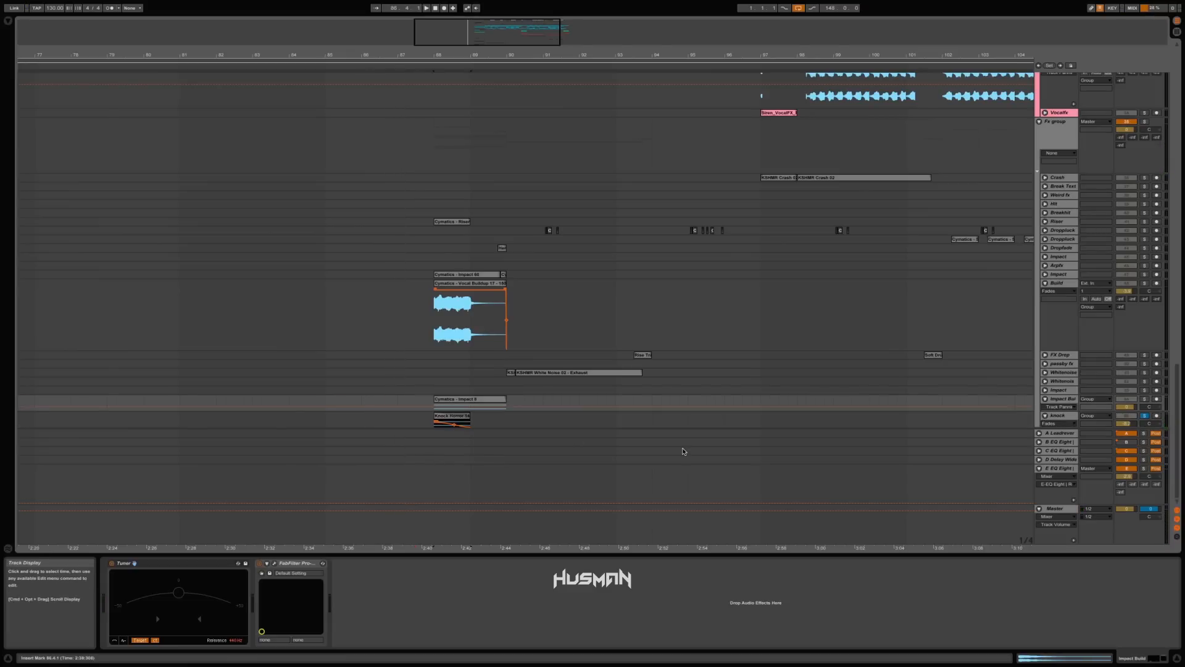
Select the first KSHMR Crash 02 clip in bar 97 and play it with the Crash track soloed
scroll(684, 451, "up", 5)
scroll(683, 451, "right", 5)
scroll(683, 451, "up", 3)
scroll(684, 451, "right", 3)
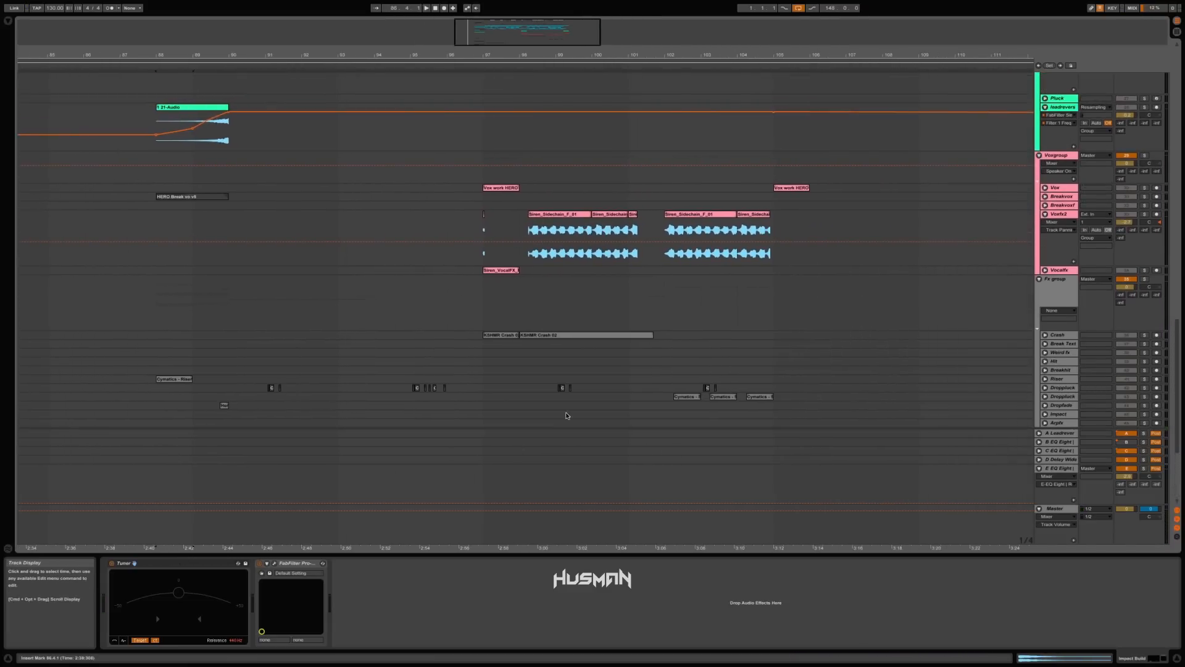
left_click(490, 338)
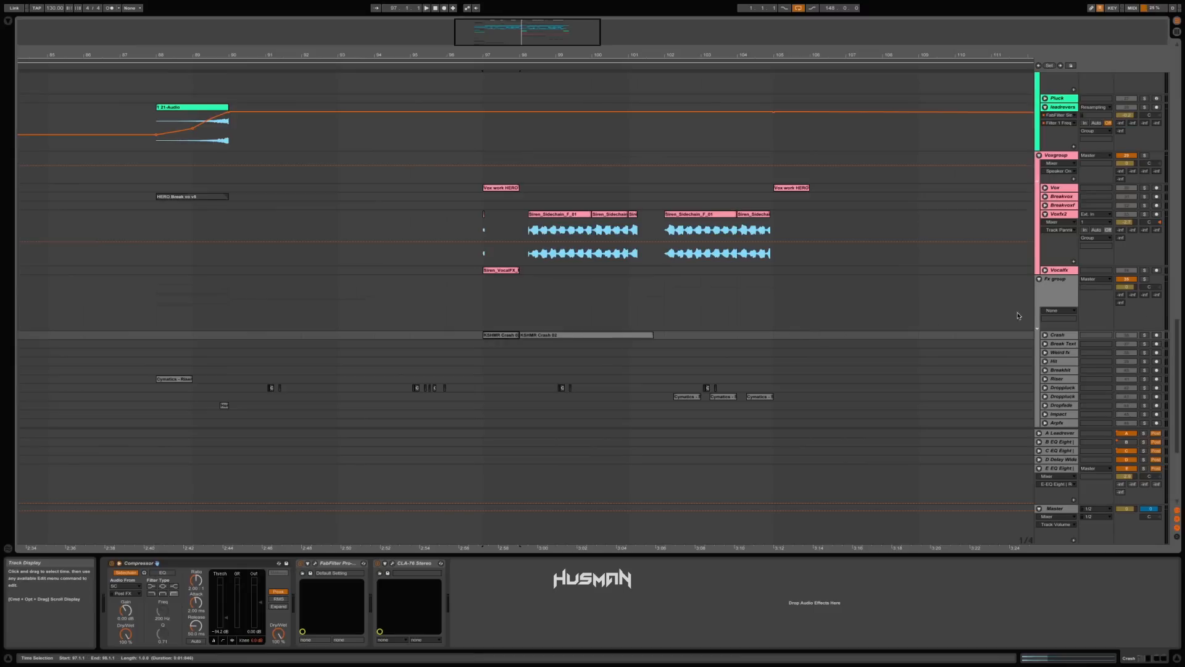
key("space")
left_click(1144, 335)
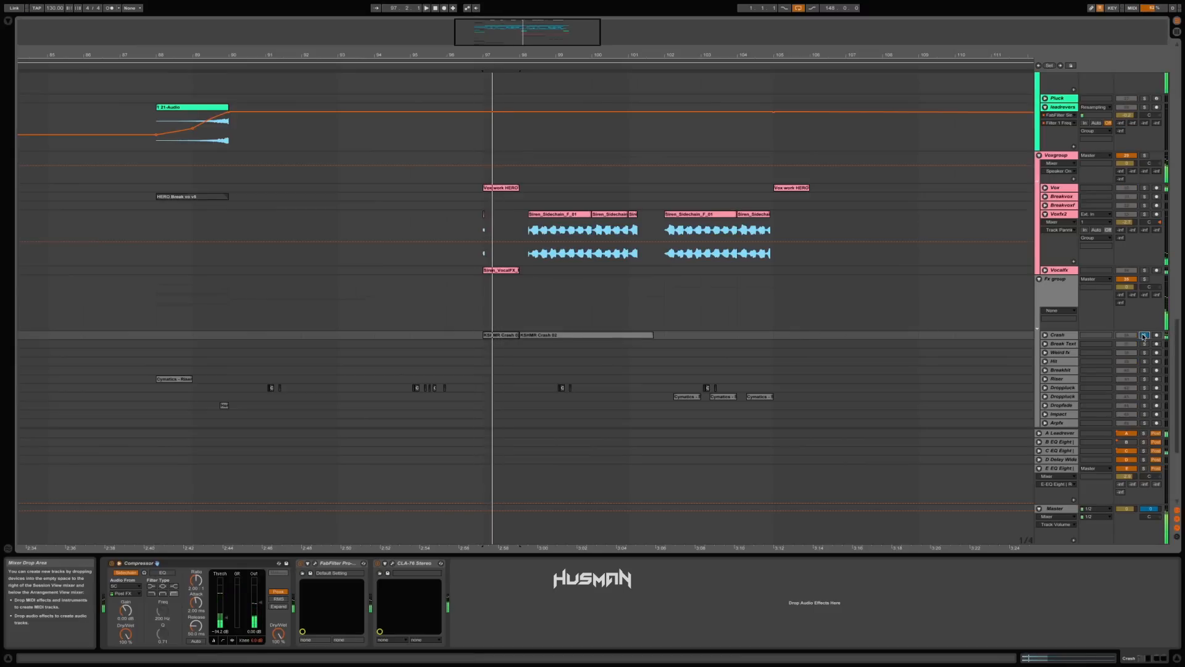
Solo and unfold the lower Droppluck track and play its three Cymatics - Synth Perc clips from bar 102
scroll(401, 360, "right", 5)
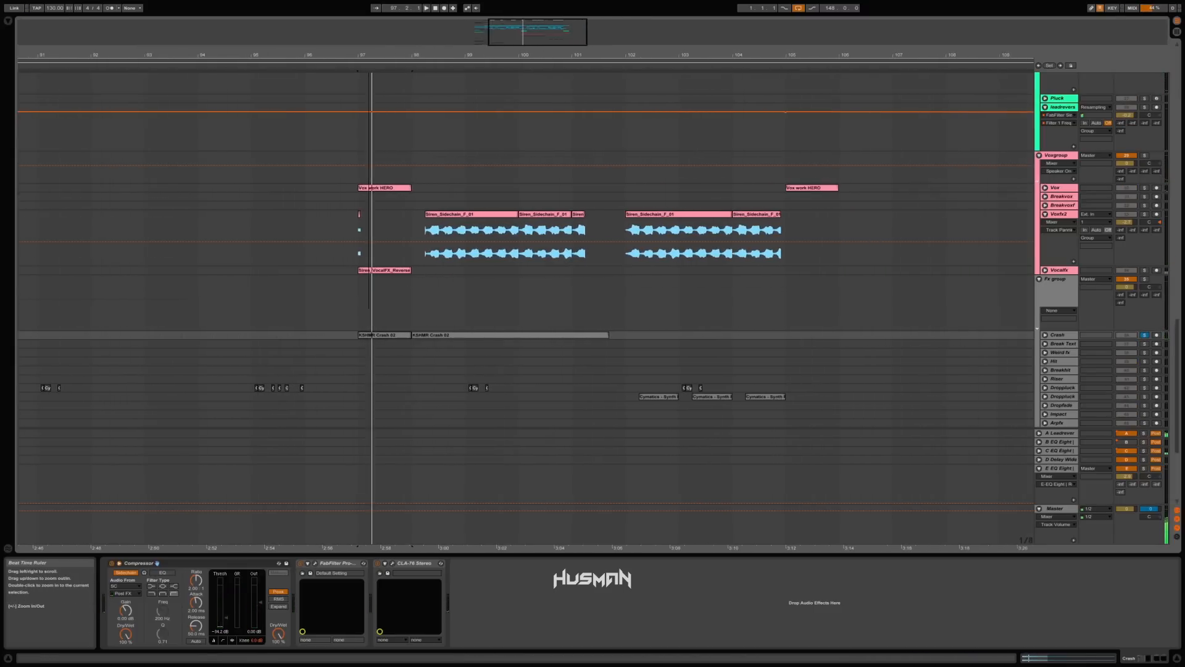
scroll(401, 360, "down", 1)
scroll(401, 359, "down", 5)
scroll(401, 359, "right", 2)
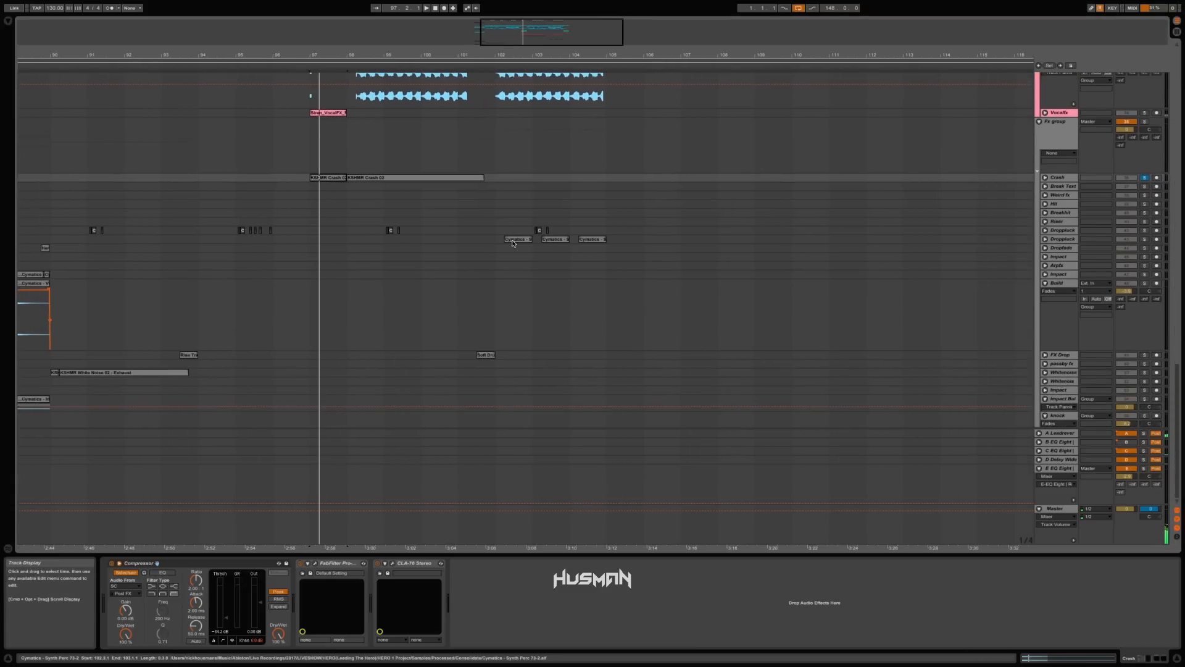
scroll(509, 237, "left", 3)
scroll(509, 237, "up", 3)
scroll(509, 237, "down", 3)
scroll(509, 237, "right", 1)
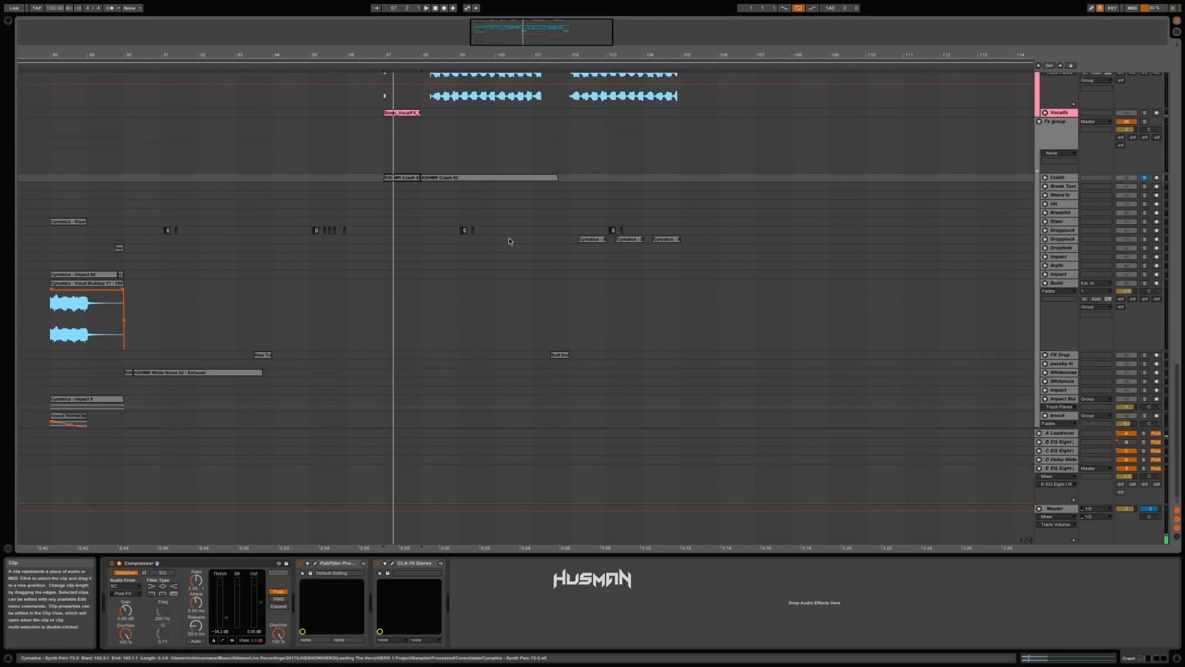
left_click(582, 239)
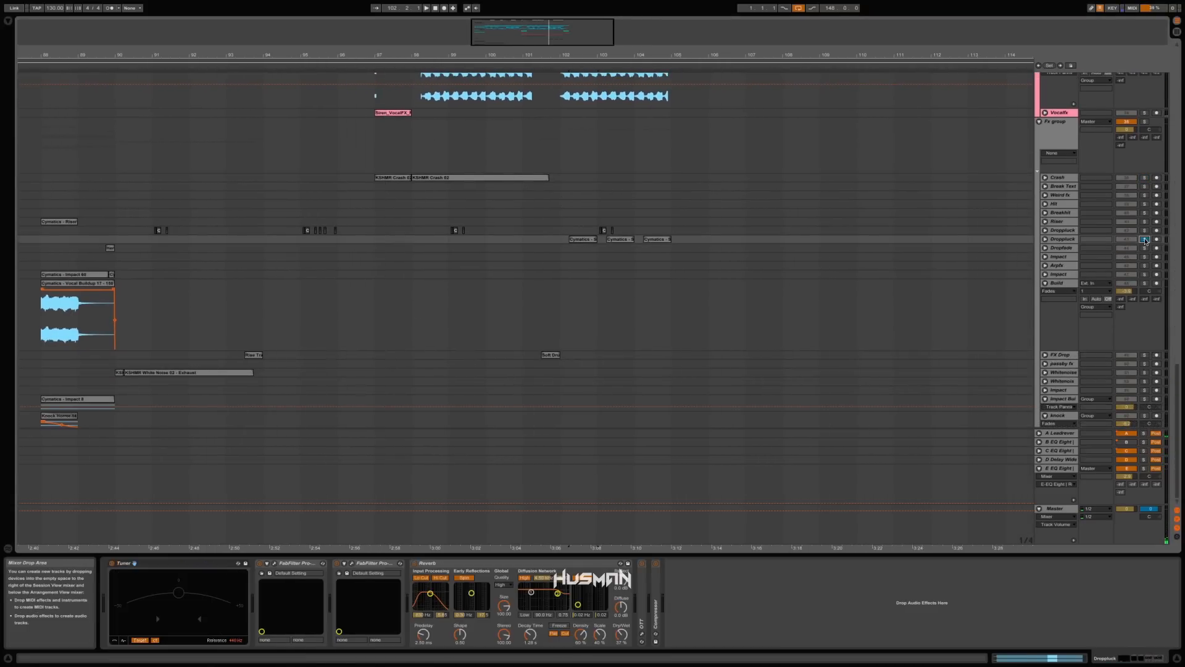
left_click(1046, 239)
left_click(561, 265)
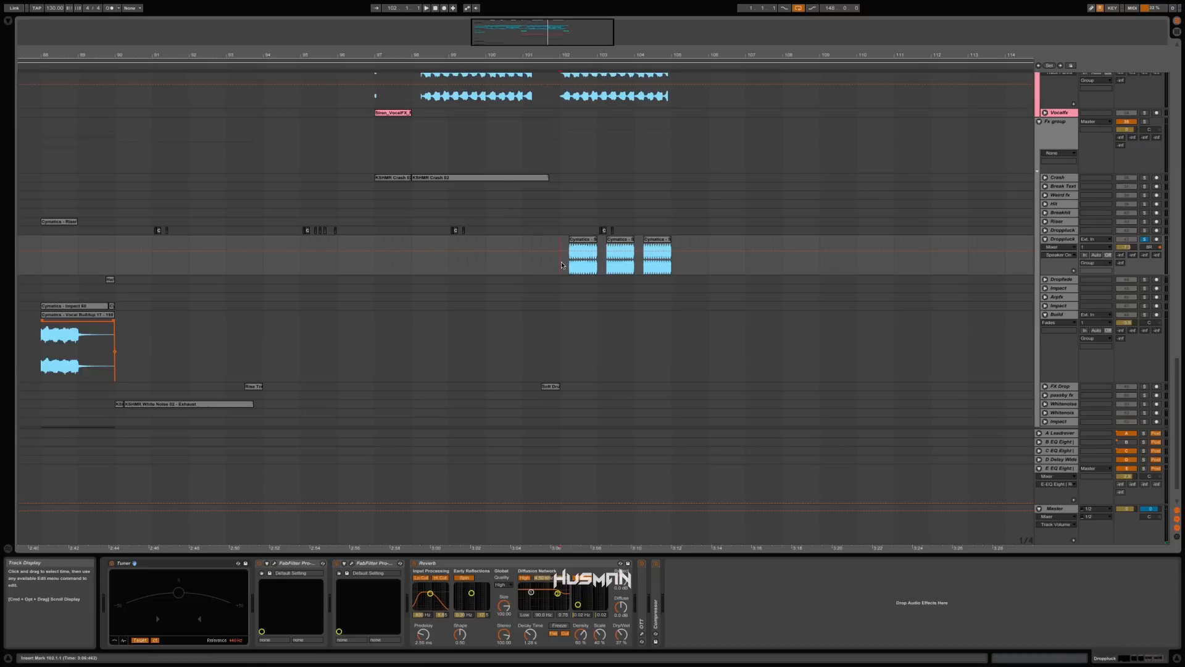
scroll(562, 266, "right", 2)
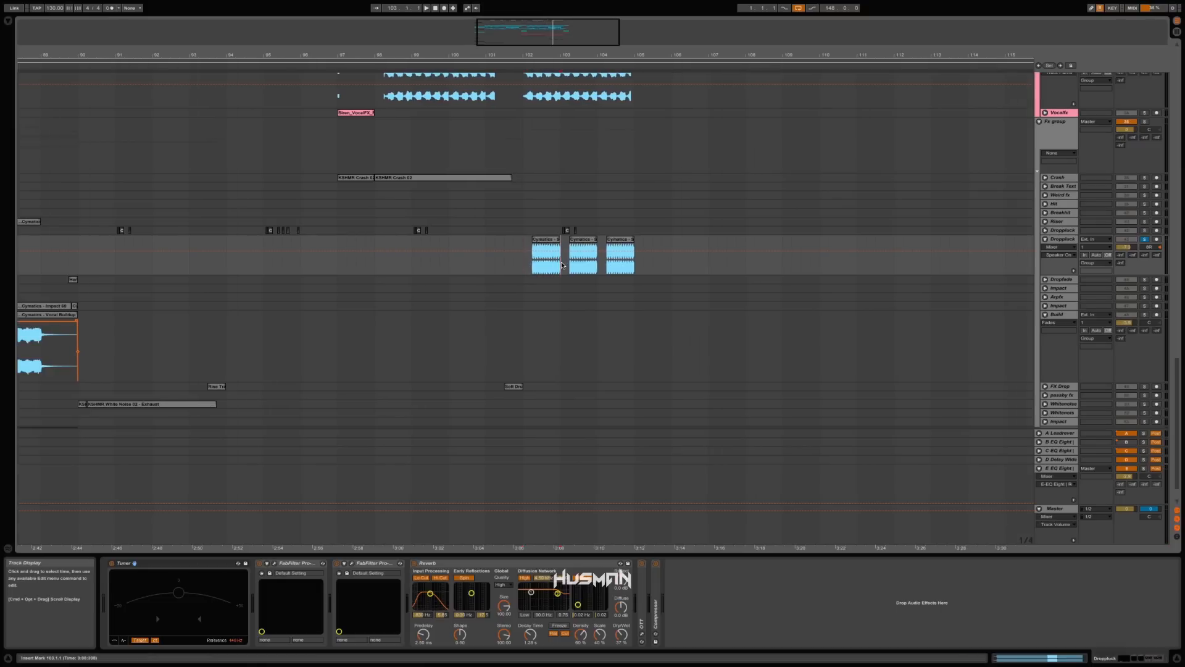
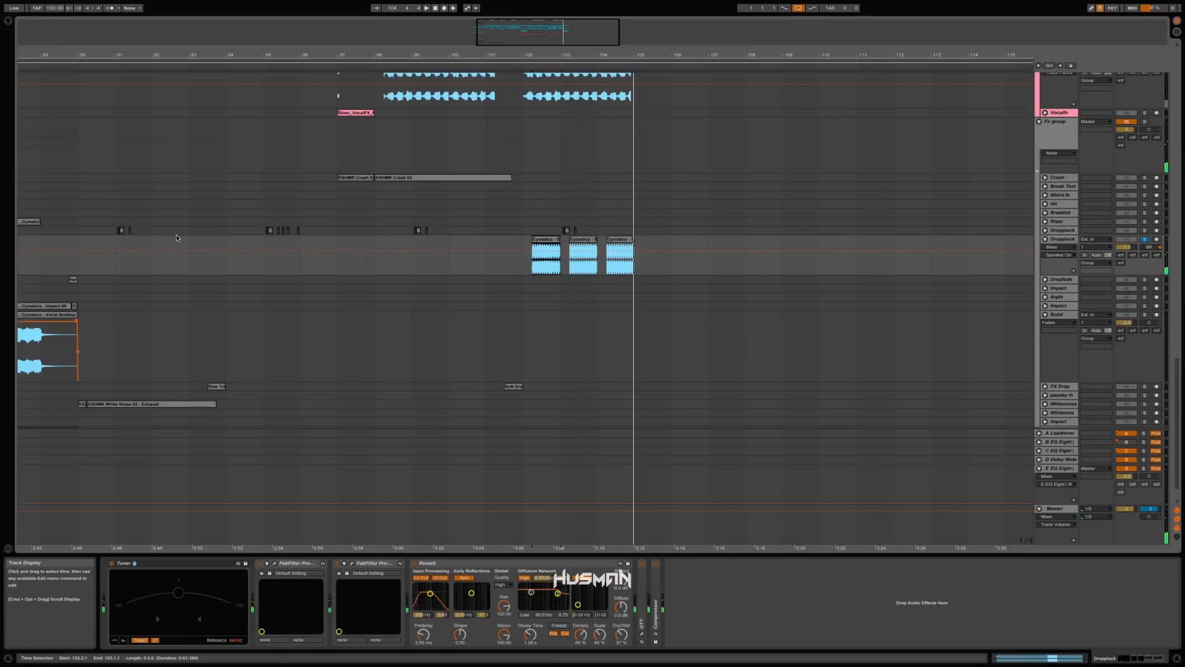
Select the upper Droppluck track's clips in bar 95, solo that track and play them
left_click(294, 230)
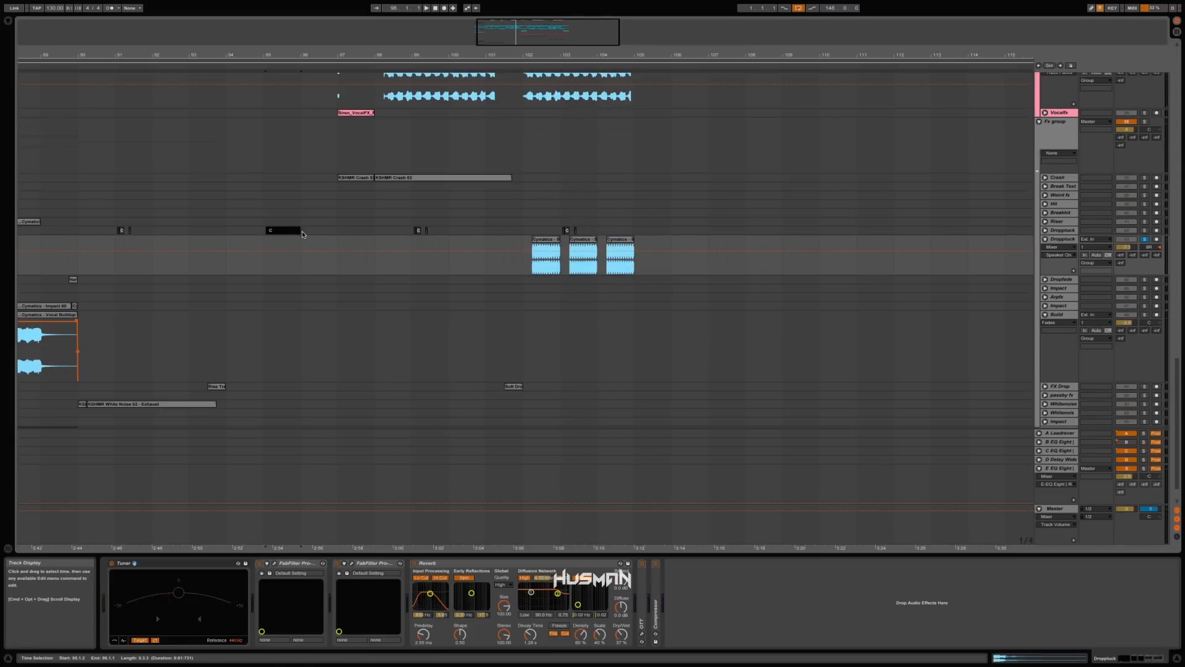
left_click(1144, 230)
key("space")
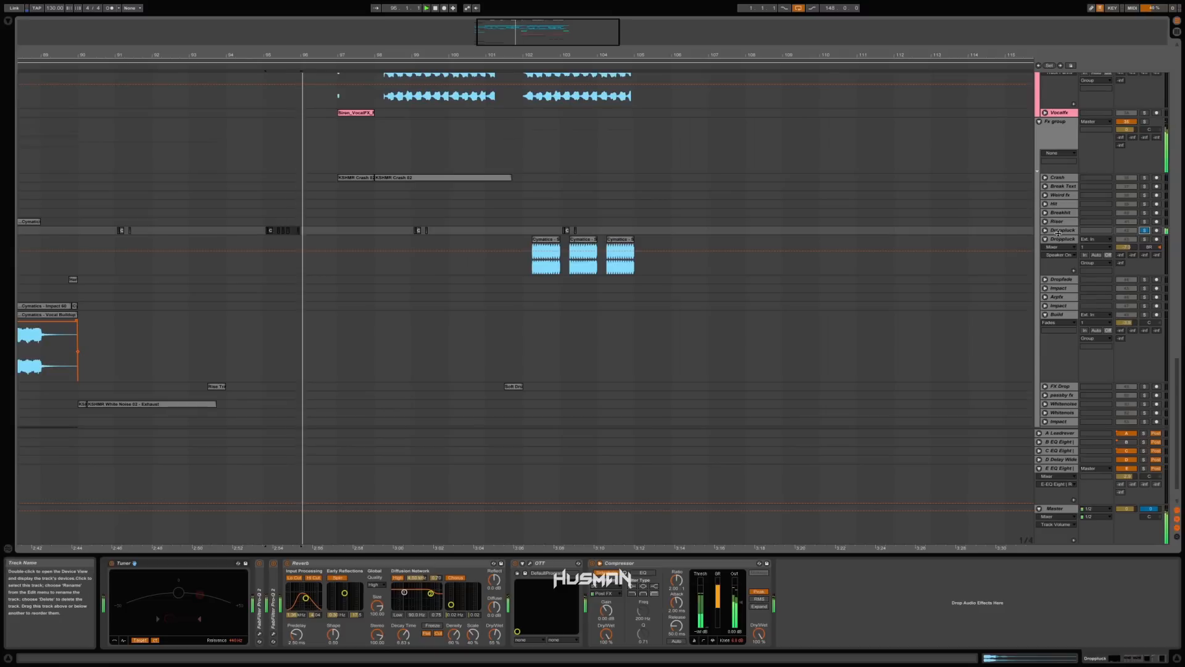
left_click(524, 239)
key("space")
Open the first Cymatics - Synth Perc clip in bar 102 and examine its transposition envelope
left_click(532, 240)
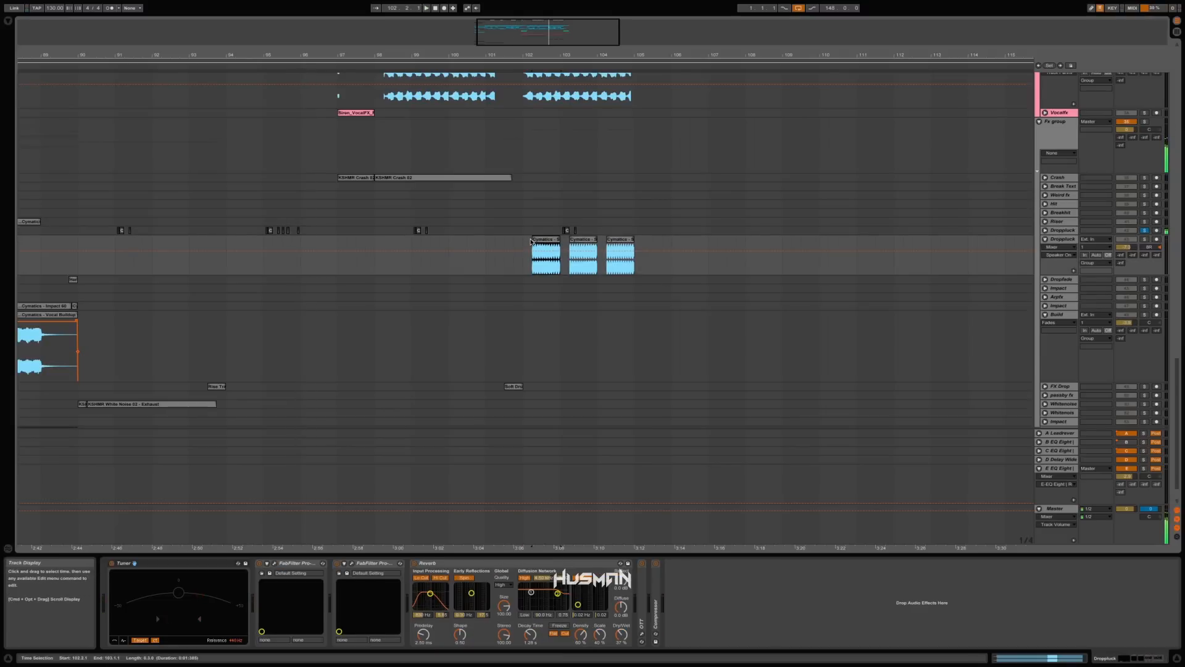
double_click(541, 251)
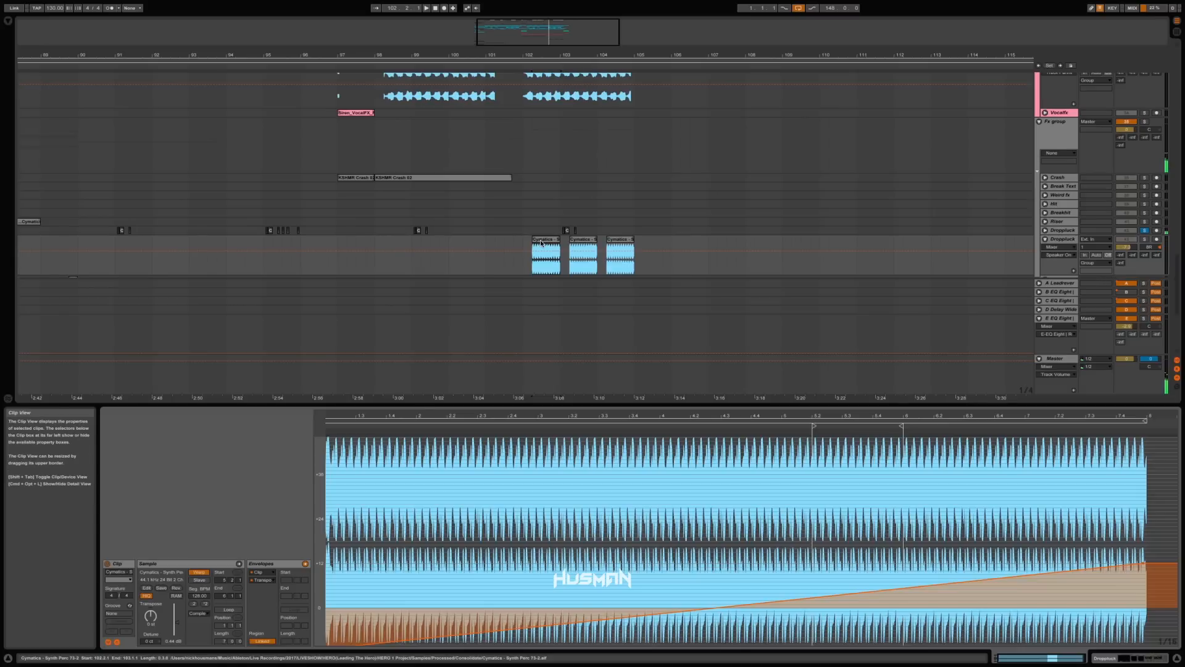
scroll(326, 642, "left", 2)
scroll(372, 591, "down", 2)
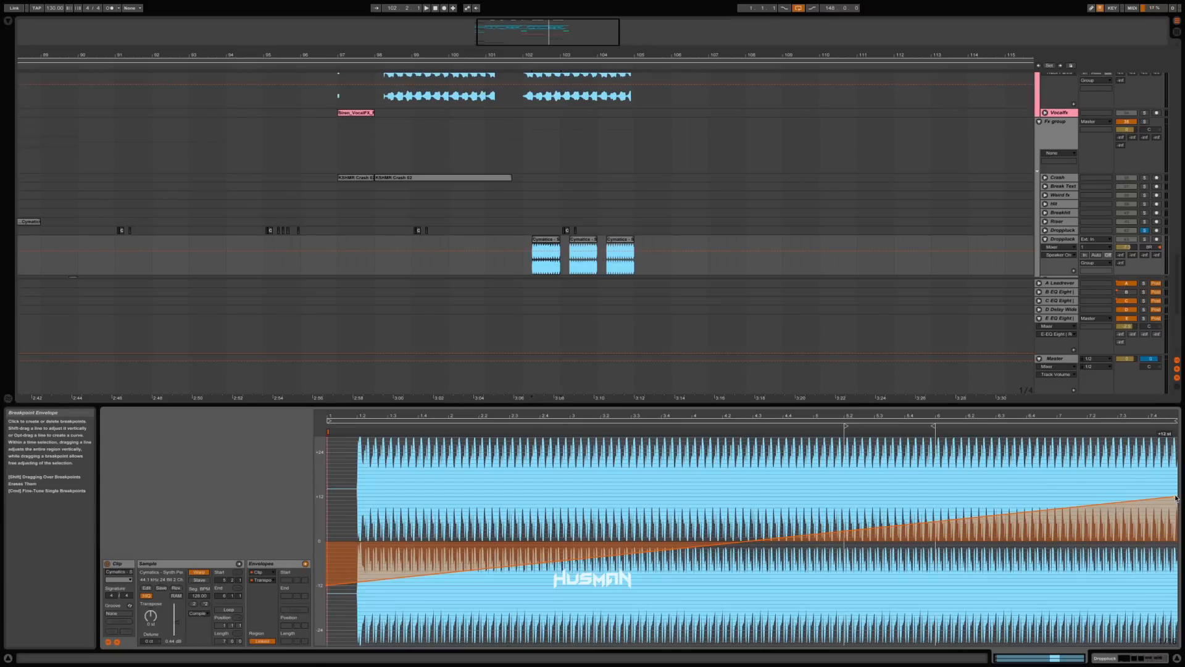
Return to the lower Droppluck track's devices and inspect the curves of both FabFilter Pro-Q 2 equalizers, closing each one
left_click(1117, 660)
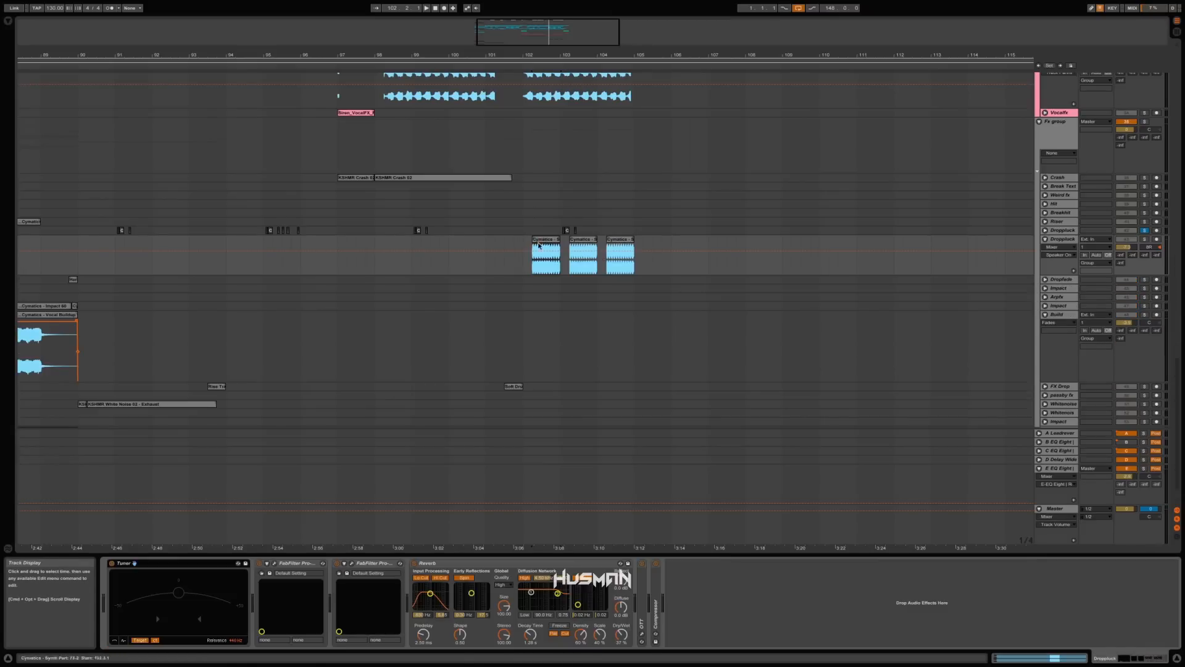
left_click(271, 563)
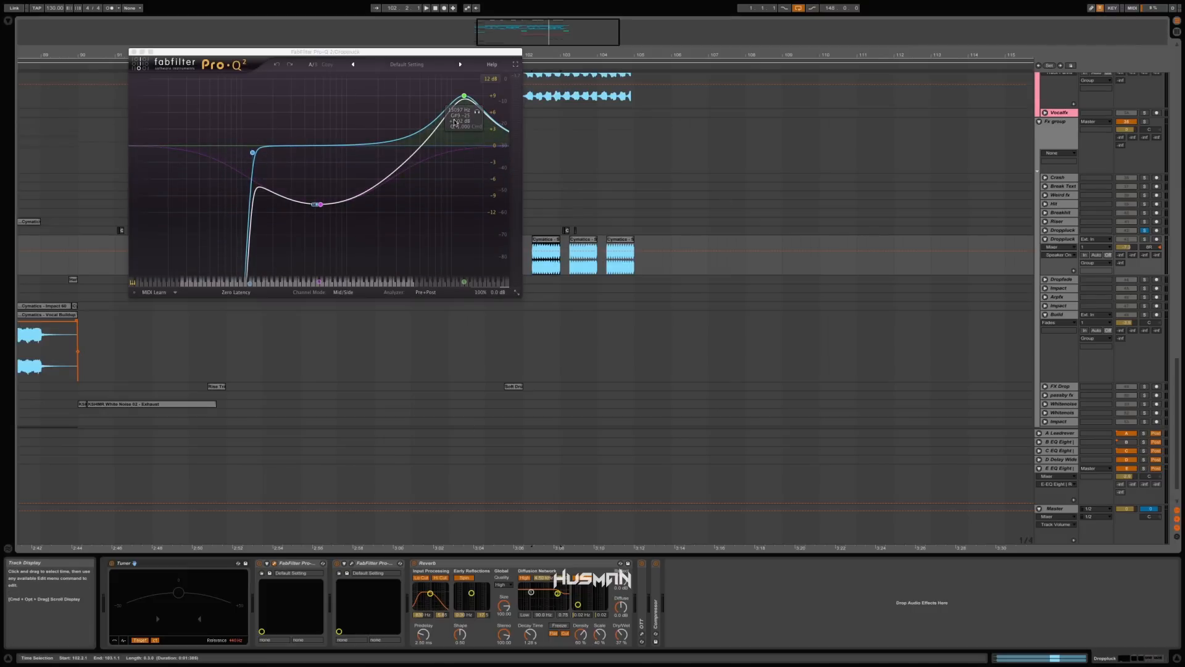
left_click(135, 53)
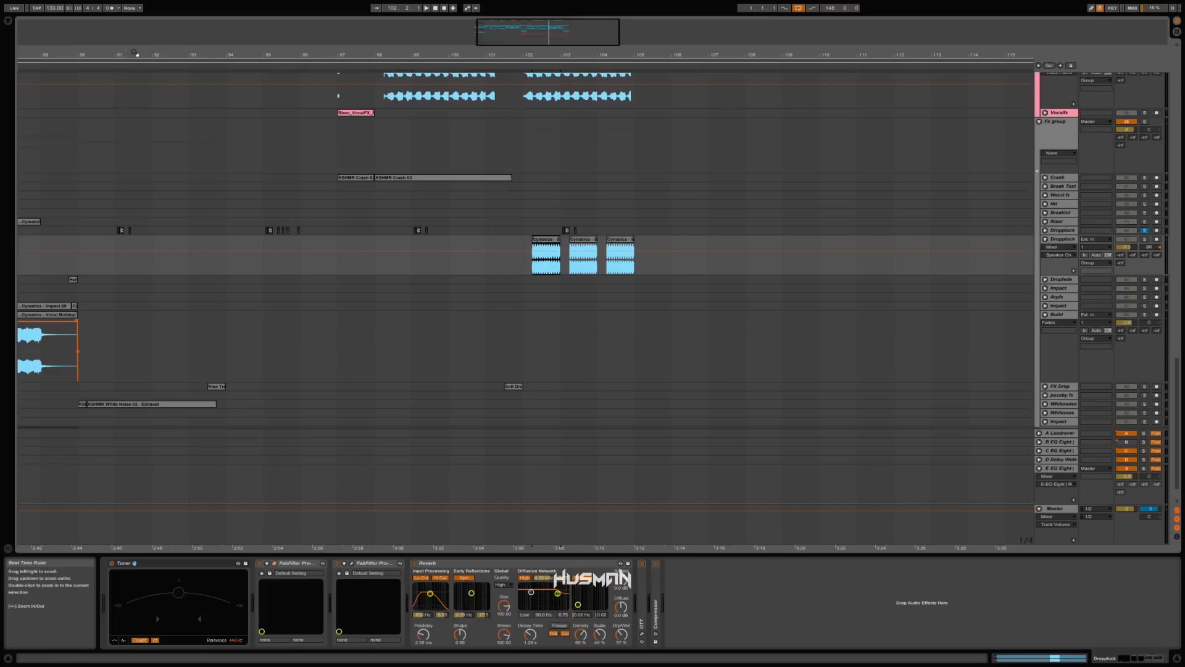
left_click(351, 563)
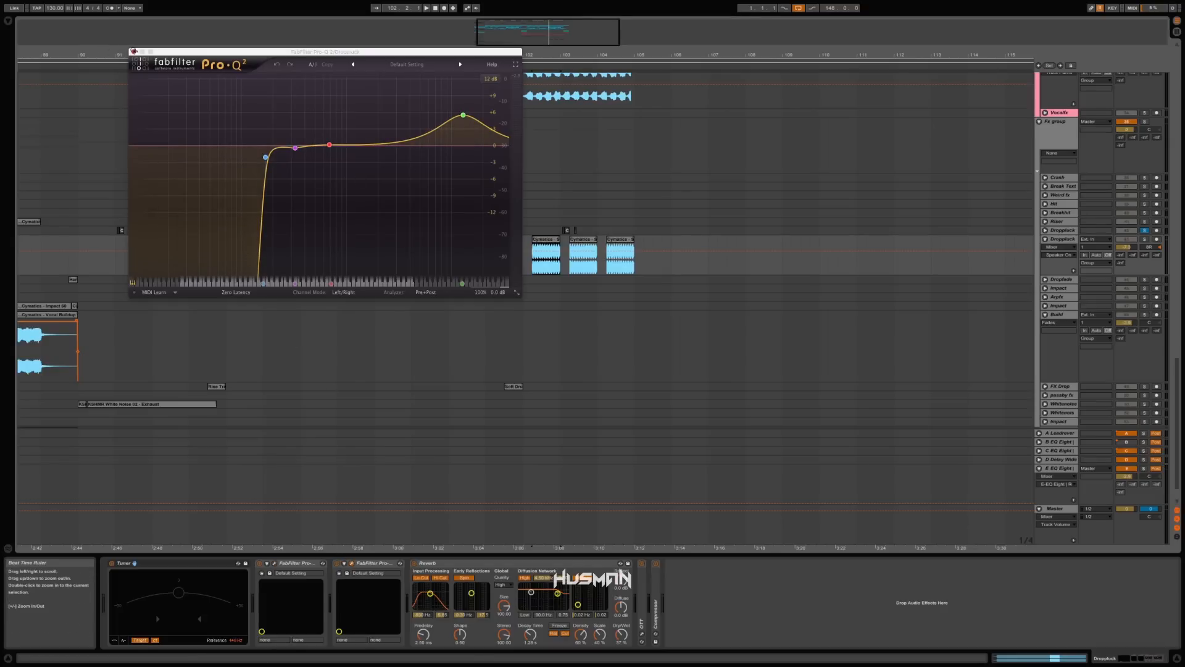
left_click(134, 52)
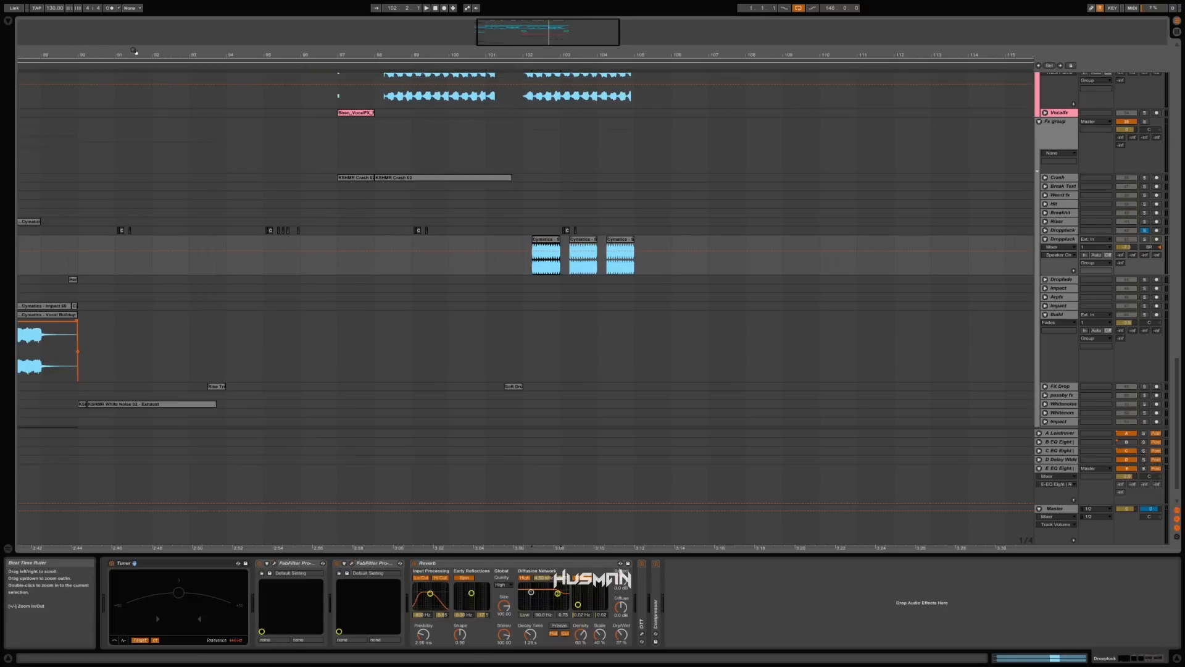
Collapse the lower Droppluck track's Reverb and unfold its OTT and Compressor devices to show their settings
double_click(519, 563)
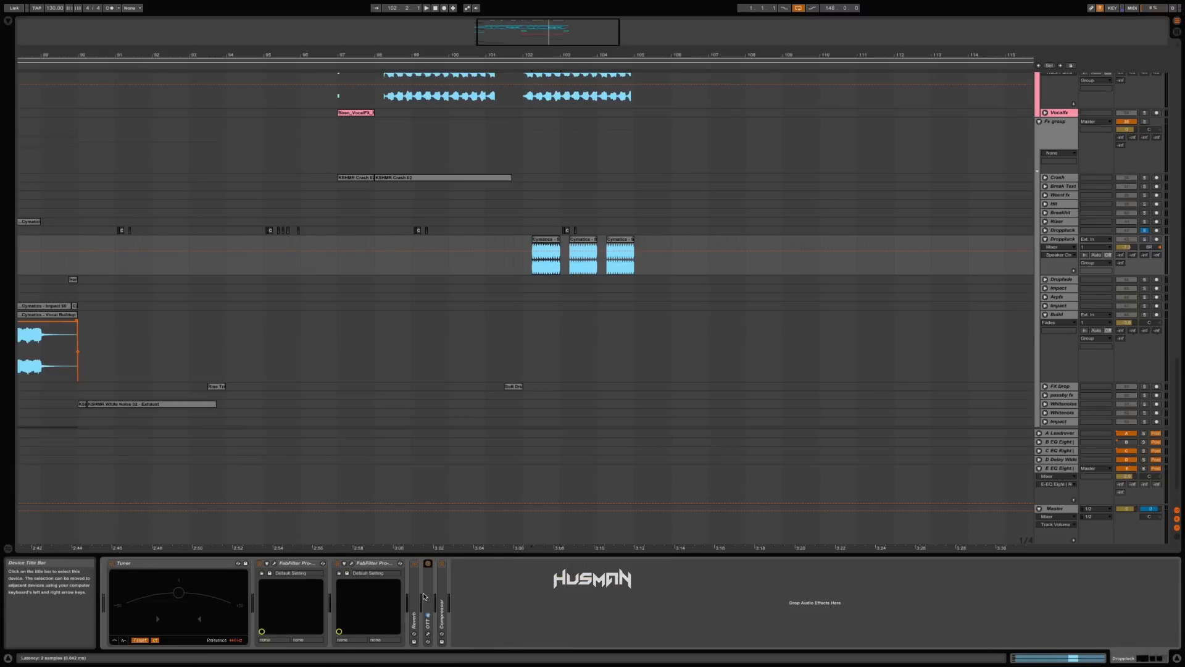
double_click(426, 596)
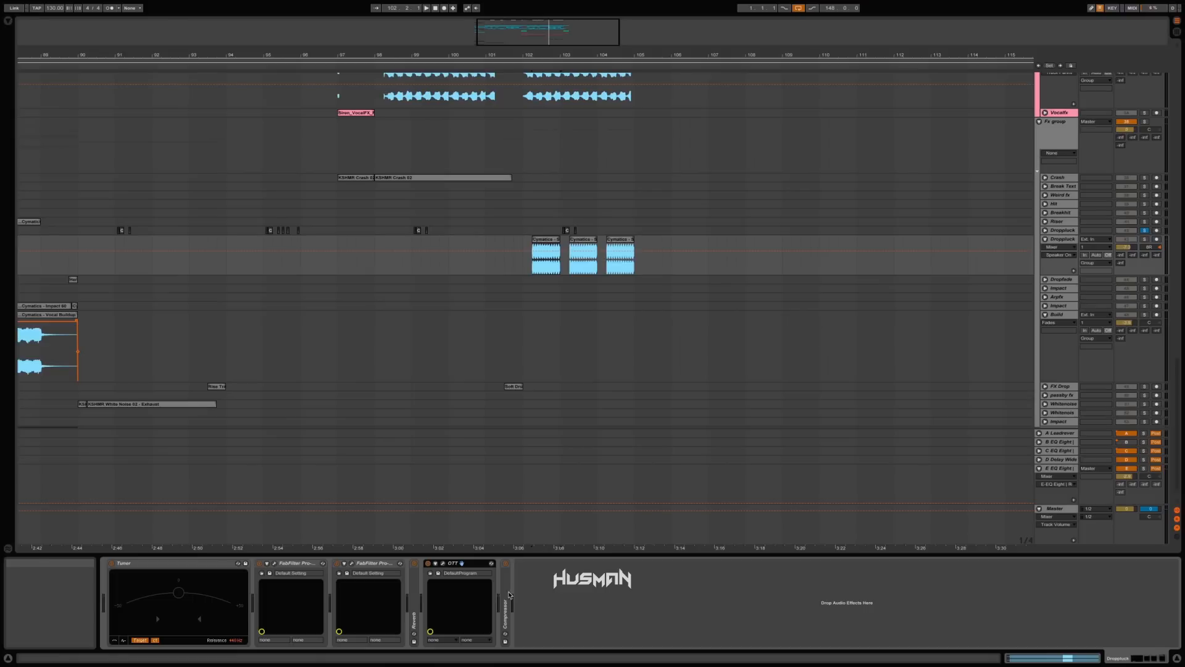
double_click(510, 595)
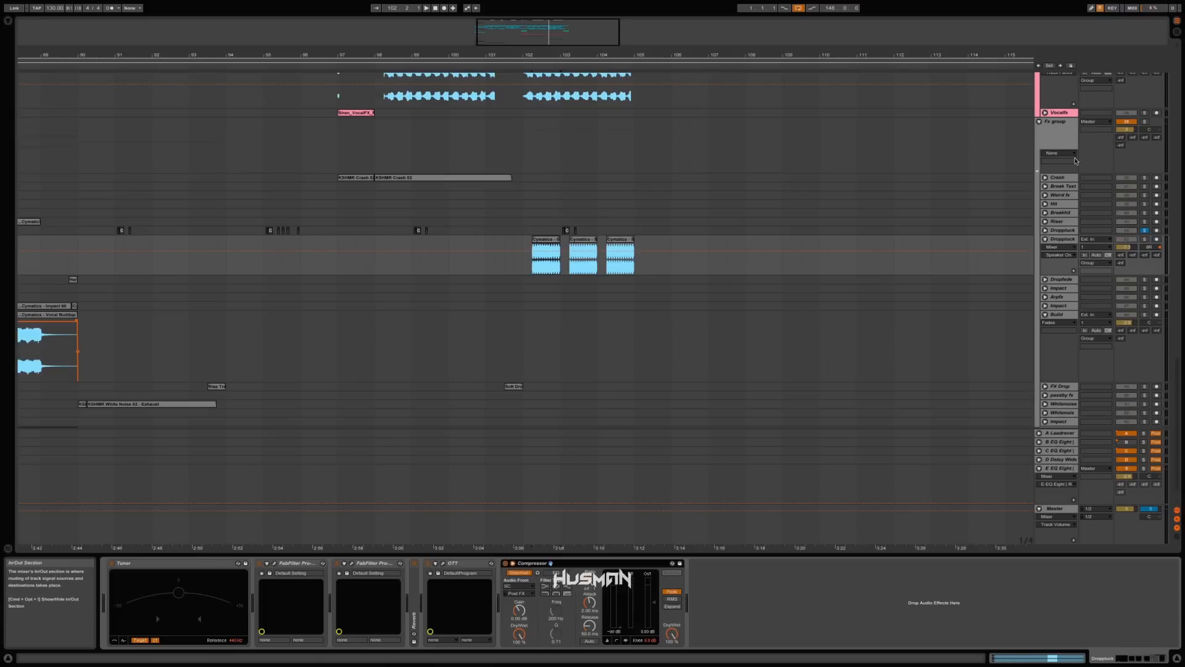
left_click(514, 261)
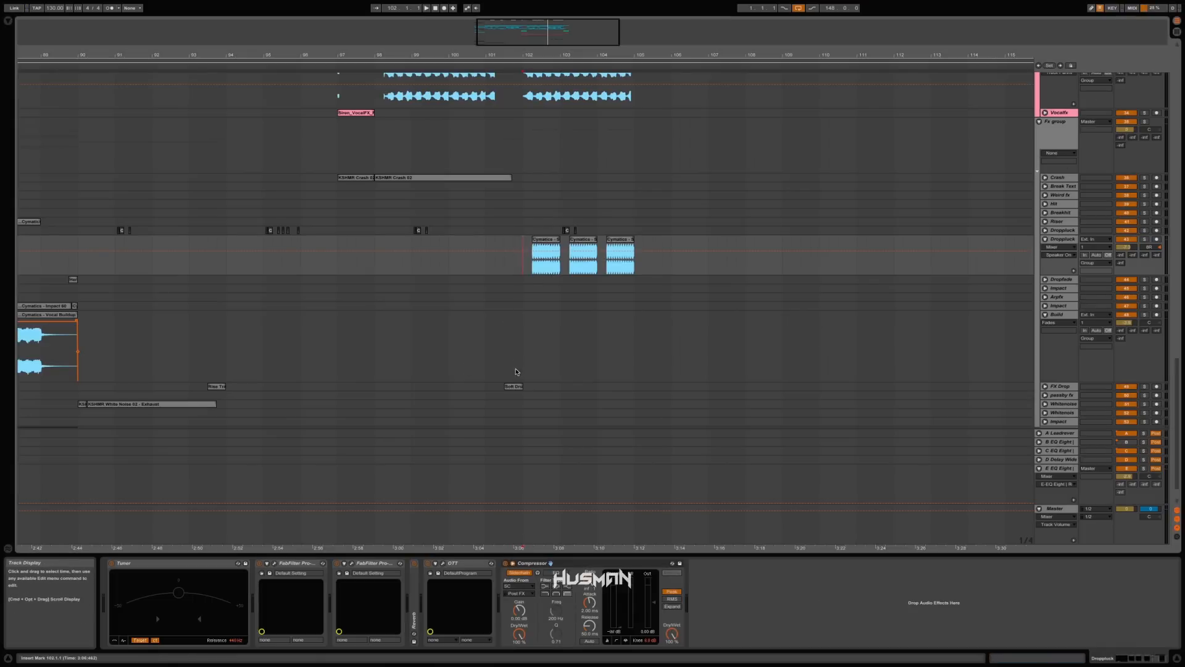
Solo the FX Drop track and play its transition clip in bar 93
left_click(1066, 386)
left_click(1144, 387)
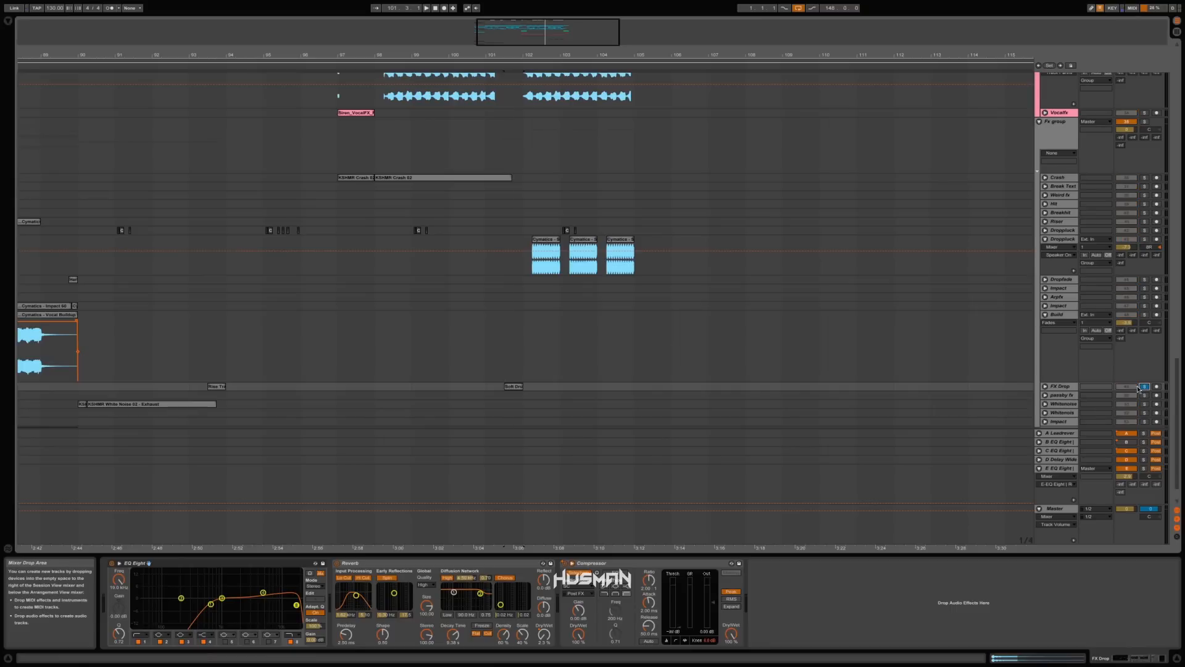
key("space")
scroll(228, 398, "left", 1)
scroll(229, 399, "left", 6)
scroll(229, 399, "down", 2)
left_click(384, 356)
key("space")
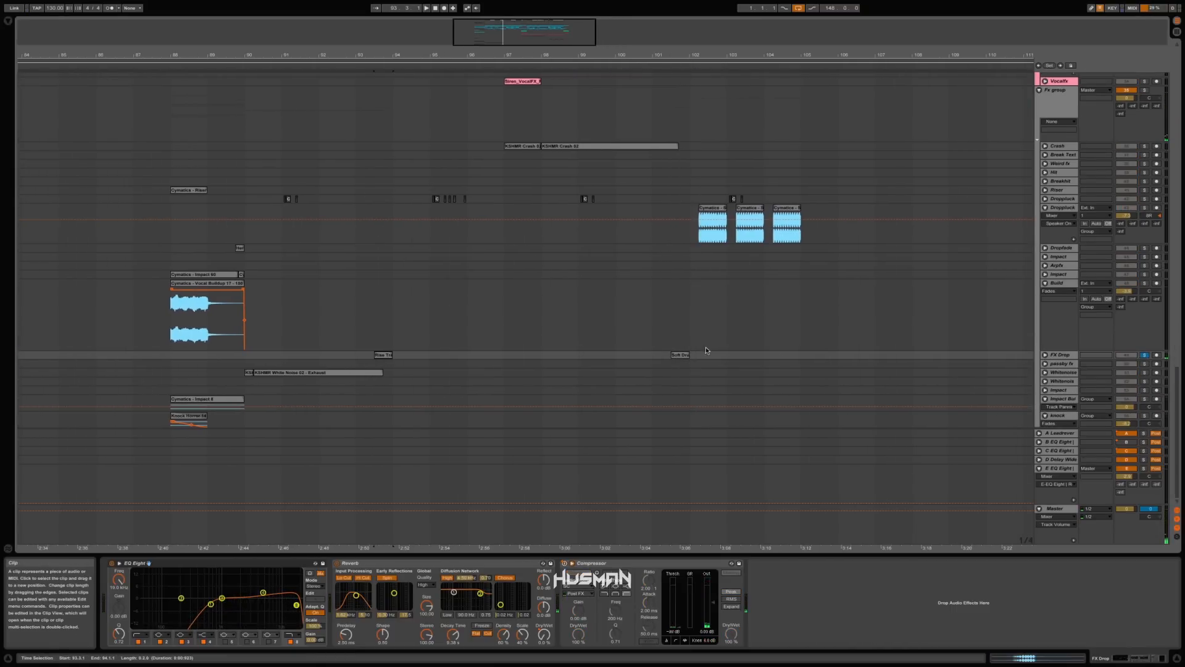
Unfold the FX Drop track and replay the transition clip in bar 93 with its waveform shown
left_click(1045, 355)
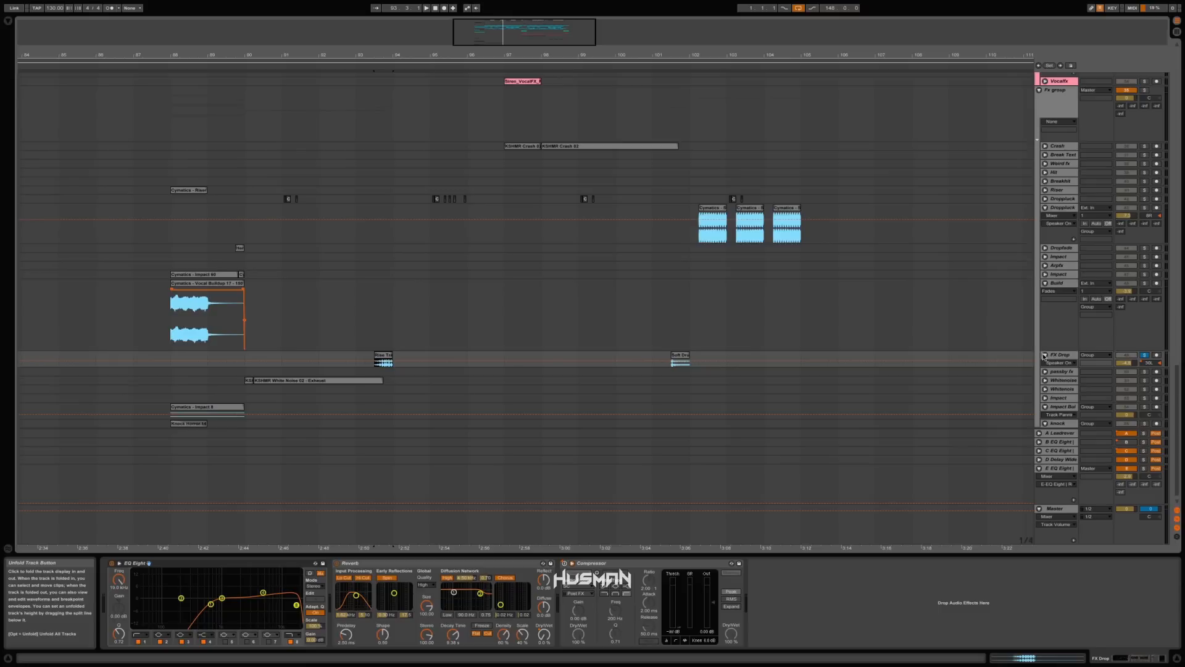
left_click(383, 356)
key("space")
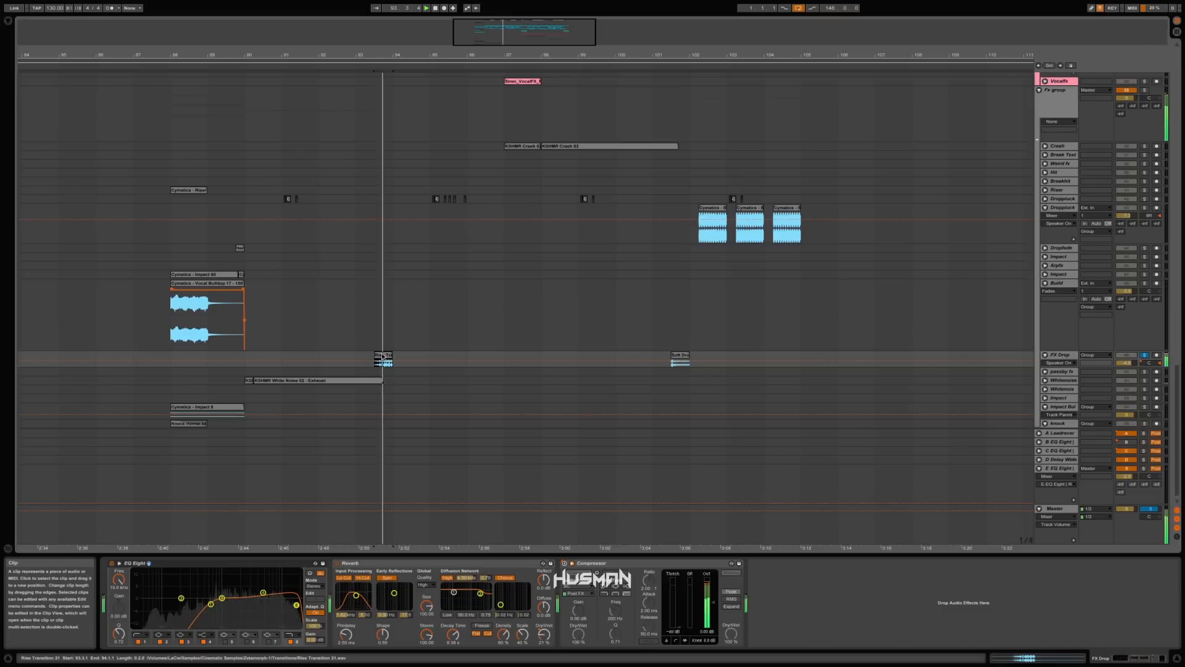
key("space")
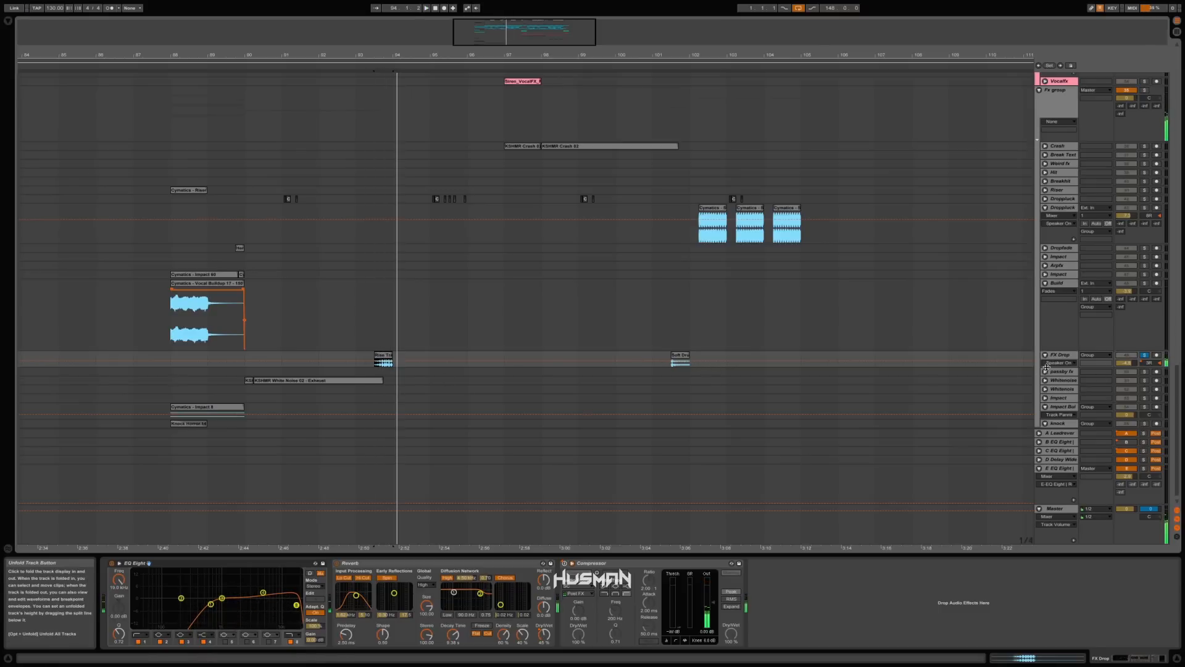
Enlarge the FX Drop track and display its panning automation over the bar 93 transition clip
left_click_drag(1047, 368, 1046, 457)
left_click_drag(379, 53, 379, 165)
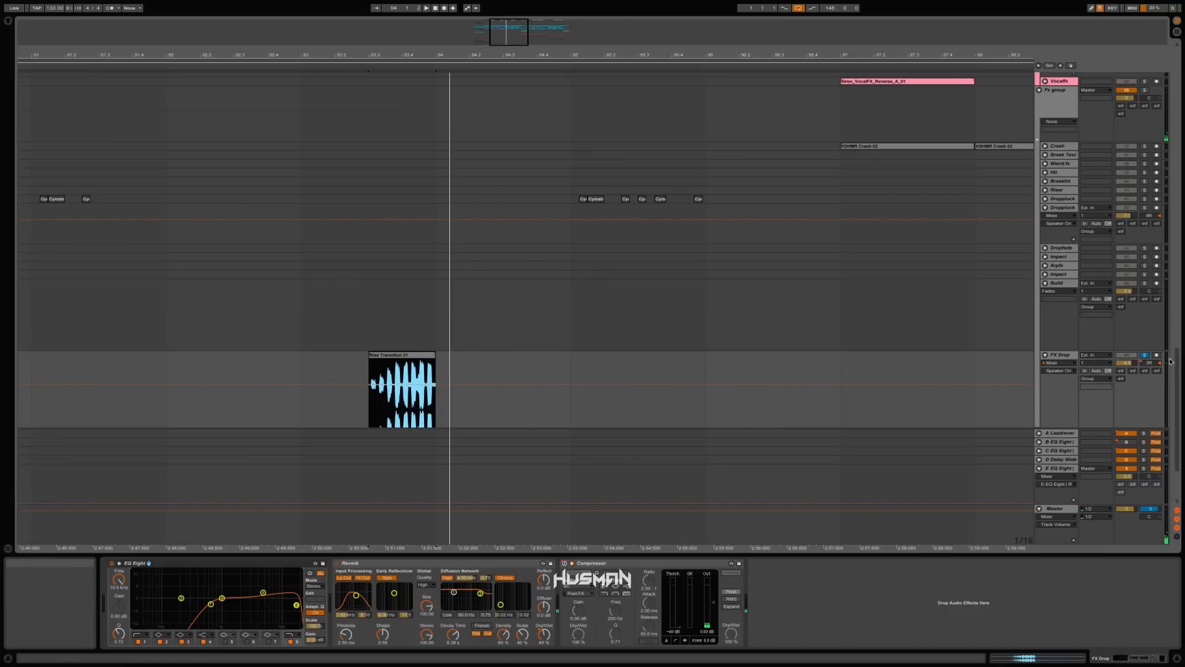
key("a")
key("space")
left_click(410, 350)
scroll(408, 349, "down", 3)
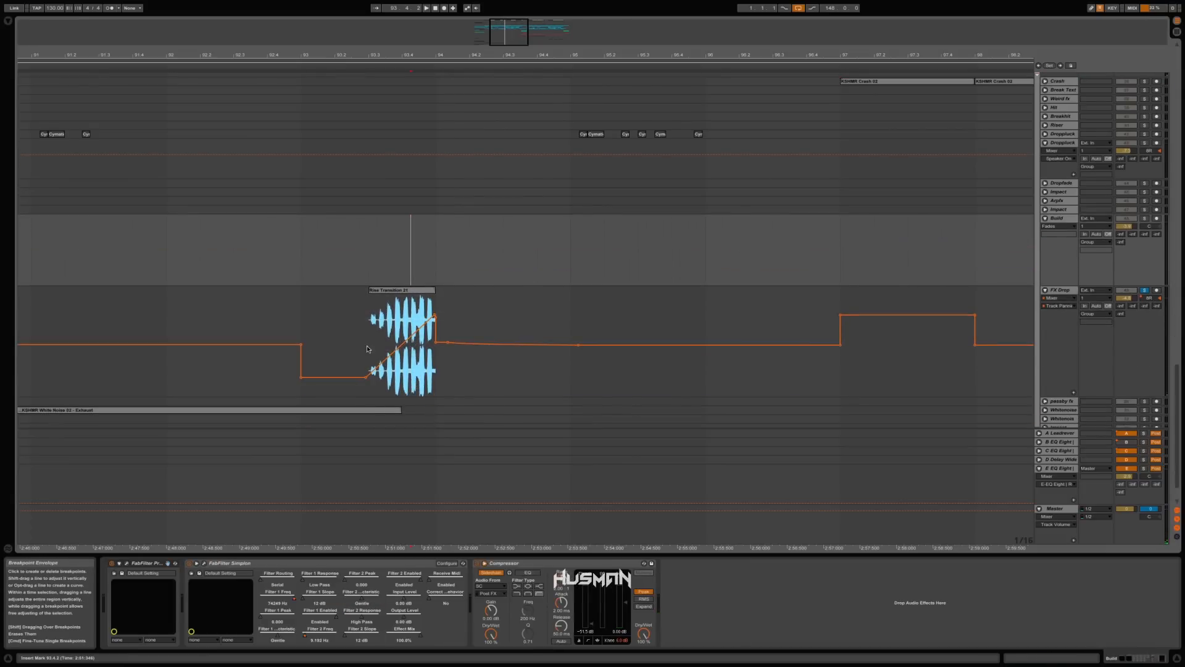
Play the soloed FX Drop track from the start of bar 93 through its transition clip, then stop playback
left_click(367, 347)
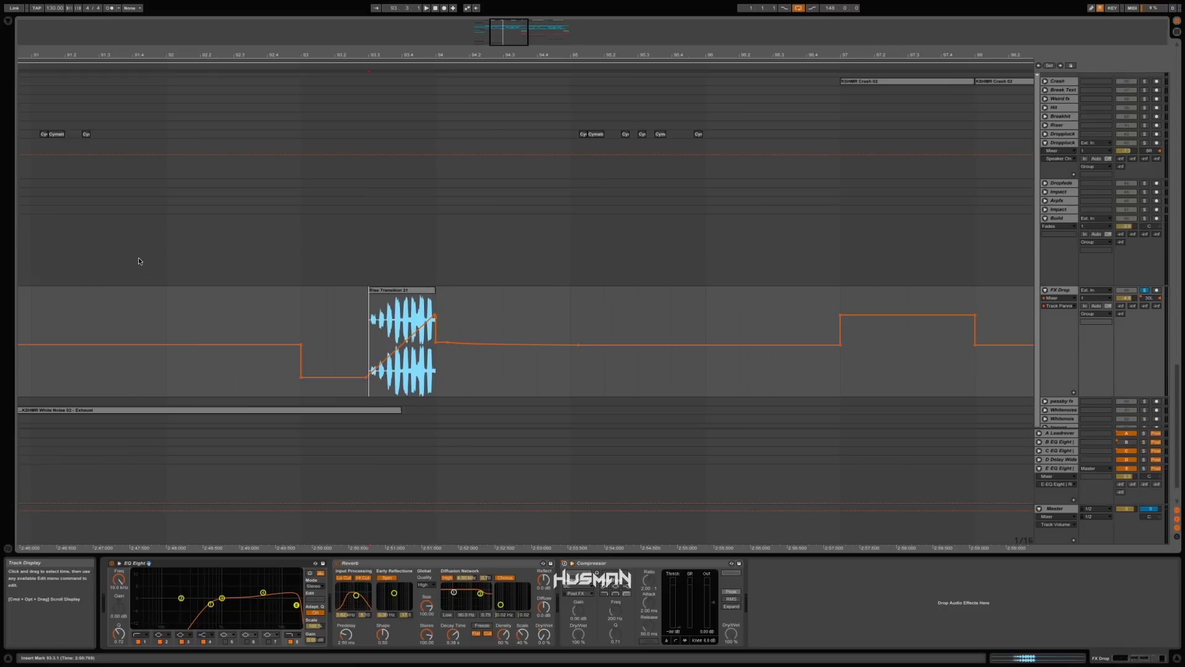
left_click(302, 304)
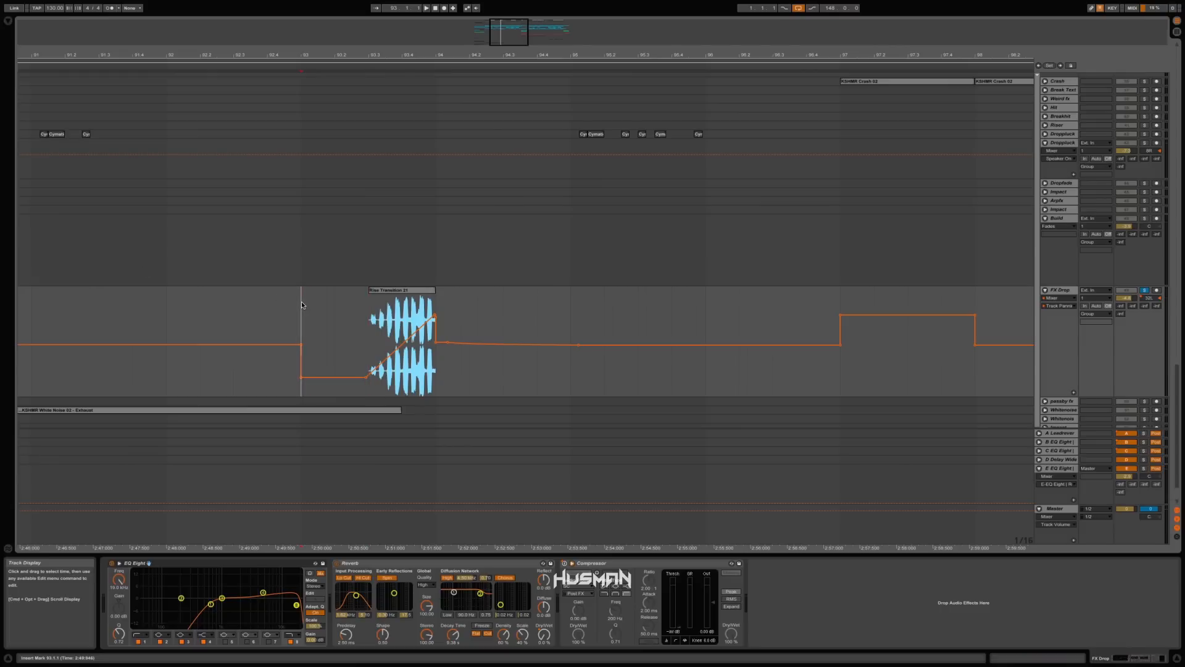
left_click(1144, 290)
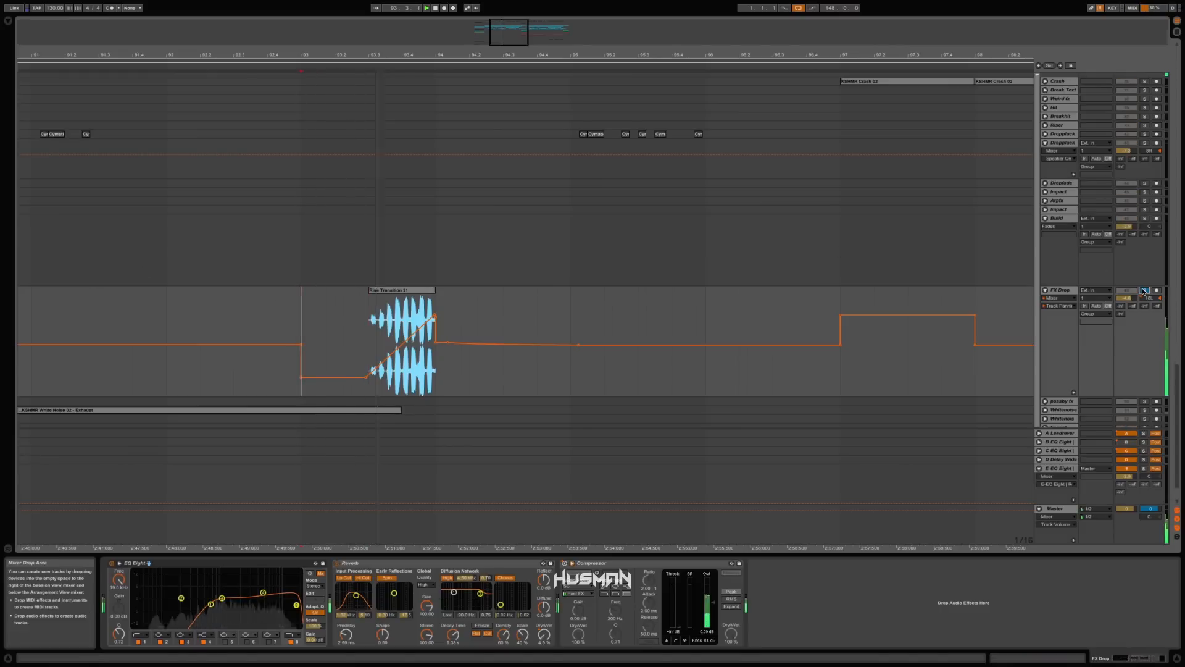
key("space")
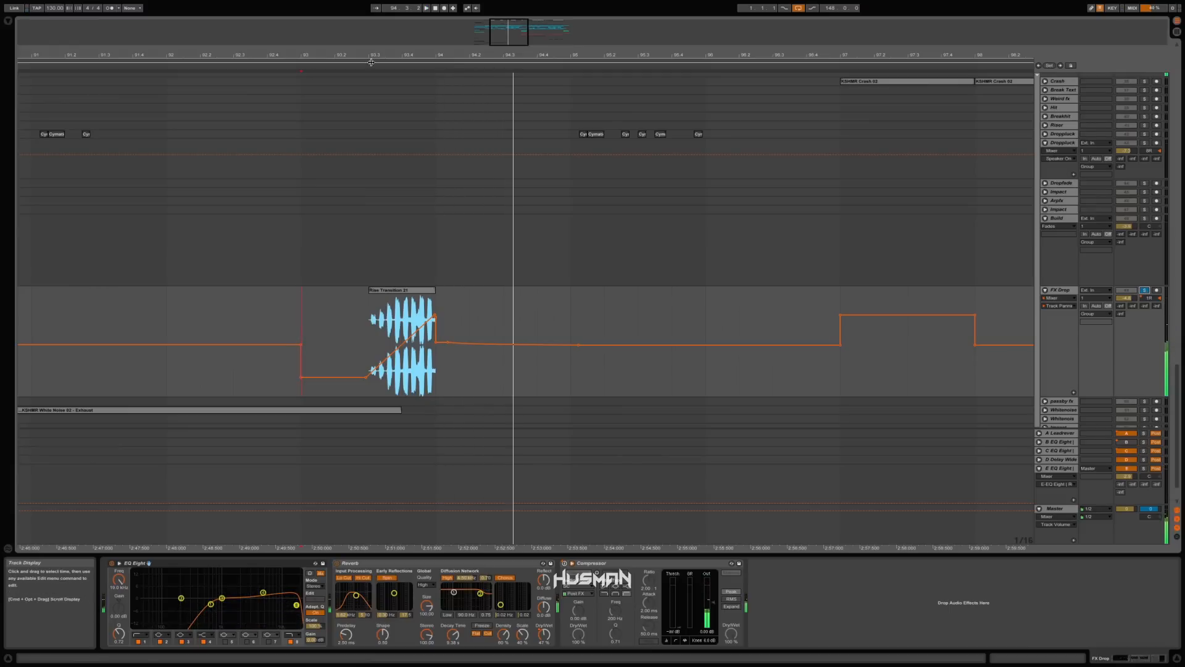
Return to the Drums group and select the empty bar 89 just before the drop on its upper tracks, ending on Topkick
left_click_drag(371, 55, 371, 12)
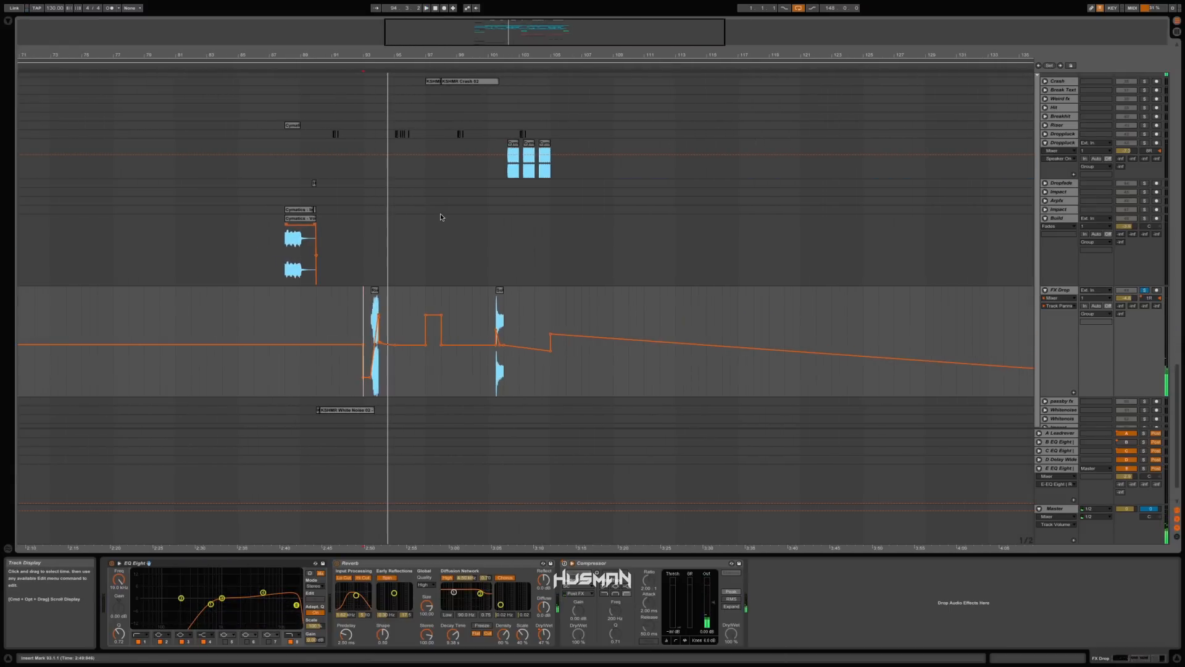
left_click(440, 212)
scroll(440, 211, "up", 5)
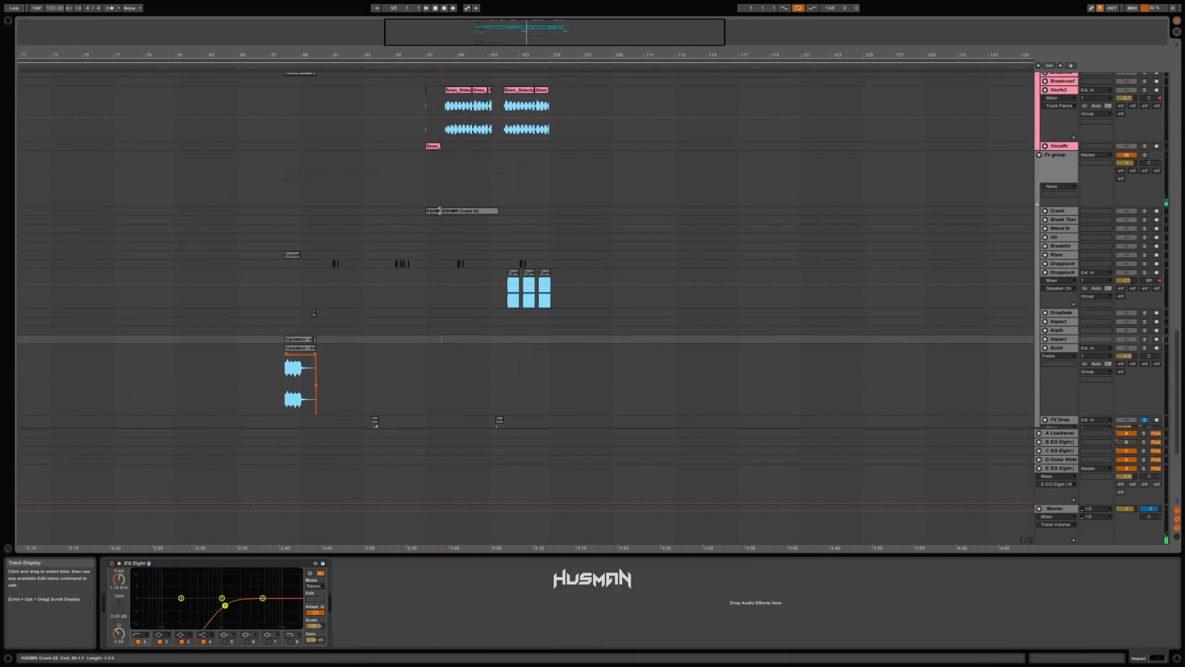
left_click(445, 186)
scroll(443, 186, "up", 1)
scroll(444, 186, "up", 15)
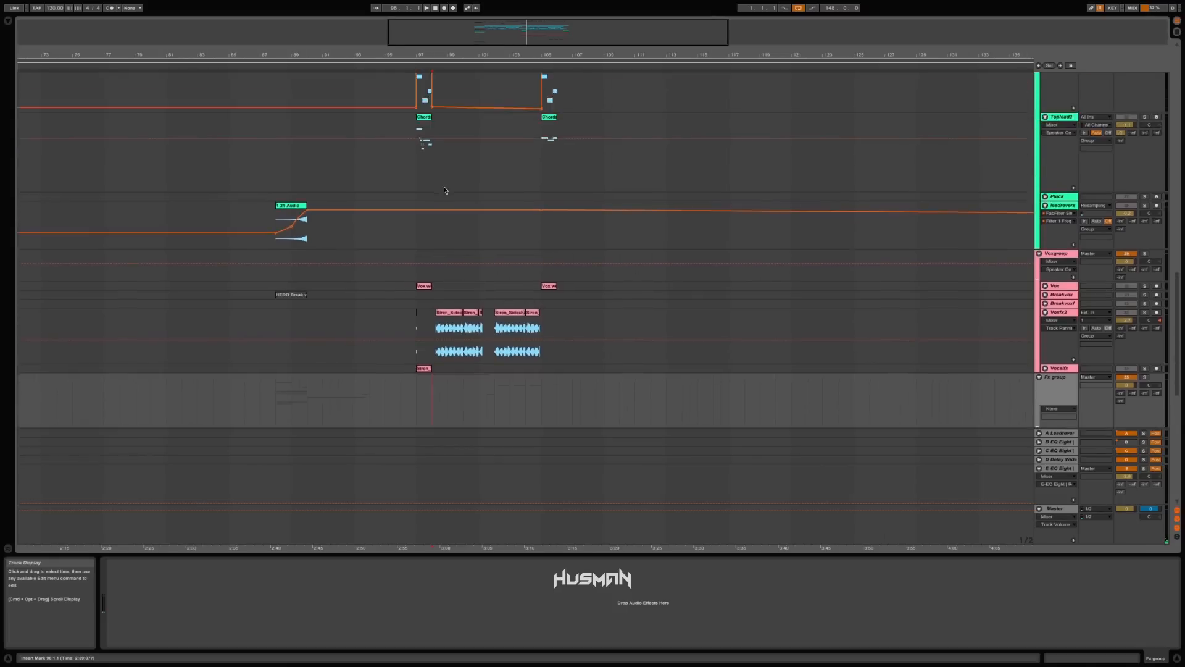
left_click(443, 121)
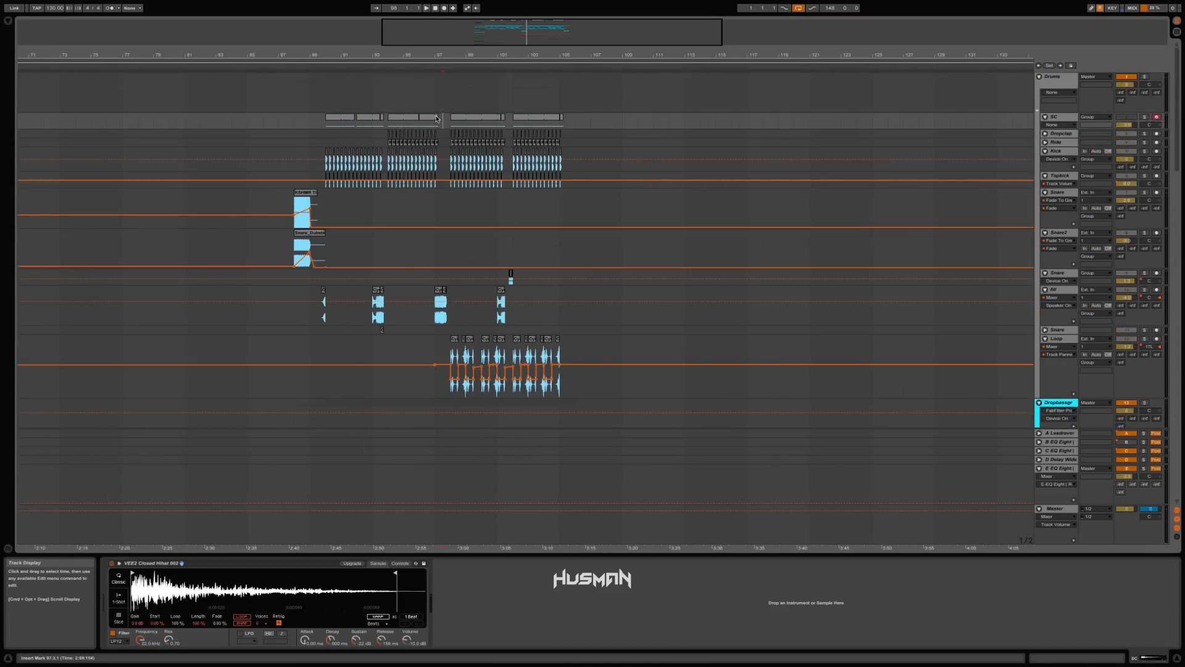
left_click(326, 124)
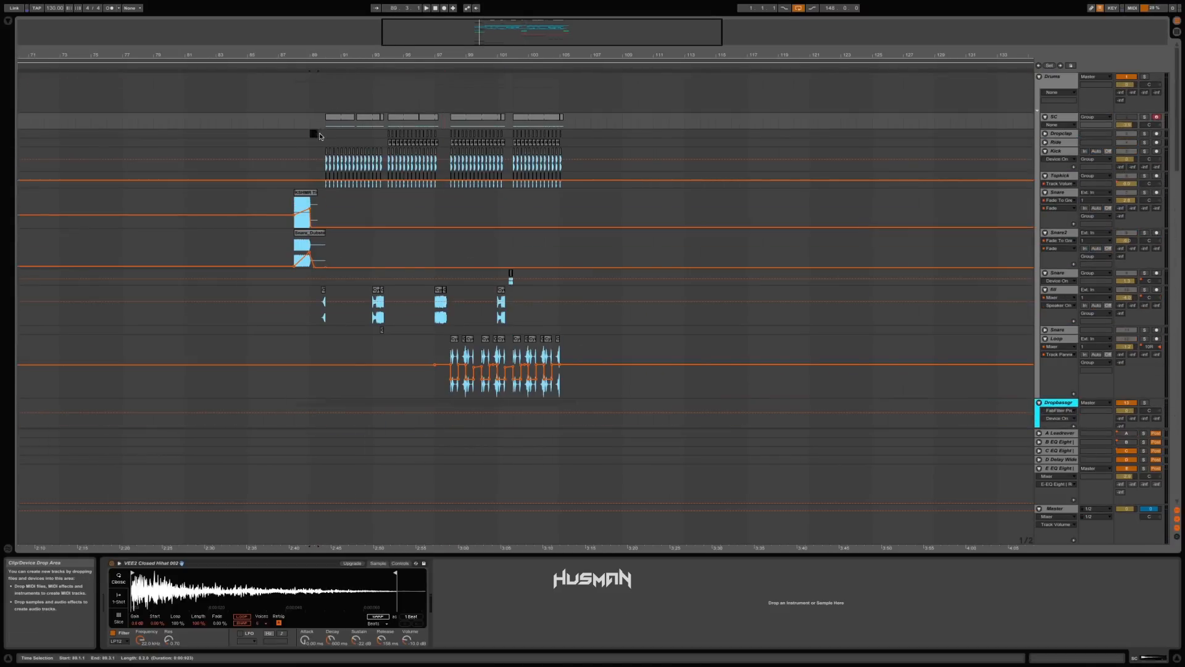
left_click(316, 135)
left_click_drag(324, 144, 310, 158)
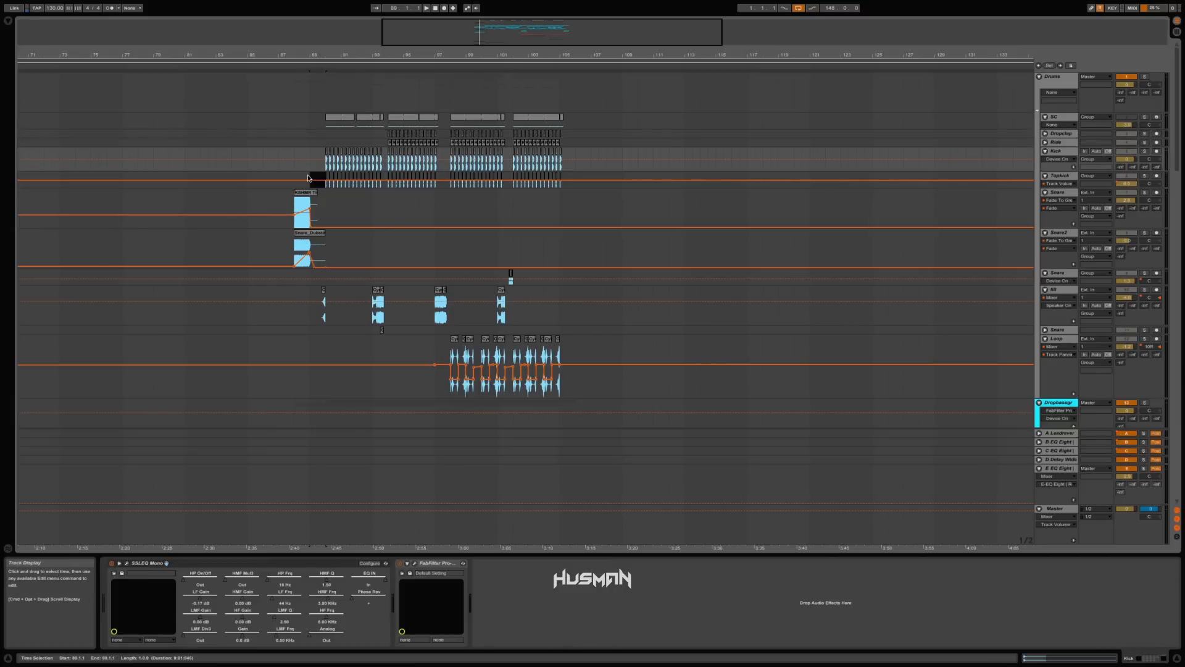
left_click(307, 178)
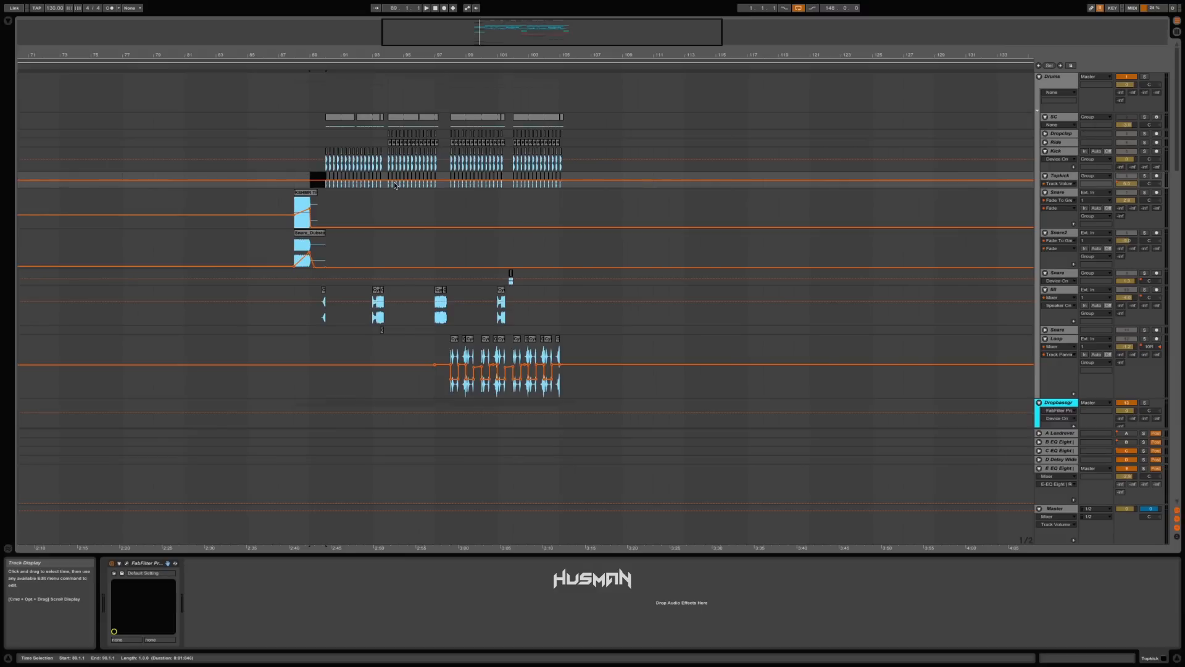